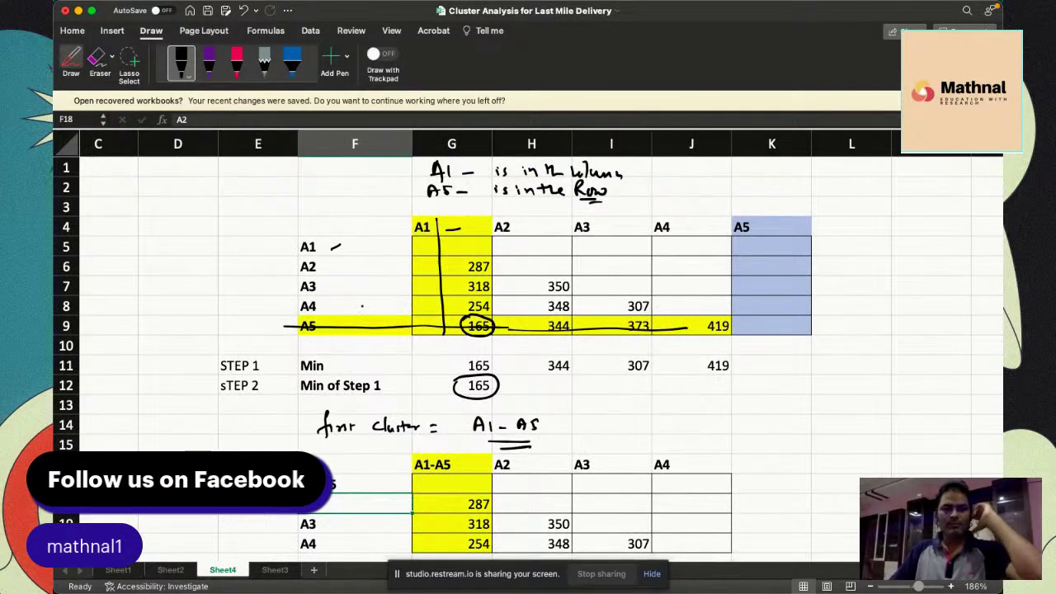
Handwrite 344 as the A2–A5 distance and 287 as the minimum below it, and mark the 287 in cell G18
scroll(361, 306, "down", 4)
scroll(601, 330, "up", 3)
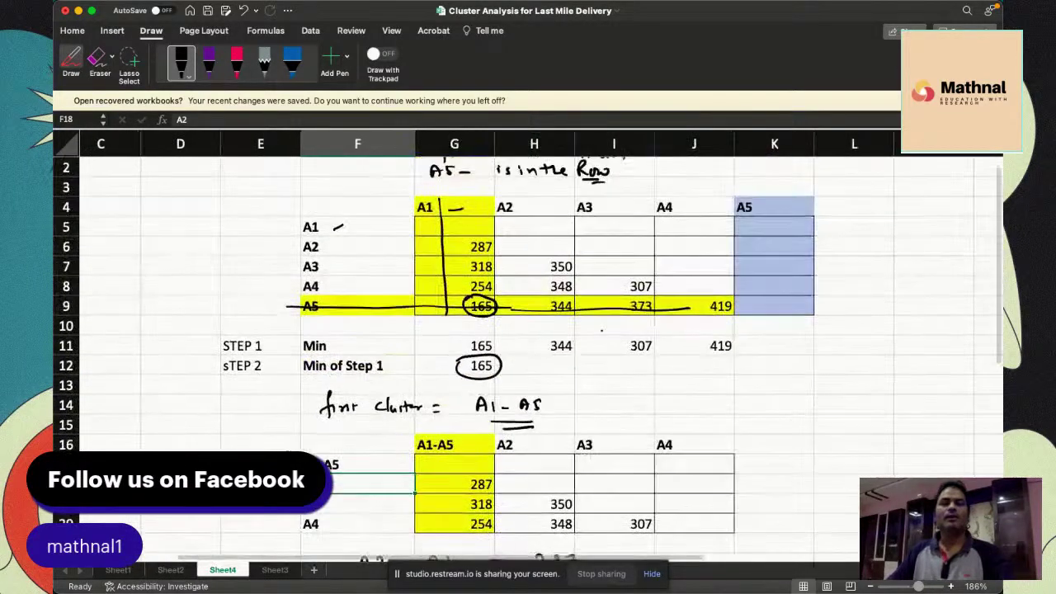
scroll(577, 326, "up", 1)
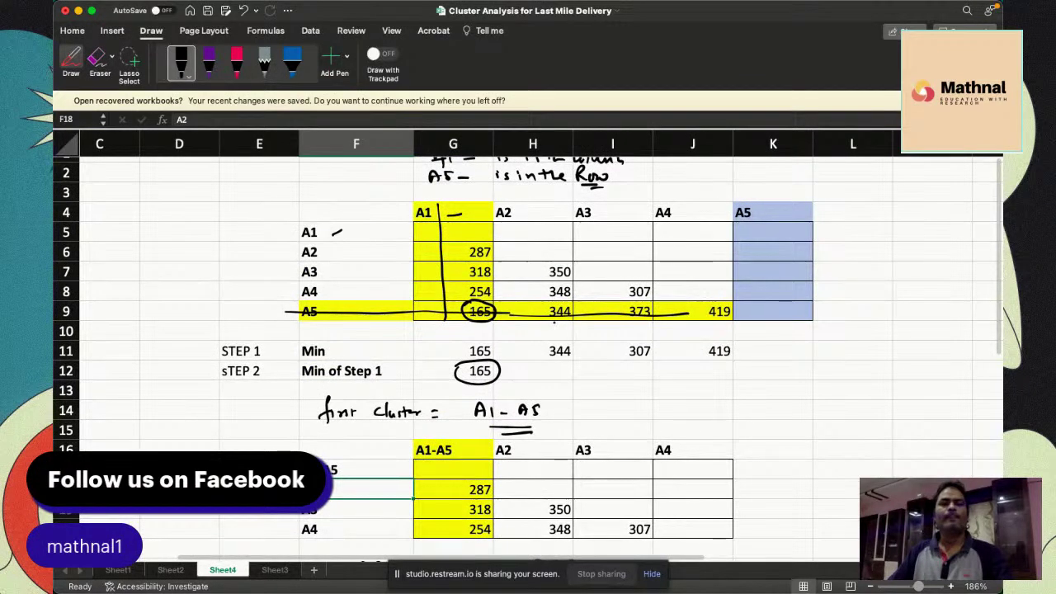
scroll(528, 347, "down", 3)
scroll(528, 330, "down", 5)
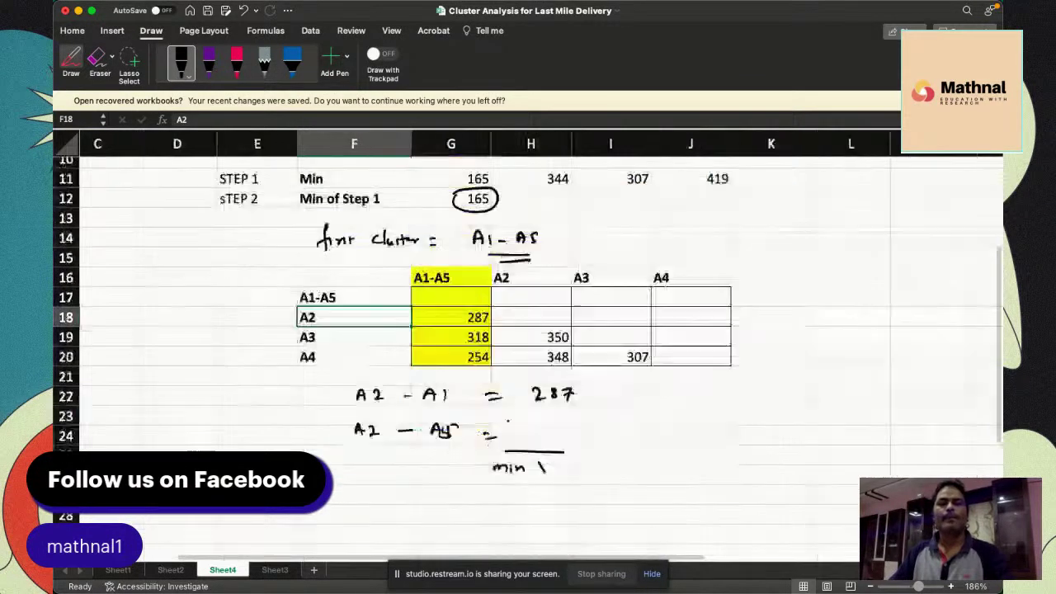
mouse_move(537, 426)
left_mouse_down()
mouse_move(556, 437)
mouse_move(548, 433)
left_mouse_up()
mouse_move(591, 404)
left_mouse_down()
mouse_move(602, 406)
mouse_move(596, 429)
left_mouse_up()
left_click_drag(538, 465, 571, 475)
left_click_drag(576, 464, 595, 479)
left_click_drag(443, 317, 452, 318)
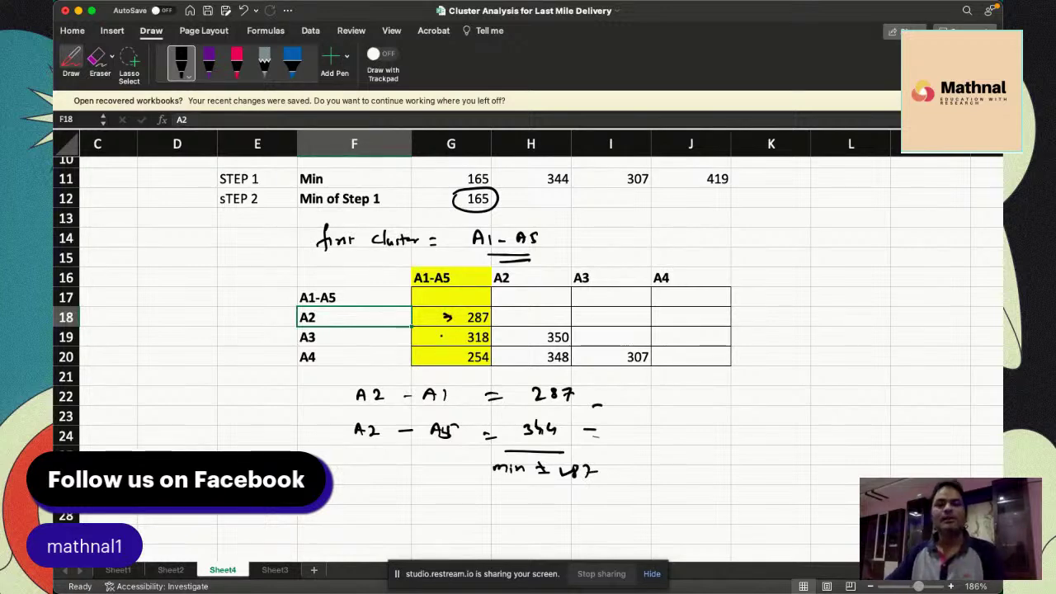
Handwrite the comparison lines "A3 – A1" and "A3 – A5" beside the A2 calculation, starting the equals signs
mouse_move(665, 401)
left_mouse_down()
mouse_move(746, 395)
mouse_move(754, 404)
left_mouse_up()
mouse_move(670, 439)
left_mouse_down()
mouse_move(676, 428)
mouse_move(689, 440)
mouse_move(718, 435)
left_mouse_up()
left_click_drag(730, 431, 739, 439)
left_click_drag(729, 435, 737, 435)
mouse_move(744, 427)
left_mouse_down()
mouse_move(746, 440)
mouse_move(756, 431)
left_mouse_up()
left_click_drag(784, 405, 794, 404)
left_click_drag(786, 411, 797, 410)
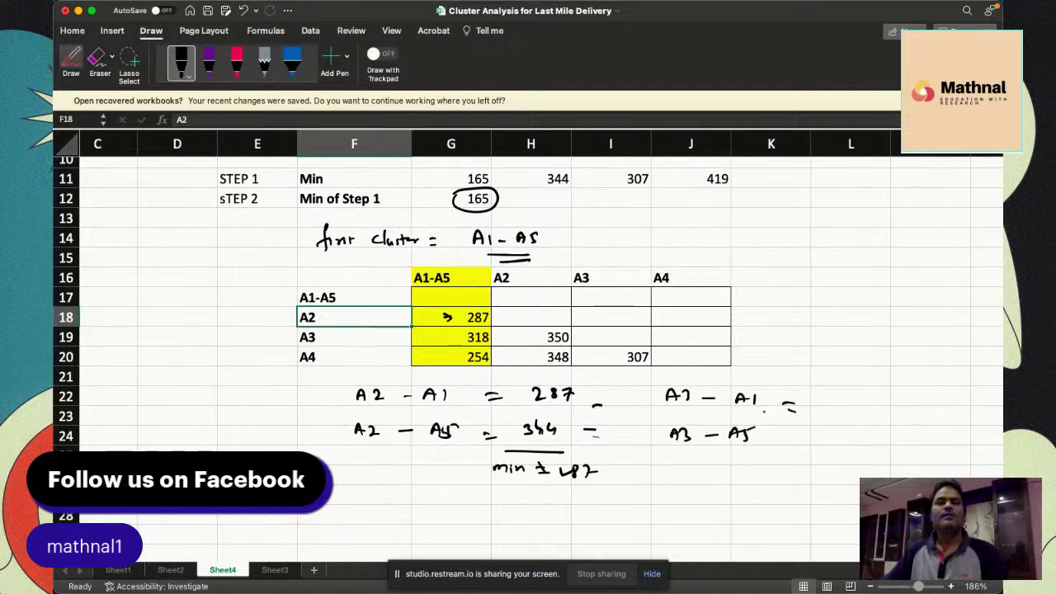
Handwrite the A3 distances 318 and 373 from the original matrix, with 318 underlined as their minimum
scroll(528, 346, "up", 3)
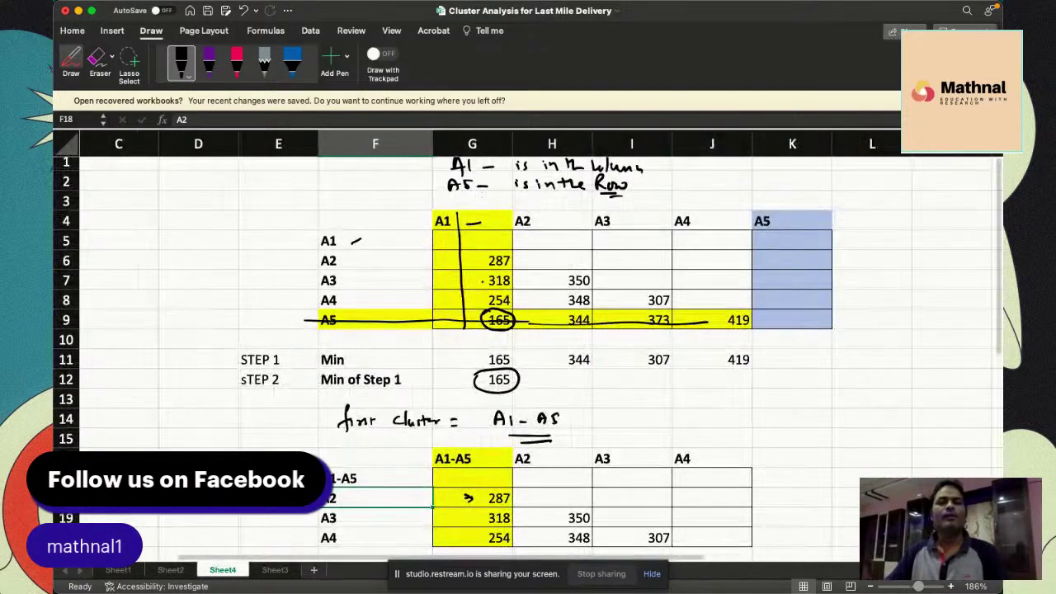
scroll(528, 347, "down", 3)
scroll(528, 347, "right", 1)
mouse_move(760, 455)
left_mouse_down()
mouse_move(764, 467)
mouse_move(799, 467)
left_mouse_up()
scroll(528, 346, "up", 3)
scroll(528, 346, "left", 1)
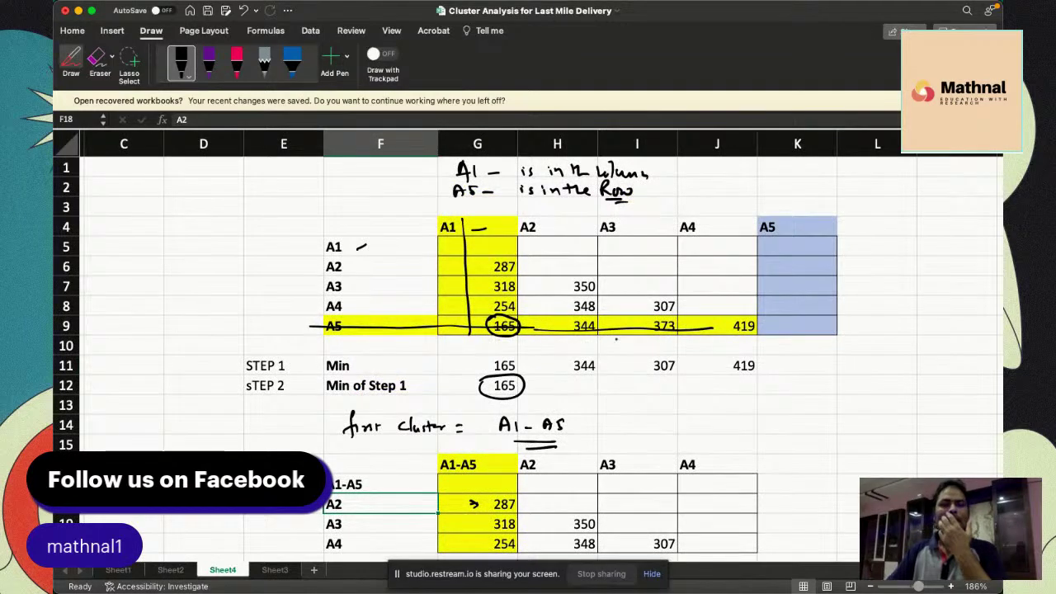
scroll(528, 346, "down", 5)
scroll(528, 347, "right", 1)
mouse_move(739, 440)
left_mouse_down()
mouse_move(784, 439)
mouse_move(797, 446)
mouse_move(785, 459)
mouse_move(810, 470)
mouse_move(760, 491)
left_mouse_up()
left_click_drag(768, 482, 786, 499)
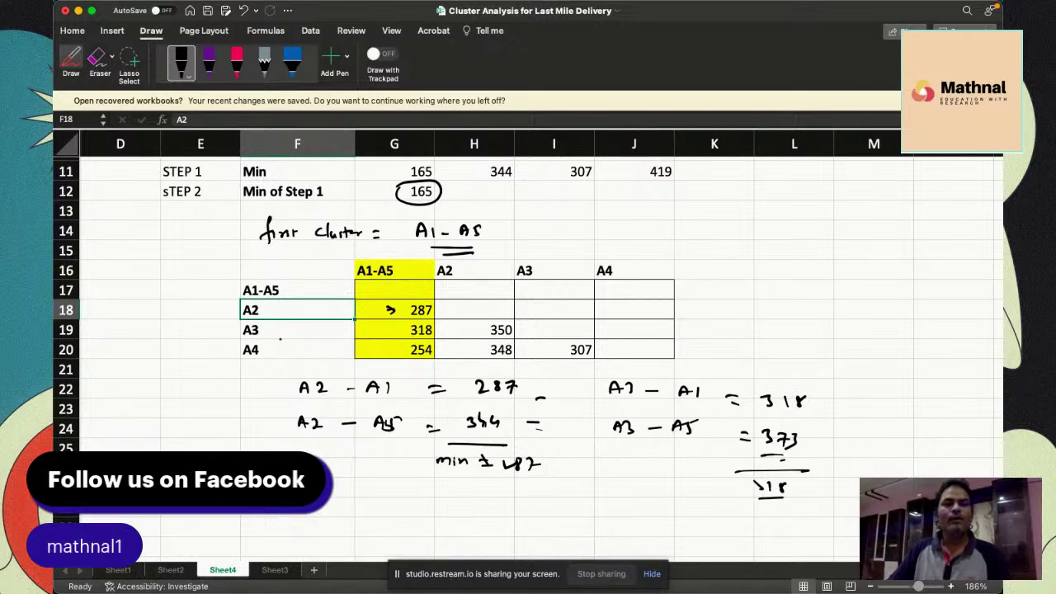
Handwrite the comparison lines "A4 – A1" and "A4 – A5" below the A2 calculation
scroll(374, 321, "down", 3)
mouse_move(311, 447)
left_mouse_down()
mouse_move(321, 434)
mouse_move(338, 446)
mouse_move(398, 439)
left_mouse_up()
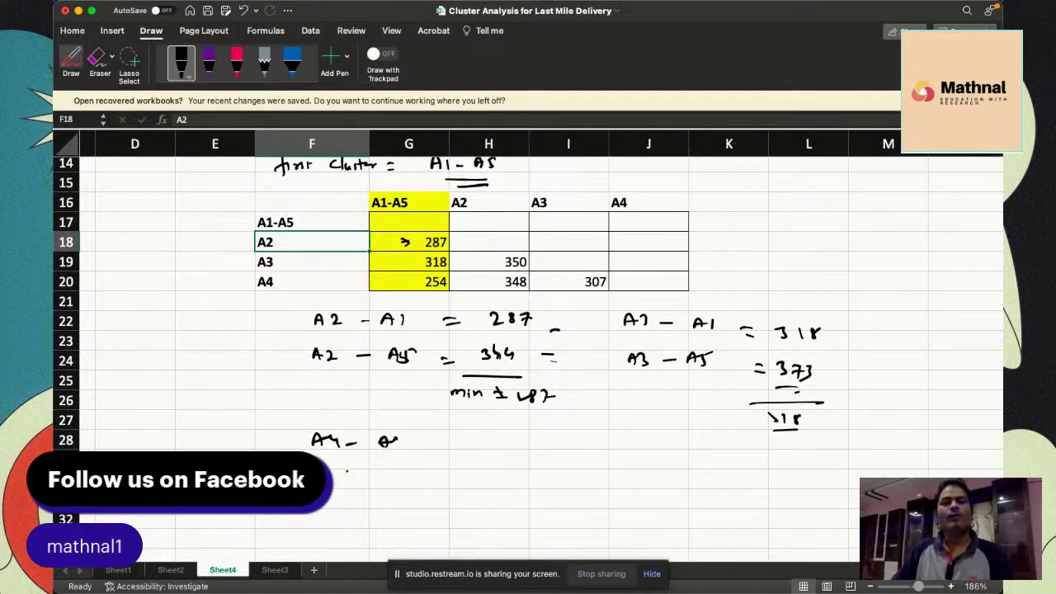
left_click_drag(332, 484, 360, 478)
left_click_drag(366, 483, 390, 475)
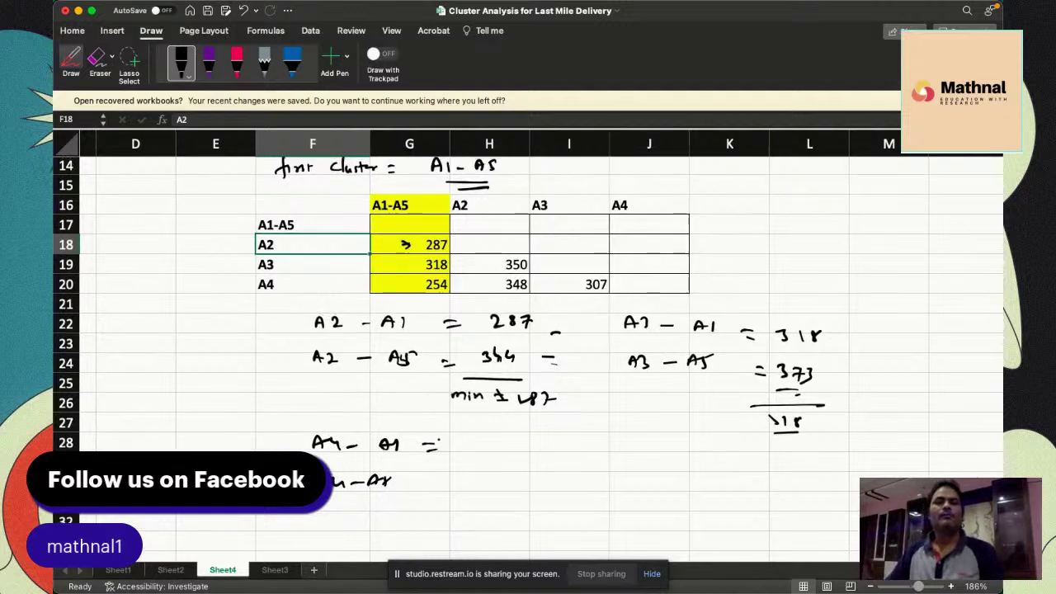
Handwrite the A4 distances 254 and 419 from the original matrix, with 254 as the minimum below the line
scroll(528, 347, "up", 5)
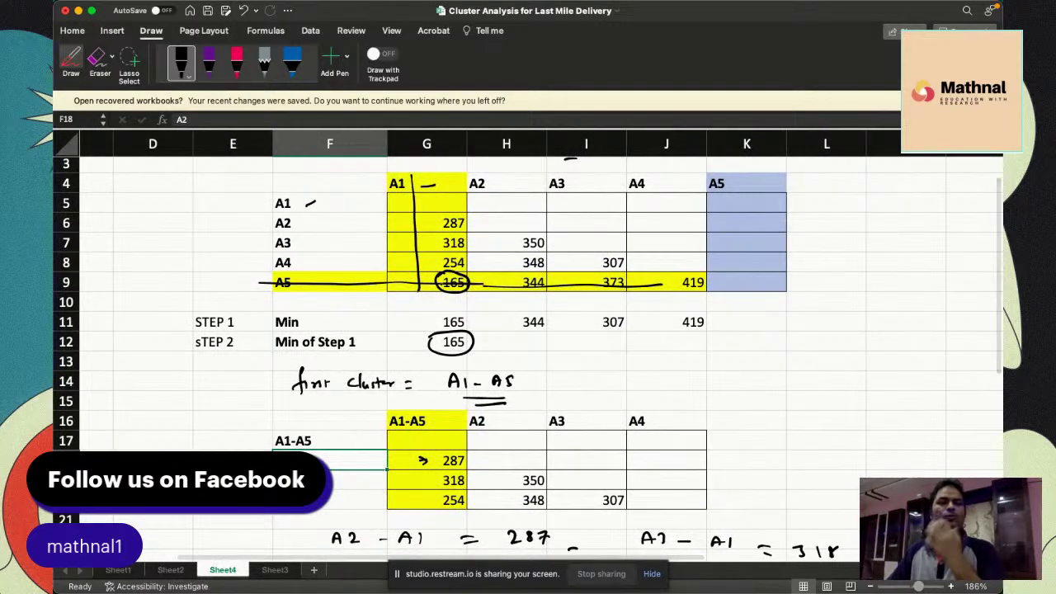
scroll(528, 347, "down", 5)
left_click_drag(472, 457, 508, 469)
scroll(528, 347, "up", 4)
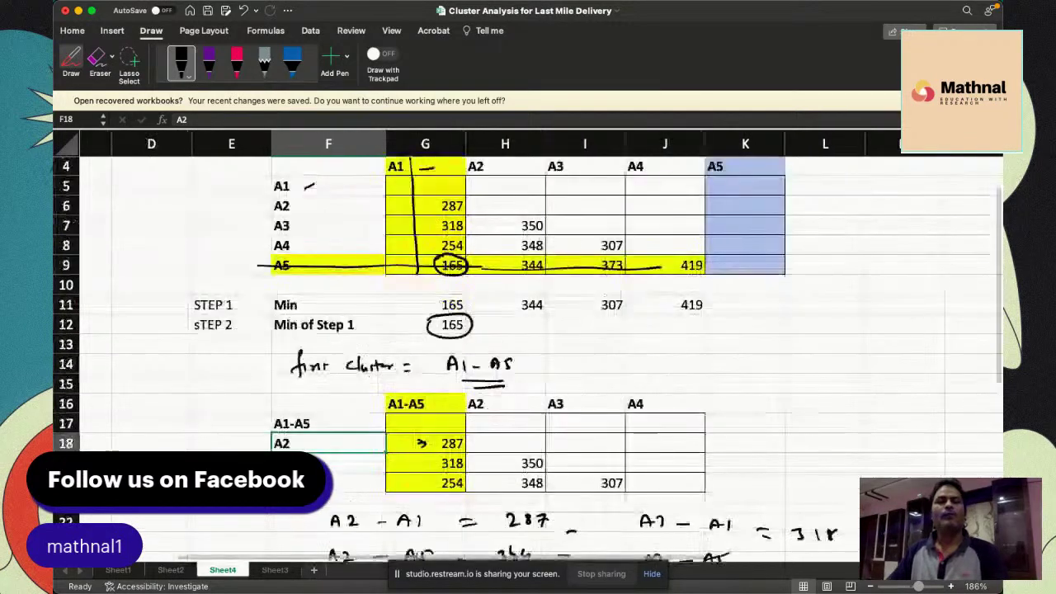
scroll(528, 347, "up", 2)
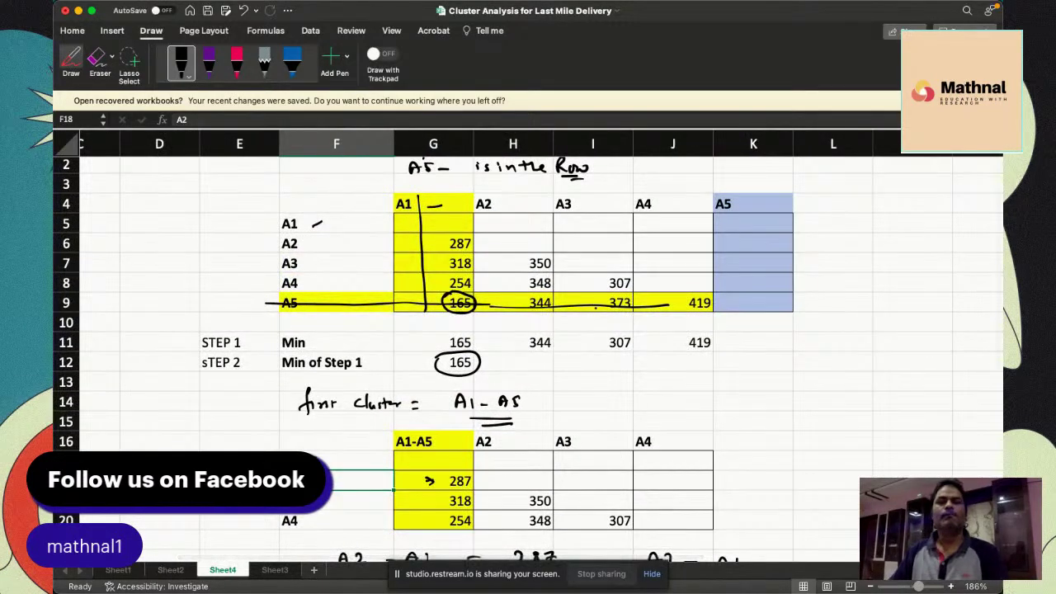
scroll(528, 346, "down", 7)
left_click_drag(439, 443, 454, 443)
left_click_drag(440, 451, 481, 446)
mouse_move(487, 437)
left_mouse_down()
mouse_move(488, 450)
mouse_move(523, 464)
left_mouse_up()
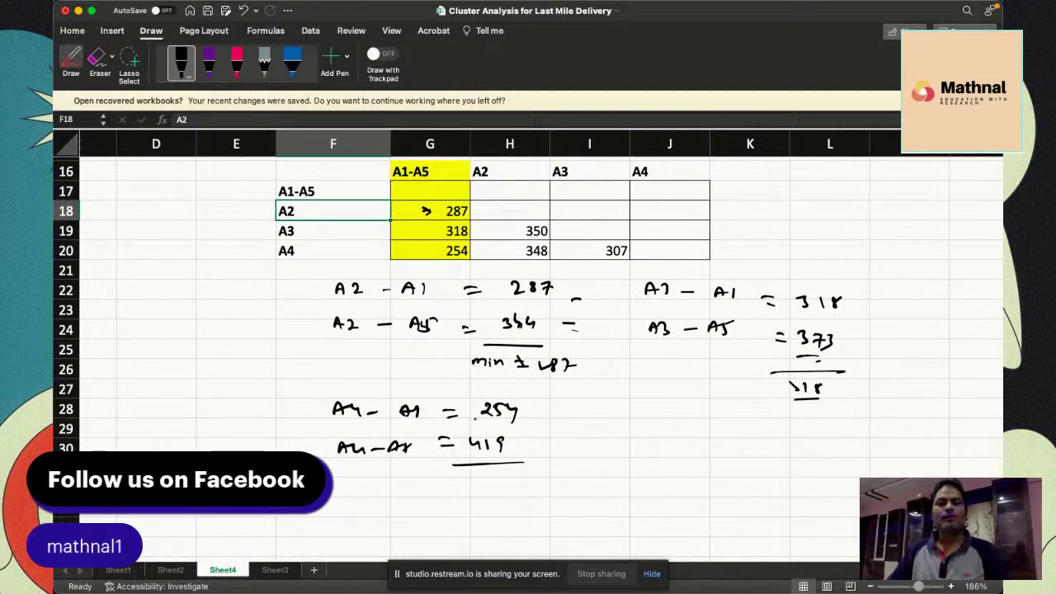
left_click_drag(467, 485, 505, 496)
scroll(492, 293, "up", 4)
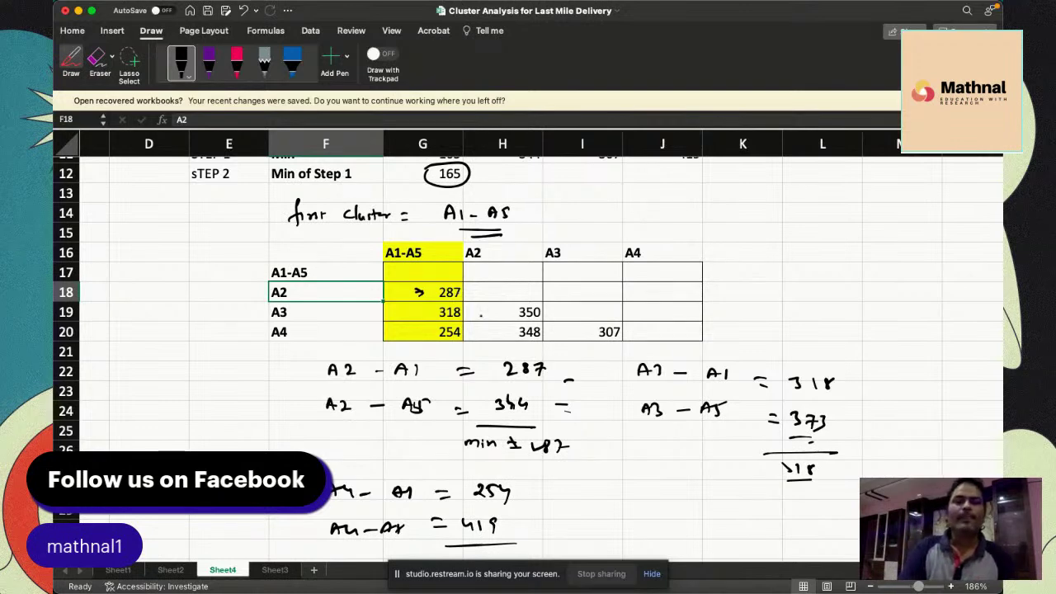
Stop drawing and copy the A1-A5 cluster matrix F16:J20 to the area starting at F35
left_click(71, 63)
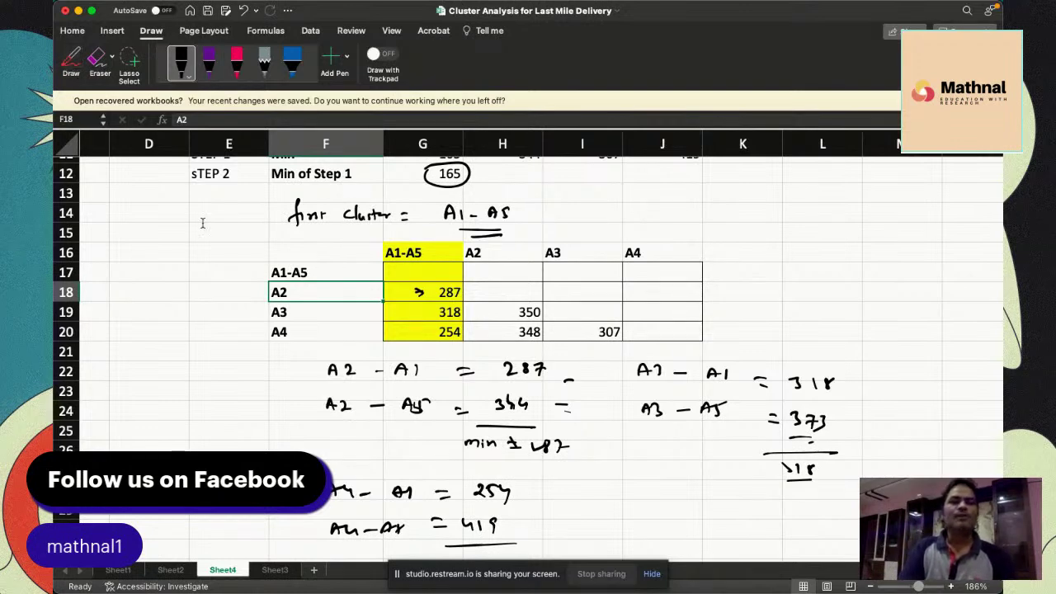
left_click_drag(294, 247, 646, 332)
key("super+c")
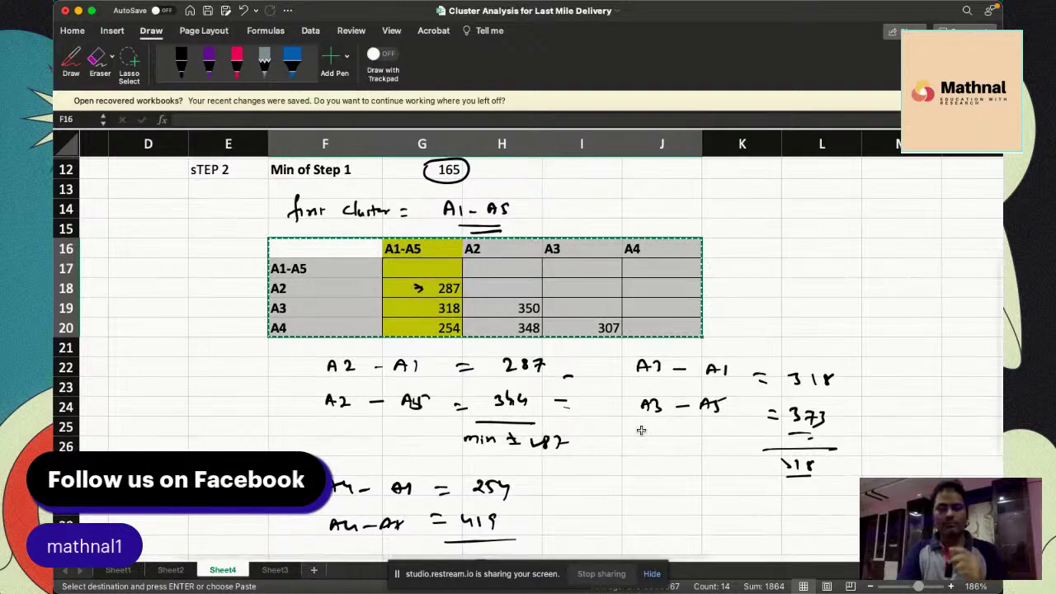
scroll(640, 429, "down", 3)
left_click(335, 438)
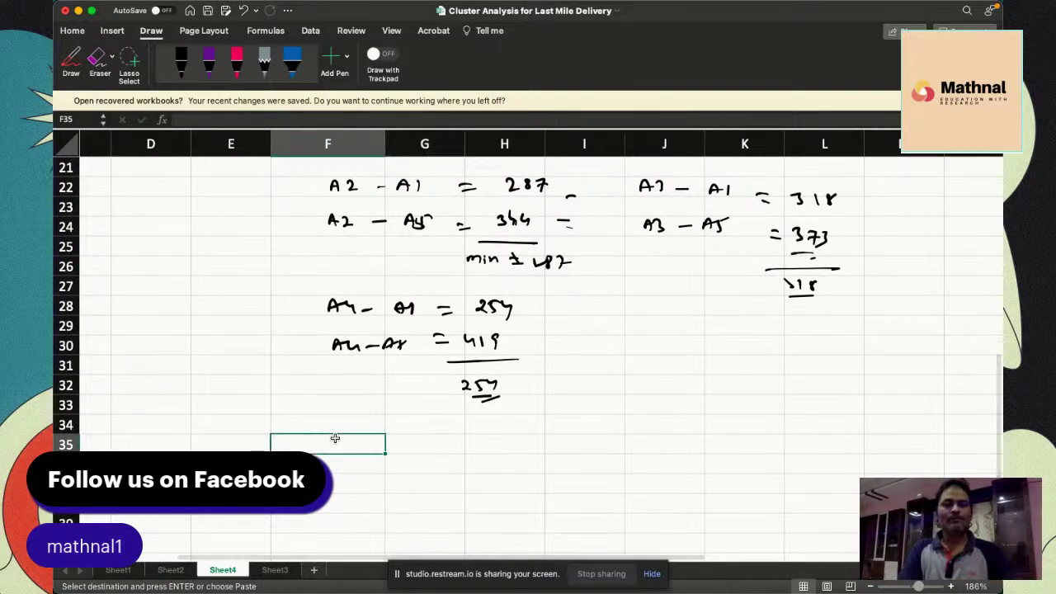
key("super+v")
scroll(495, 475, "down", 2)
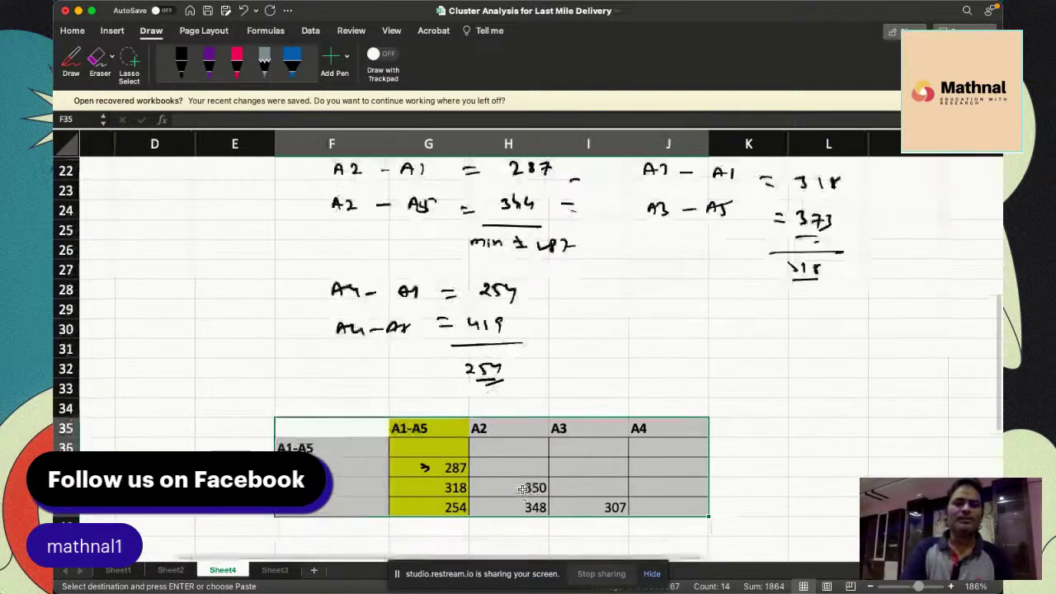
Enter a MIN formula in G41 for the A1-A5 column values G36:G39
left_click(356, 451)
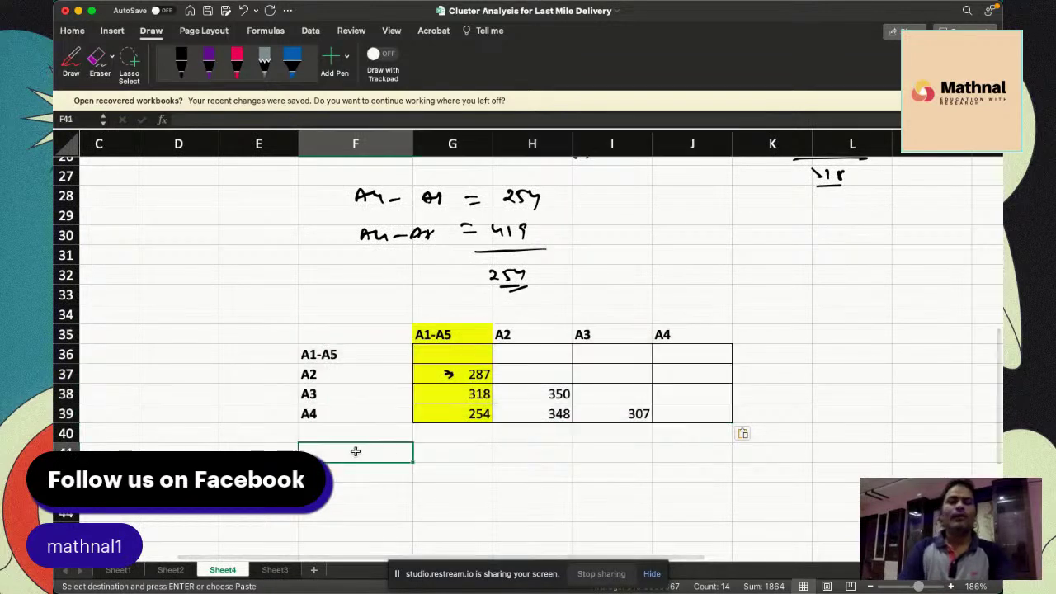
left_click(449, 464)
left_click(462, 446)
type("=MIN")
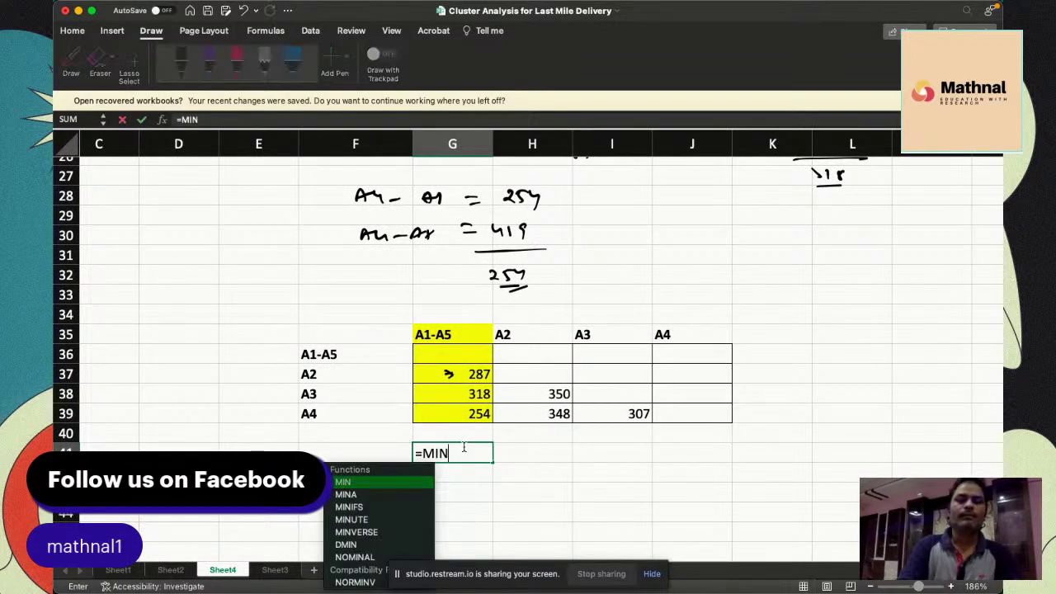
type("(")
left_click_drag(466, 355, 469, 411)
key("Return")
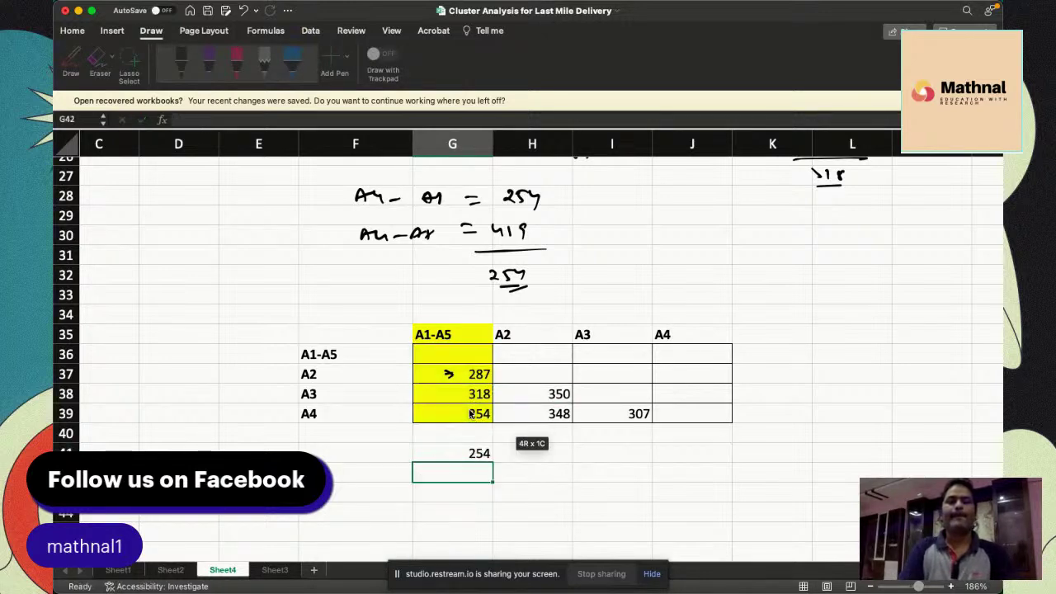
Fill the column minimum formula from G41 across to J41, and clear the A4 column's result in J41
left_click(478, 458)
left_click_drag(492, 461, 702, 475)
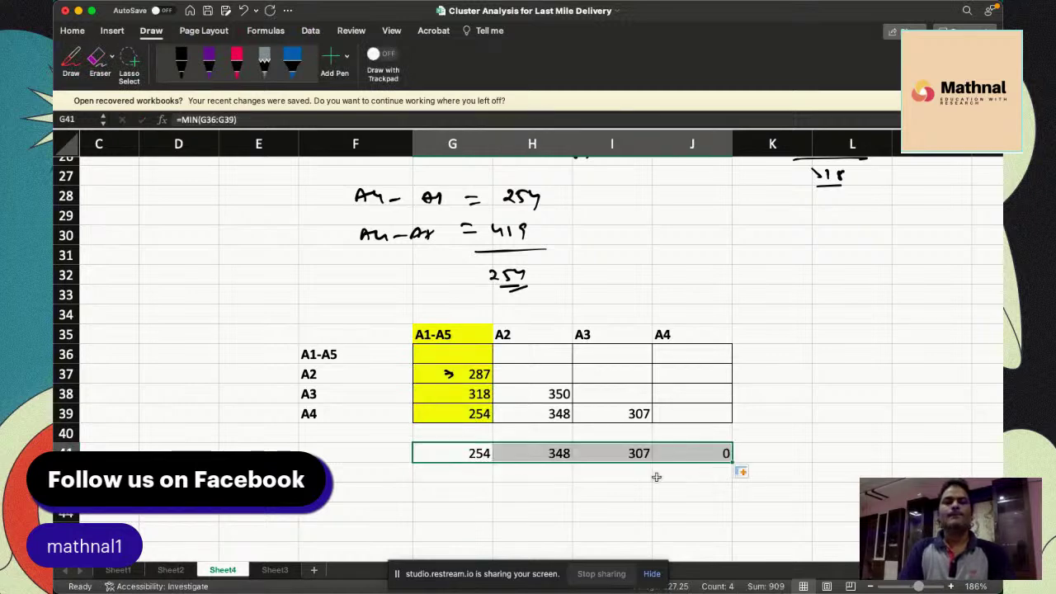
left_click(699, 456)
key("Delete")
Enter a MIN formula in G42 for the column minimums G41:I41
left_click(479, 473)
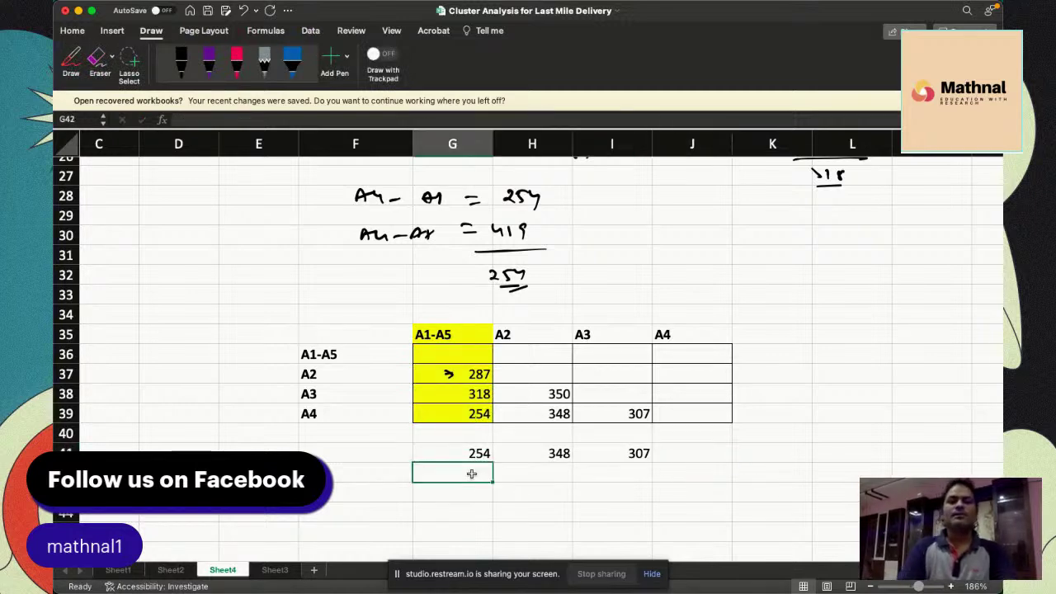
type("=MIN")
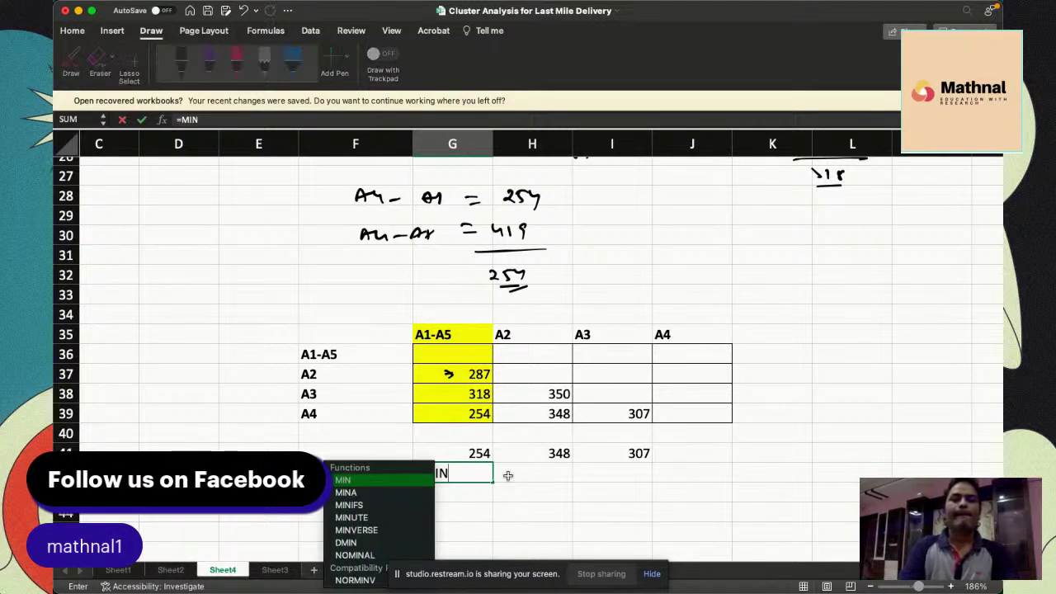
type("(")
key("BackSpace")
type("(")
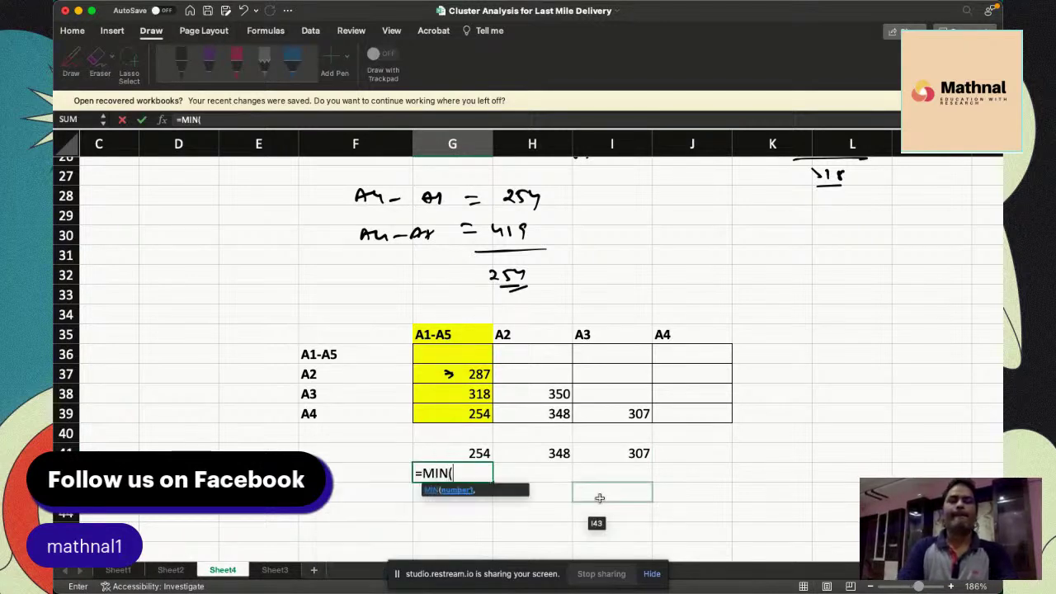
left_click(485, 454)
left_click_drag(503, 455, 639, 458)
key("Return")
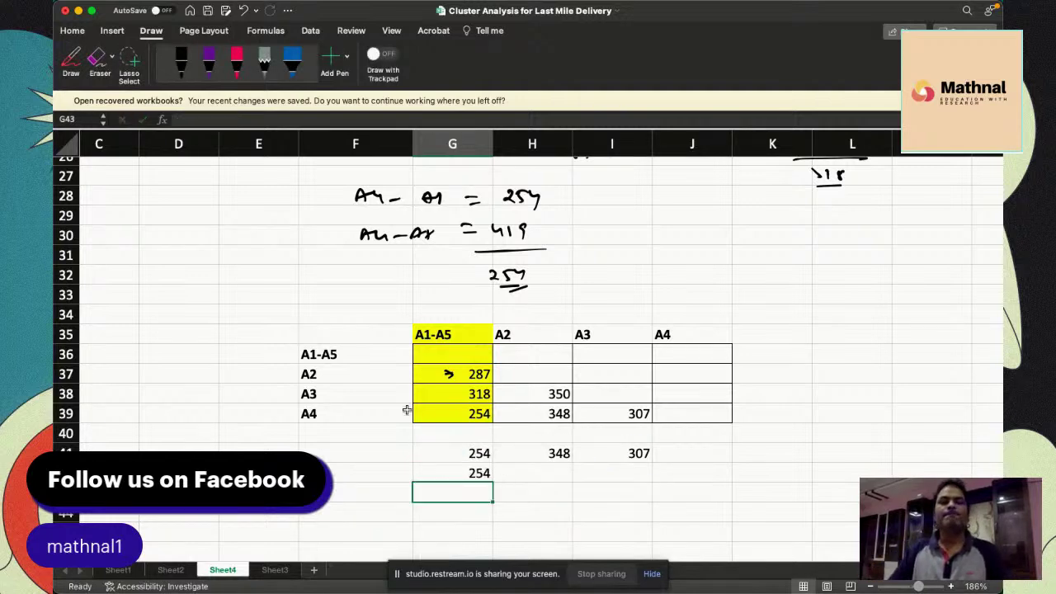
With the black pen, circle 254 in G39 and strike through the A4 row and the A1-A5 column
left_click(179, 64)
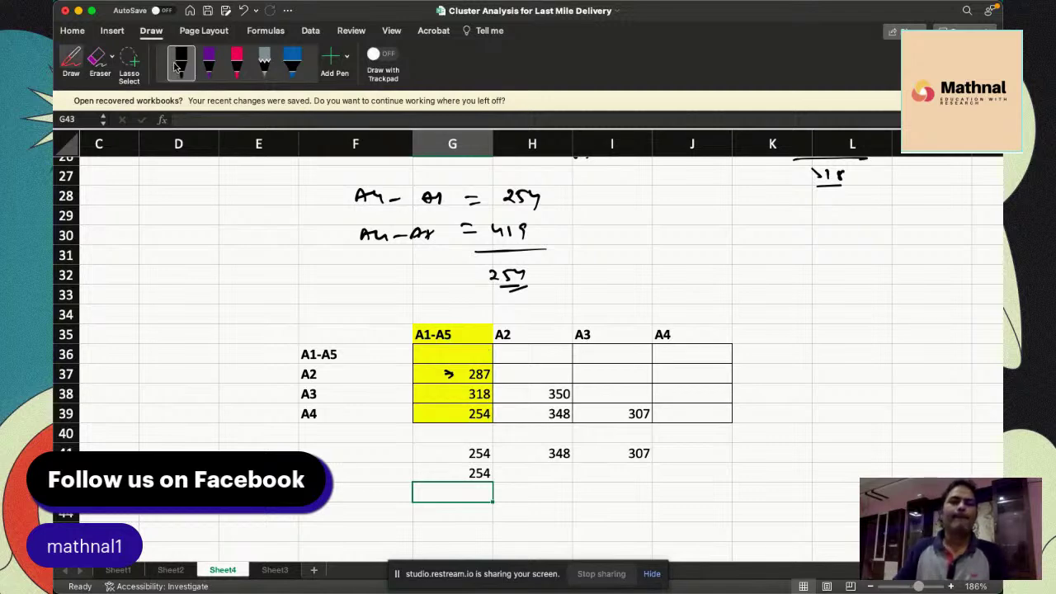
mouse_move(464, 405)
left_mouse_down()
mouse_move(490, 424)
mouse_move(484, 406)
mouse_move(469, 405)
left_mouse_up()
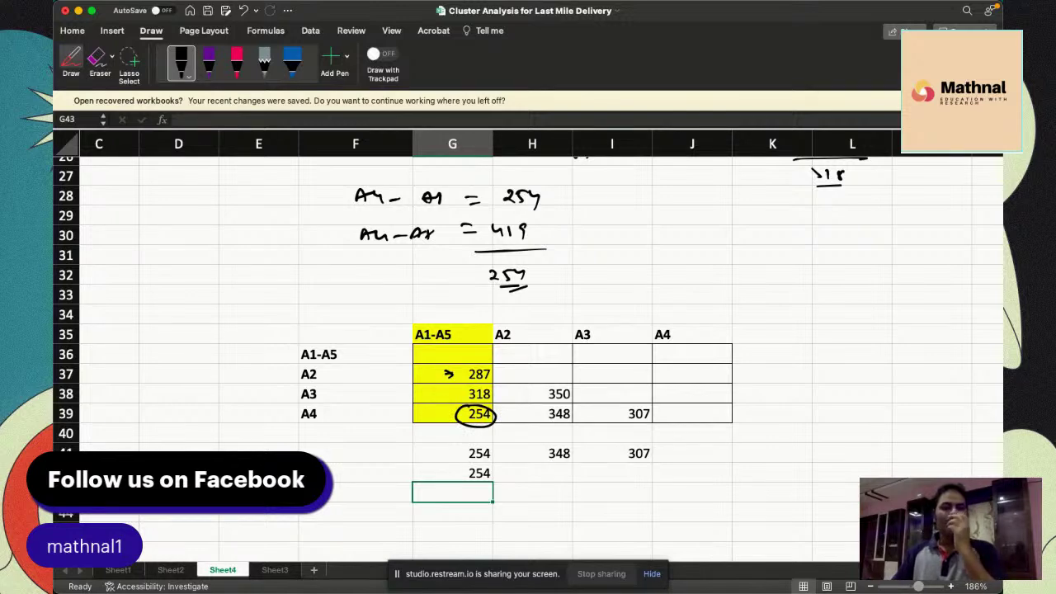
left_click_drag(281, 412, 726, 410)
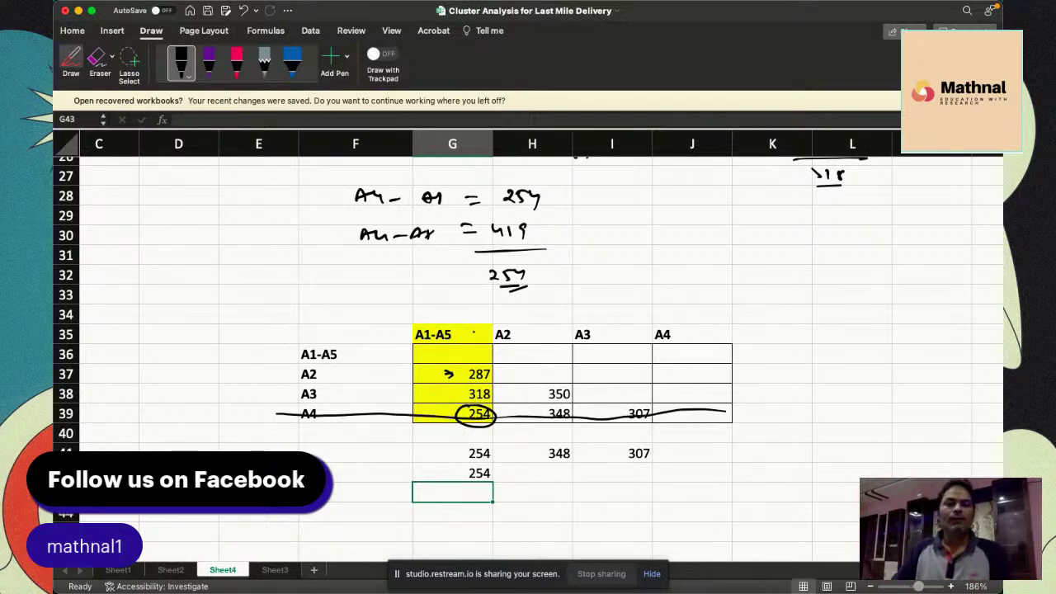
left_click_drag(468, 314, 461, 421)
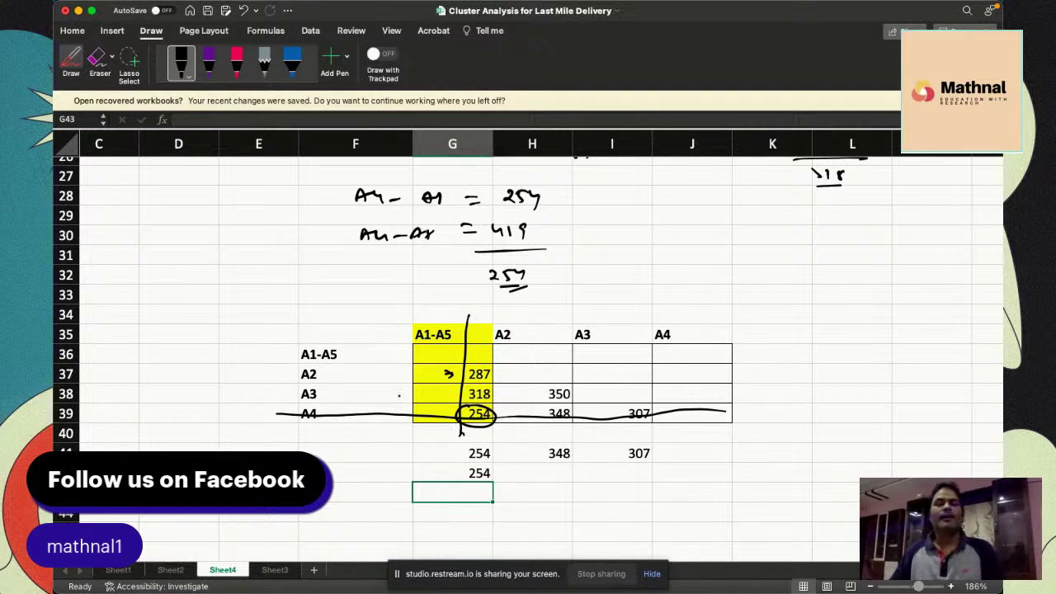
Handwrite the note "New Cluster – [(A1-A5) & A4]" below the minimum values
scroll(429, 471, "down", 2)
mouse_move(424, 478)
left_mouse_down()
mouse_move(459, 471)
mouse_move(468, 488)
left_mouse_up()
left_click_drag(412, 461, 411, 486)
mouse_move(493, 469)
left_mouse_down()
mouse_move(495, 482)
mouse_move(513, 472)
left_mouse_up()
left_click_drag(516, 467, 528, 476)
mouse_move(536, 459)
left_mouse_down()
mouse_move(544, 485)
mouse_move(535, 486)
left_mouse_up()
left_click_drag(403, 456, 395, 490)
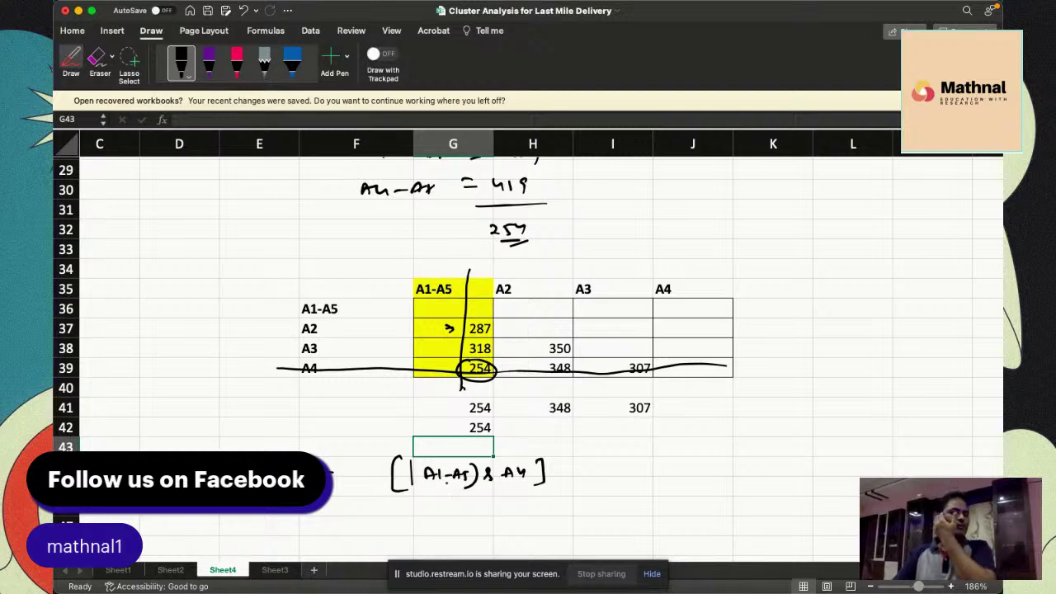
Handwrite "(A1-A5) are closest" under the new cluster note, with underlining and enclosing brackets
scroll(452, 457, "down", 4)
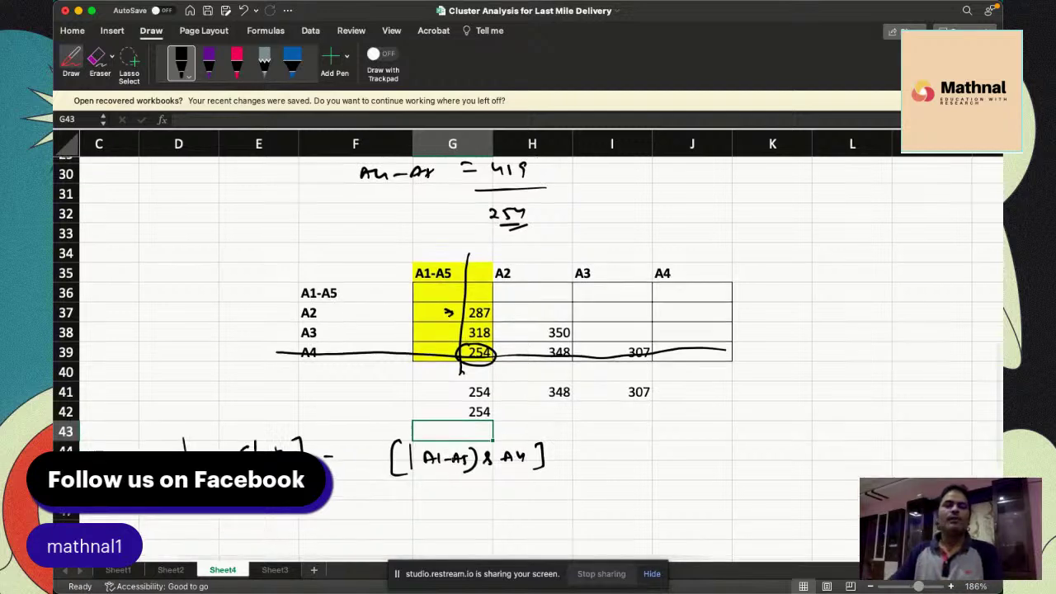
mouse_move(413, 441)
left_mouse_down()
mouse_move(459, 437)
mouse_move(472, 447)
left_mouse_up()
left_click_drag(400, 417, 400, 449)
left_click_drag(487, 437, 516, 444)
mouse_move(536, 432)
left_mouse_down()
mouse_move(538, 441)
mouse_move(580, 438)
left_mouse_up()
mouse_move(452, 461)
left_mouse_down()
mouse_move(527, 460)
mouse_move(538, 471)
left_mouse_up()
mouse_move(602, 425)
left_mouse_down()
mouse_move(609, 452)
mouse_move(589, 456)
left_mouse_up()
left_click_drag(378, 426, 373, 459)
Handwrite "(A1-A5) together is close to A4" beside the note about the closest pair
left_click(625, 443)
left_click_drag(634, 443, 644, 437)
left_click_drag(652, 429, 651, 441)
left_click_drag(655, 437, 681, 441)
left_click_drag(674, 437, 685, 442)
left_click_drag(697, 425, 693, 449)
left_click_drag(632, 419, 626, 446)
mouse_move(726, 423)
left_mouse_down()
mouse_move(726, 436)
mouse_move(730, 427)
left_mouse_up()
left_click(741, 430)
left_click_drag(733, 429, 741, 454)
left_click_drag(747, 433, 764, 437)
left_click_drag(758, 427, 782, 432)
left_click_drag(782, 429, 792, 428)
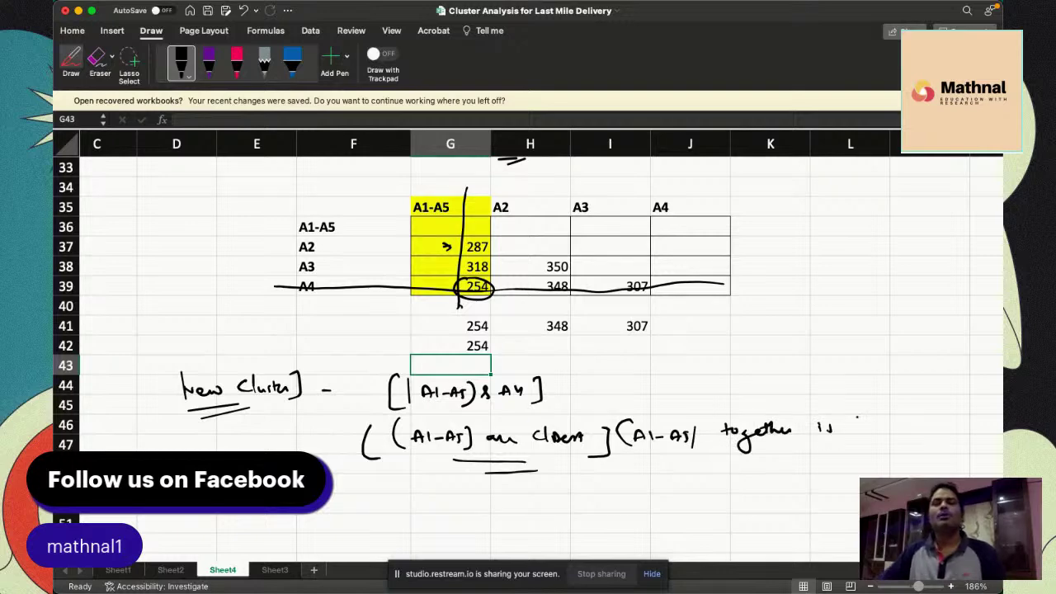
left_click_drag(865, 416, 861, 426)
mouse_move(877, 412)
left_mouse_down()
mouse_move(881, 425)
mouse_move(914, 426)
left_mouse_up()
left_click_drag(917, 421, 945, 408)
left_click_drag(940, 416, 960, 421)
left_click_drag(959, 416, 976, 428)
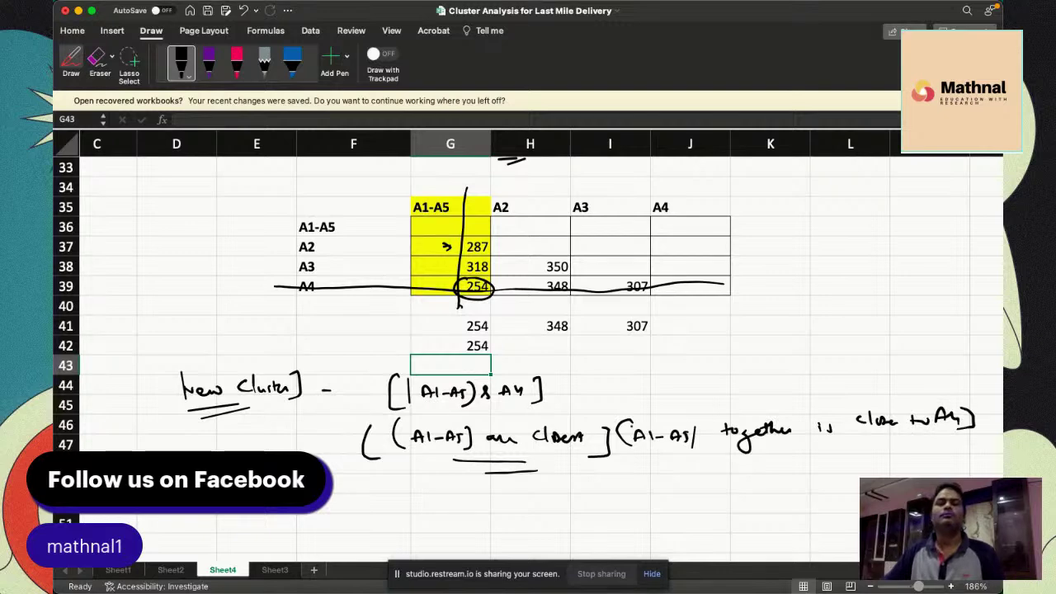
Underline "(A1-A5)" and "A4" in the handwritten "together is close to A4" note
left_click_drag(632, 459, 679, 461)
mouse_move(681, 429)
left_mouse_down()
mouse_move(684, 443)
mouse_move(693, 429)
left_mouse_up()
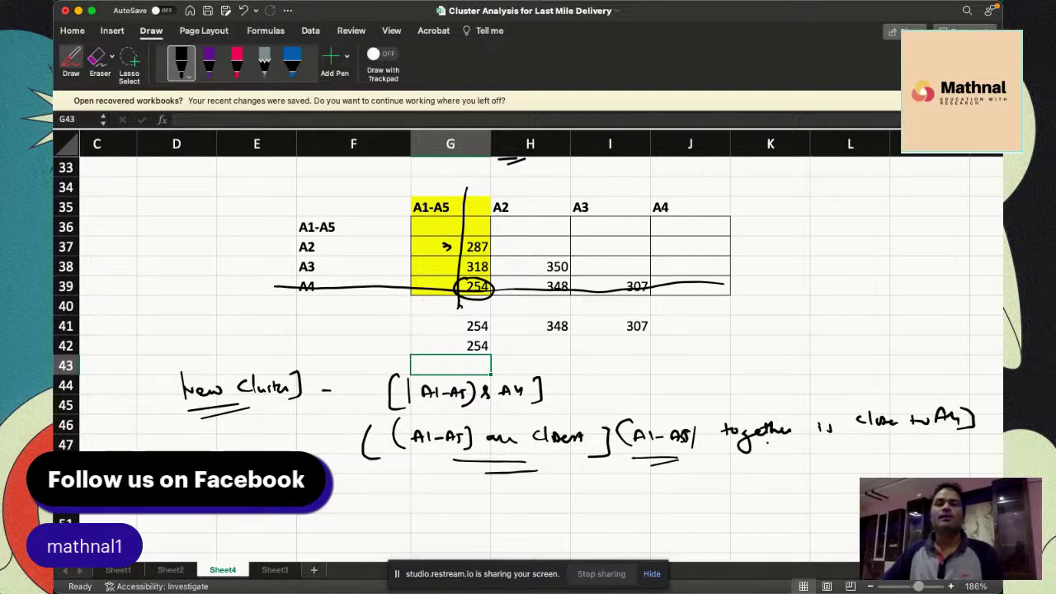
left_click_drag(922, 441, 956, 439)
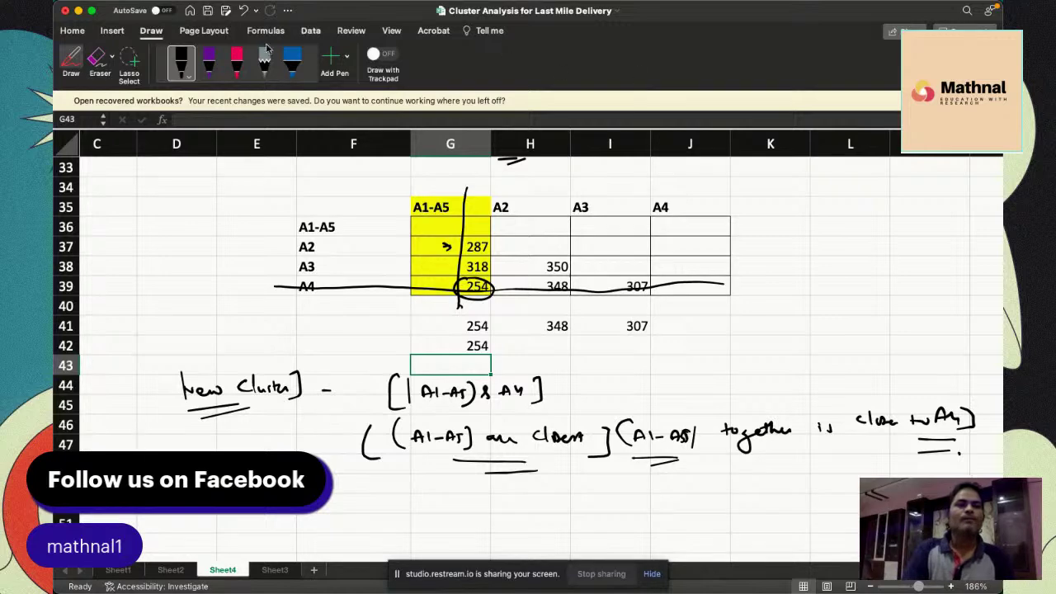
Delete the ink strike-through lines and the circle around 254 from the A1-A5 distance matrix
left_click(71, 62)
left_click(371, 484)
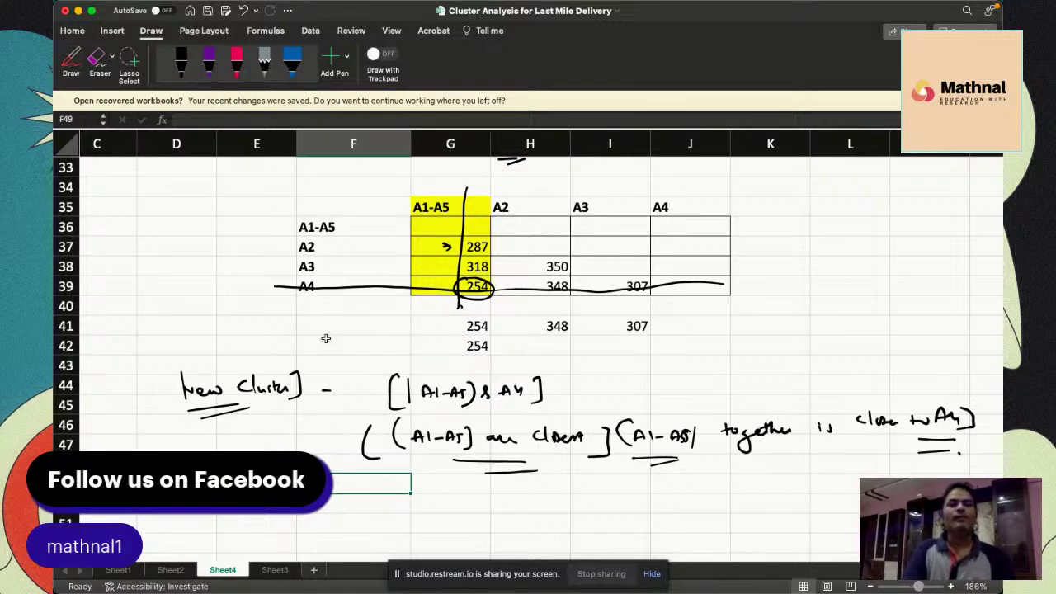
left_click(329, 286)
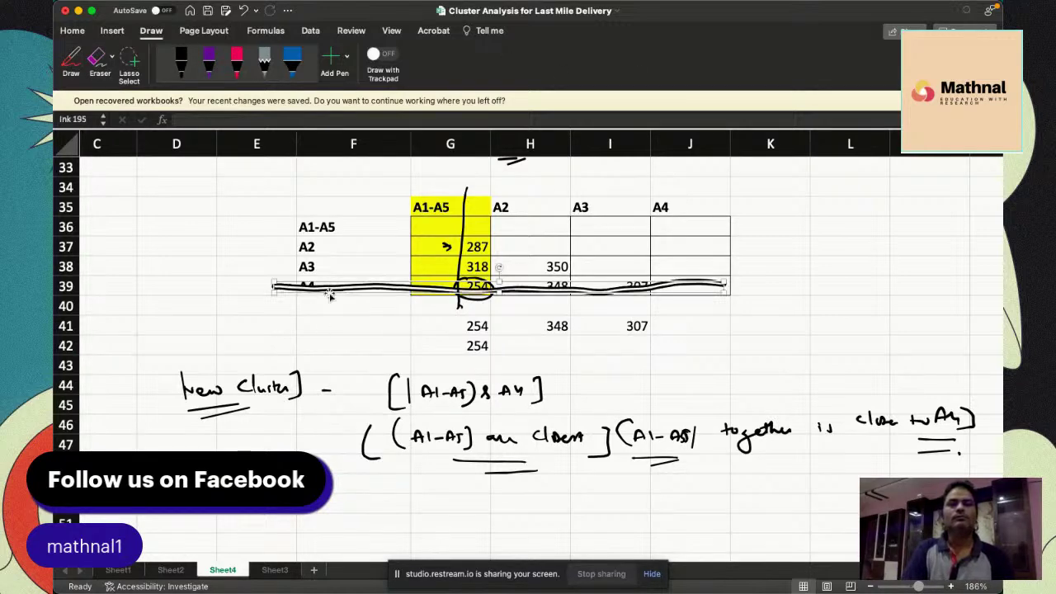
left_click(349, 304)
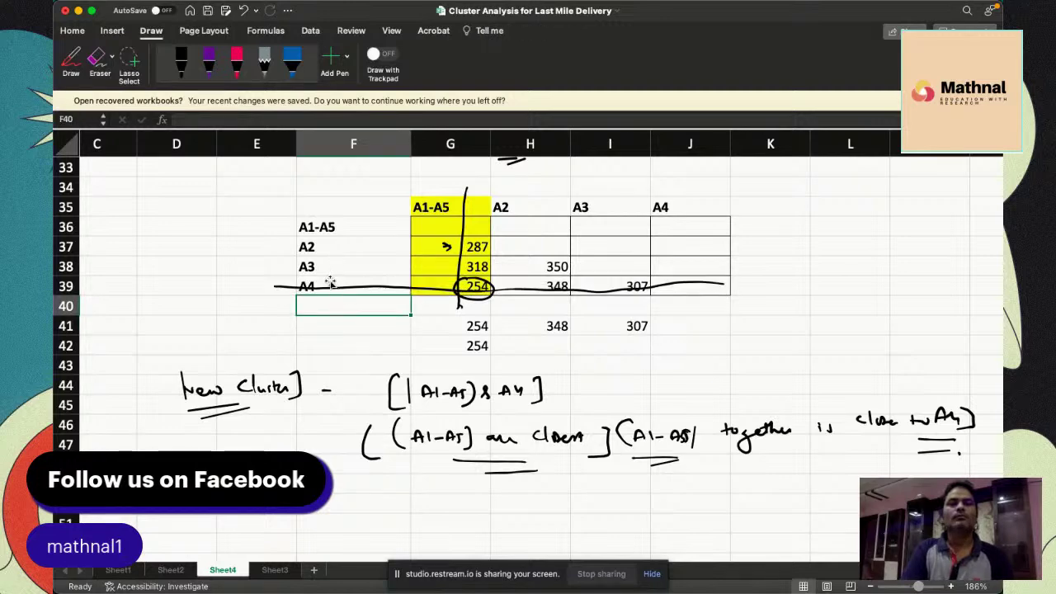
left_click(330, 285)
key("BackSpace")
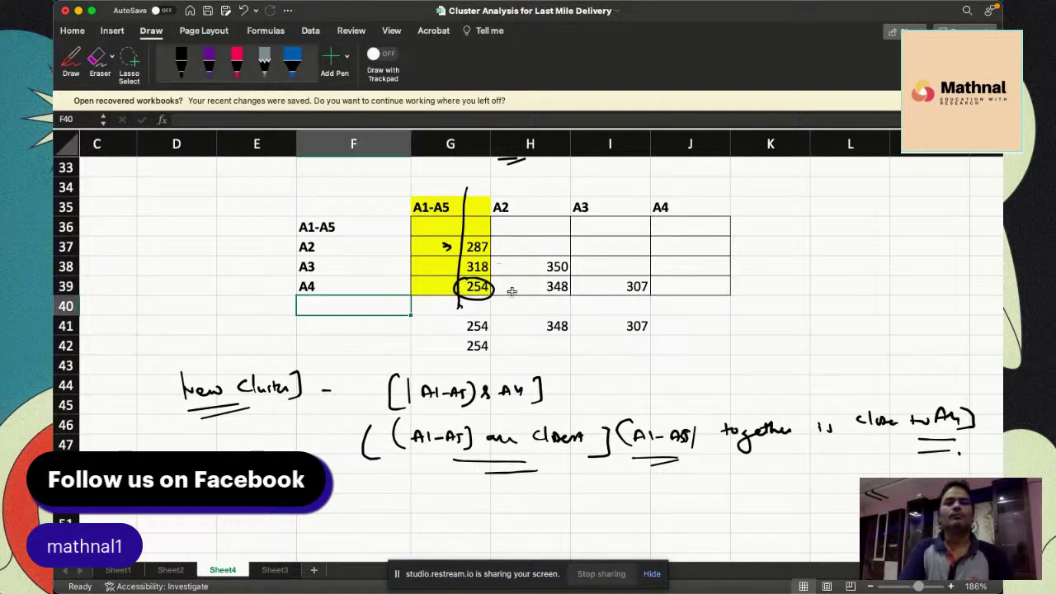
left_click(476, 272)
key("BackSpace")
left_click(458, 262)
key("BackSpace")
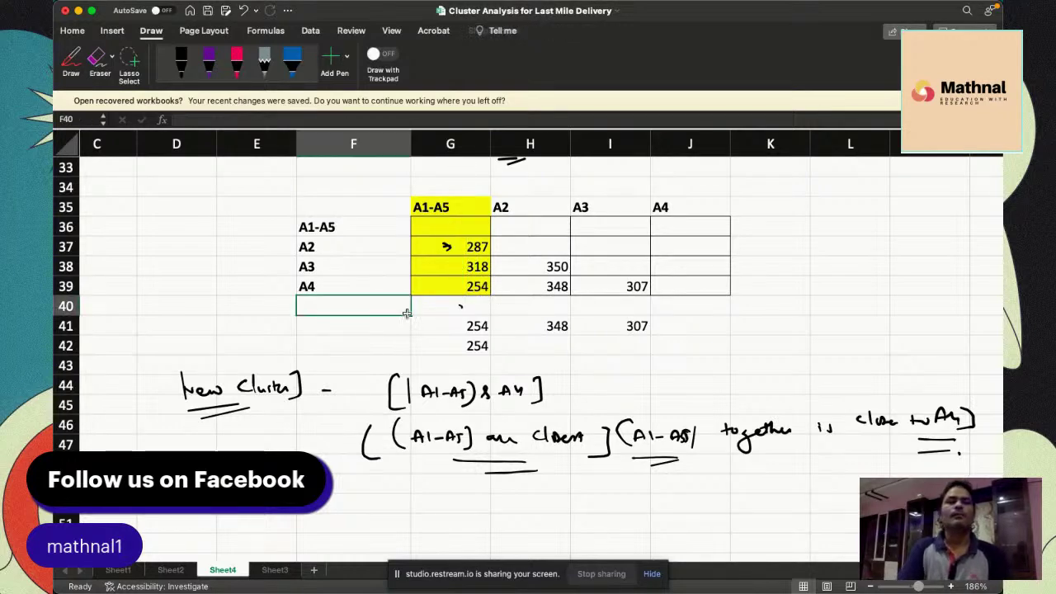
left_click(397, 327)
Clear the contents of the A4 row (F39:J39) and the A4 column (J35:J39) in the distance matrix
left_click(329, 287)
left_click_drag(328, 287, 689, 285)
key("Delete")
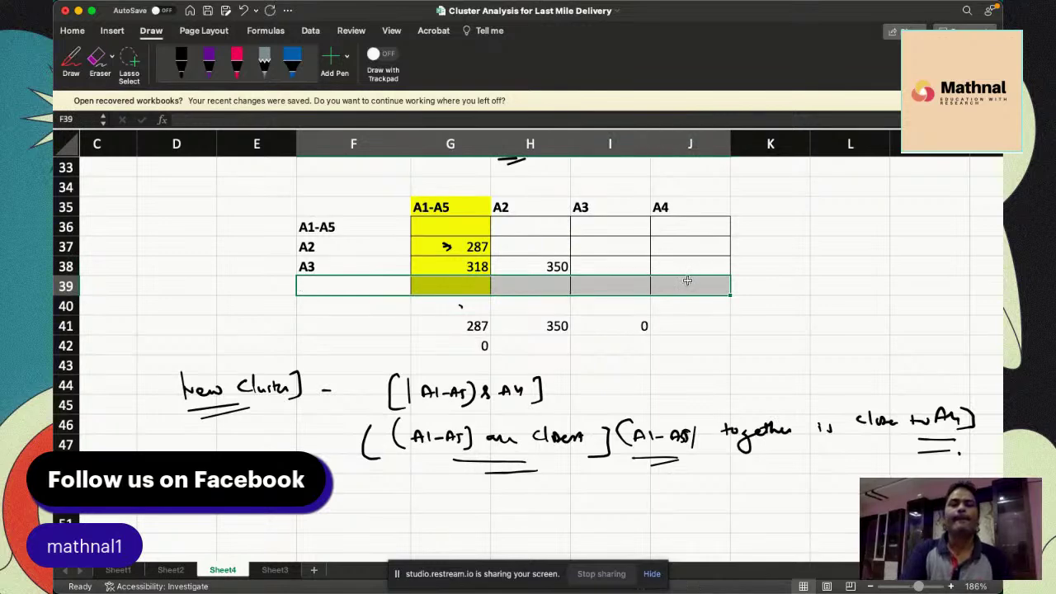
left_click_drag(681, 208, 684, 283)
key("Delete")
left_click(665, 311)
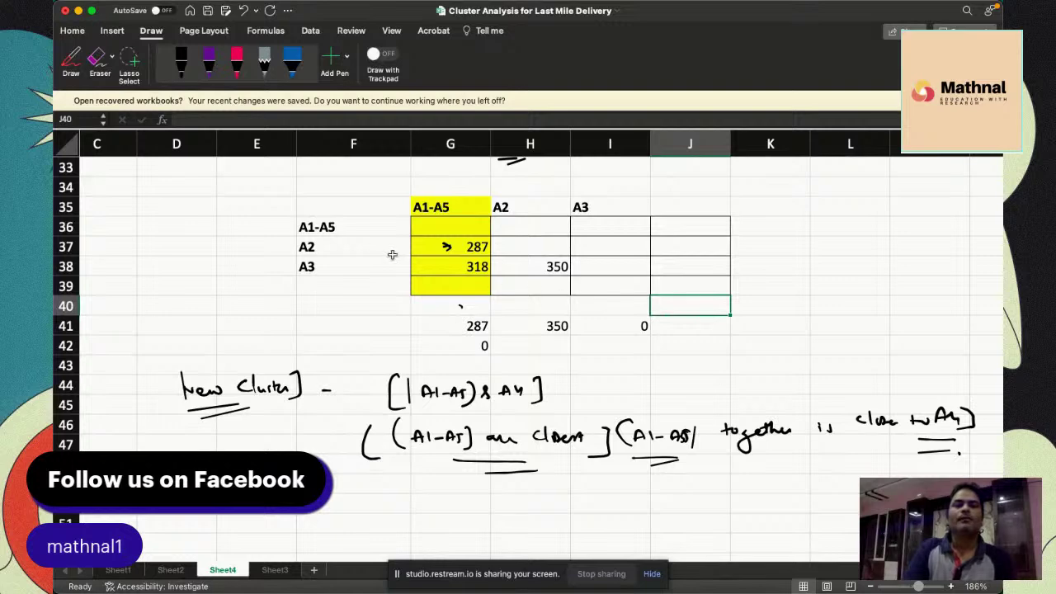
Copy the reduced matrix F35:I38 and paste it at F50 below the handwritten notes
left_click_drag(322, 207, 577, 266)
key("super+c")
left_click(326, 503)
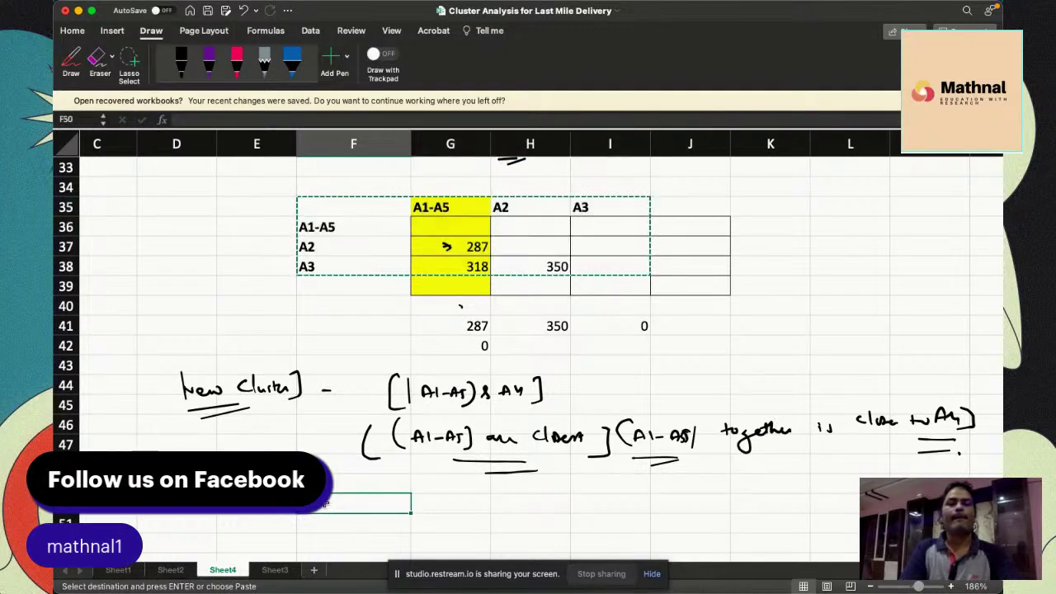
key("super+v")
scroll(495, 426, "down", 5)
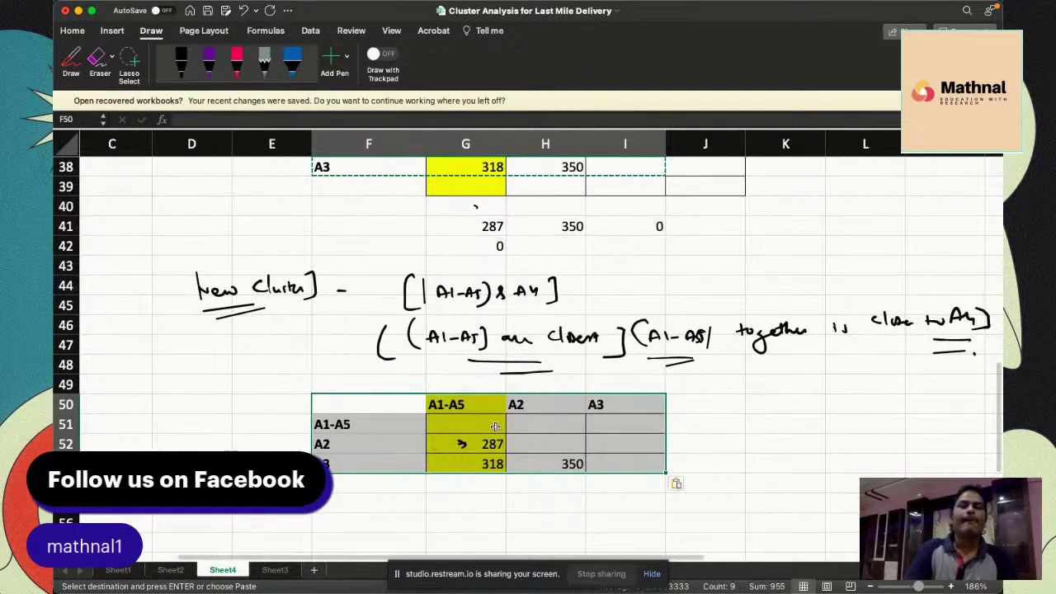
left_click(436, 420)
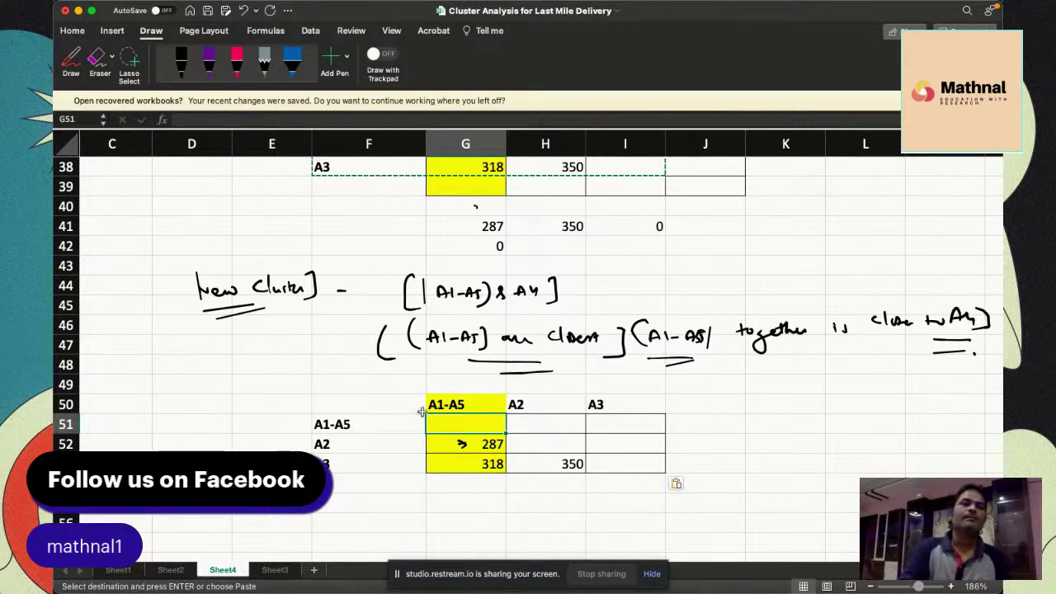
With the black pen, handwrite the pairs A2–A1, A2–A5, A3–A1 and A3–A5 below the new matrix and draw a line under them
left_click(185, 58)
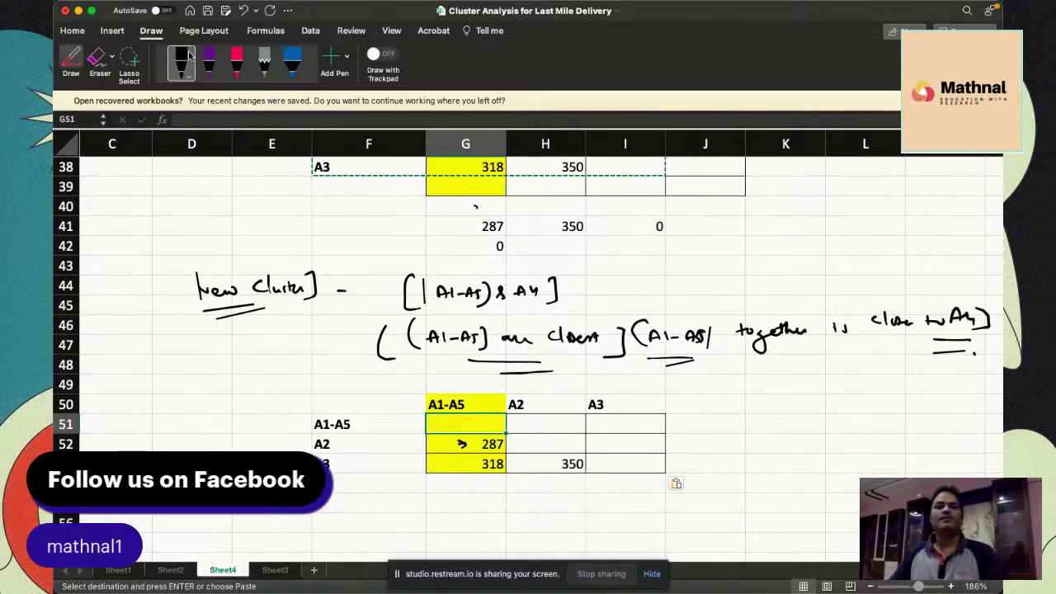
scroll(371, 442, "down", 3)
left_click_drag(368, 445, 387, 444)
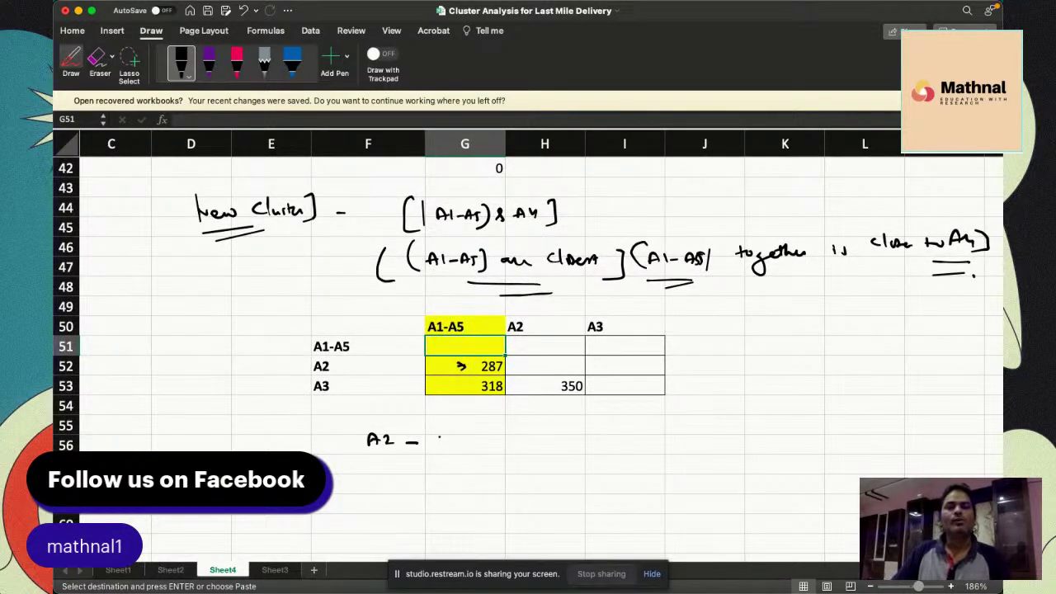
left_click_drag(370, 475, 381, 474)
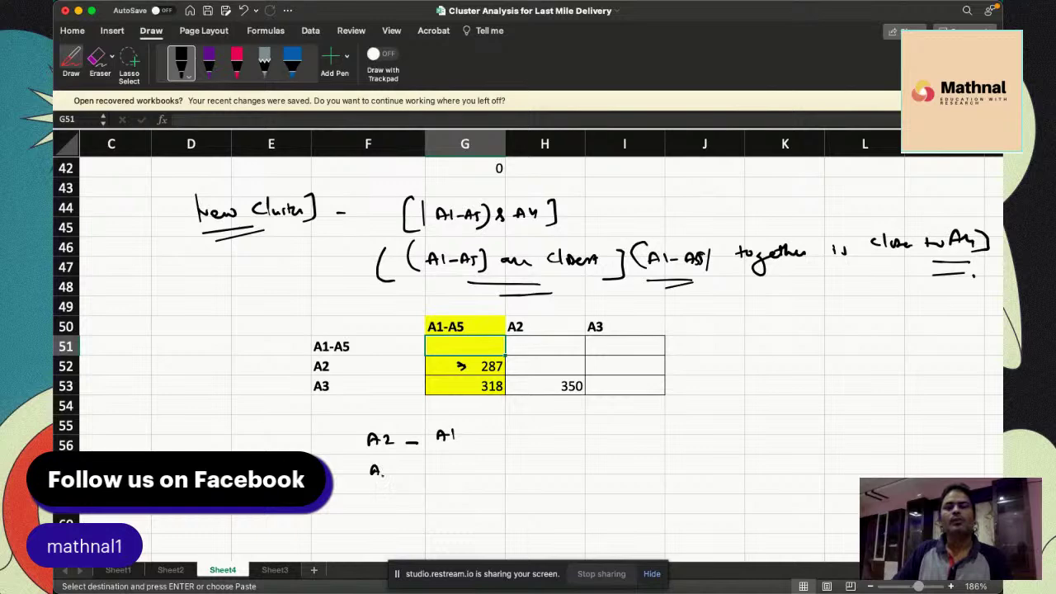
left_click(551, 438)
mouse_move(531, 435)
left_mouse_down()
mouse_move(540, 443)
mouse_move(598, 430)
left_mouse_up()
left_click_drag(603, 429, 604, 442)
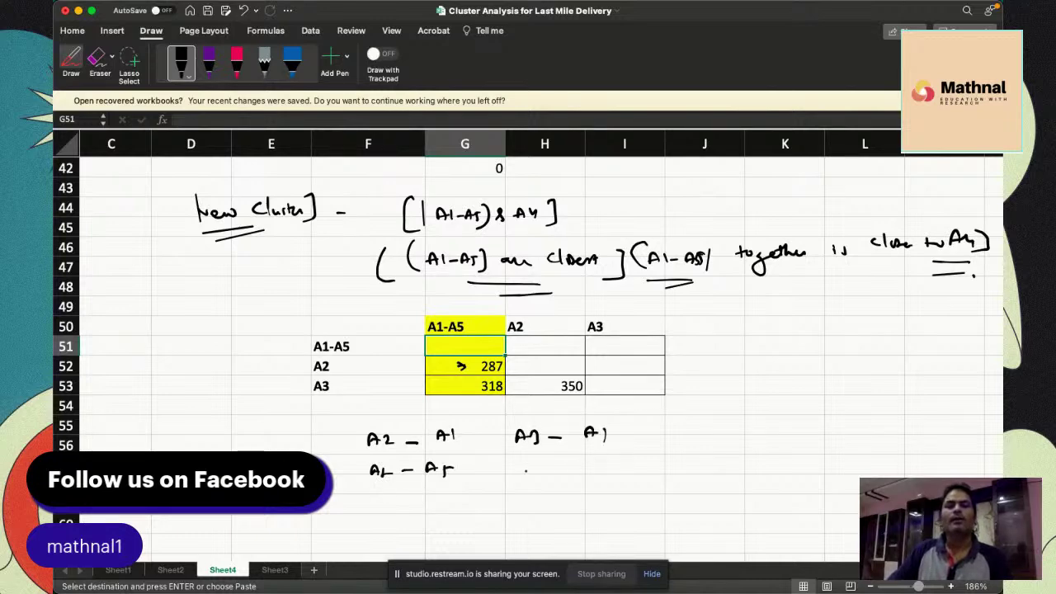
mouse_move(541, 467)
left_mouse_down()
mouse_move(547, 477)
mouse_move(569, 472)
left_mouse_up()
mouse_move(576, 475)
left_mouse_down()
mouse_move(588, 462)
mouse_move(595, 473)
mouse_move(607, 466)
left_mouse_up()
left_click_drag(388, 498, 465, 497)
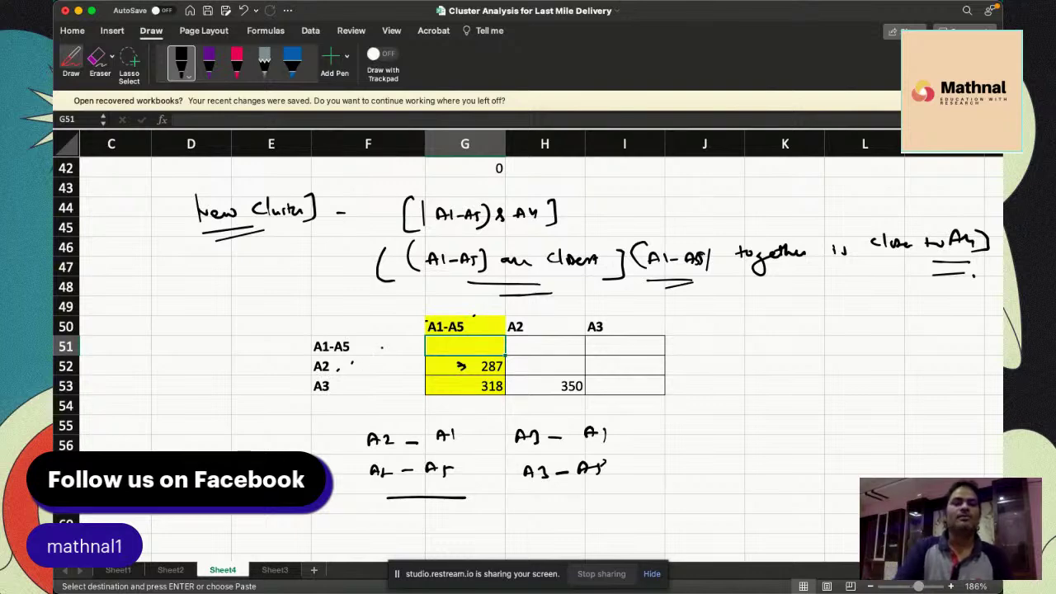
Change the row label in F51 and the column header in G50 to "A1-A5 & A4"
left_click(71, 61)
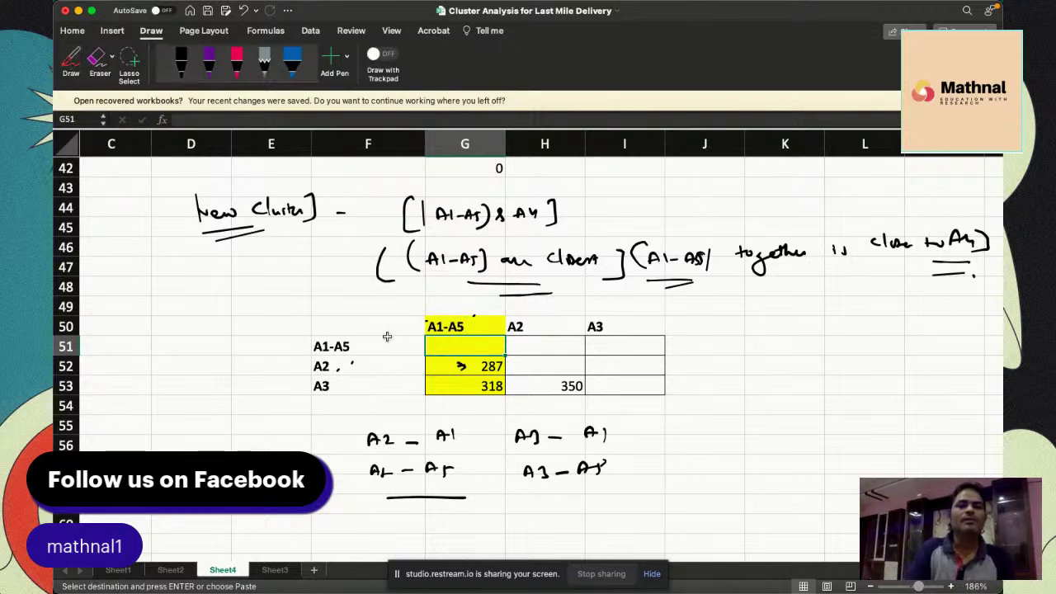
double_click(368, 347)
type("&")
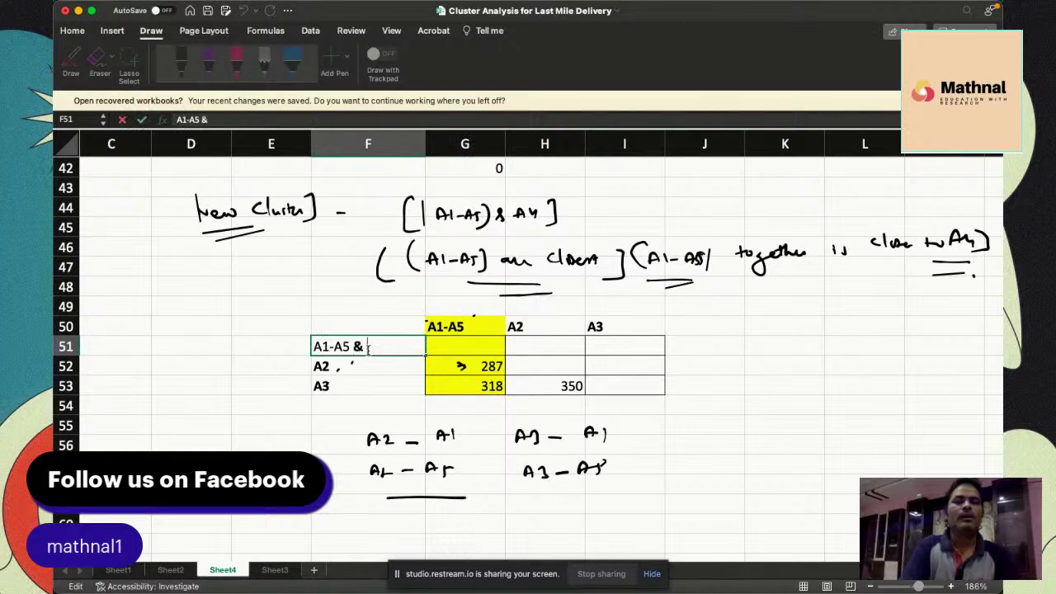
type(" A4")
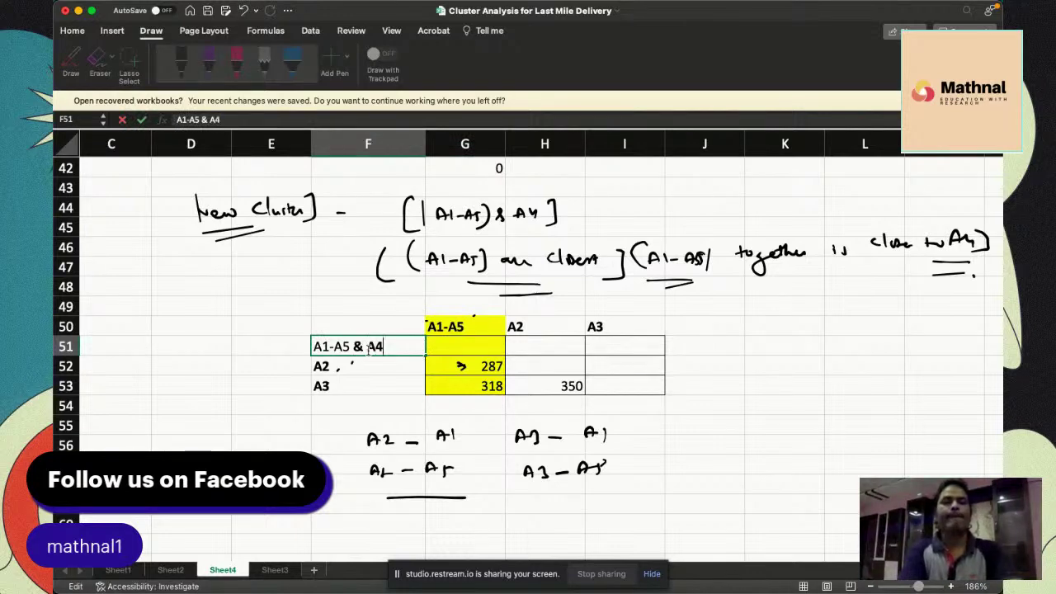
double_click(477, 326)
type("& A")
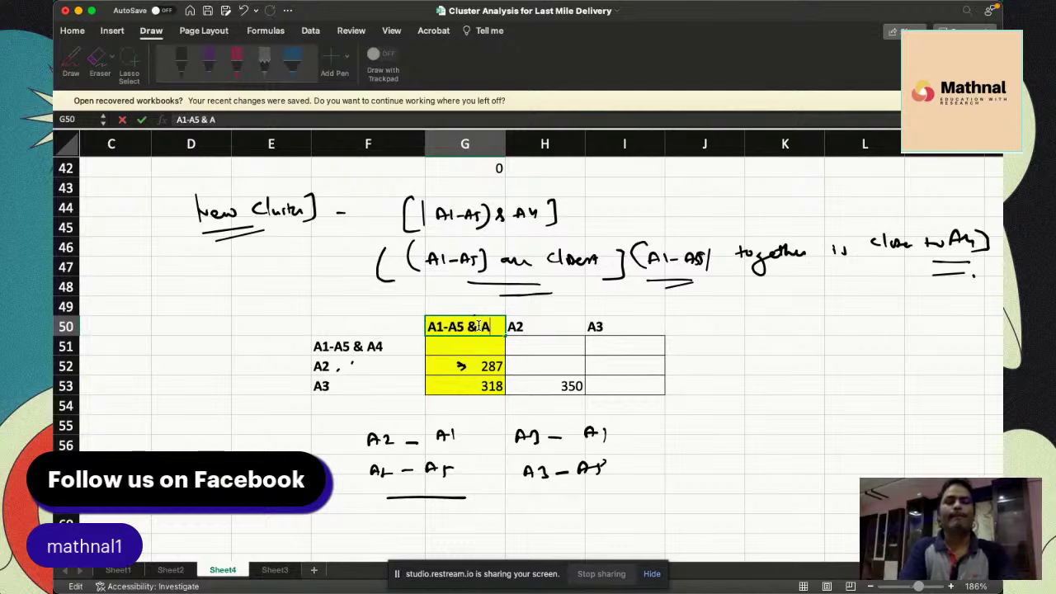
key("BackSpace")
type("4")
key("BackSpace")
type("A4")
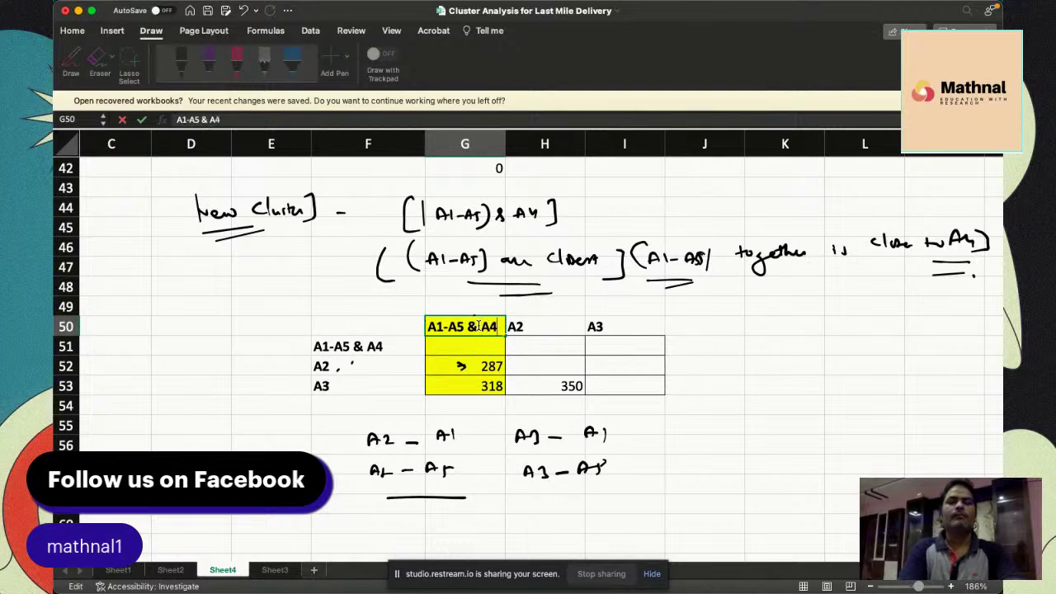
left_click(860, 349)
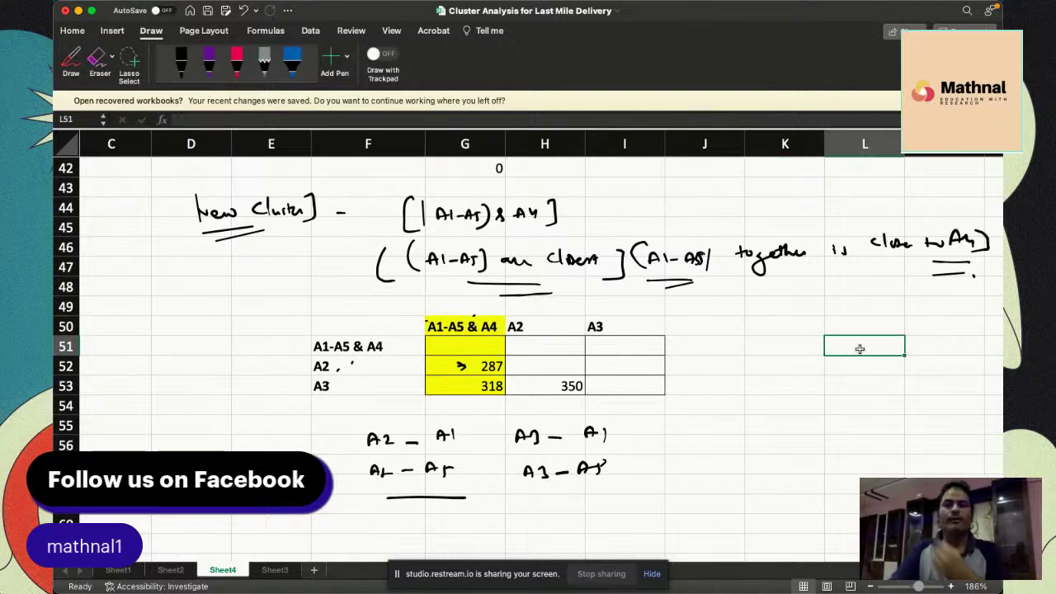
Strike out the handwritten A2 and A3 pairs below the new matrix with black diagonal pen lines
scroll(859, 349, "down", 1)
scroll(860, 349, "down", 2)
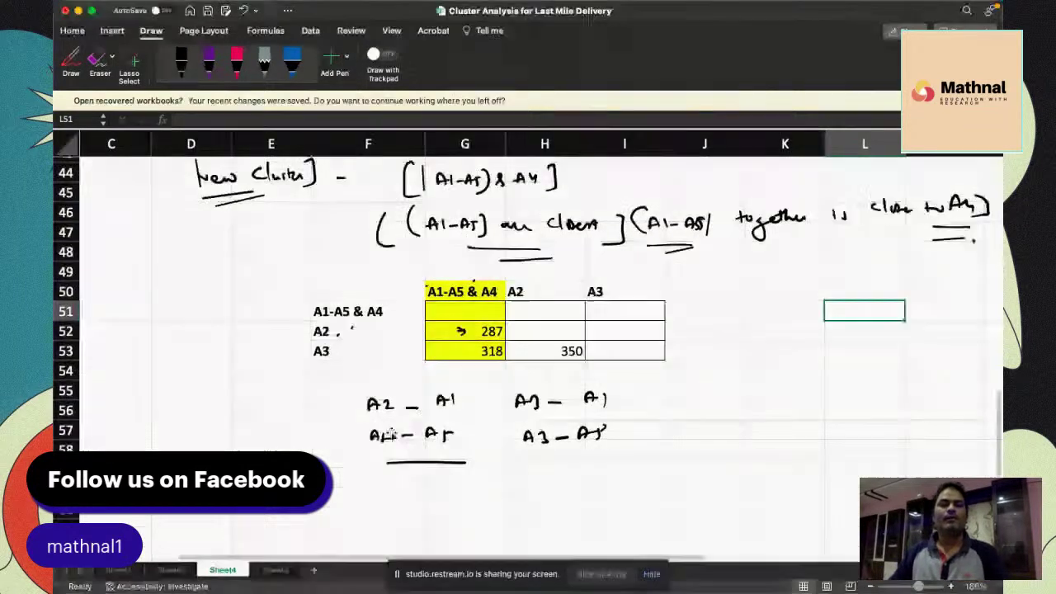
left_click(180, 61)
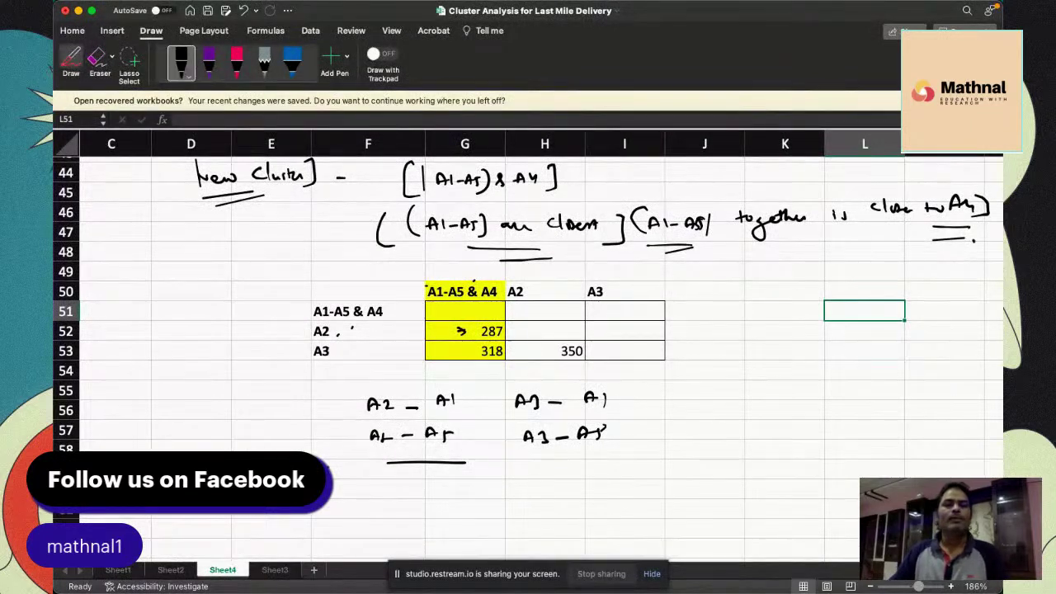
left_click_drag(376, 403, 528, 435)
left_click_drag(416, 402, 565, 438)
mouse_move(501, 400)
left_mouse_down()
mouse_move(587, 435)
mouse_move(548, 433)
left_mouse_up()
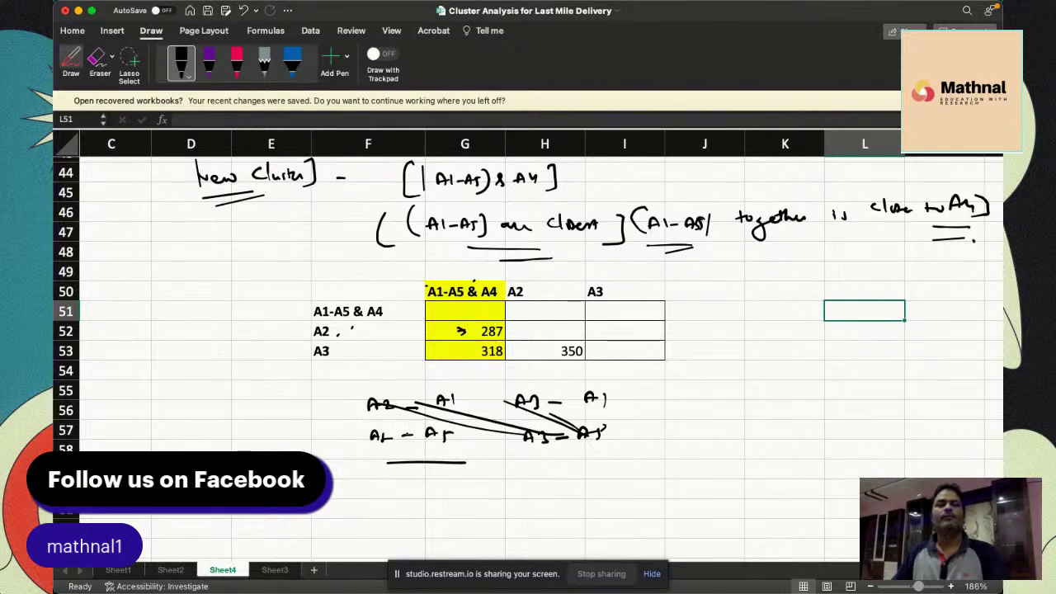
Handwrite "A2 – A1 & A5" and "A2 – A4" on two lines below the crossed-out pairs
scroll(528, 330, "down", 2)
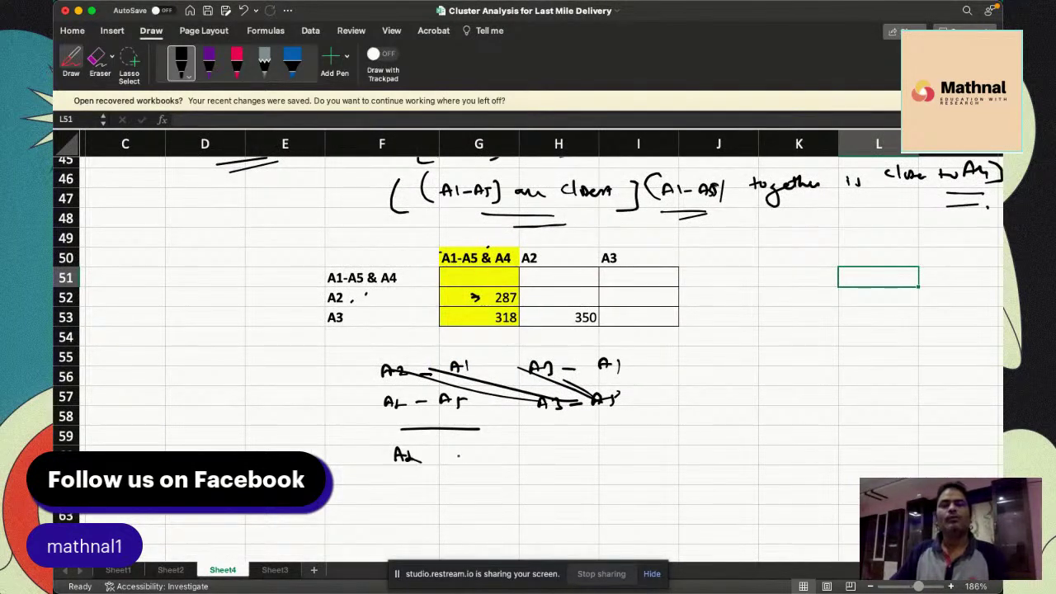
mouse_move(516, 451)
left_mouse_down()
mouse_move(520, 462)
mouse_move(553, 451)
mouse_move(564, 460)
left_mouse_up()
mouse_move(380, 489)
left_mouse_down()
mouse_move(382, 500)
mouse_move(412, 500)
left_mouse_up()
left_click_drag(443, 497, 504, 494)
left_click_drag(510, 484, 520, 495)
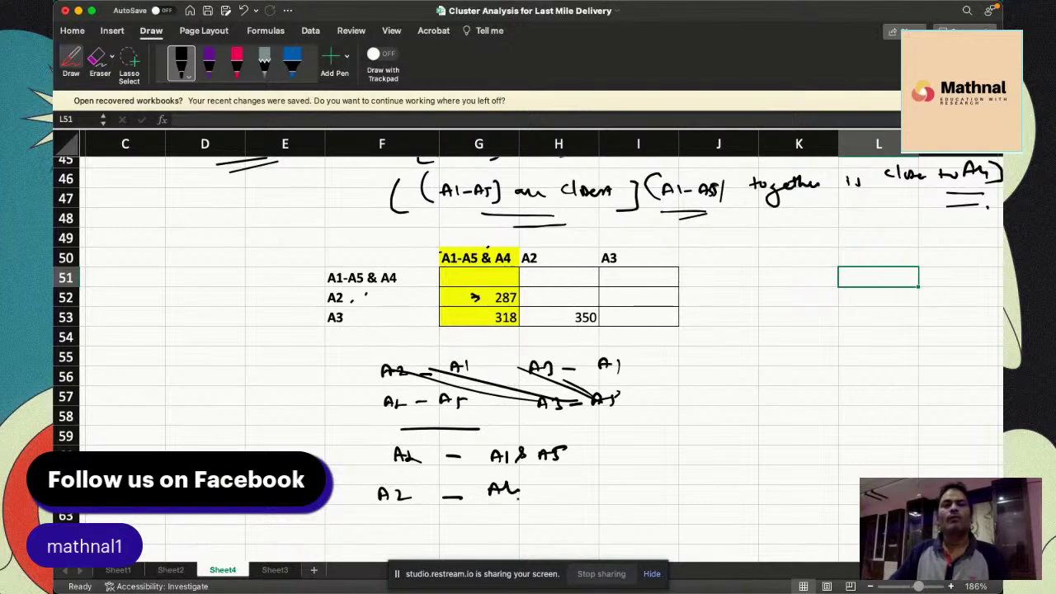
Handwrite "A3 – A1 & A5" and "A3 – A4" beside the A2 lines and underline the A4
left_click_drag(643, 447, 652, 447)
mouse_move(659, 441)
left_mouse_down()
mouse_move(662, 450)
mouse_move(800, 430)
left_mouse_up()
mouse_move(644, 495)
left_mouse_down()
mouse_move(652, 482)
mouse_move(657, 488)
left_mouse_up()
left_click_drag(663, 482, 736, 485)
left_click_drag(740, 490, 752, 487)
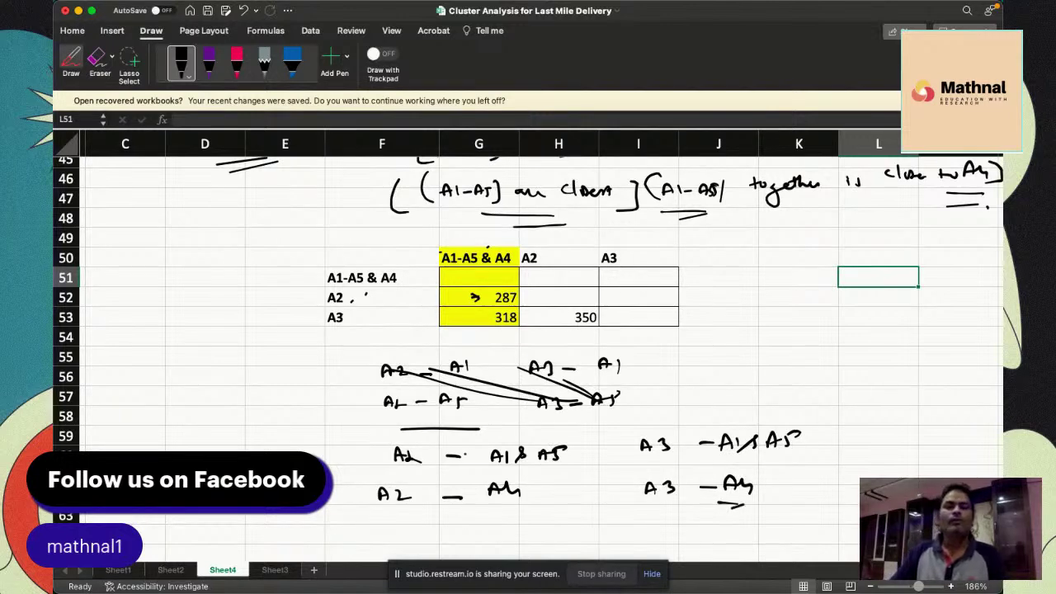
Circle A2 and bracket "A1 & A5" in the first A2 line, and bracket A2 and double-underline A4 in the second
left_click_drag(396, 433, 412, 468)
left_click_drag(480, 444, 477, 466)
left_click_drag(564, 441, 566, 465)
left_click(432, 496)
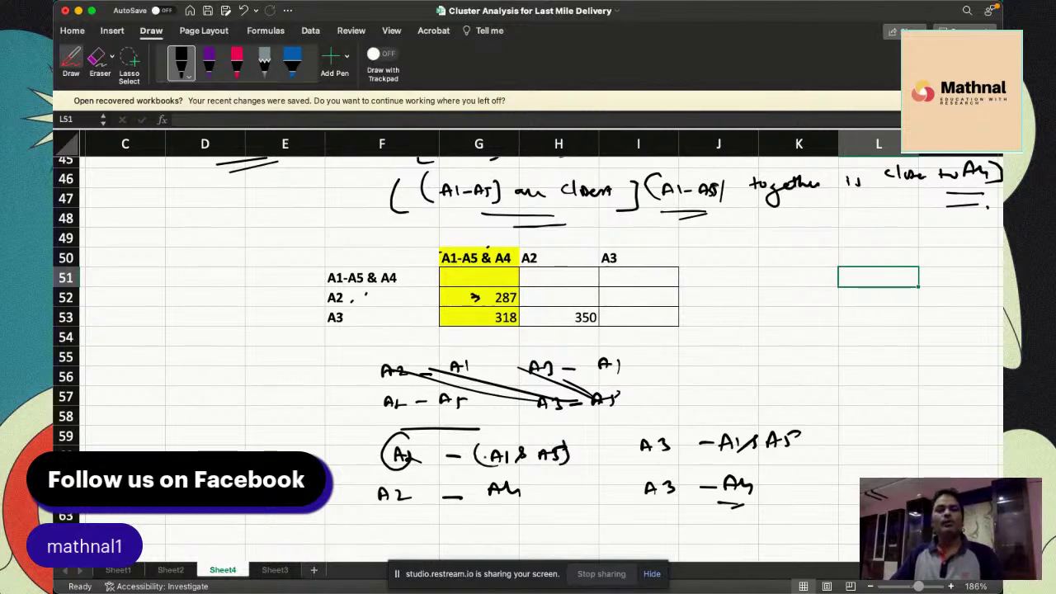
mouse_move(406, 484)
left_mouse_down()
mouse_move(408, 501)
mouse_move(372, 504)
left_mouse_up()
left_click_drag(483, 506, 512, 505)
left_click_drag(493, 513, 515, 511)
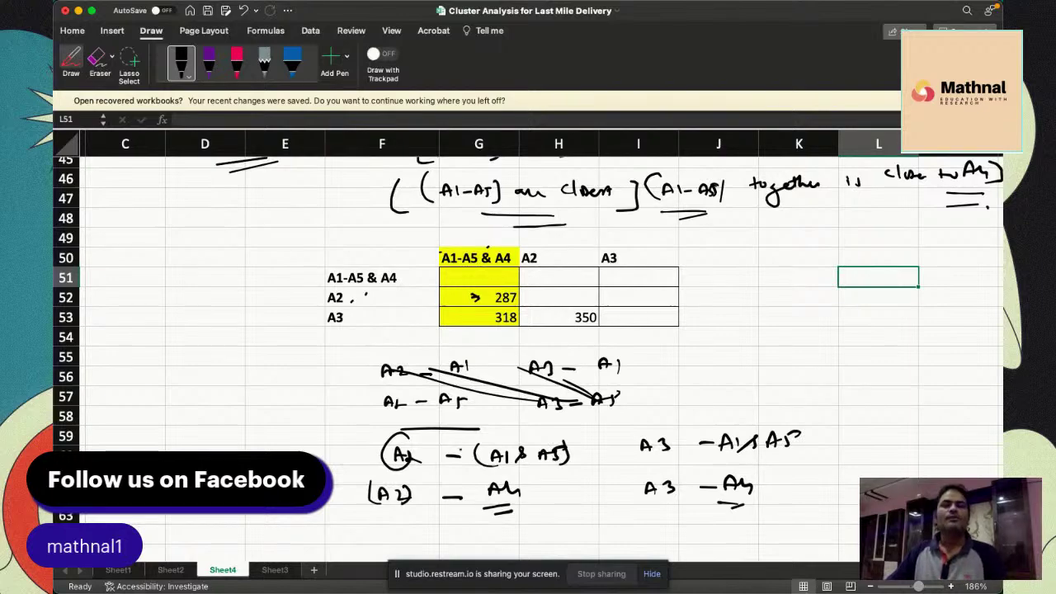
scroll(528, 347, "up", 5)
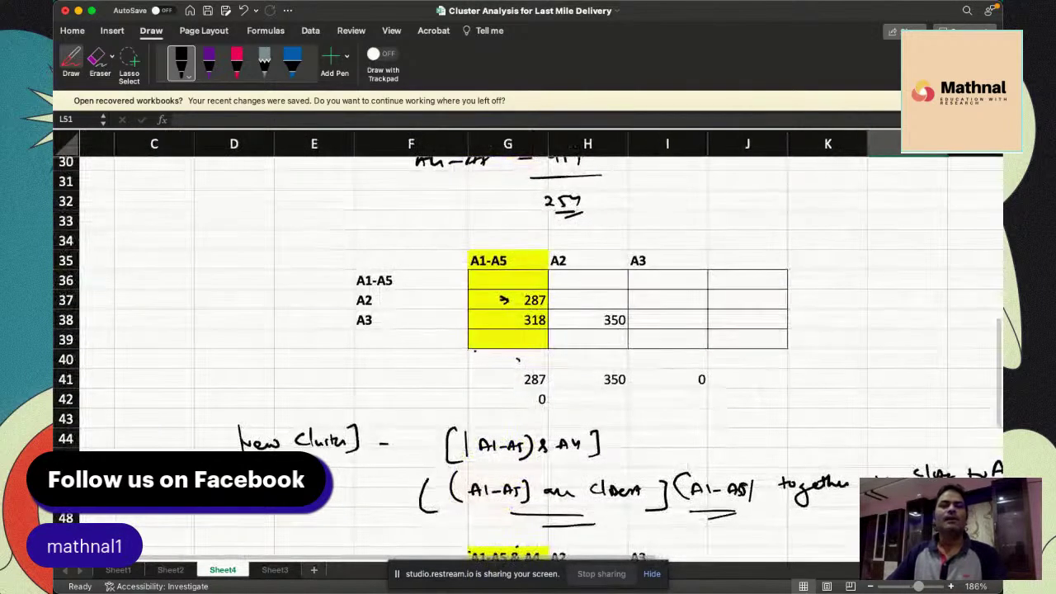
scroll(528, 346, "down", 7)
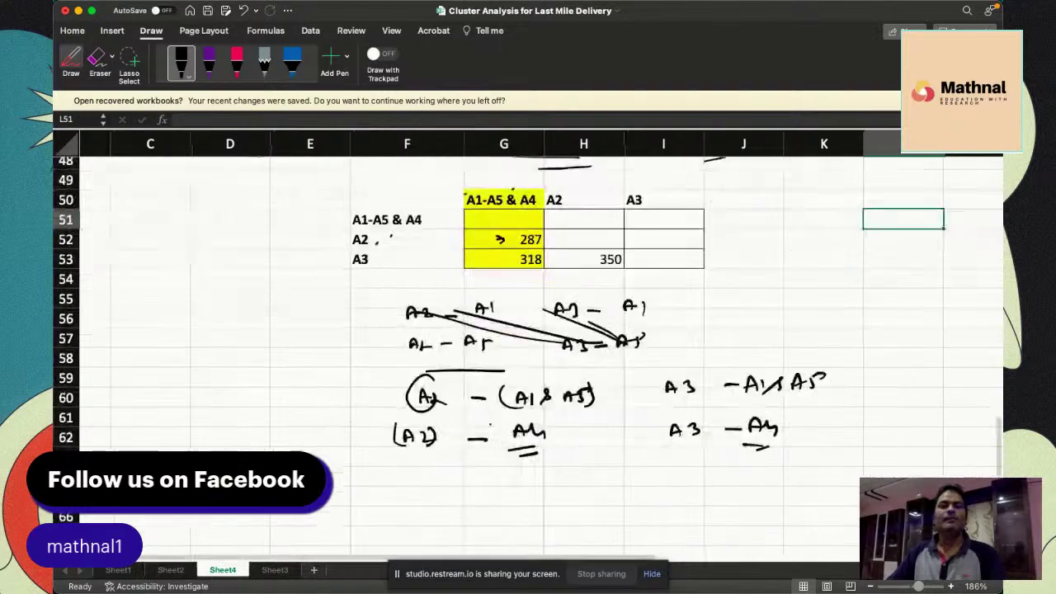
left_click_drag(492, 428, 525, 438)
scroll(528, 347, "up", 8)
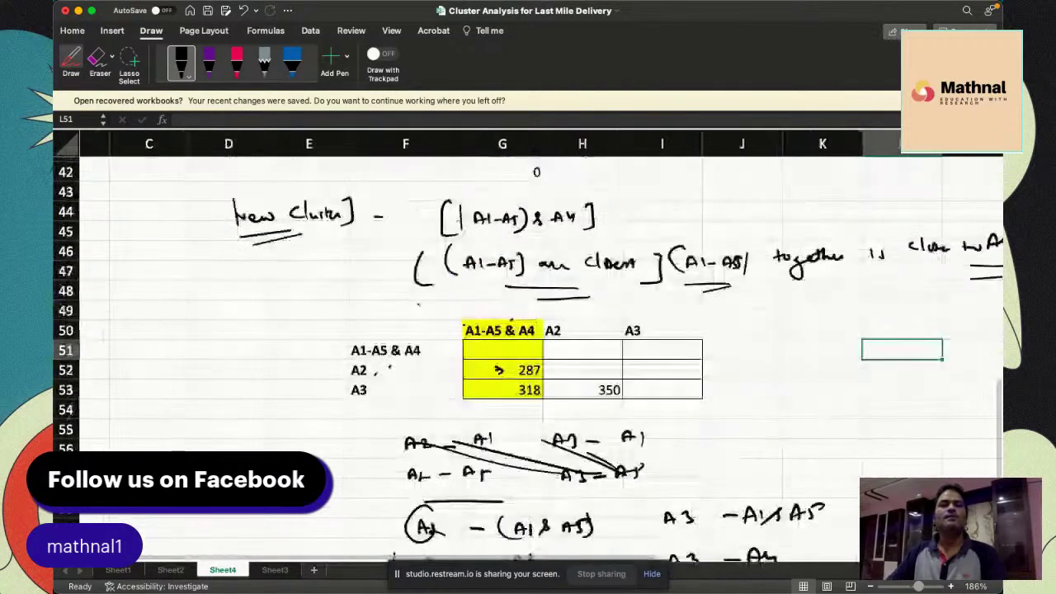
scroll(528, 346, "down", 2)
scroll(528, 346, "right", 1)
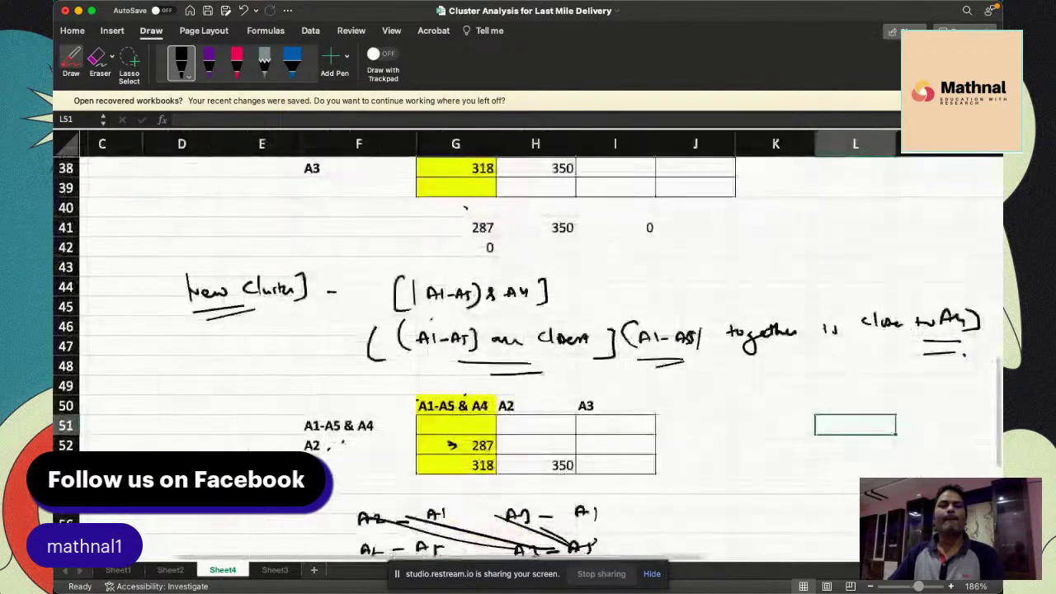
Handwrite 287 and 348 with underlines below the two A2 lines as the distances to A1 & A5 and to A4
scroll(528, 347, "up", 5)
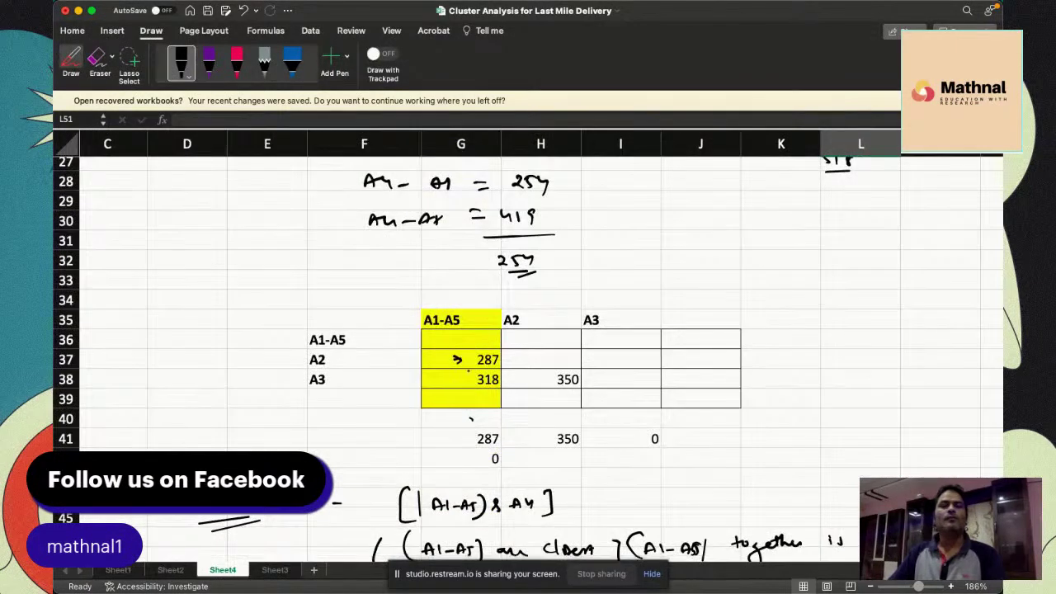
scroll(392, 377, "down", 5)
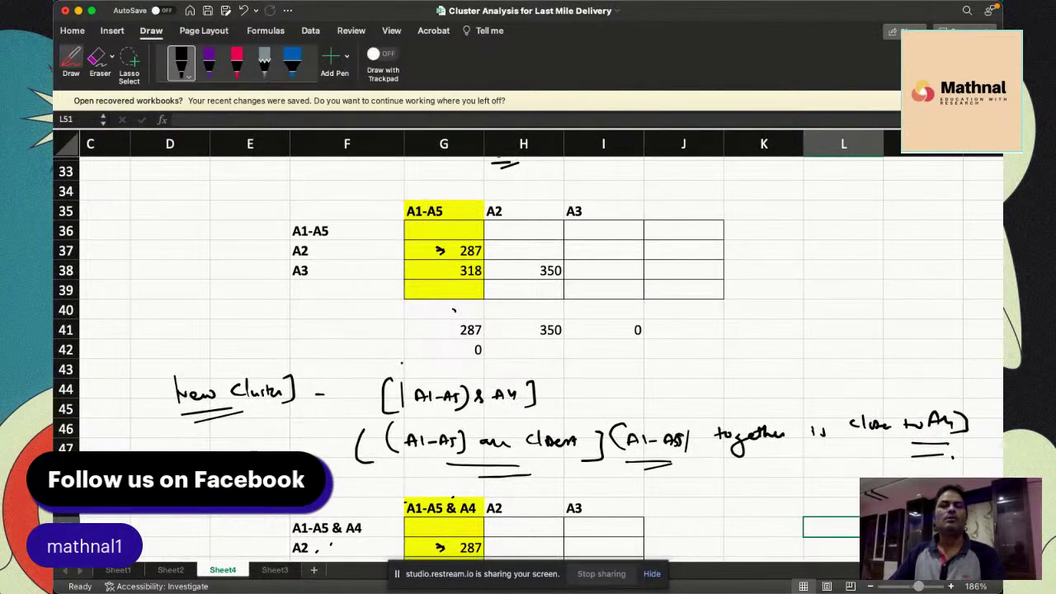
scroll(453, 311, "up", 10)
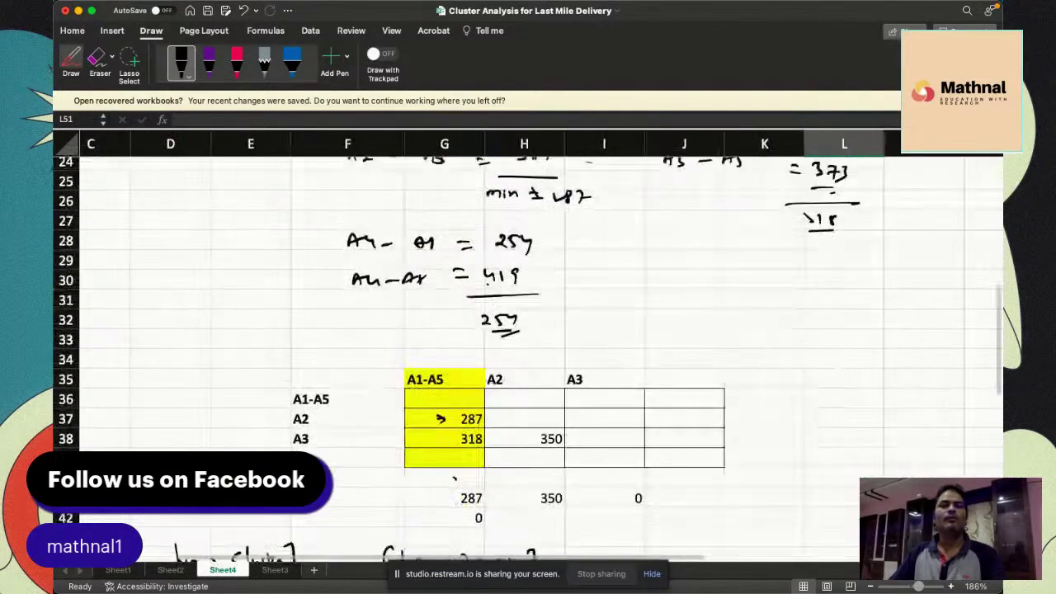
scroll(333, 337, "down", 3)
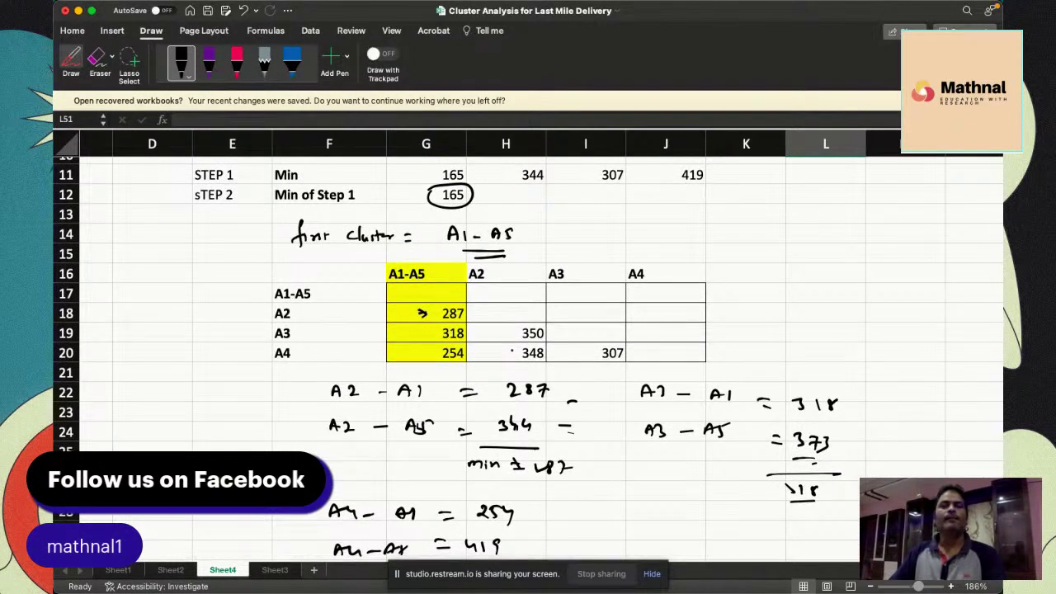
scroll(500, 333, "down", 12)
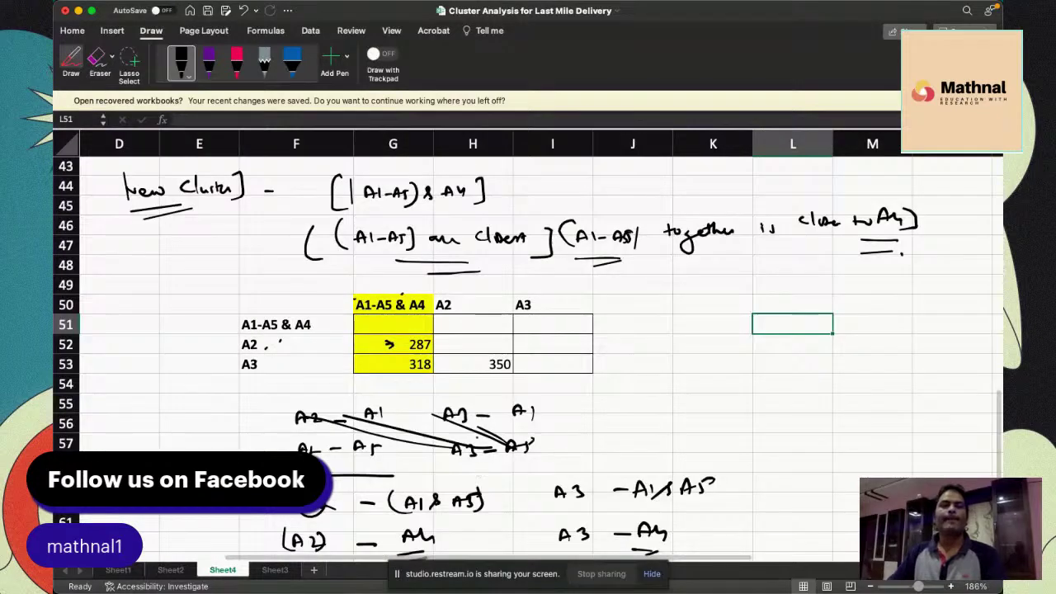
scroll(528, 346, "down", 2)
mouse_move(383, 480)
left_mouse_down()
mouse_move(384, 493)
mouse_move(413, 498)
mouse_move(422, 468)
left_mouse_up()
left_click_drag(384, 511, 409, 504)
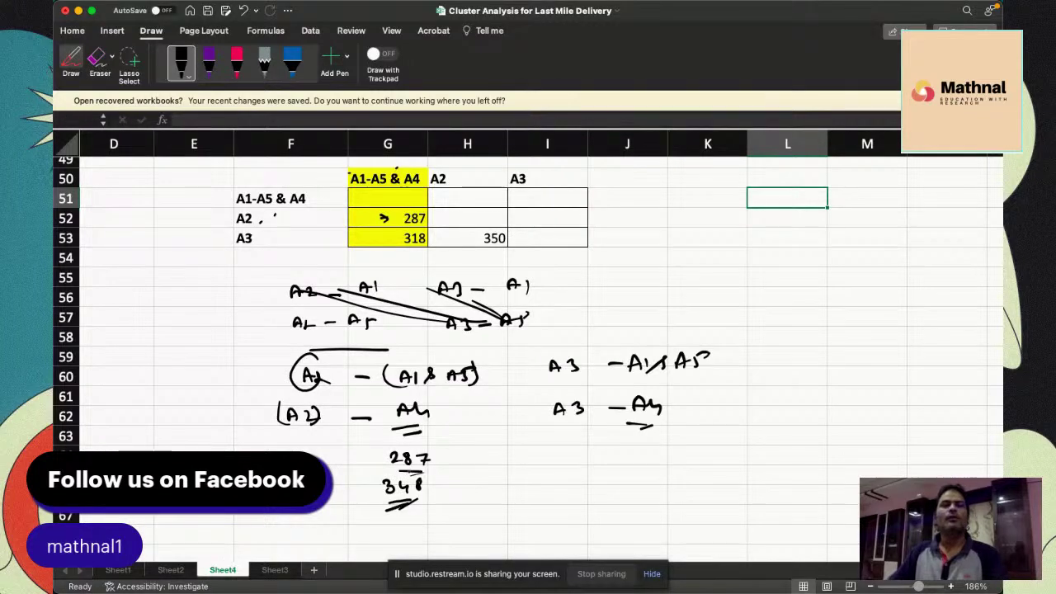
scroll(378, 236, "up", 1)
scroll(378, 236, "left", 1)
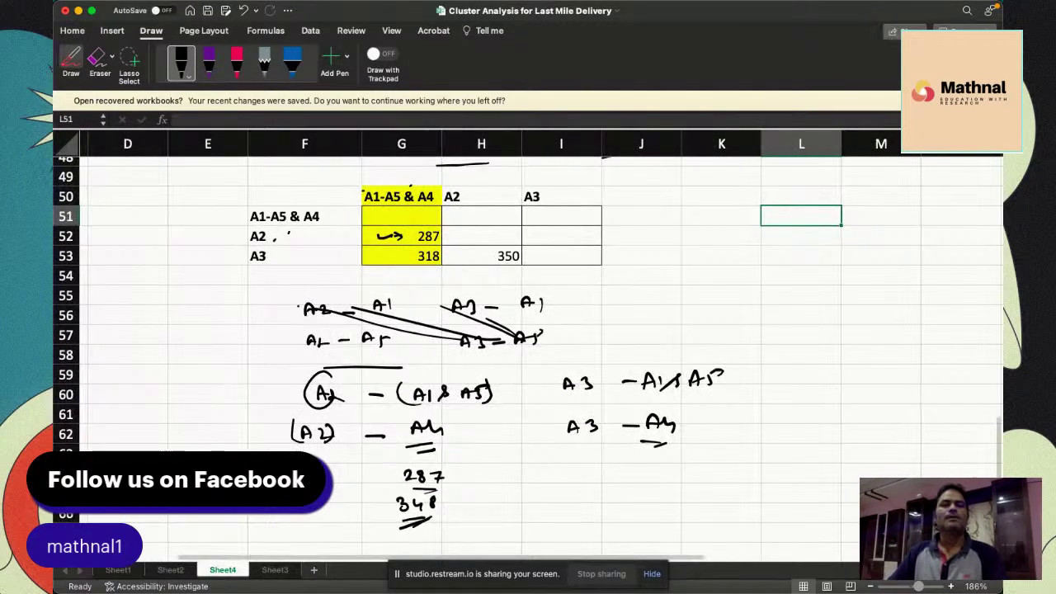
Look up the A3 to A1-A5 distance in the earlier matrix and handwrite "= 318" beside "A3 – A1 & A5"
scroll(528, 347, "up", 2)
scroll(528, 347, "left", 1)
scroll(528, 347, "up", 3)
scroll(528, 347, "down", 3)
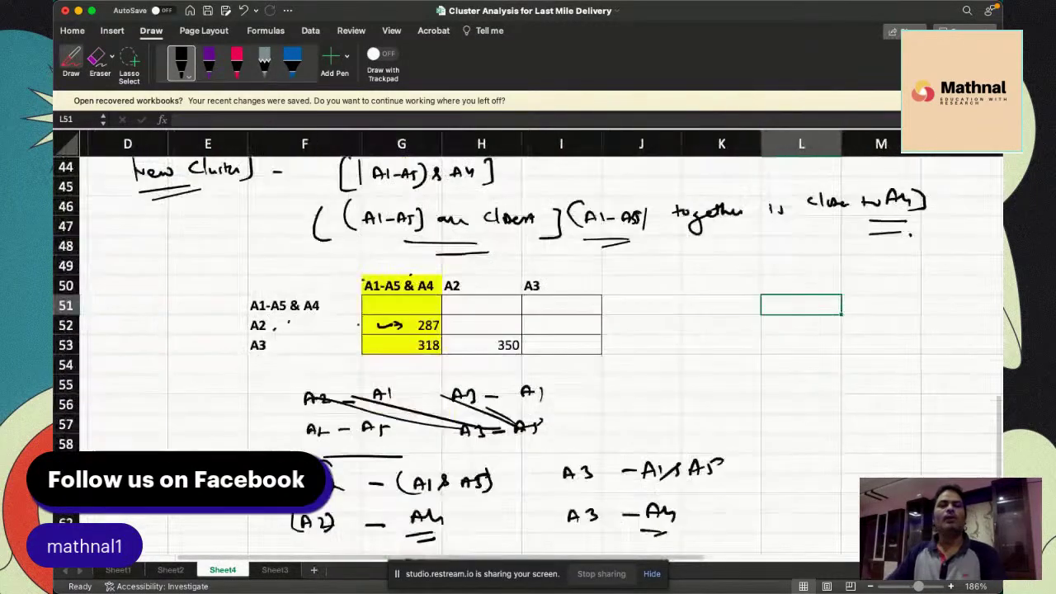
scroll(528, 346, "up", 2)
scroll(528, 347, "up", 7)
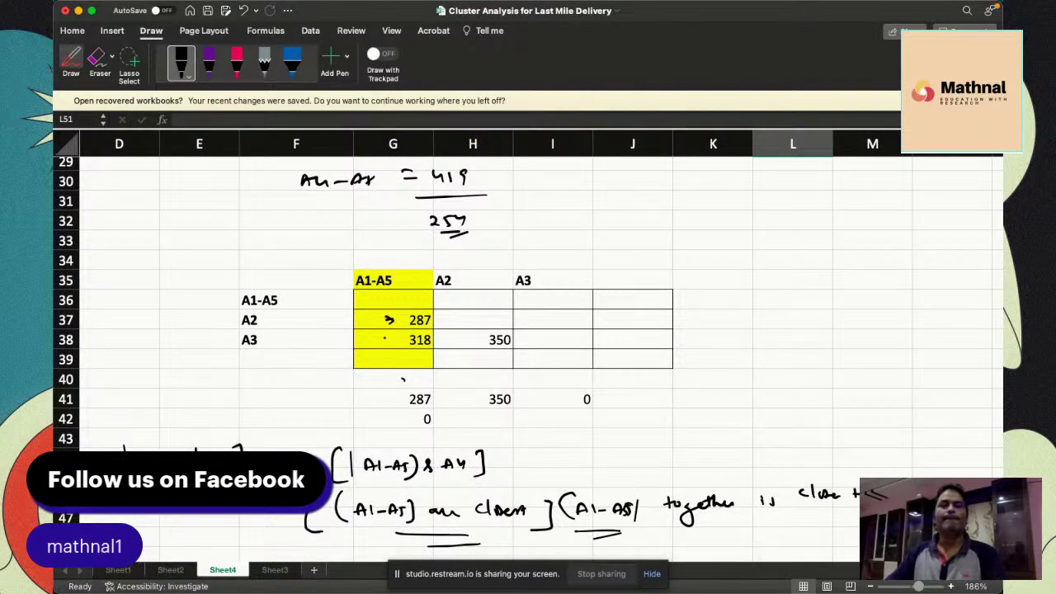
scroll(528, 347, "down", 8)
left_click_drag(652, 428, 670, 427)
left_click_drag(654, 436, 700, 434)
mouse_move(716, 423)
left_mouse_down()
mouse_move(710, 434)
mouse_move(714, 422)
left_mouse_up()
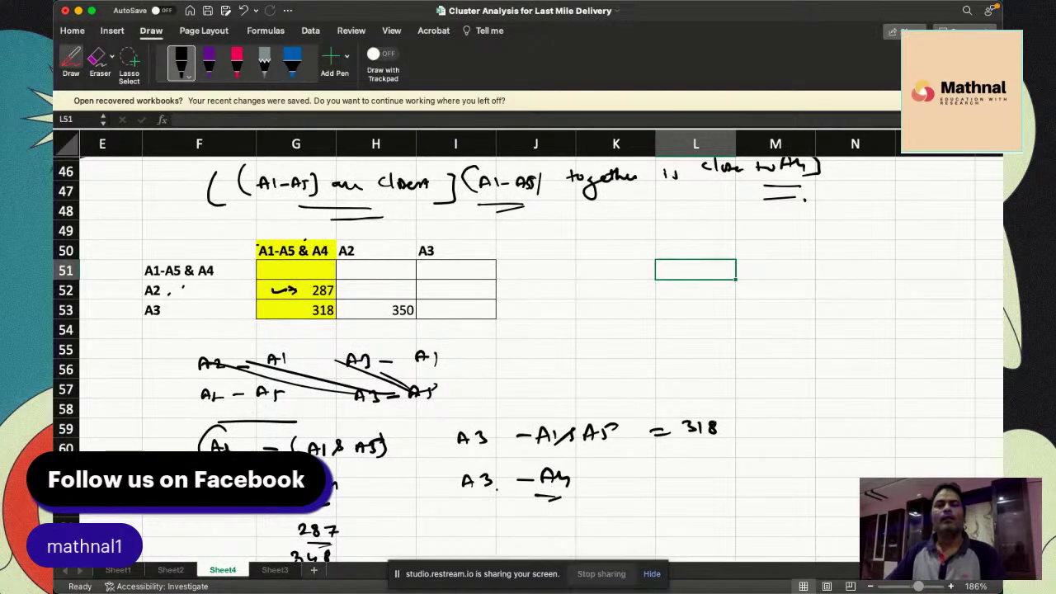
Look up the A3 to A4 distance in the earlier matrices, handwrite "= 307" beside "A3 – A4" and underline it
scroll(528, 346, "up", 10)
scroll(528, 347, "left", 1)
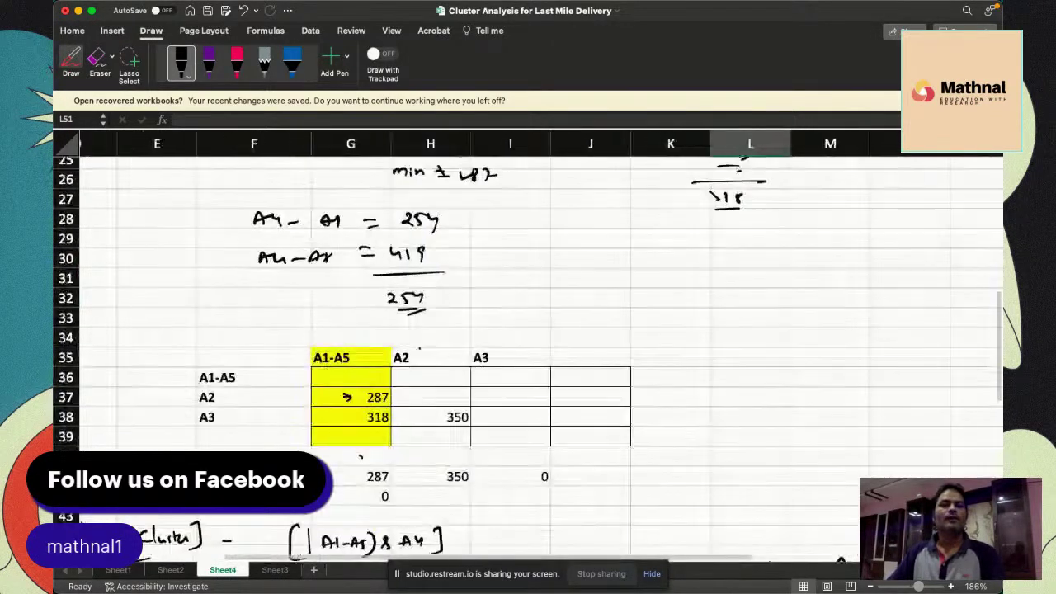
scroll(528, 347, "up", 8)
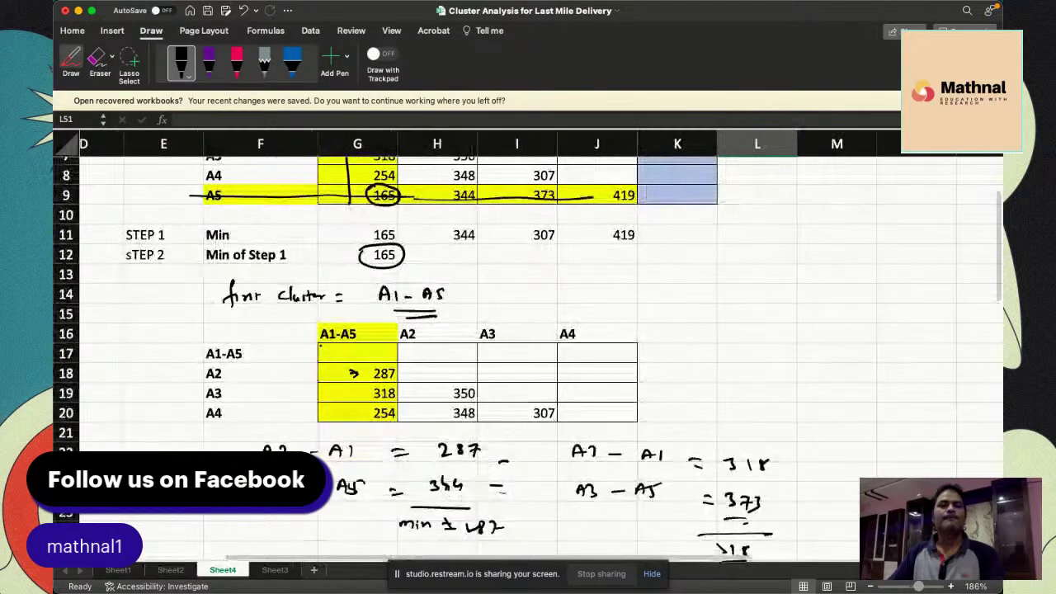
scroll(528, 346, "left", 1)
scroll(477, 247, "up", 2)
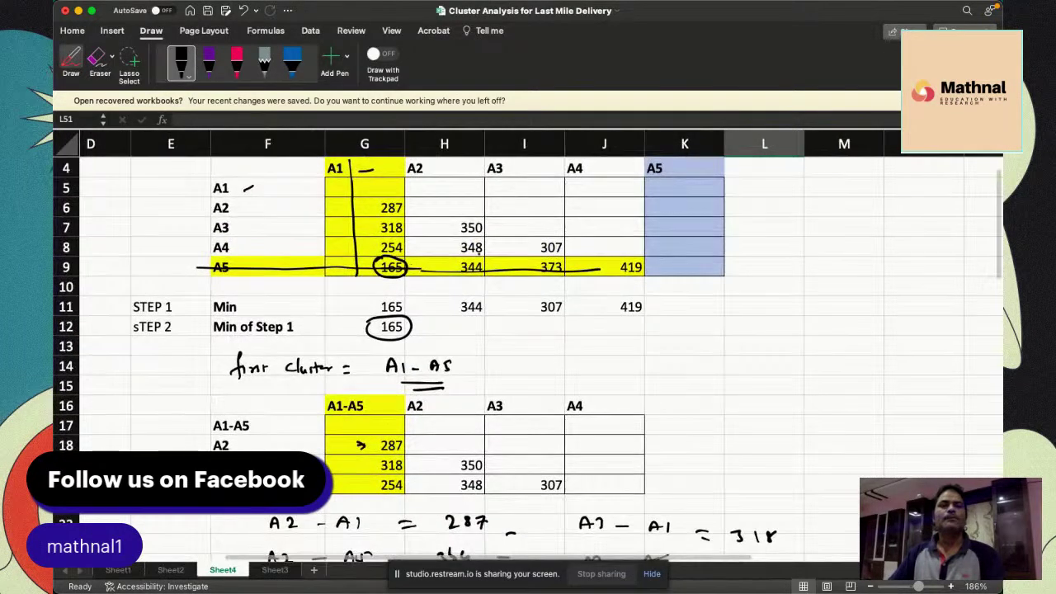
scroll(528, 347, "down", 10)
scroll(528, 347, "right", 1)
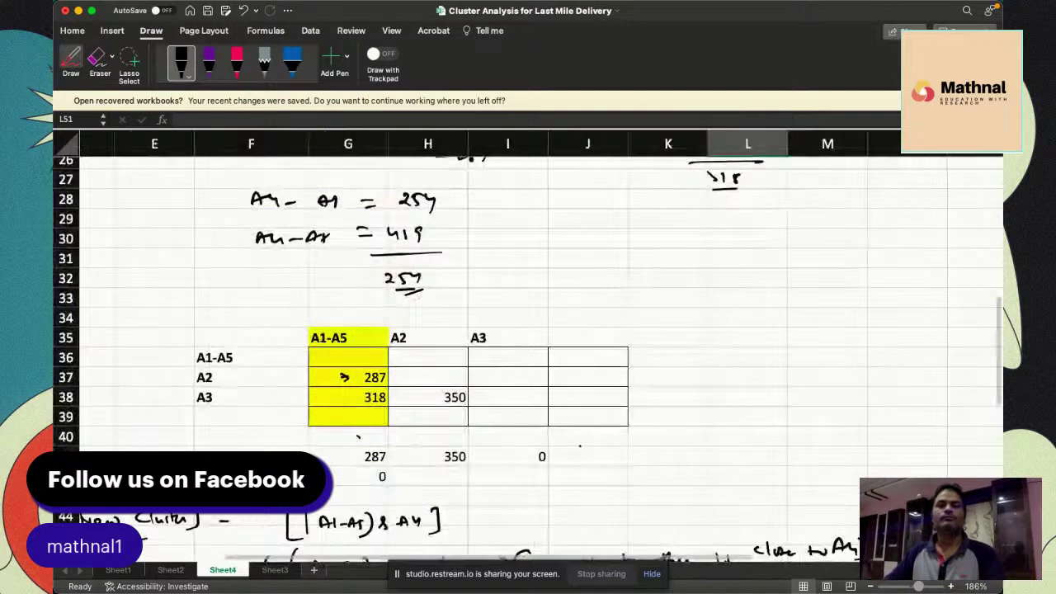
scroll(528, 347, "down", 10)
scroll(528, 346, "right", 1)
left_click_drag(650, 501, 665, 507)
left_click_drag(684, 494, 685, 509)
left_click_drag(702, 495, 699, 496)
left_click_drag(712, 495, 738, 516)
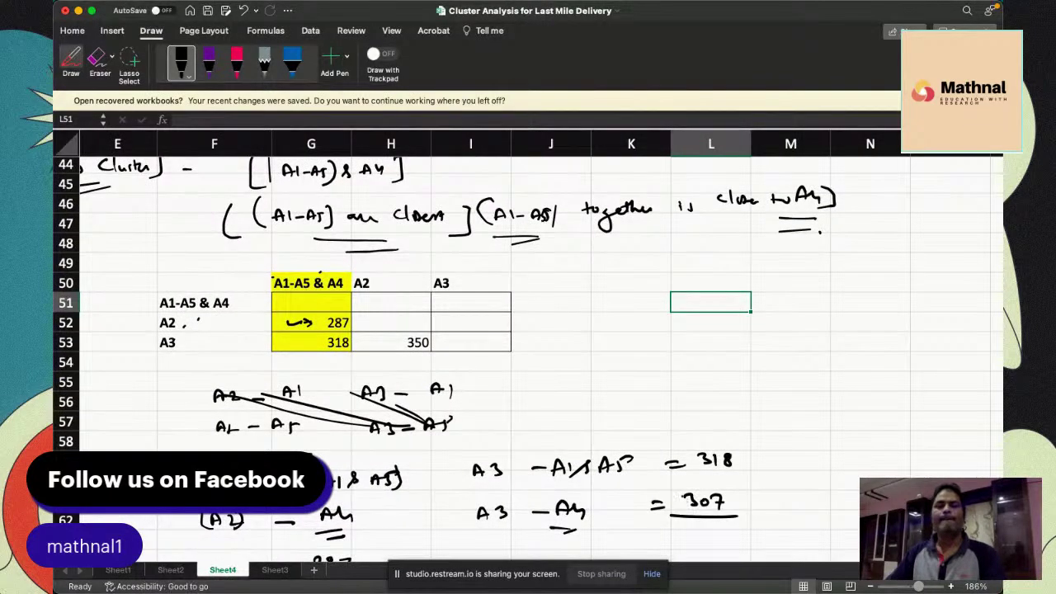
Handwrite the minimum 307 below the two A3 distances and double-underline it
scroll(528, 346, "down", 3)
scroll(528, 346, "right", 1)
mouse_move(668, 428)
left_mouse_down()
mouse_move(670, 443)
mouse_move(686, 435)
mouse_move(700, 444)
mouse_move(695, 453)
left_mouse_up()
left_click_drag(680, 460, 700, 459)
scroll(528, 347, "up", 2)
scroll(528, 346, "left", 1)
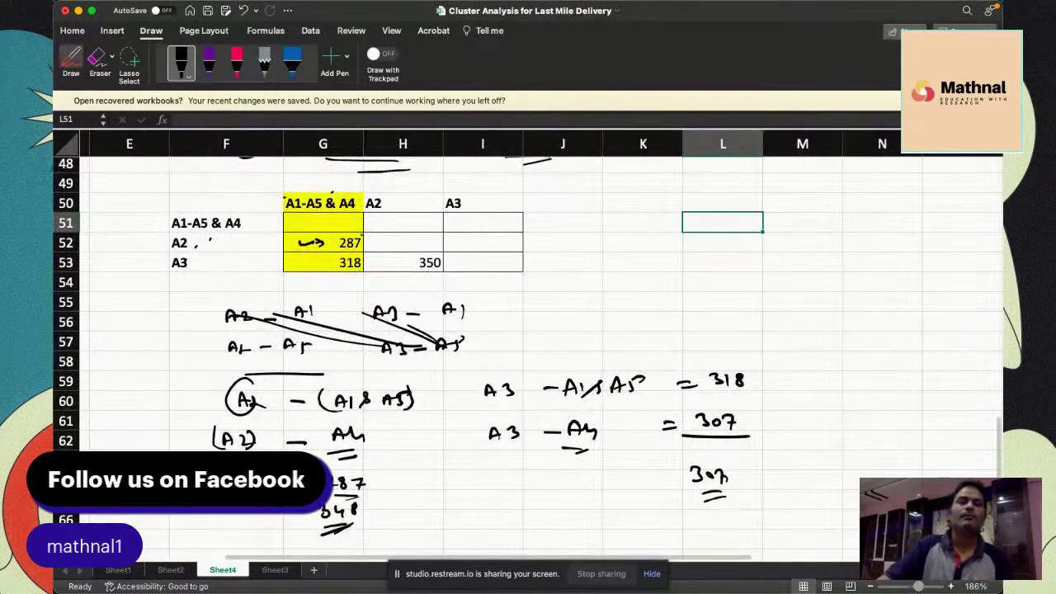
Stop inking and set the A3 to A1-A5 & A4 distance in G53 to 307
left_click(69, 61)
left_click(334, 258)
type("30")
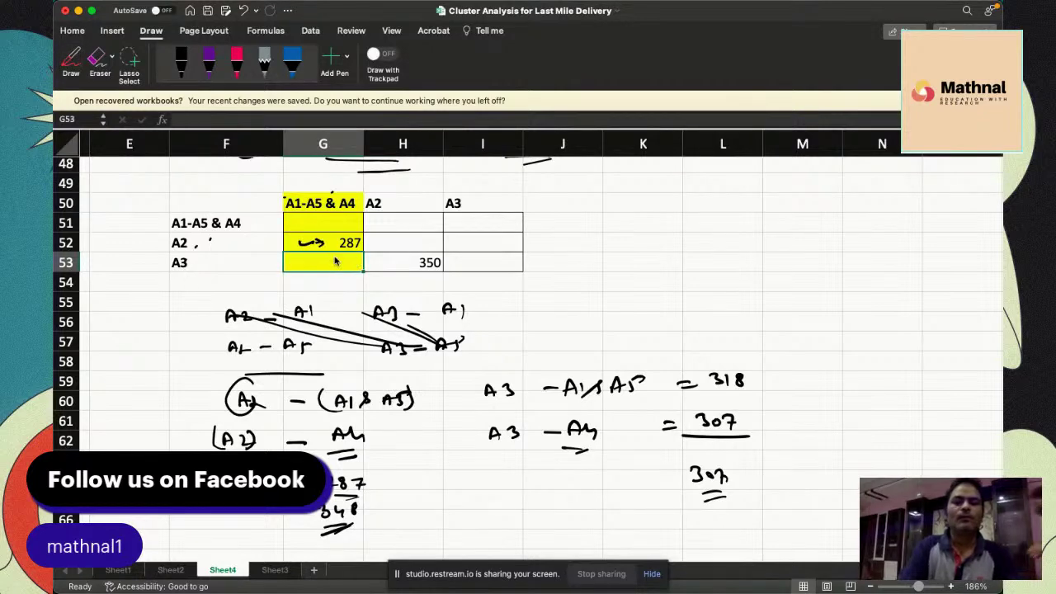
type("7")
key("Return")
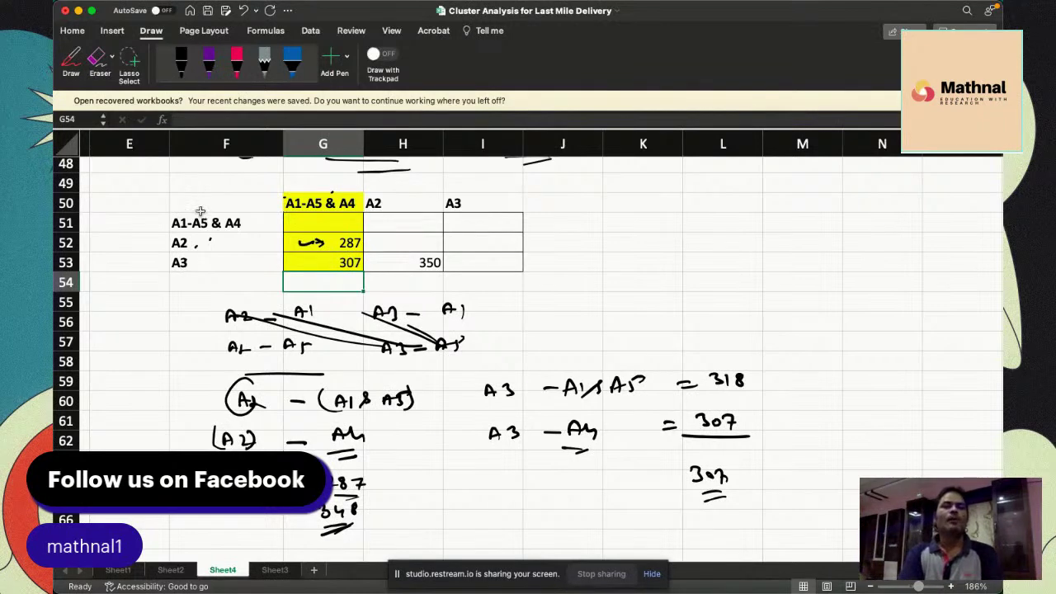
Delete the ink arrow marks beside the 287 in cell G52
left_click(307, 242)
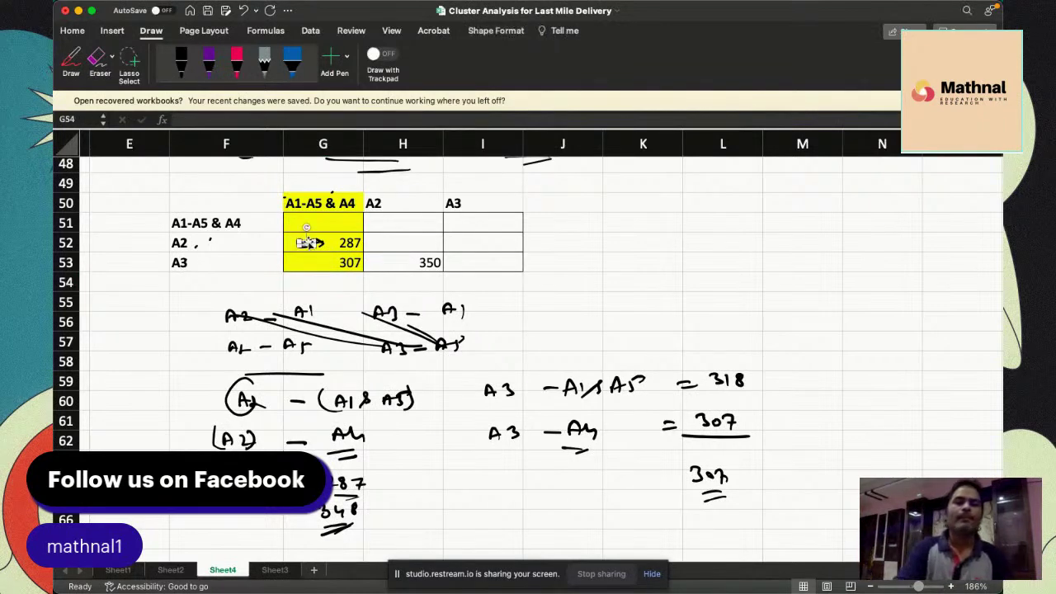
key("Delete")
left_click(319, 245)
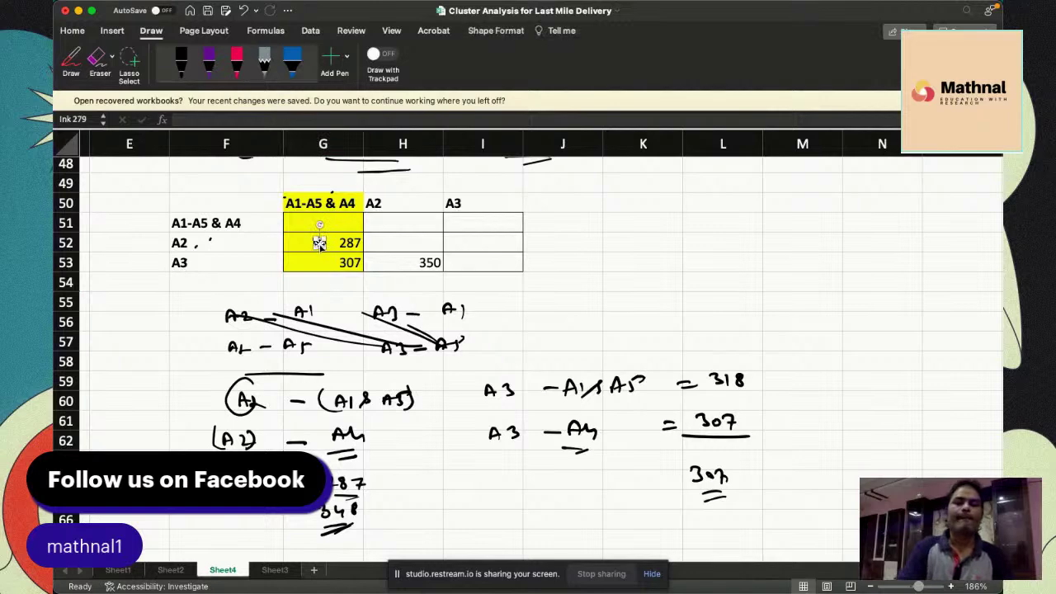
key("Escape")
Copy the A1-A5 & A4, A2, A3 matrix in F50:I53 and paste it at F68 below the handwritten notes
left_click_drag(217, 202, 468, 260)
key("super+c")
scroll(462, 330, "down", 3)
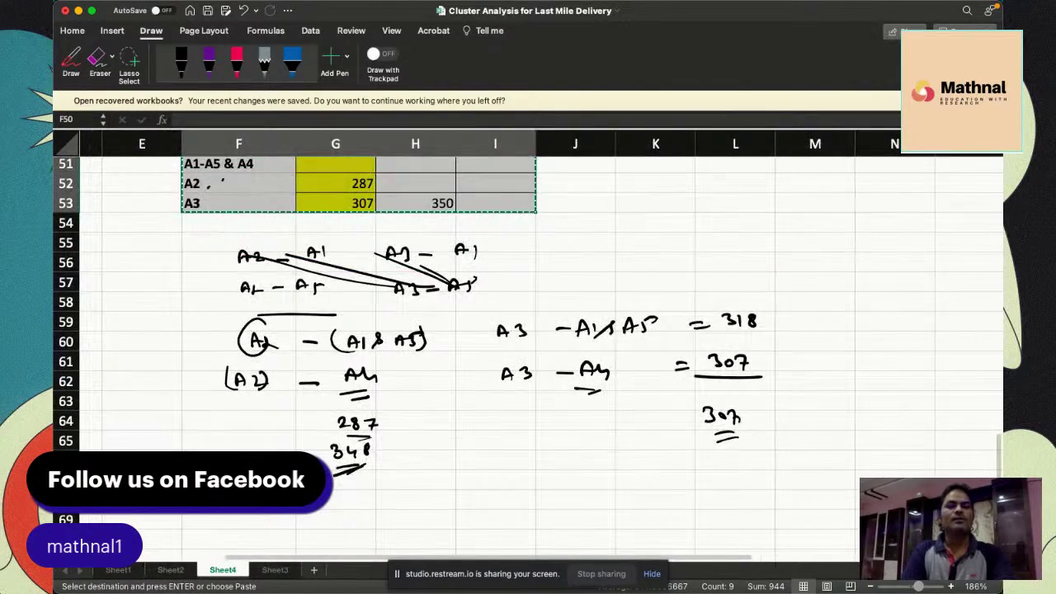
left_click(239, 500)
key("super+v")
scroll(464, 494, "down", 4)
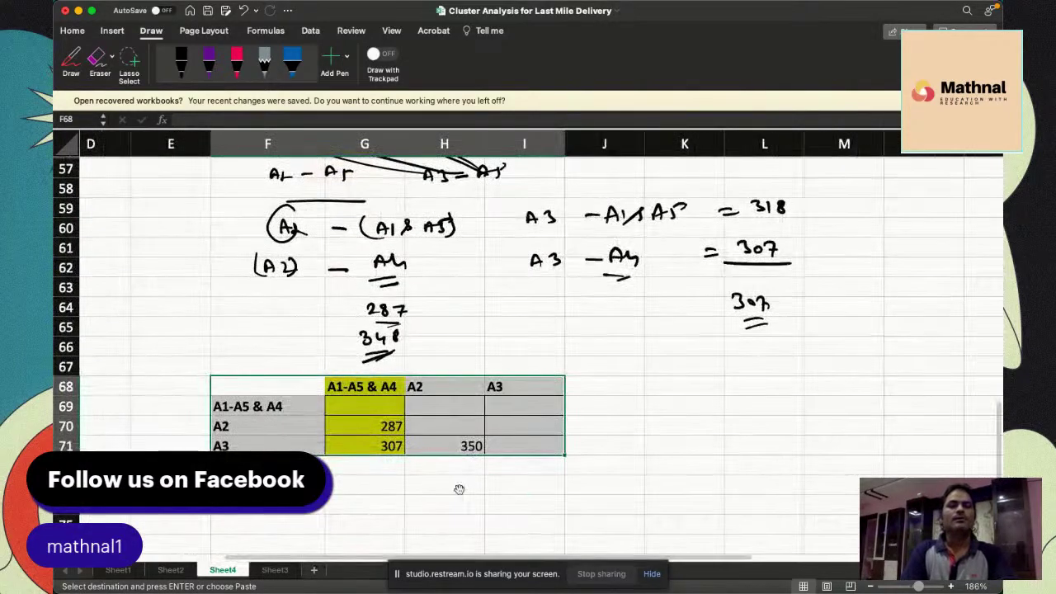
Enter =MIN(G70:G71) in G73 for the first column's minimum and fill it across to H73
left_click(377, 484)
type("=MIN(")
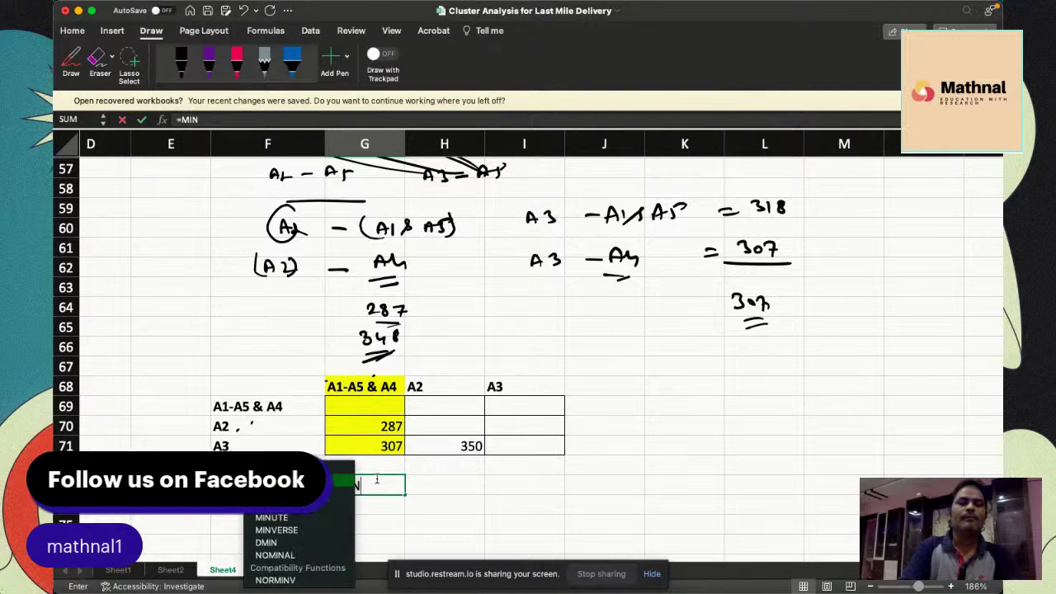
left_click_drag(390, 427, 391, 447)
key("Return")
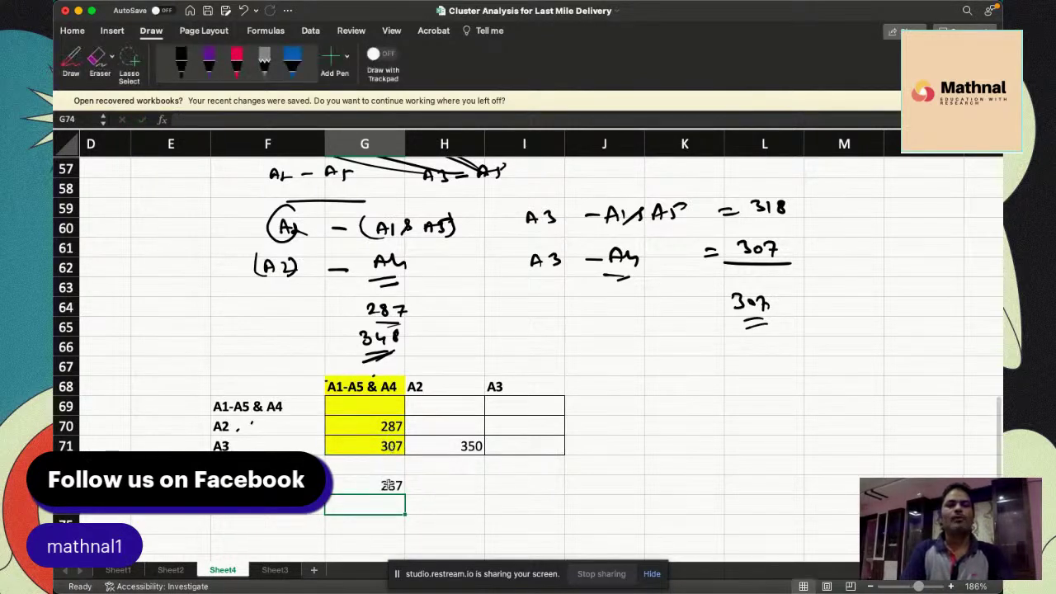
left_click(390, 485)
left_click_drag(404, 493, 462, 492)
scroll(482, 477, "down", 2)
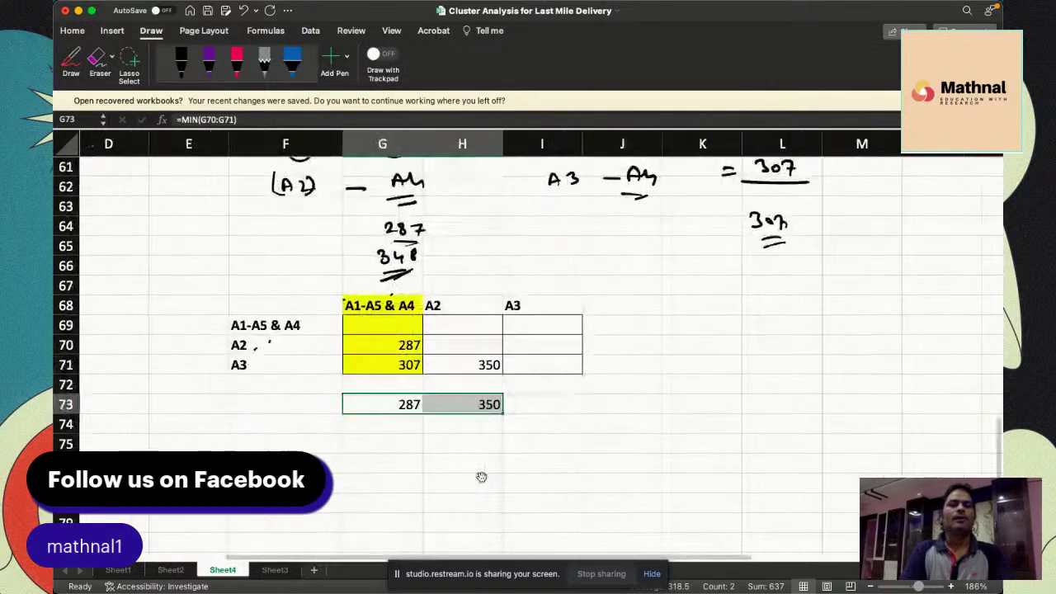
Enter a MIN formula over G73:H73 in cell G75 to get the overall smallest distance
double_click(398, 445)
type("=MIN(")
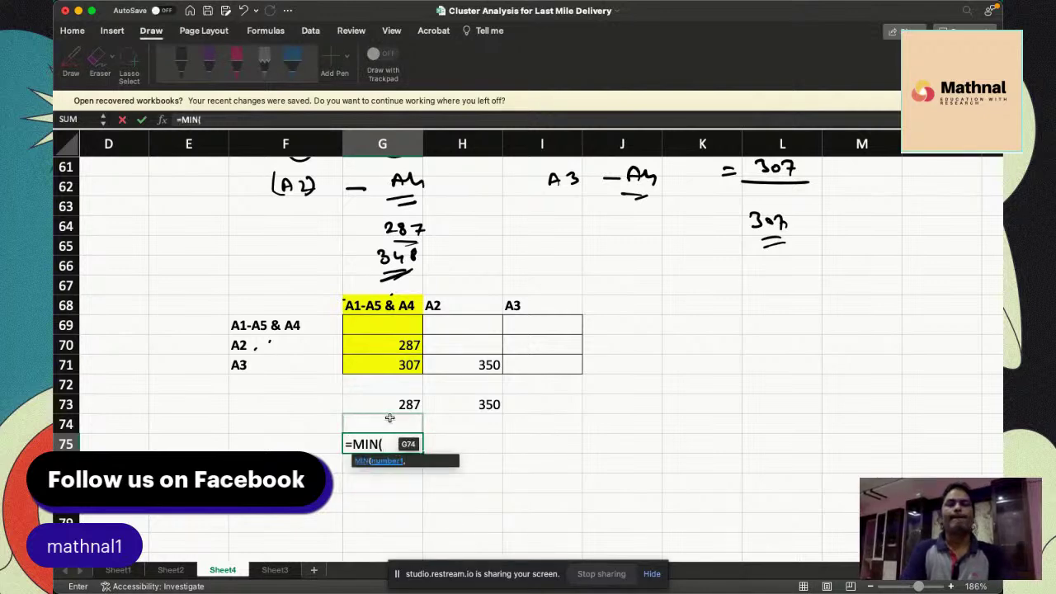
left_click_drag(391, 404, 485, 404)
key("Return")
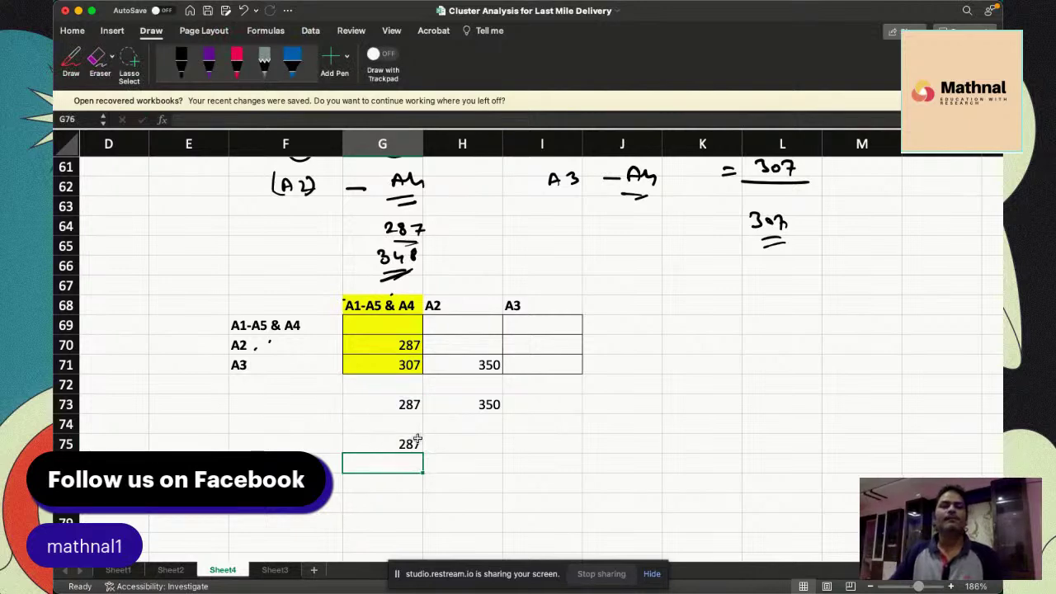
With the black pen, circle 287 in G70, then strike through the A2 row and the A1-A5 & A4 column
left_click(181, 62)
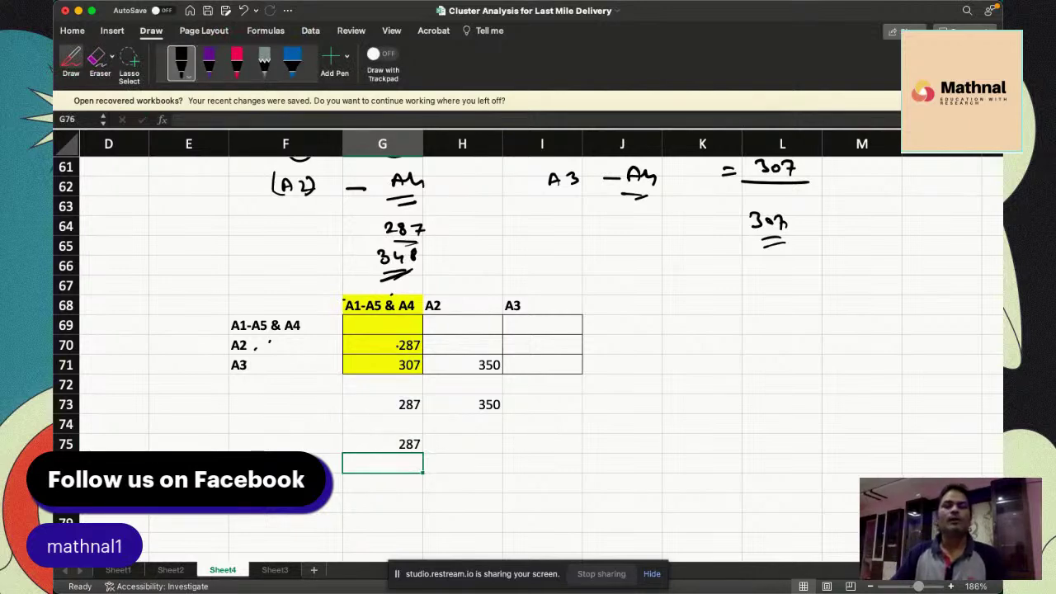
mouse_move(393, 341)
left_mouse_down()
mouse_move(421, 348)
mouse_move(401, 335)
left_mouse_up()
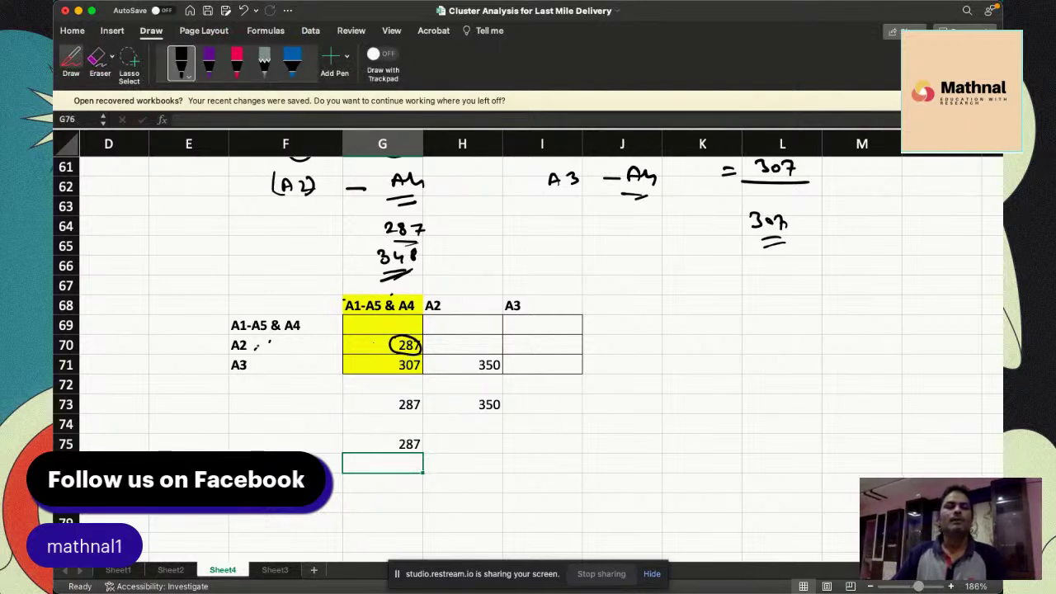
left_click_drag(213, 346, 547, 351)
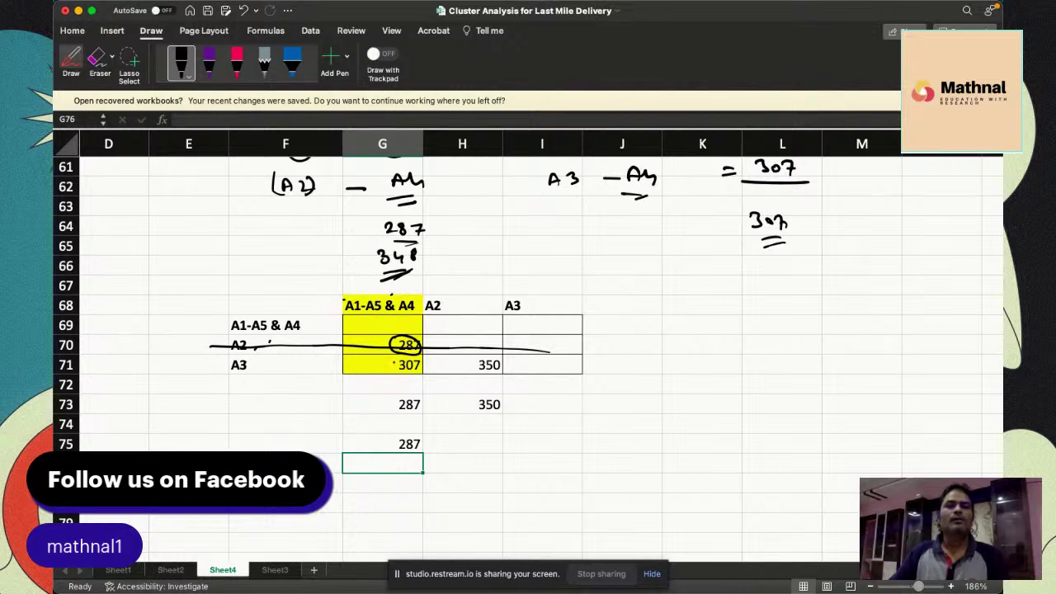
left_click_drag(389, 286, 392, 371)
left_click_drag(386, 322, 382, 359)
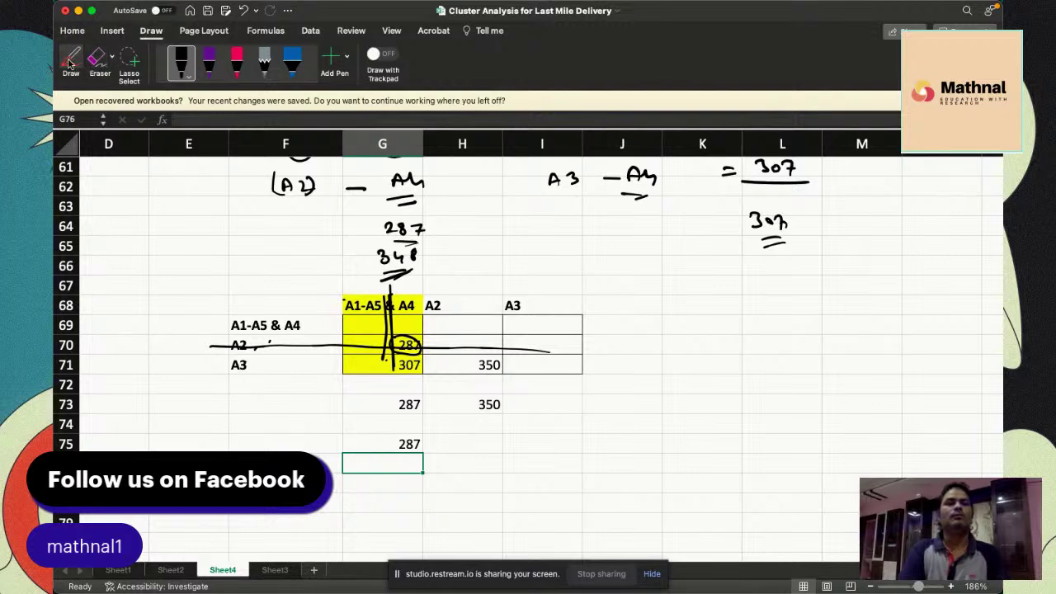
Stop inking and clear the A2 and A3 row entries and the A2 column contents from the copied matrix
left_click(71, 59)
left_click_drag(189, 346, 523, 358)
key("Delete")
left_click_drag(447, 305, 451, 373)
key("Delete")
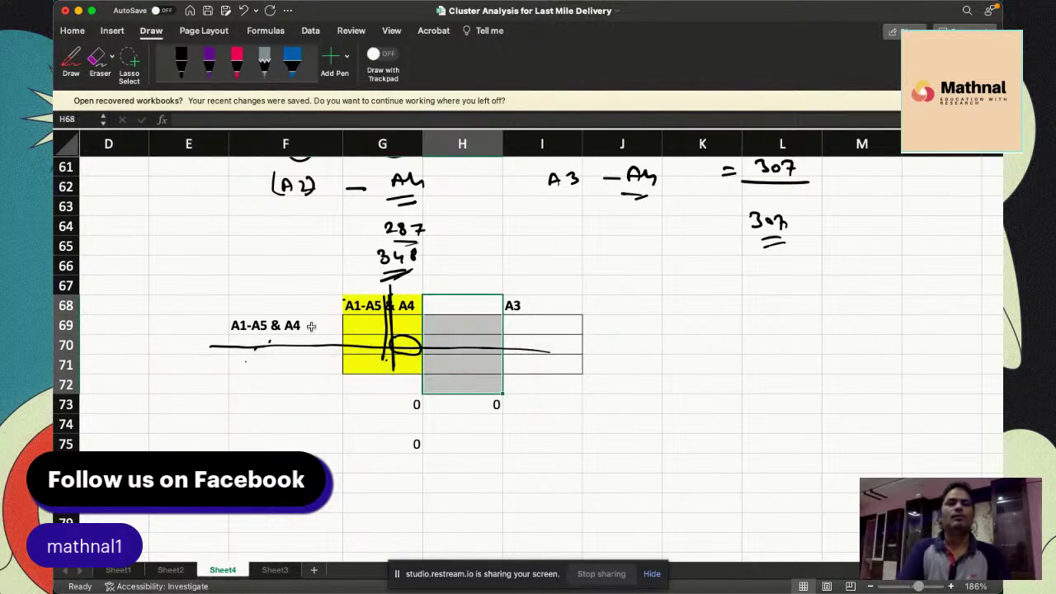
Copy the header row and A1-A5 & A4 row (F68:I69) to F77, then enter A3 in H77 and clear the duplicate header in I77
left_click_drag(268, 306, 508, 324)
key("super+c")
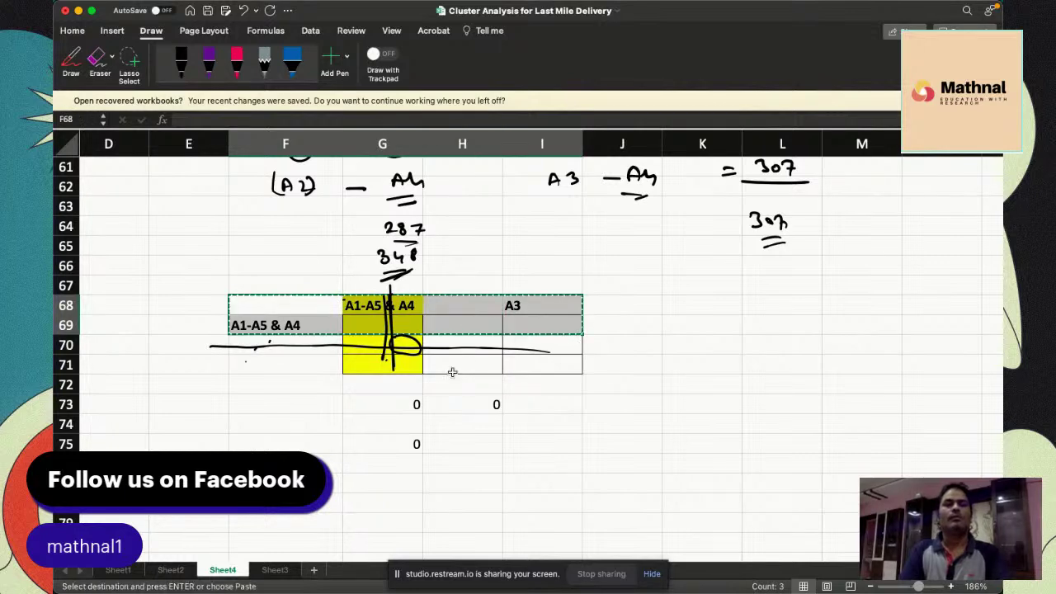
left_click(330, 483)
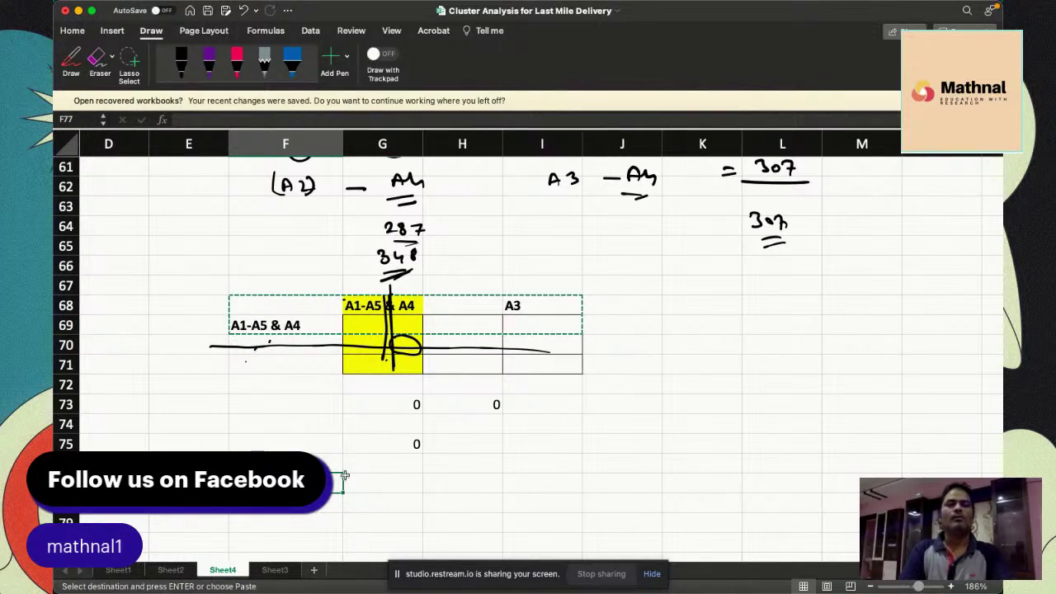
key("super+v")
left_click(463, 482)
type("A3")
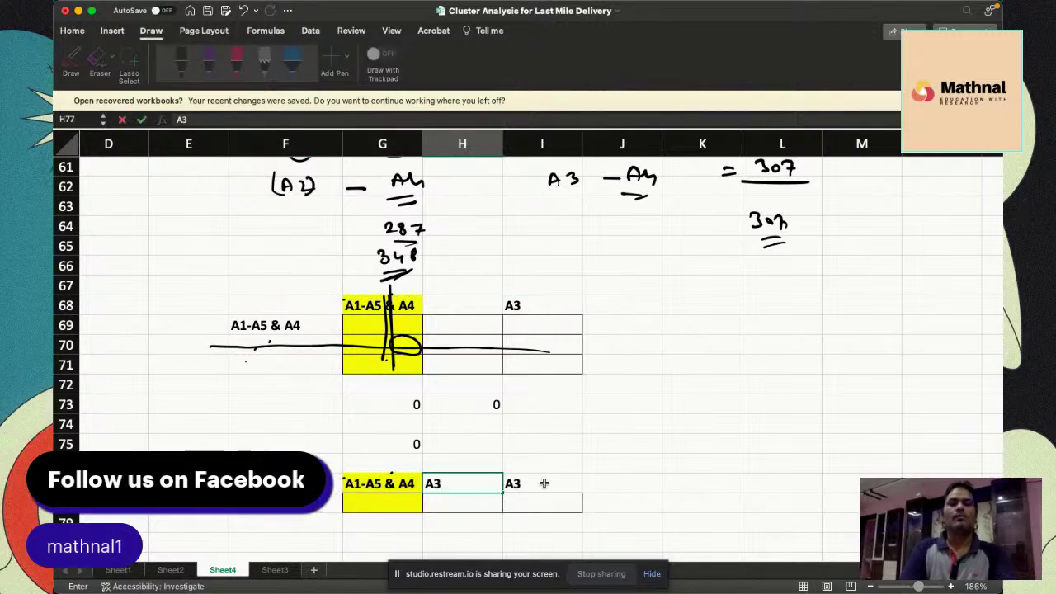
left_click(544, 485)
key("Delete")
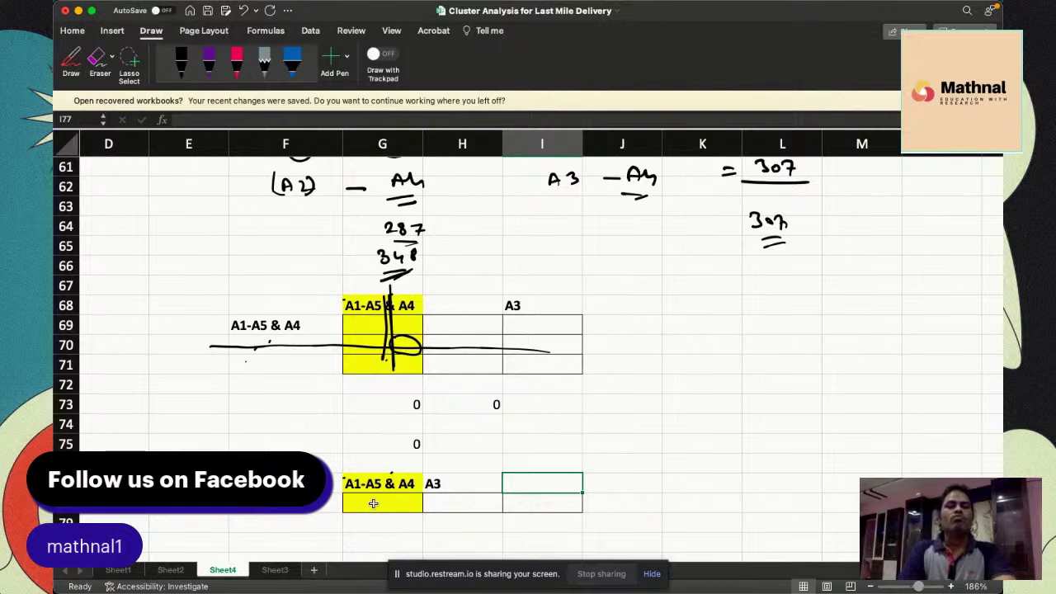
Change the row label in F78 to (A1-A5 & A4) & A2
double_click(286, 503)
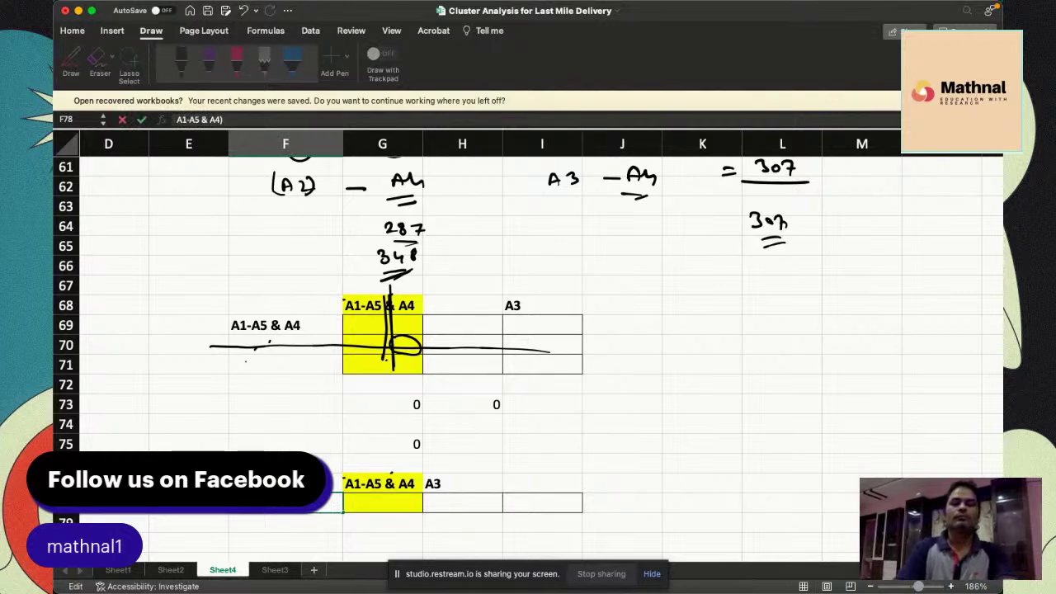
type("(")
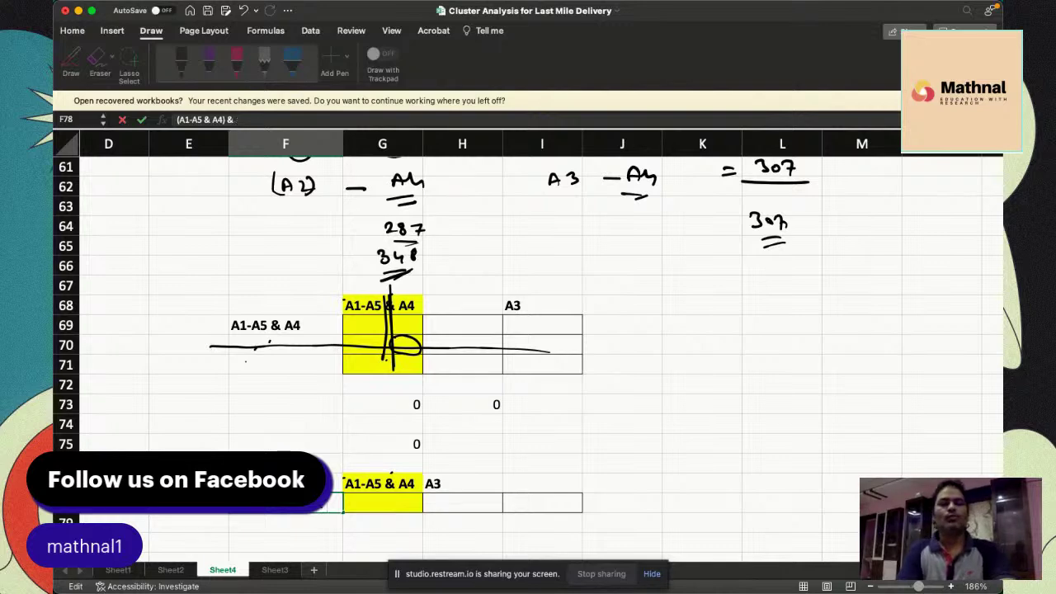
type(" & A2")
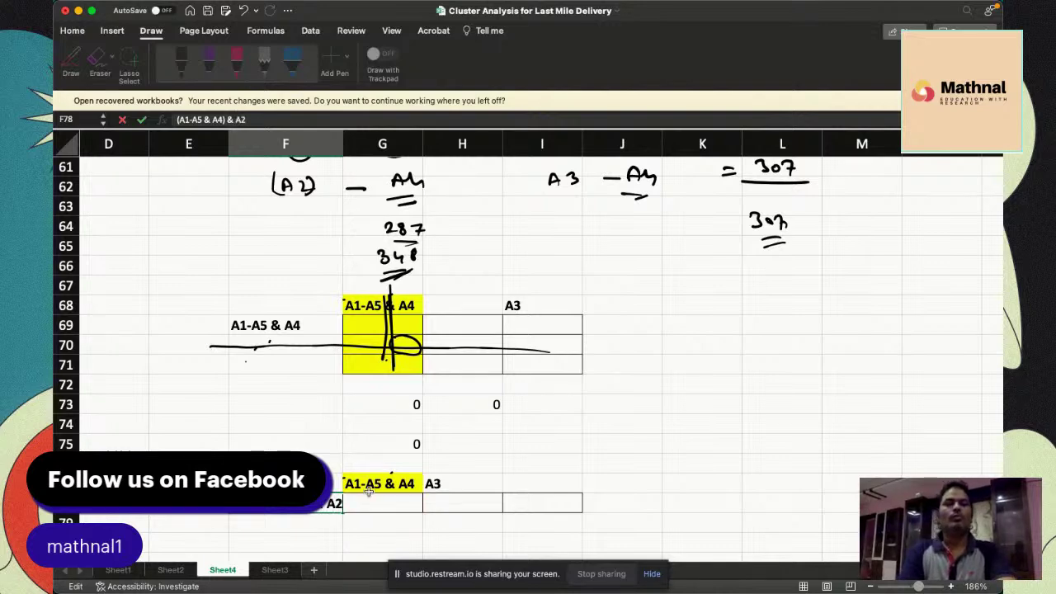
left_click(271, 368)
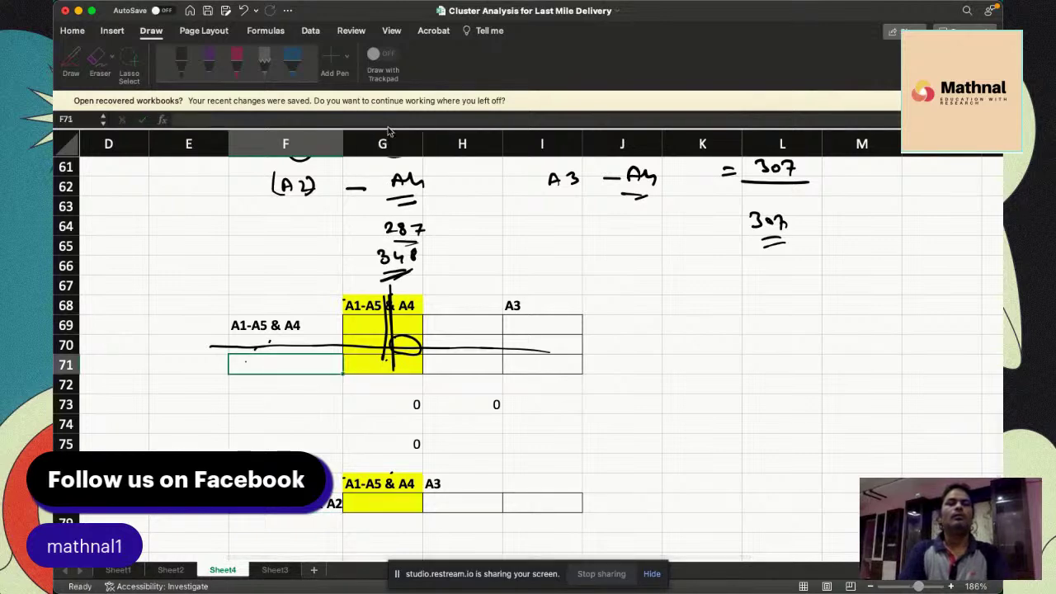
Change the yellow column header in G77 to (A1-A5 & A4) & A2
left_click_drag(419, 137, 418, 137)
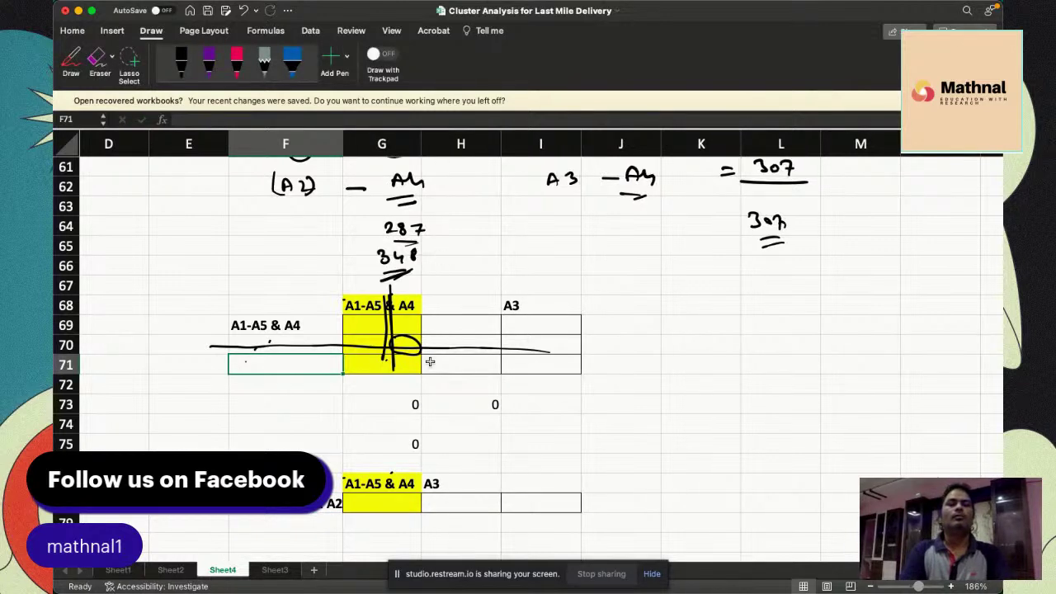
left_click(405, 485)
left_click(240, 119)
type(")")
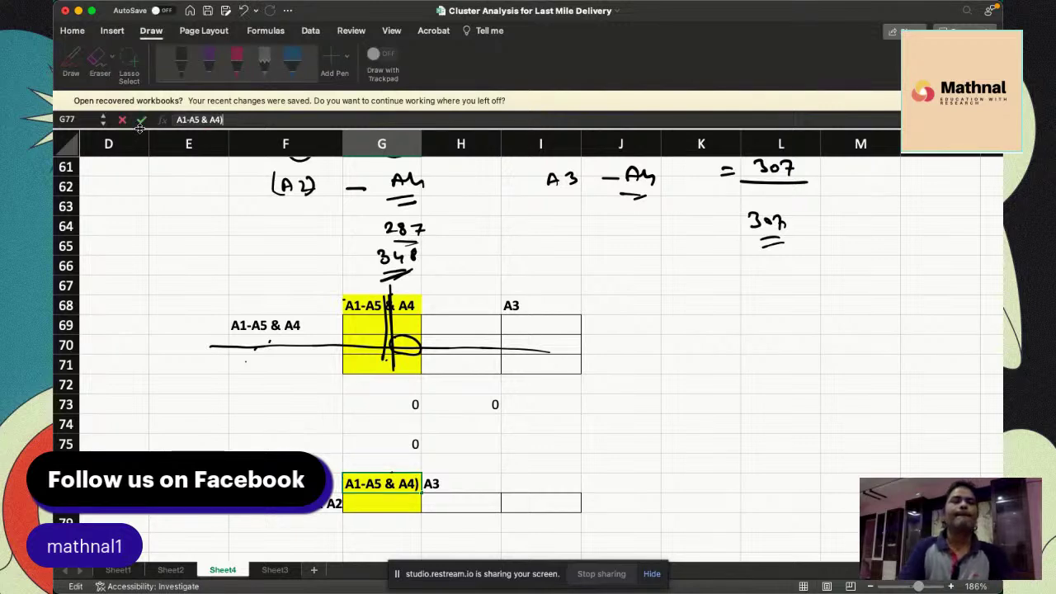
left_click(175, 120)
type("(")
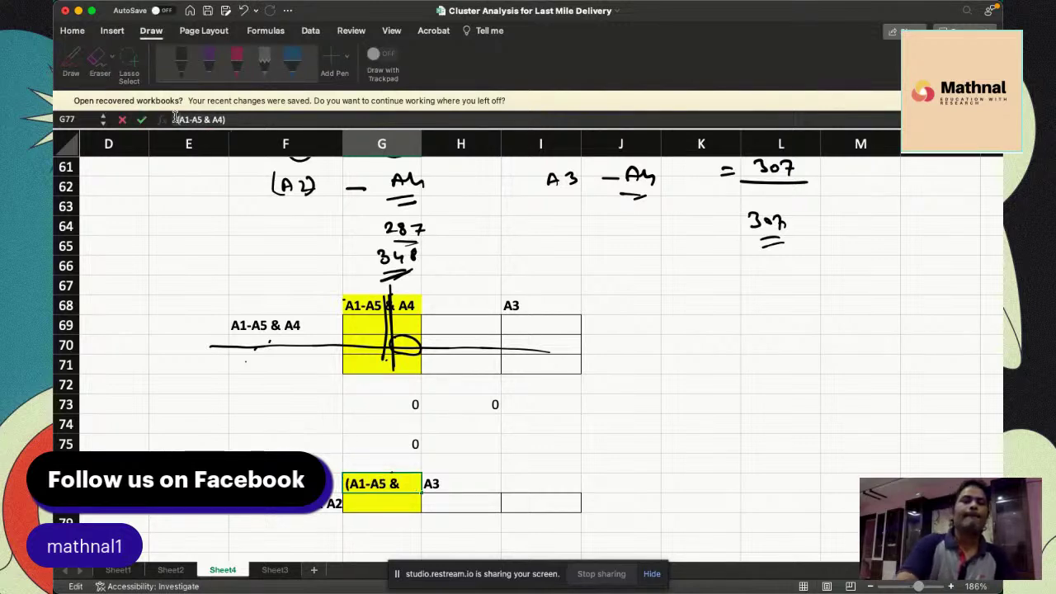
type(" &")
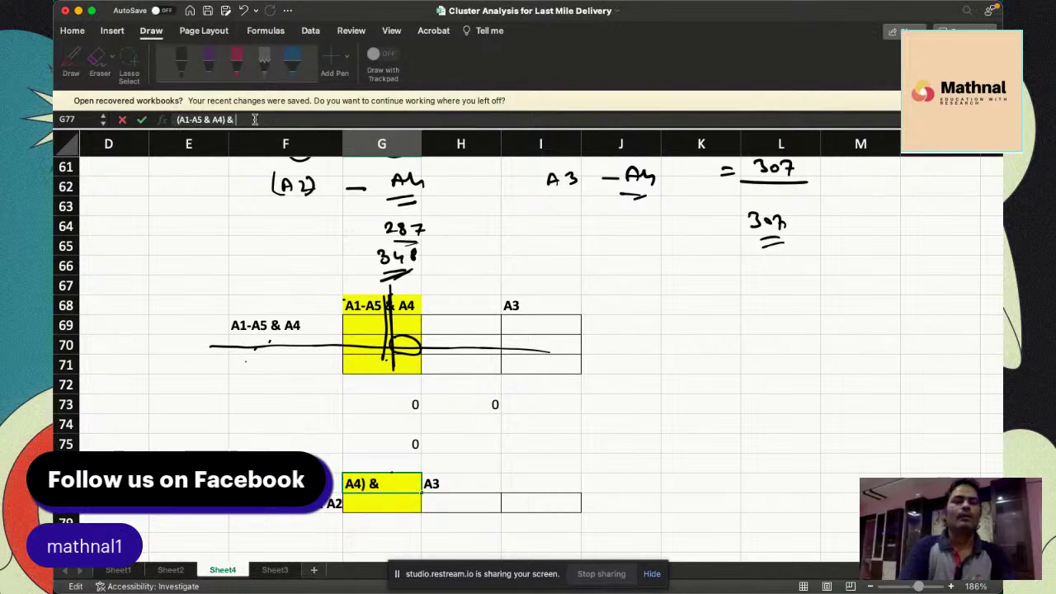
type(" A2")
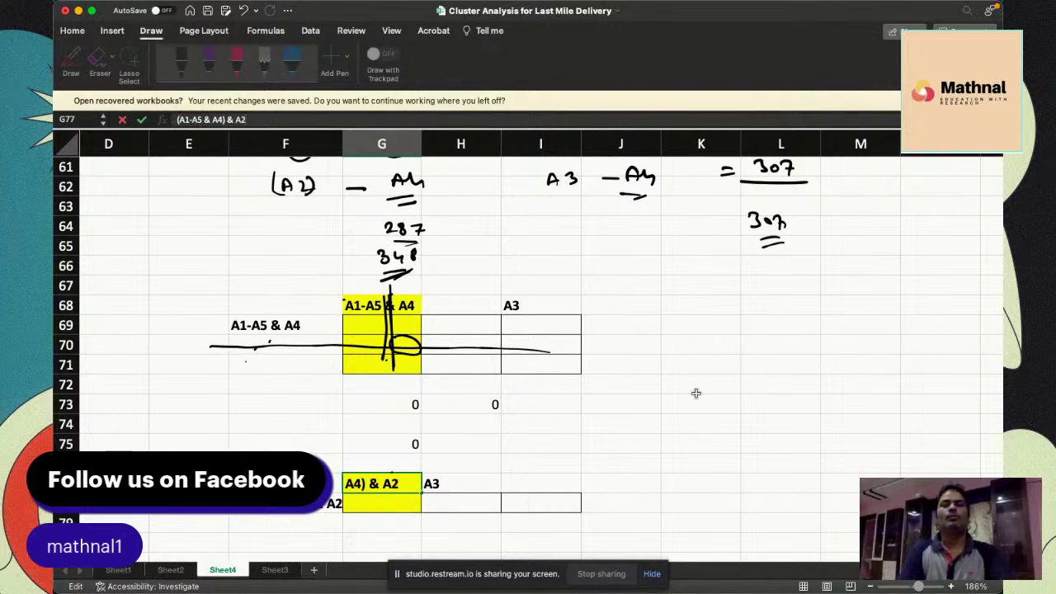
left_click(693, 392)
Widen columns G and F so the merged cluster labels fit
double_click(421, 144)
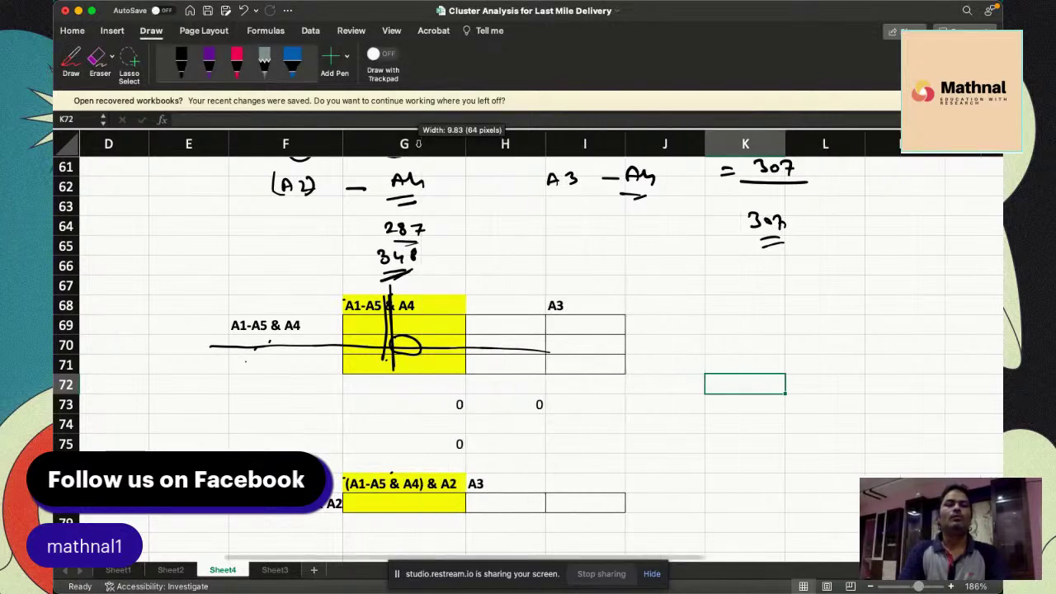
left_click_drag(343, 146, 352, 145)
scroll(552, 500, "down", 3)
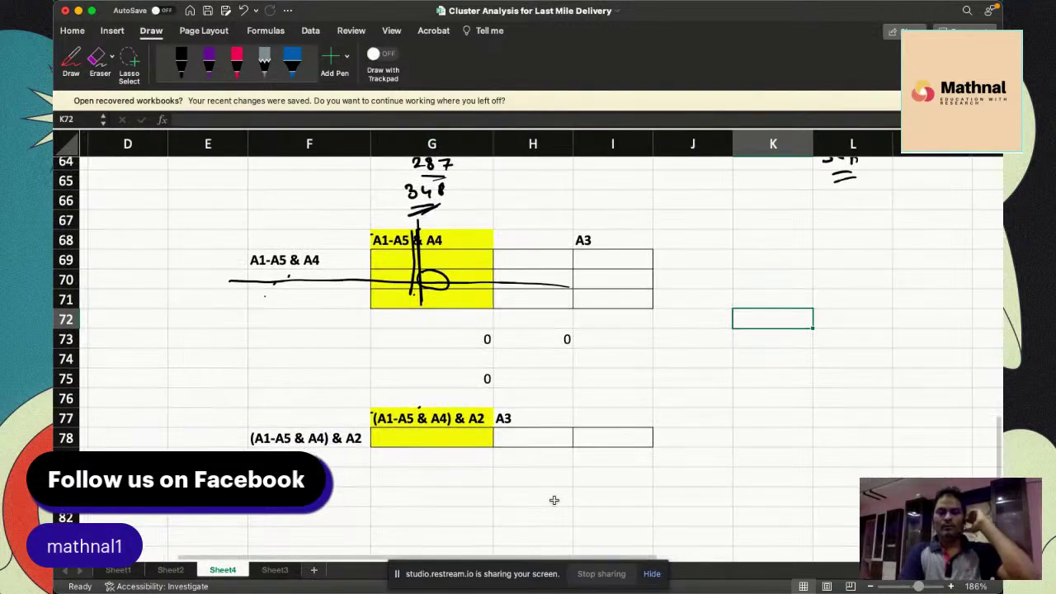
Enter the final cluster grouping ((A1-A5 & A4) &A2)& A3 in cell G80
left_click(523, 421)
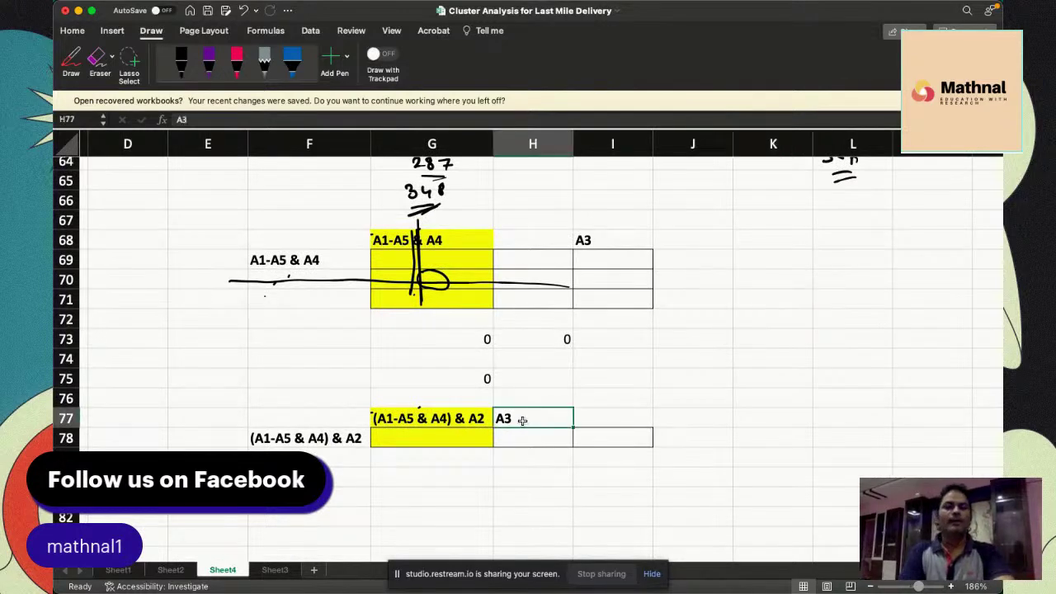
left_click(414, 475)
type("A")
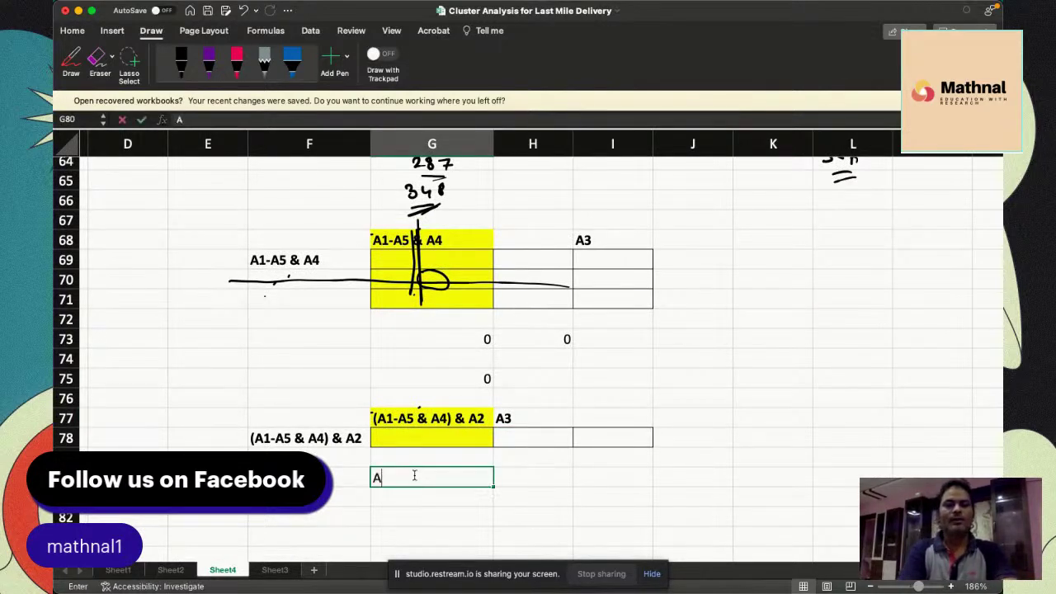
type("1-A5")
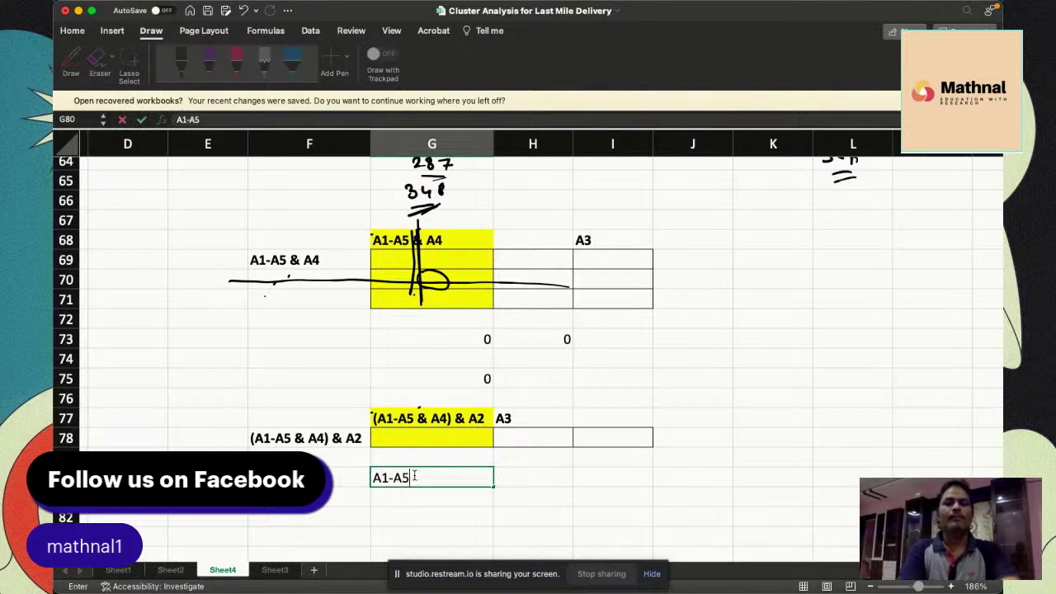
type(" & A4")
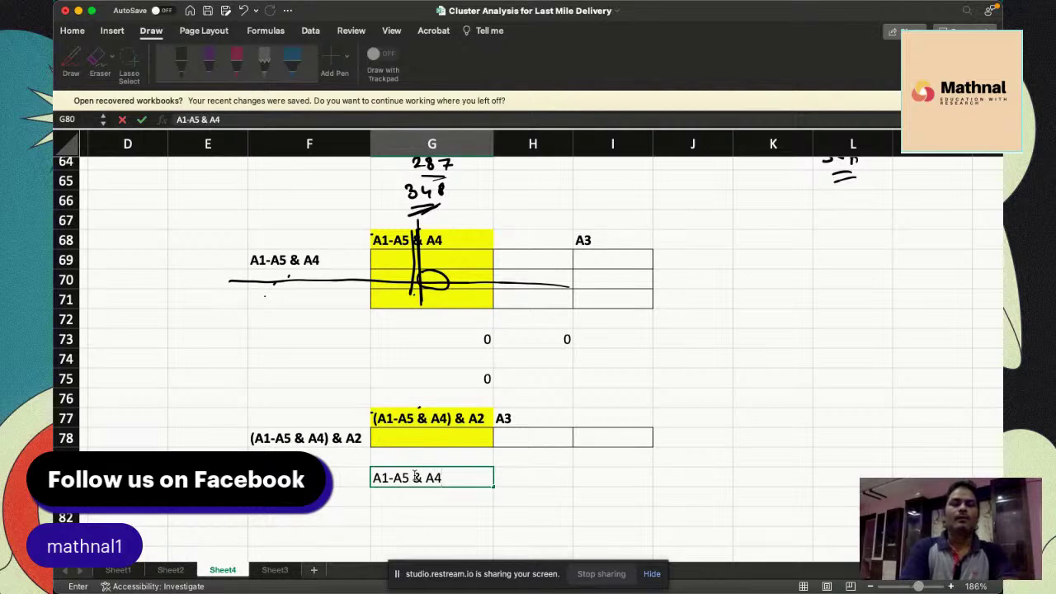
type(")")
left_click(374, 479)
type("((")
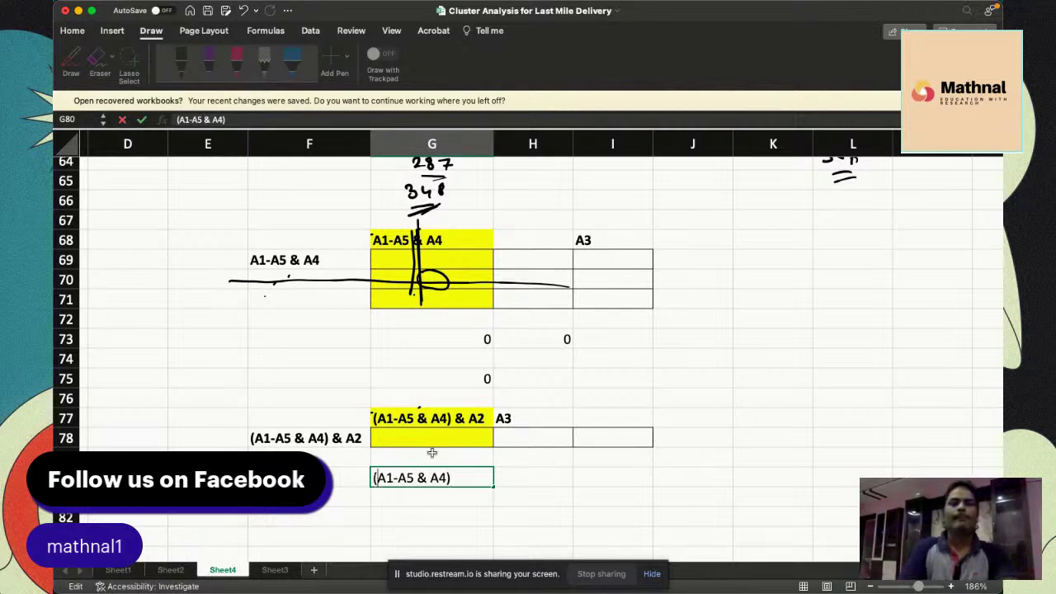
type(" &A2")
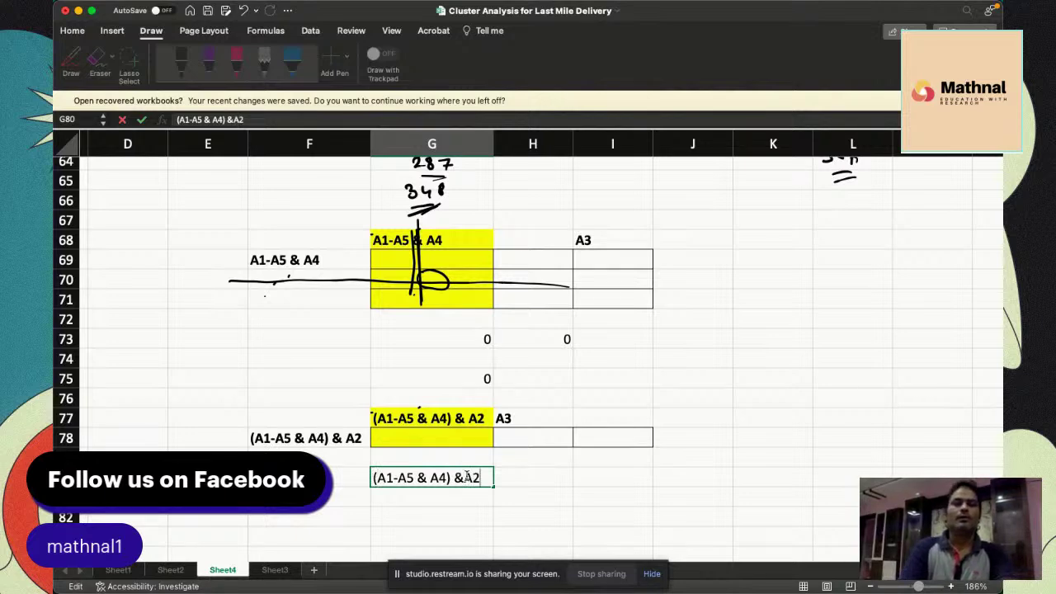
type(")")
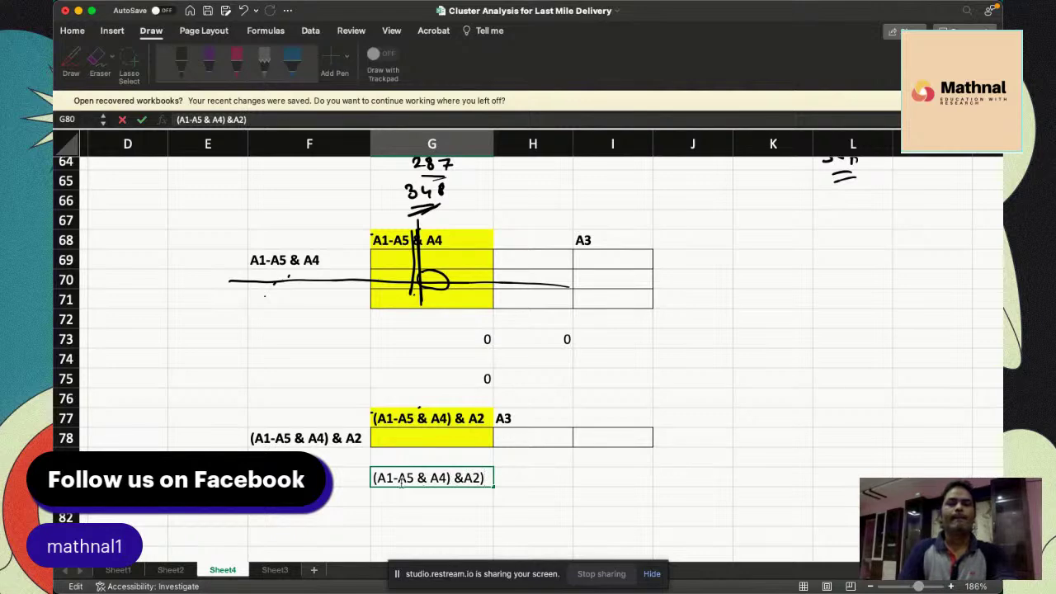
type("(")
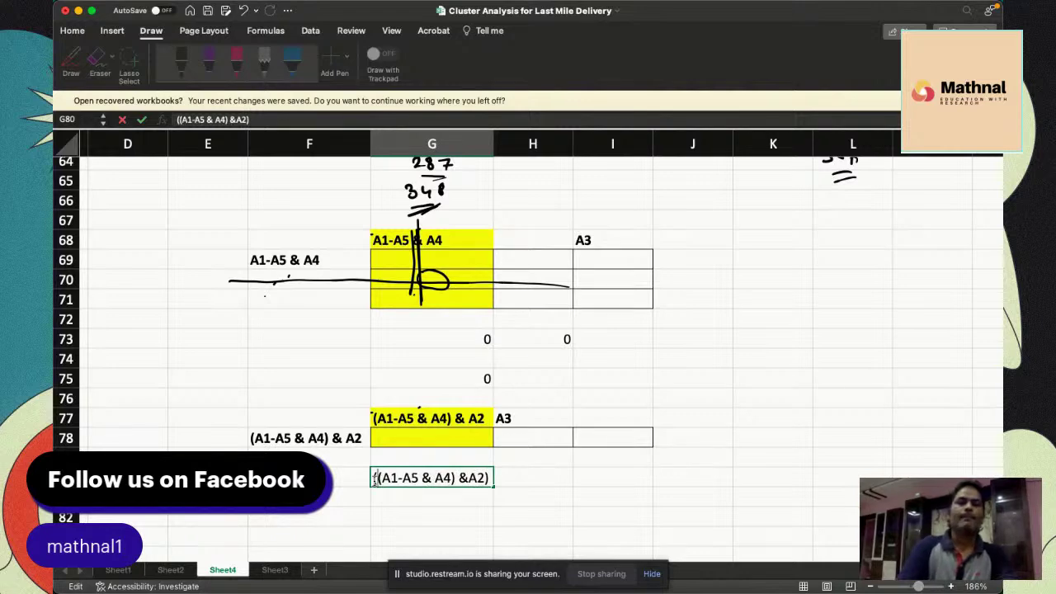
left_click(493, 477)
type("& A3")
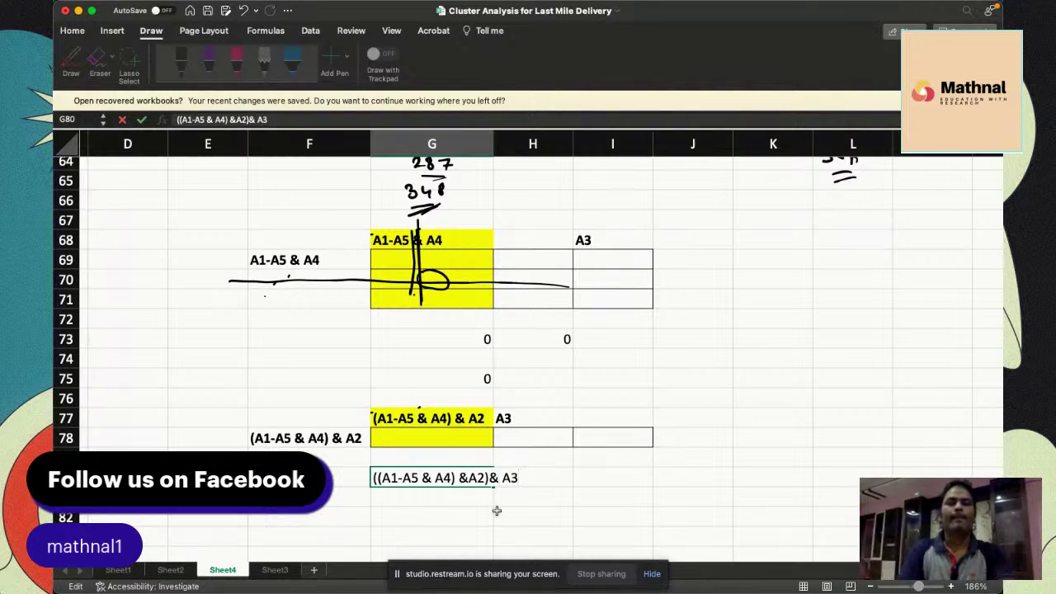
left_click(496, 513)
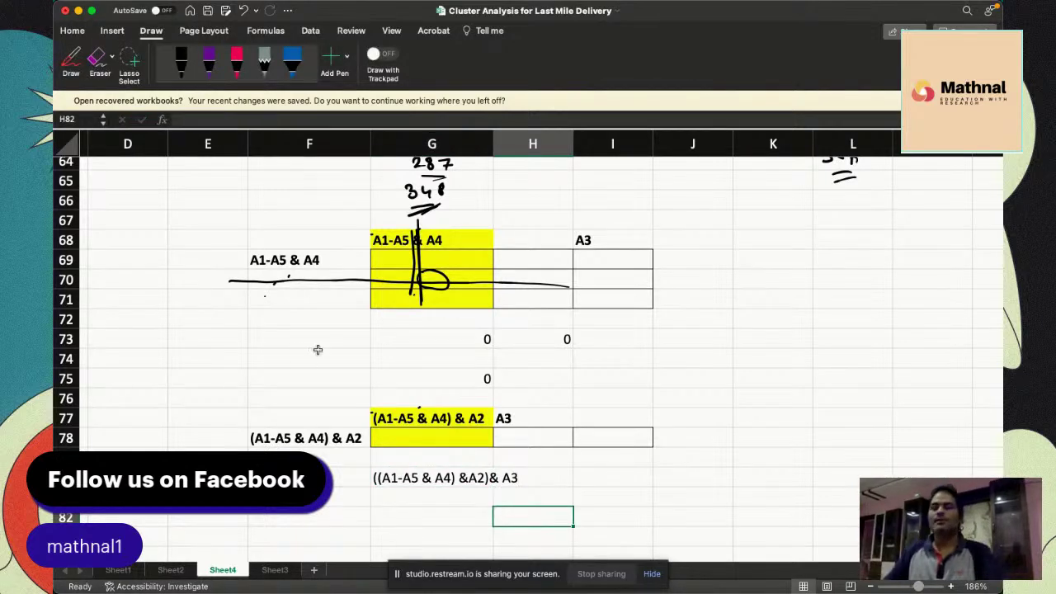
With the black pen, handwrite "Dendogram is a Visual Technique to display the Cluster" across rows 83 to 85
scroll(351, 400, "down", 3)
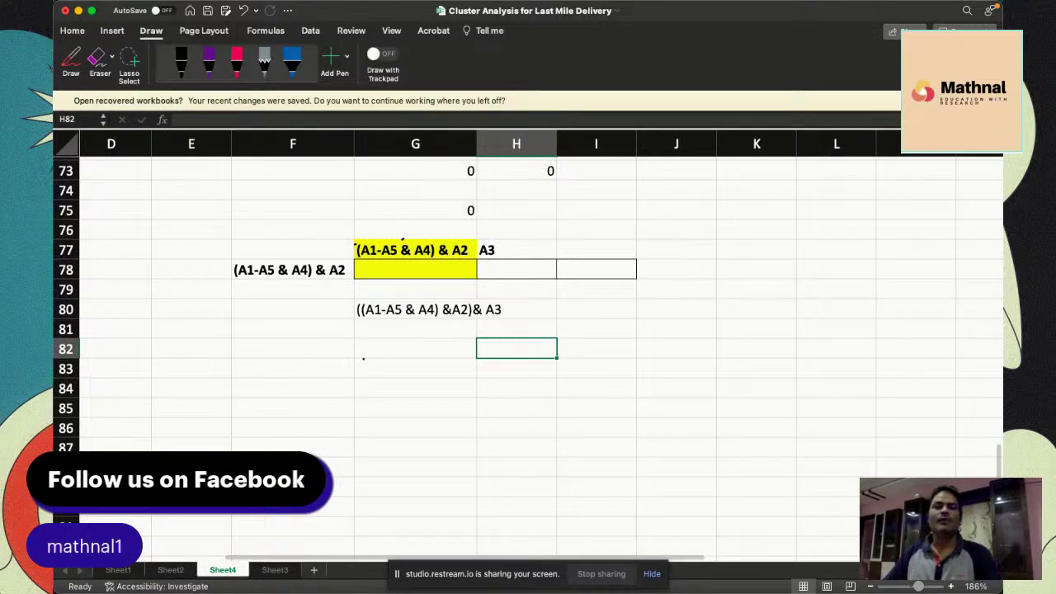
left_click(183, 62)
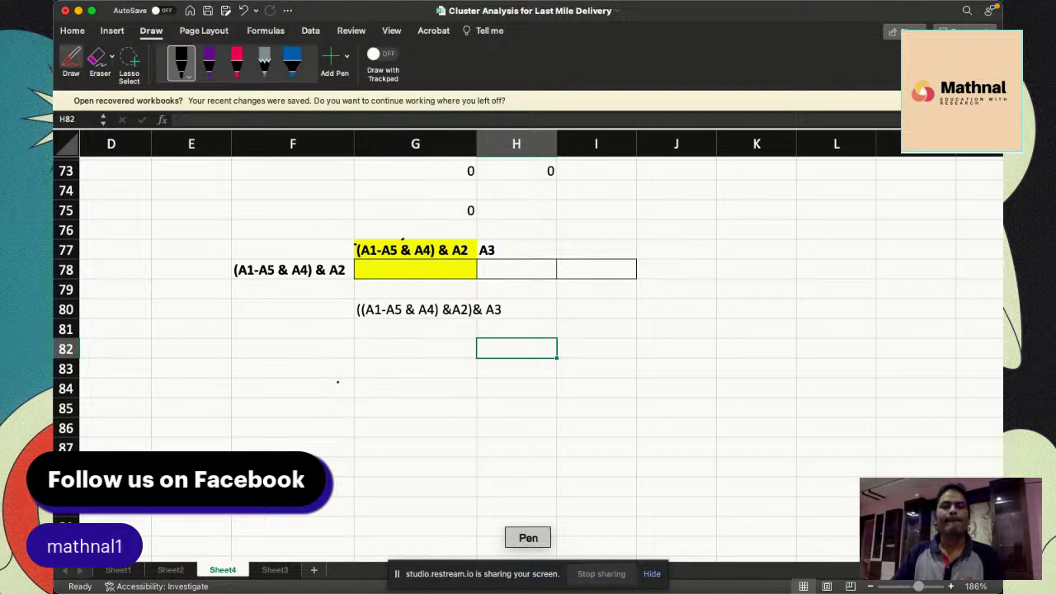
mouse_move(317, 360)
left_mouse_down()
mouse_move(320, 374)
mouse_move(445, 376)
left_mouse_up()
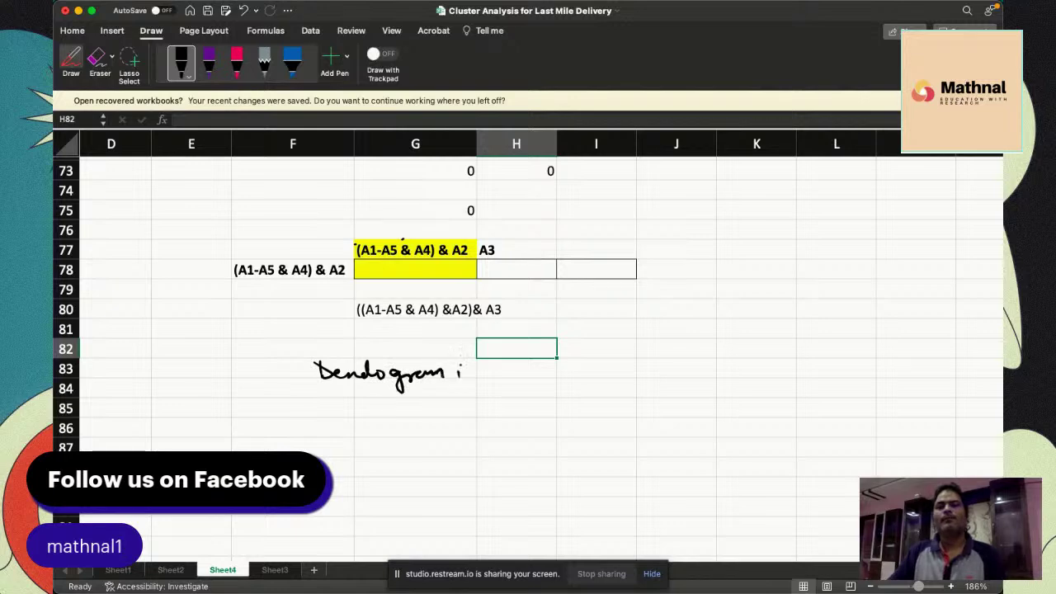
mouse_move(509, 361)
left_mouse_down()
mouse_move(554, 371)
mouse_move(621, 357)
left_mouse_up()
left_click_drag(614, 362, 615, 375)
left_click_drag(623, 373, 700, 379)
left_click_drag(700, 376, 711, 376)
left_click_drag(774, 367, 780, 355)
left_click_drag(784, 364, 798, 374)
mouse_move(813, 364)
left_mouse_down()
mouse_move(817, 386)
mouse_move(840, 376)
left_mouse_up()
mouse_move(850, 371)
left_mouse_down()
mouse_move(844, 389)
mouse_move(866, 373)
left_mouse_up()
left_click_drag(873, 358, 892, 371)
left_click_drag(343, 397, 340, 410)
left_click_drag(351, 402, 348, 409)
left_click_drag(363, 405, 396, 406)
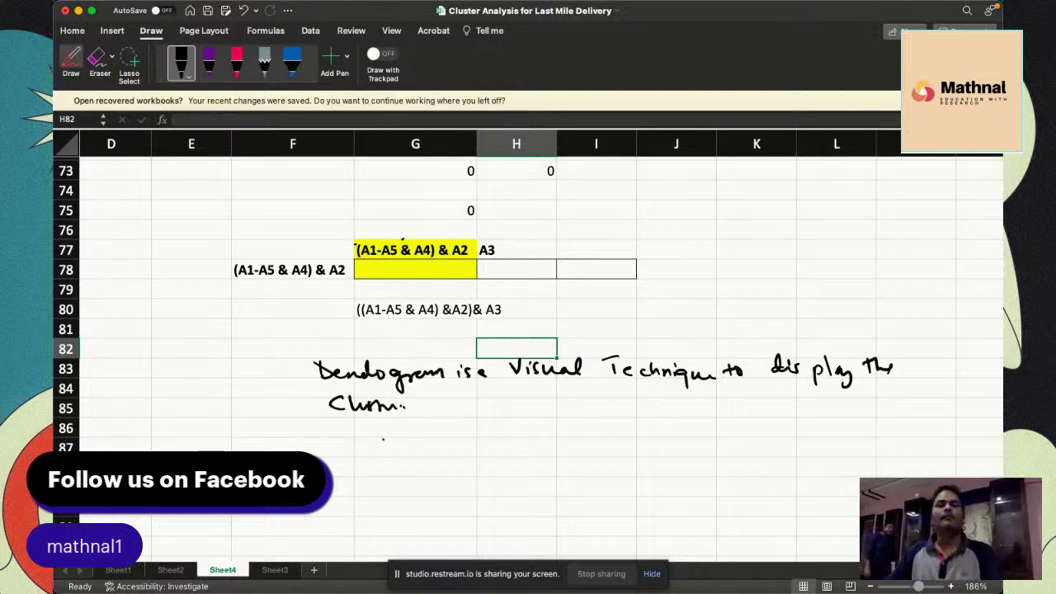
Handwrite the note "Distance on the y-axis" around row 87, below the dendrogram definition
scroll(383, 439, "down", 3)
left_click(409, 389)
mouse_move(389, 394)
left_mouse_down()
mouse_move(401, 382)
mouse_move(458, 394)
left_mouse_up()
left_click(495, 395)
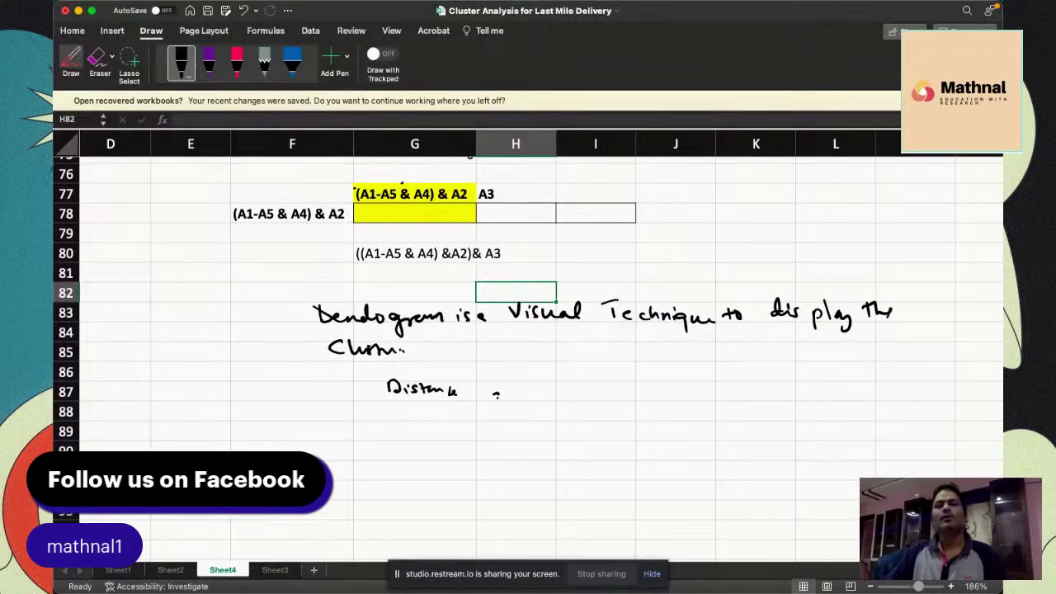
left_click_drag(525, 381, 564, 412)
left_click_drag(494, 388, 487, 393)
left_click_drag(611, 380, 605, 403)
left_click_drag(620, 390, 632, 390)
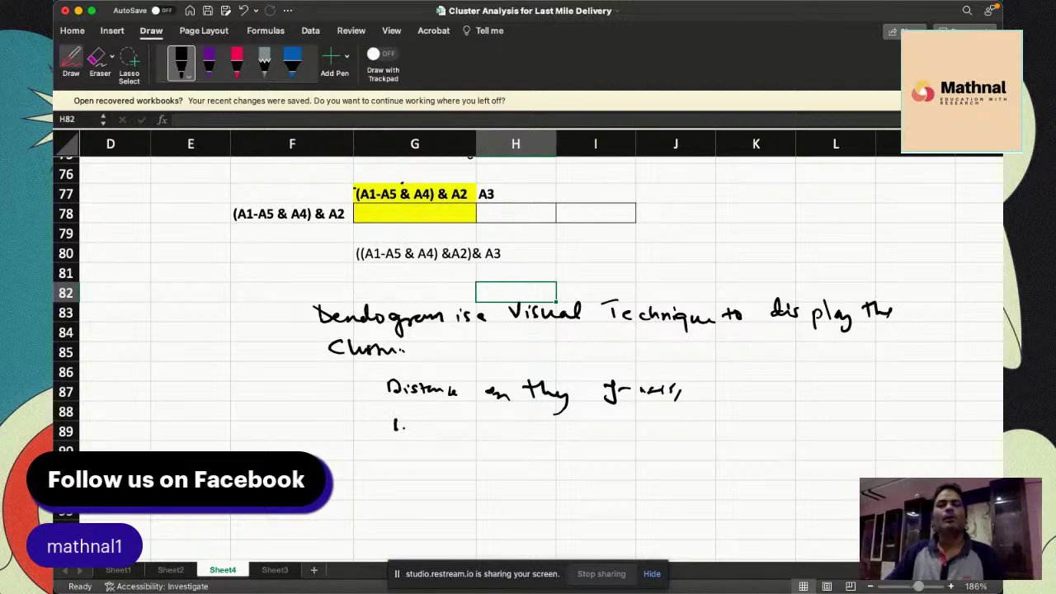
Handwrite "Location on the x-axis" around row 89 and underline the word "axis" twice
left_click_drag(429, 424, 426, 430)
left_click_drag(436, 426, 438, 429)
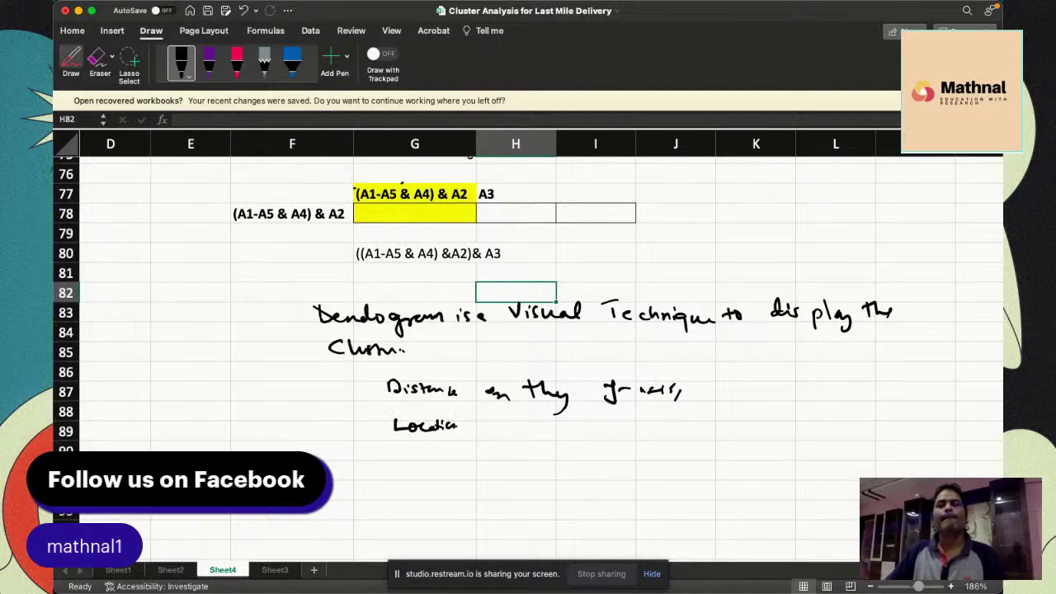
left_click_drag(503, 417, 520, 429)
left_click_drag(521, 424, 577, 429)
left_click_drag(579, 424, 584, 424)
left_click_drag(612, 425, 646, 437)
left_click_drag(626, 450, 647, 449)
Draw vertical and horizontal dendrogram axes in rows 91 to 102, label ticks A1 to A5 along the horizontal axis, and double-underline the labels
scroll(498, 389, "down", 5)
scroll(498, 390, "down", 1)
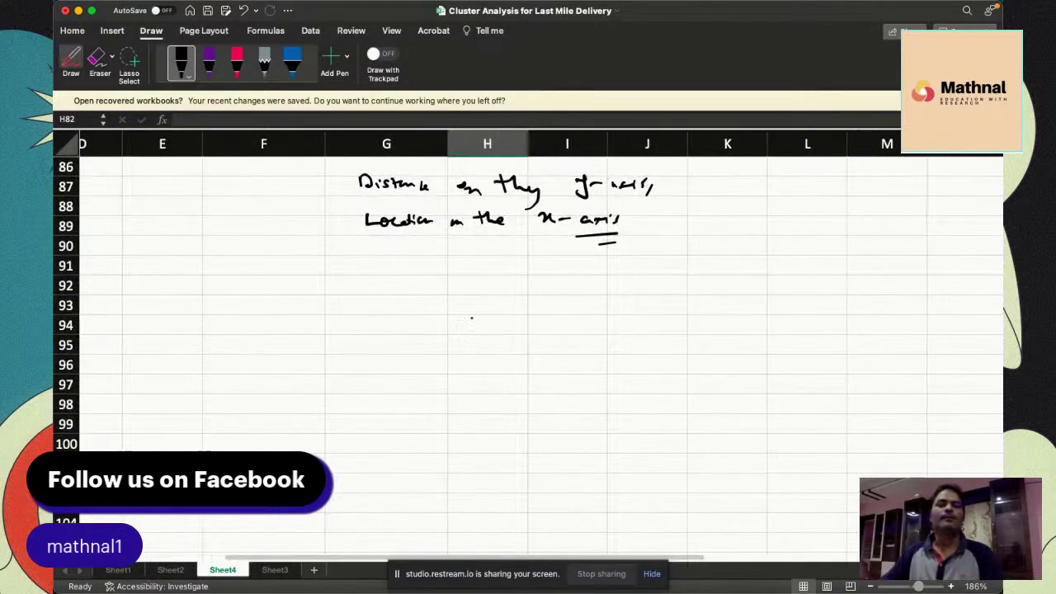
left_click_drag(429, 267, 439, 488)
left_click_drag(388, 456, 733, 462)
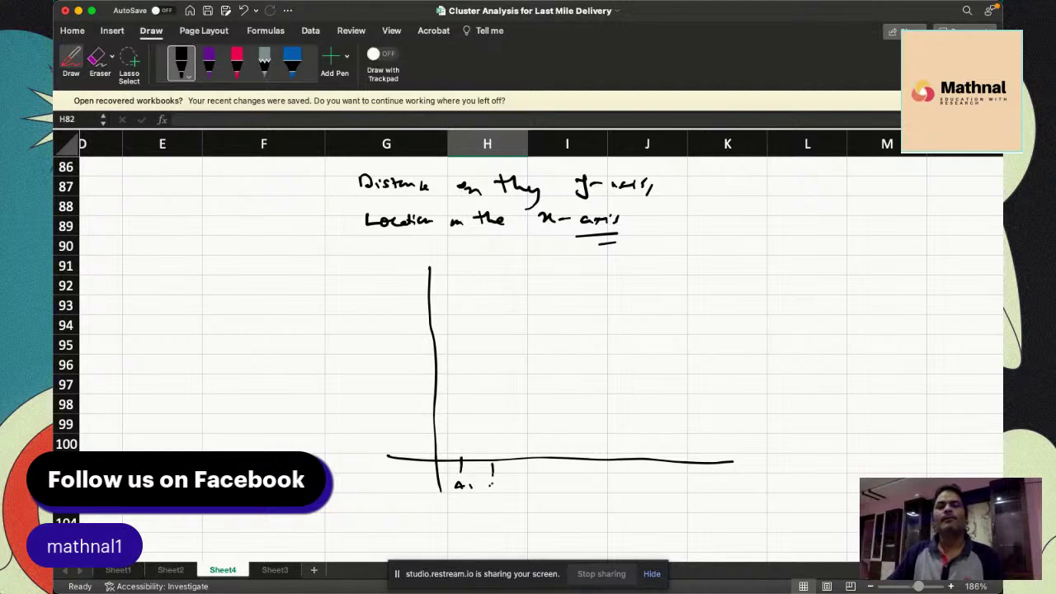
left_click_drag(532, 466, 532, 475)
left_click_drag(528, 487, 538, 485)
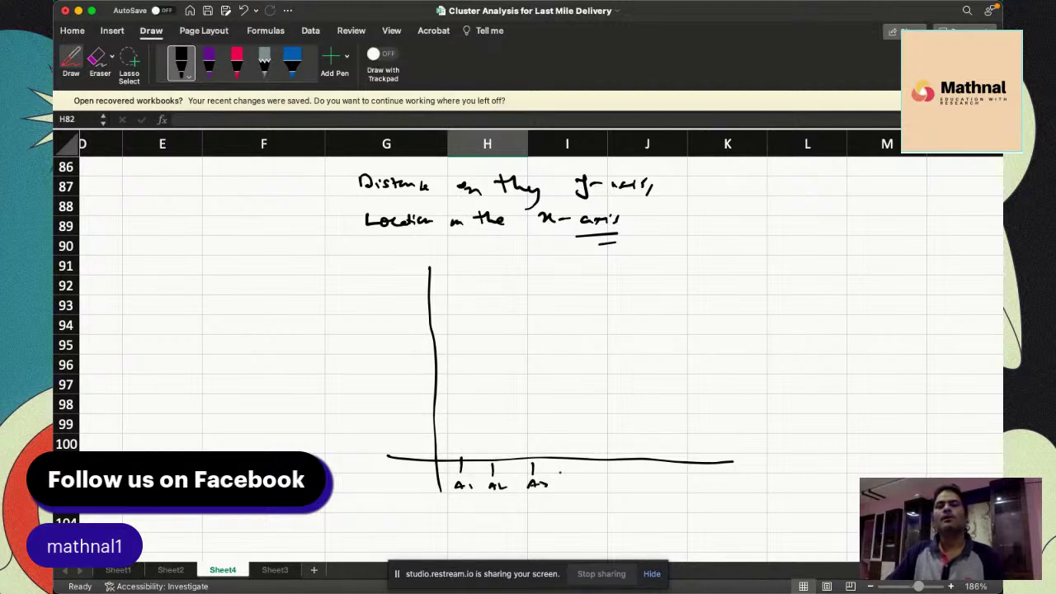
left_click_drag(615, 484, 645, 477)
left_click_drag(508, 503, 562, 510)
Draw an upward arrow beside the vertical axis and handwrite "Distance" next to it
left_click_drag(363, 335, 363, 419)
left_click_drag(295, 330, 298, 339)
mouse_move(307, 329)
left_mouse_down()
mouse_move(308, 339)
mouse_move(350, 321)
left_mouse_up()
left_click_drag(292, 328, 300, 340)
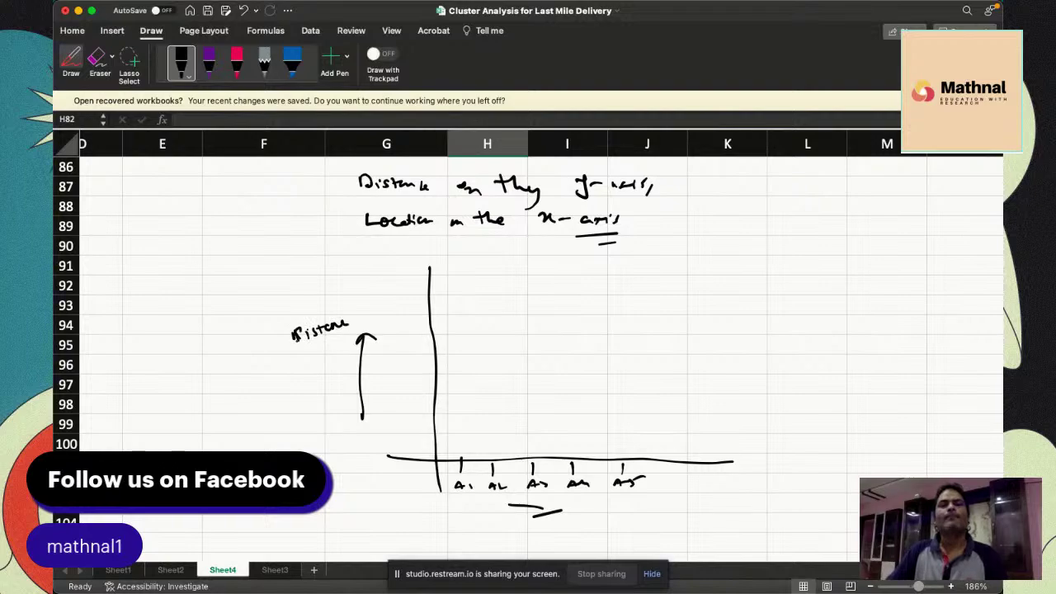
Check the first cluster in the distance matrix and draw a bracket joining A1 and A5 on the dendrogram
scroll(440, 373, "up", 2)
scroll(528, 346, "down", 10)
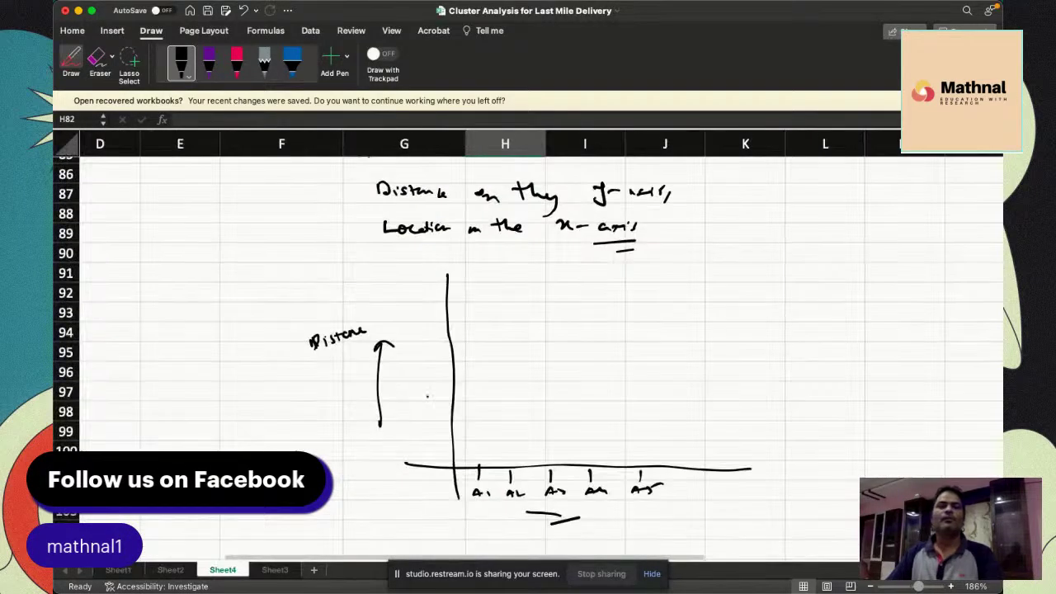
scroll(528, 347, "up", 20)
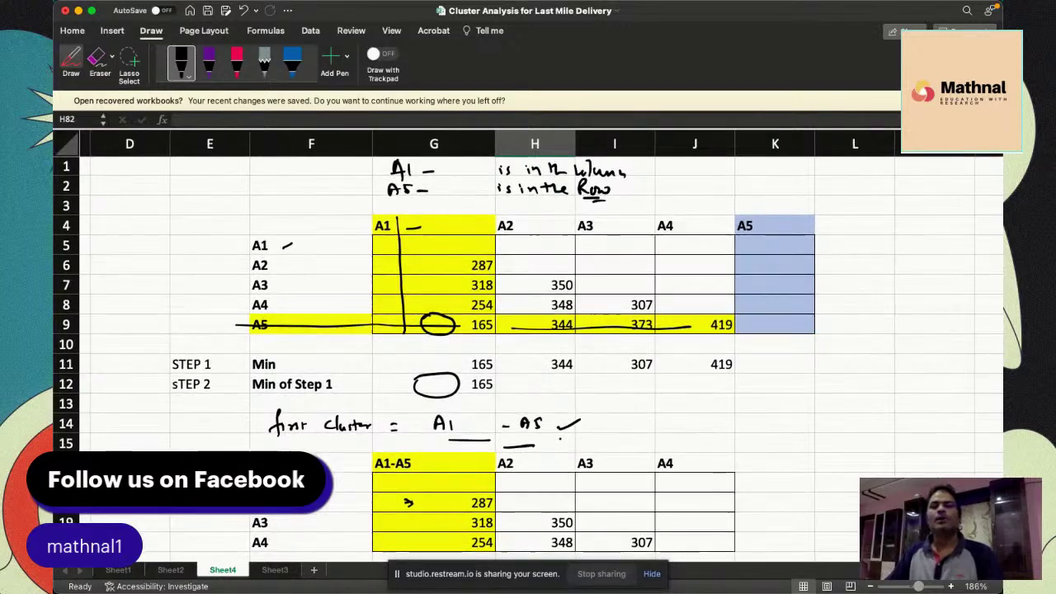
scroll(561, 430, "down", 20)
scroll(528, 347, "down", 8)
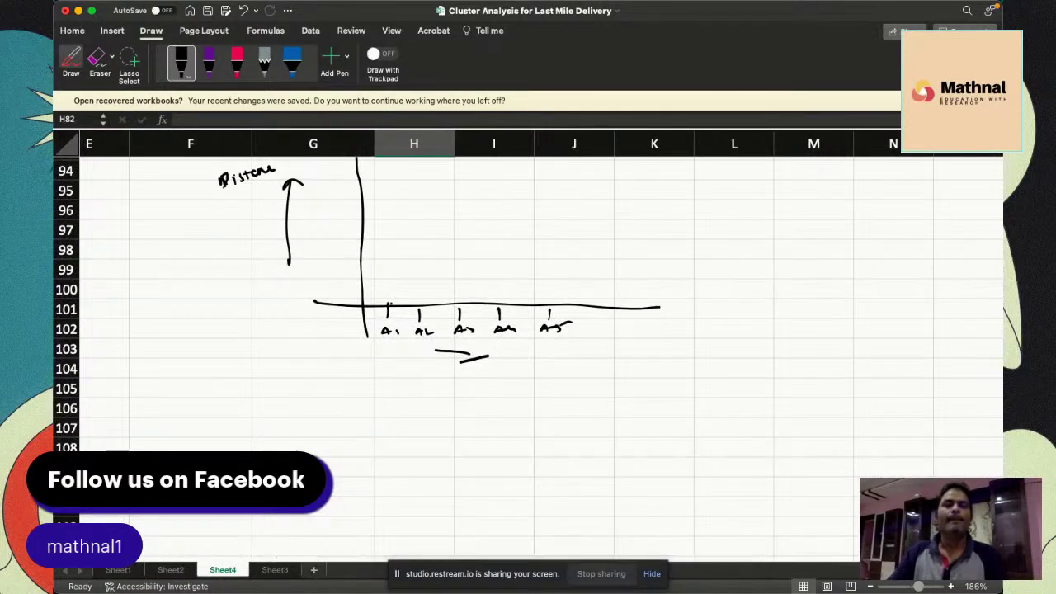
mouse_move(387, 296)
left_mouse_down()
mouse_move(391, 230)
mouse_move(528, 223)
mouse_move(539, 224)
mouse_move(547, 307)
left_mouse_up()
Mark the height of the A1 and A5 bracket as 165 on the vertical axis and underline the value
scroll(435, 300, "up", 20)
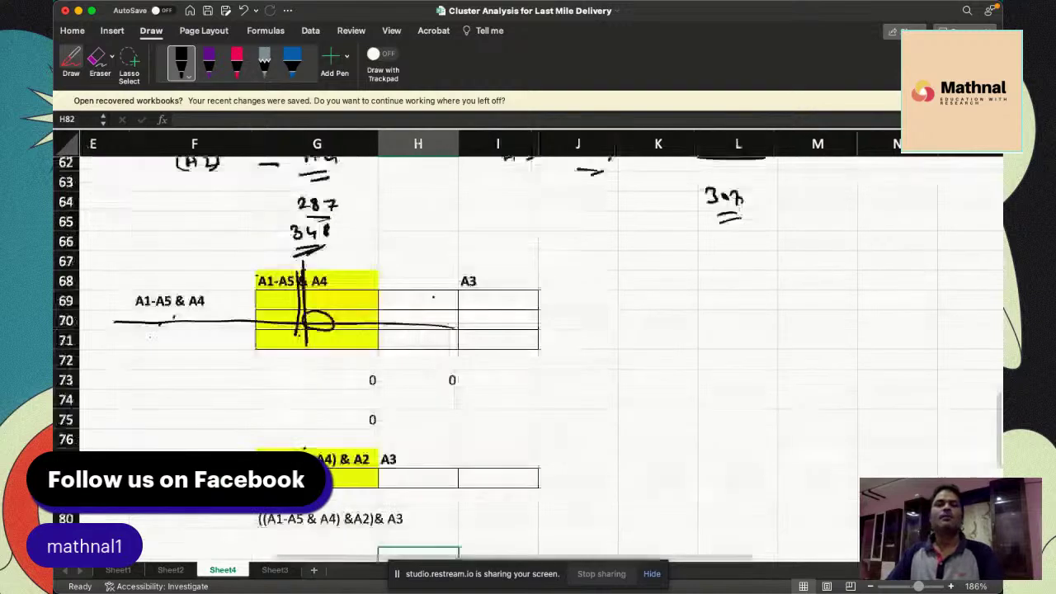
scroll(382, 294, "down", 20)
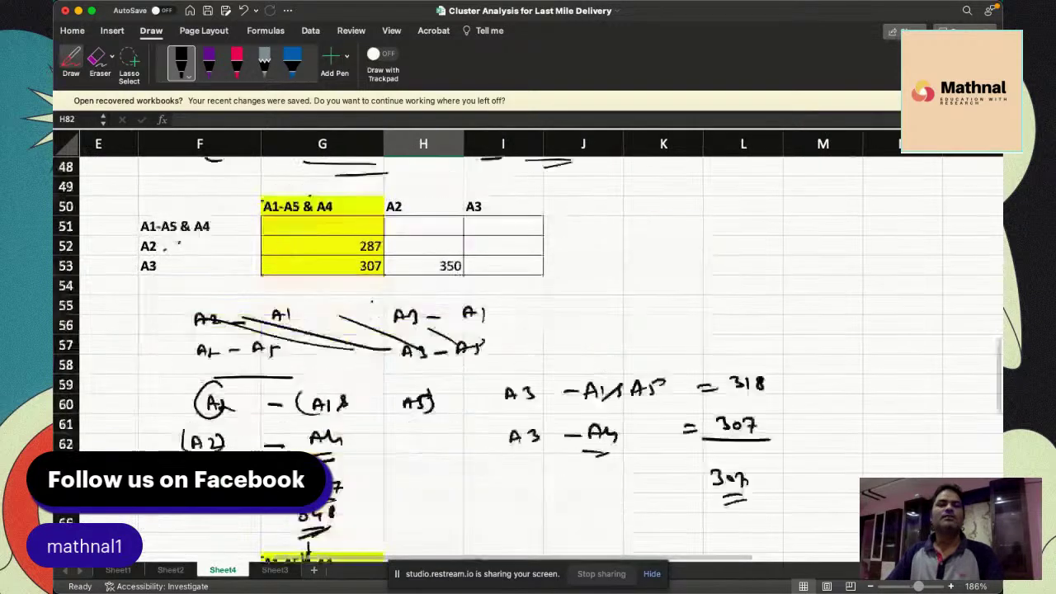
scroll(382, 293, "down", 2)
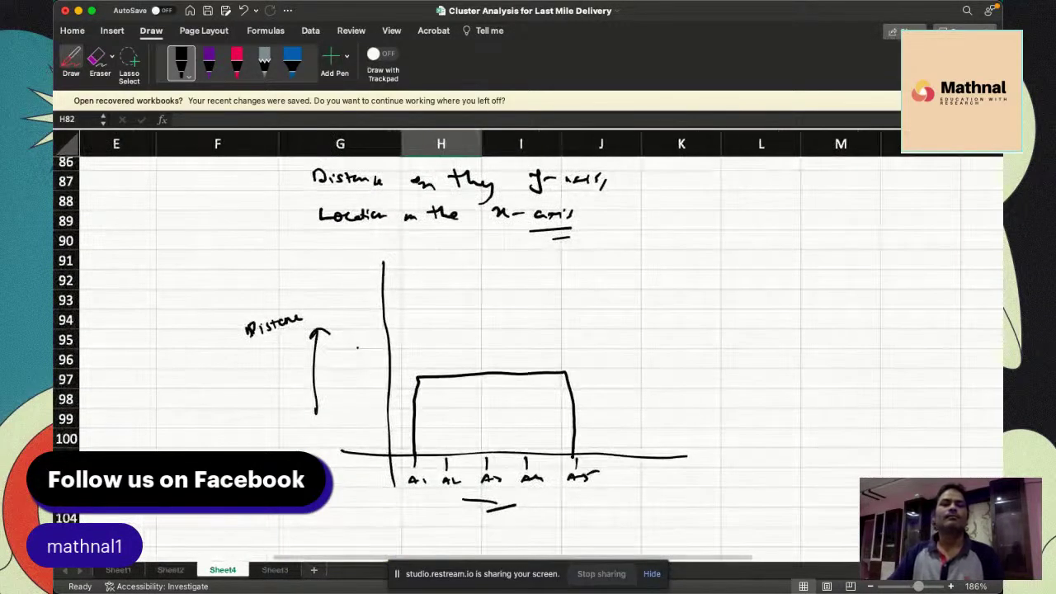
mouse_move(343, 380)
left_mouse_down()
mouse_move(378, 380)
mouse_move(366, 377)
left_mouse_up()
left_click(375, 373)
left_click_drag(348, 378, 368, 378)
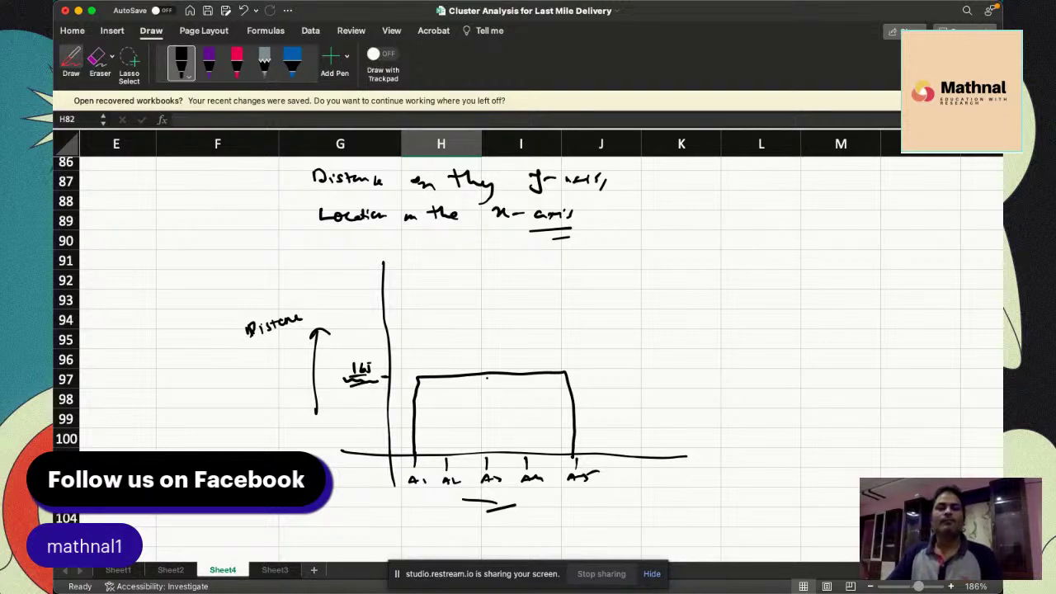
Underline the members of the new cluster note in row 44 and draw an arrow from the A1 and A5 bracket down to A4
scroll(528, 347, "up", 20)
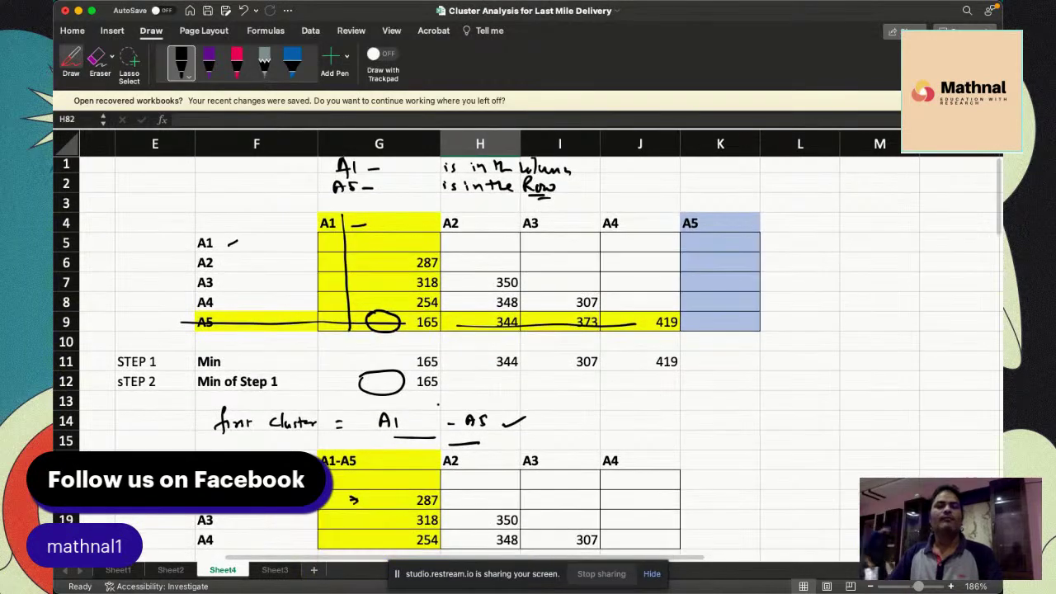
scroll(528, 347, "down", 3)
scroll(528, 347, "down", 8)
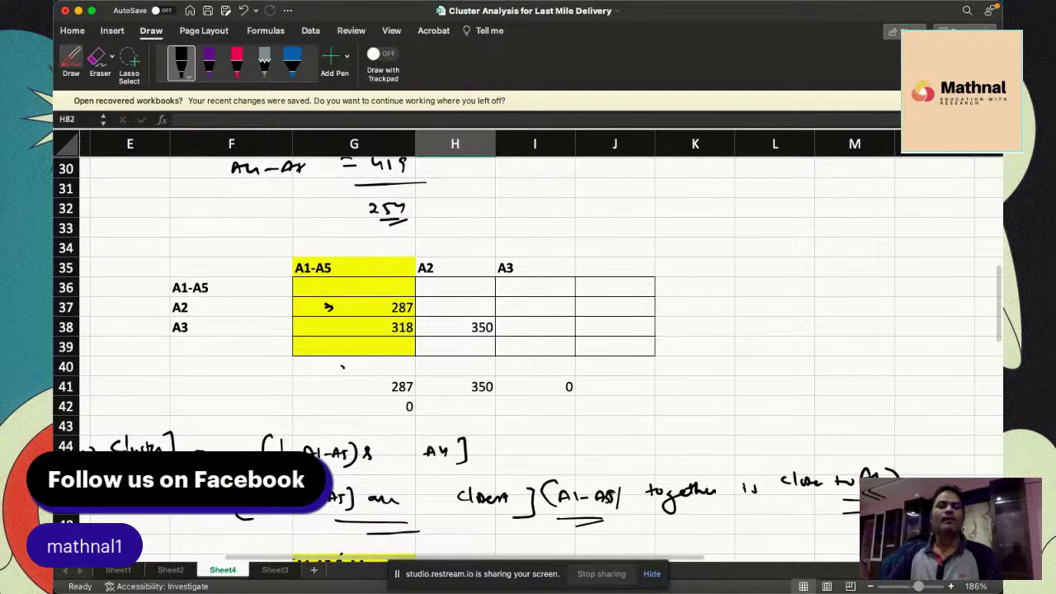
left_click_drag(419, 463, 439, 462)
scroll(528, 346, "down", 15)
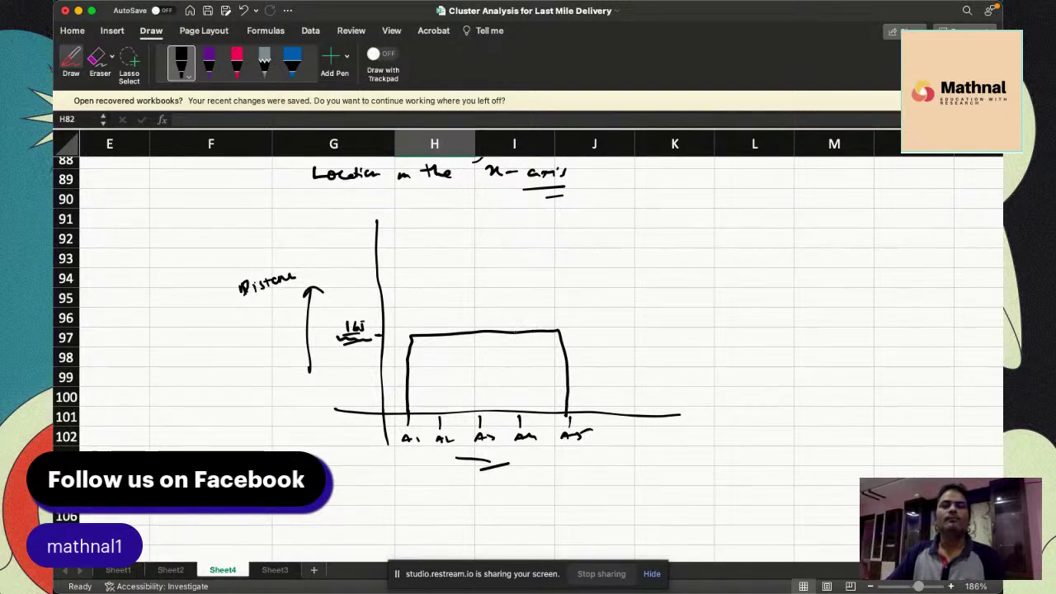
left_click_drag(513, 330, 522, 412)
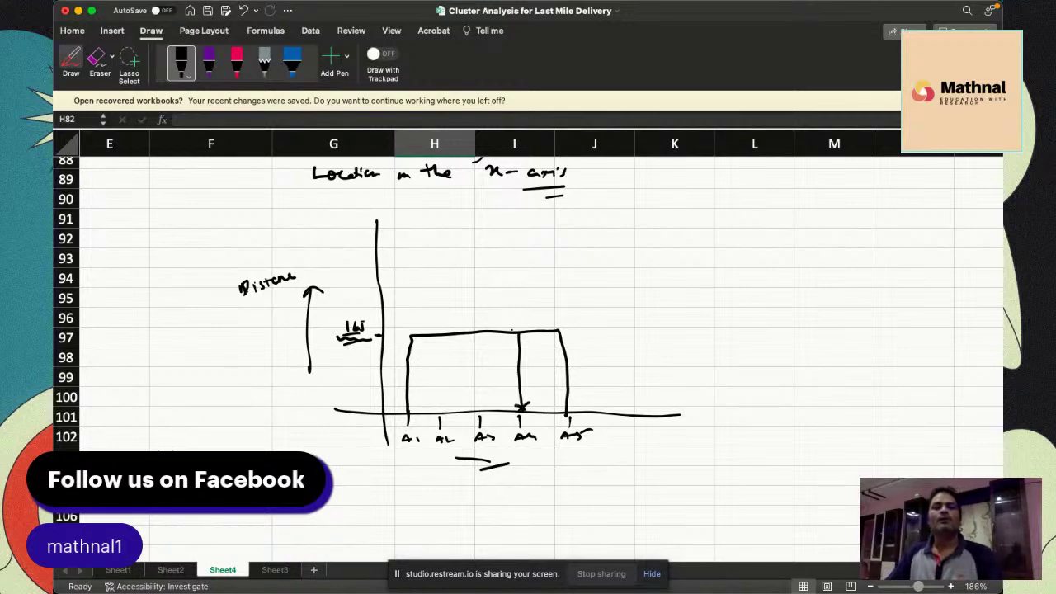
Draw a second pair of dendrogram axes across columns L to O, around rows 91 to 100
scroll(528, 346, "up", 15)
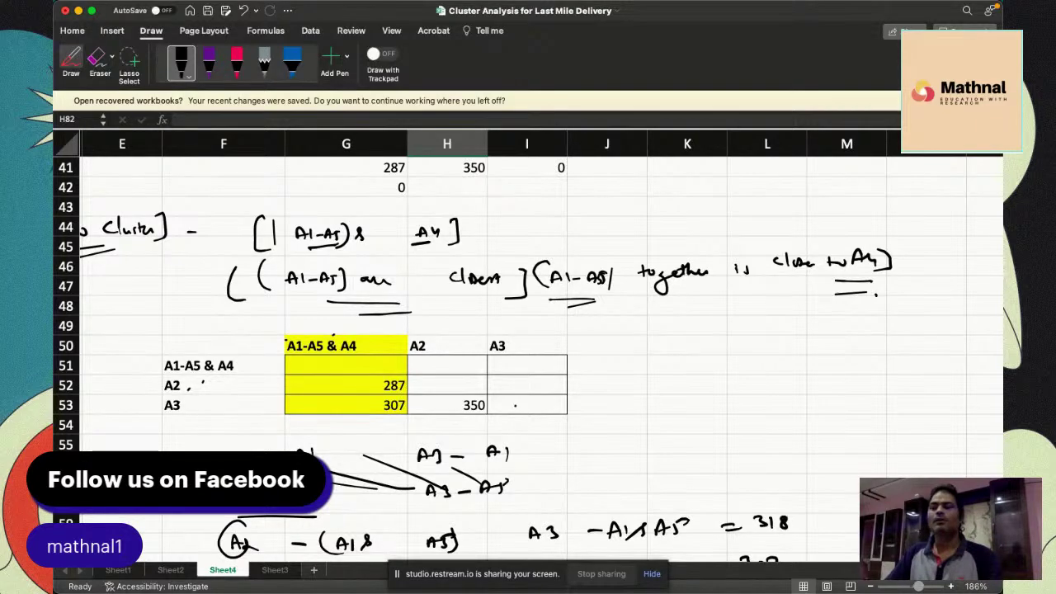
scroll(515, 405, "down", 9)
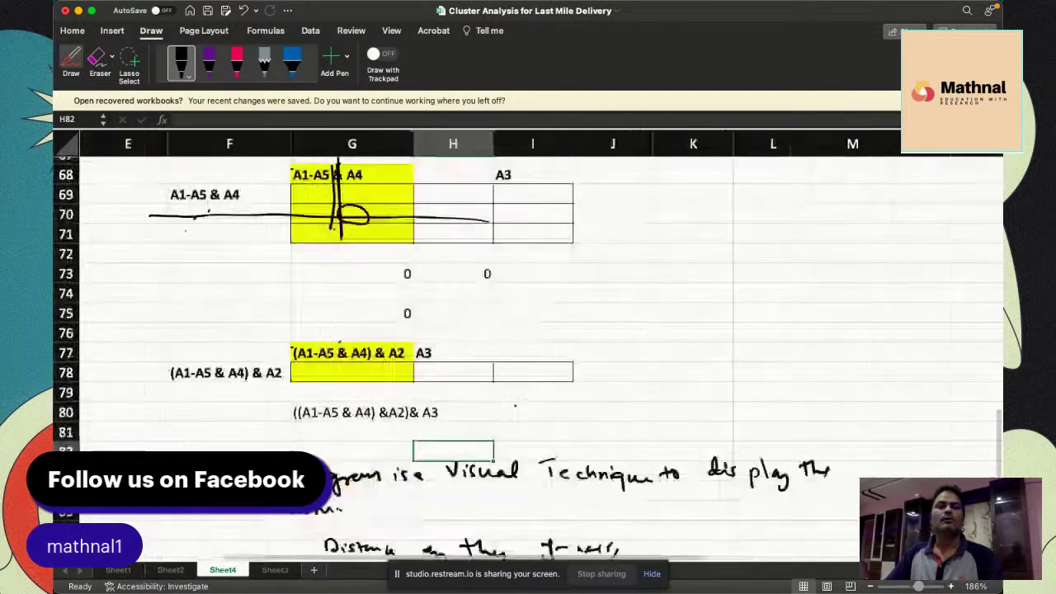
scroll(514, 405, "down", 10)
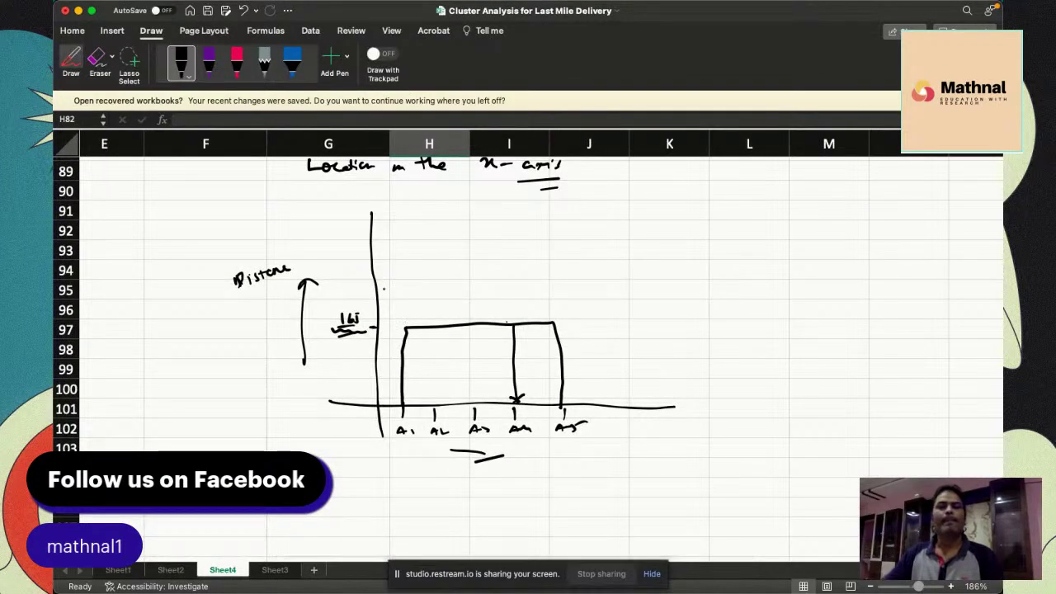
scroll(582, 332, "right", 4)
scroll(582, 332, "up", 2)
left_click_drag(640, 235, 645, 429)
left_click_drag(585, 415, 840, 411)
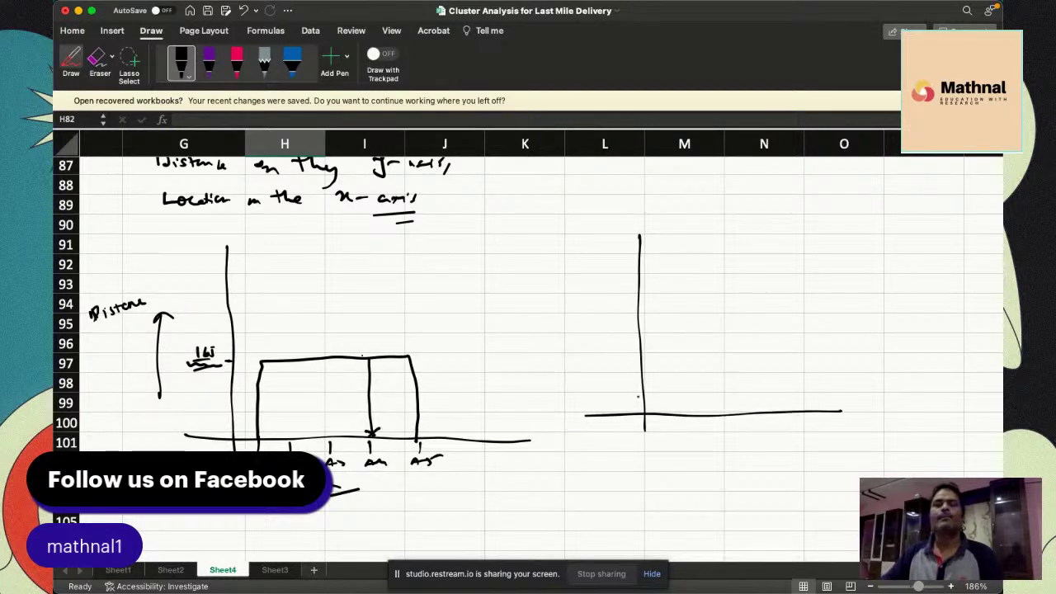
Label A1, A5 and A4 on the second horizontal axis, bracket A1 with A5, and join that bracket to A4 with a higher one
left_click_drag(660, 434, 717, 442)
mouse_move(652, 417)
left_mouse_down()
mouse_move(698, 386)
mouse_move(698, 417)
left_mouse_up()
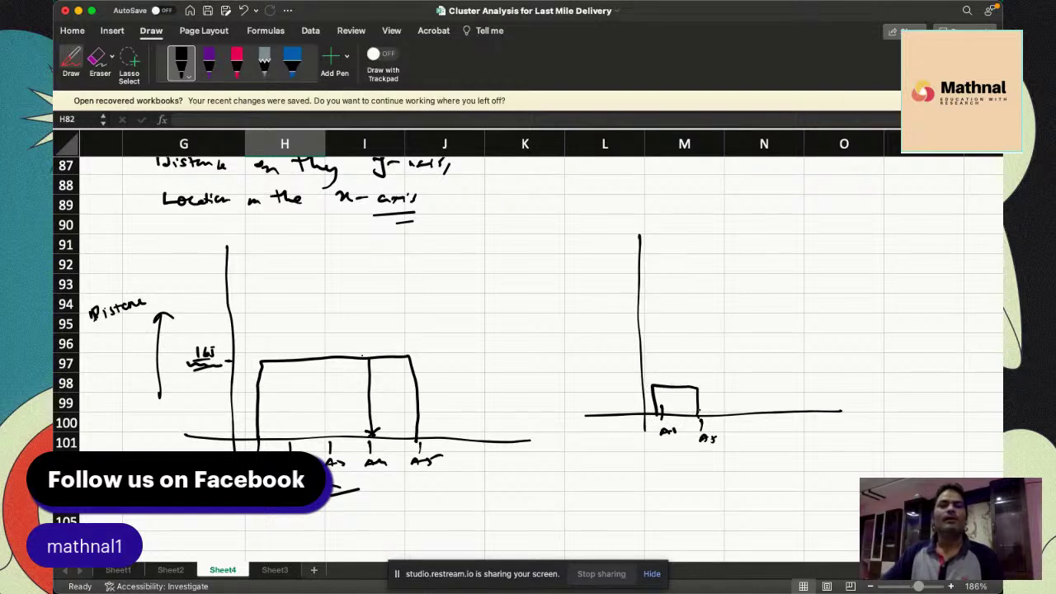
left_click_drag(731, 435, 750, 435)
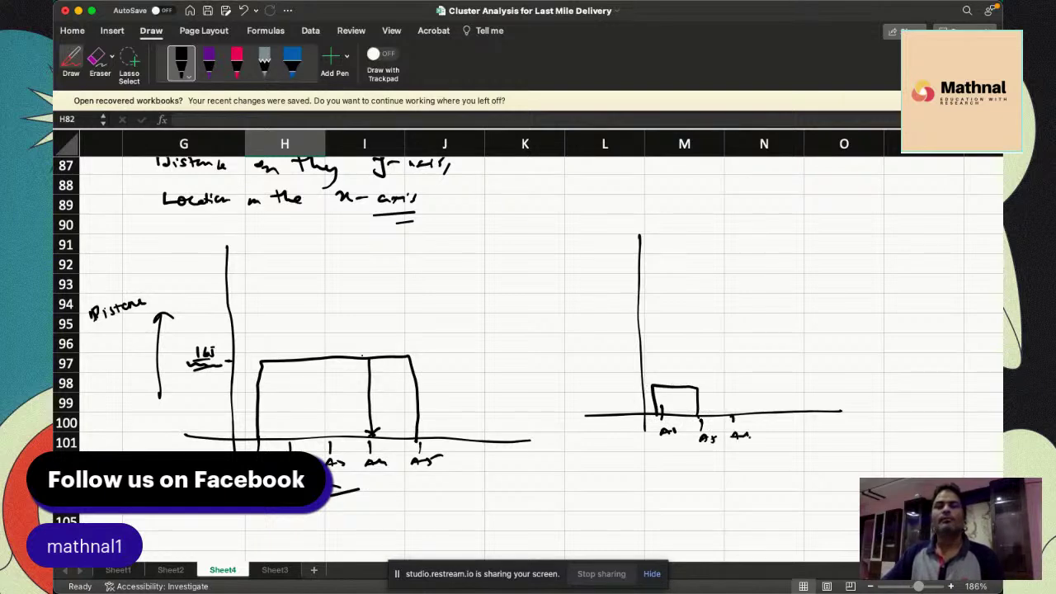
mouse_move(675, 386)
left_mouse_down()
mouse_move(726, 358)
mouse_move(730, 408)
left_mouse_up()
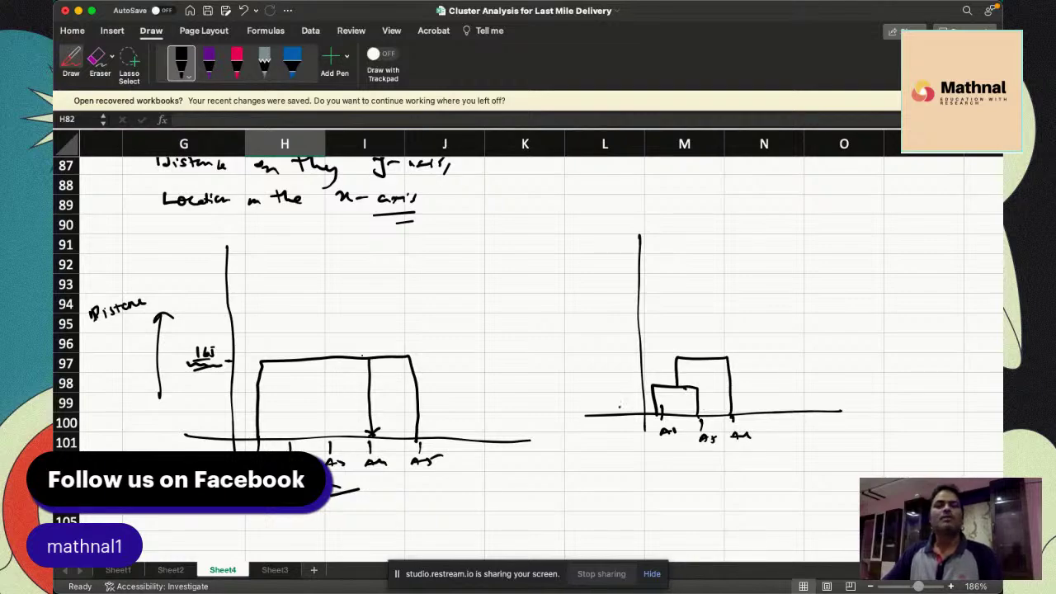
Look up the merge distances in the matrices, write 165 and 254 at the bracket heights on the second vertical axis, and circle 254
scroll(528, 345, "up", 20)
scroll(528, 345, "left", 3)
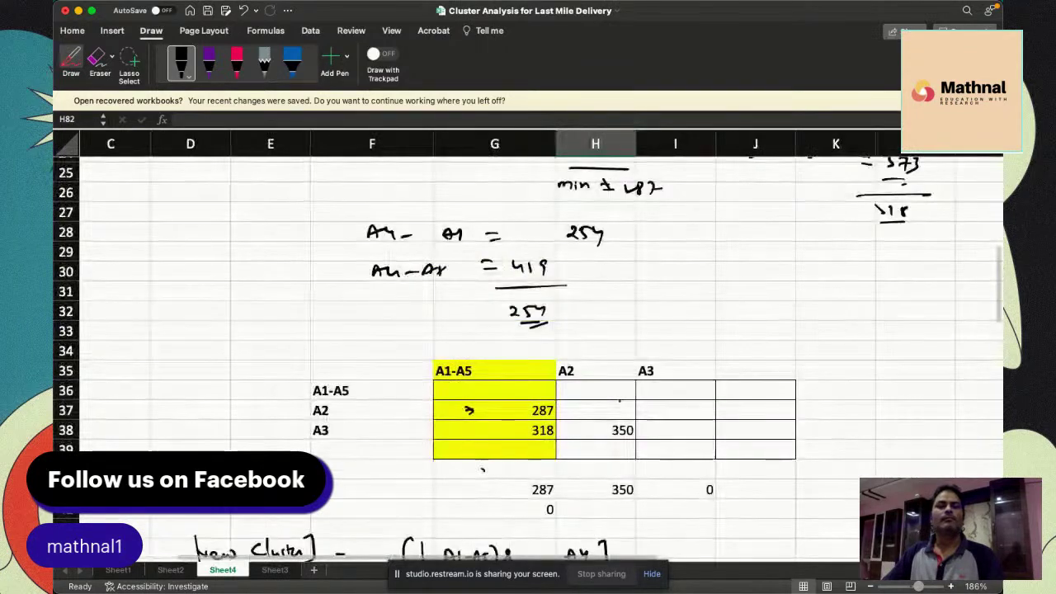
scroll(528, 345, "up", 8)
scroll(528, 345, "right", 1)
scroll(528, 345, "down", 2)
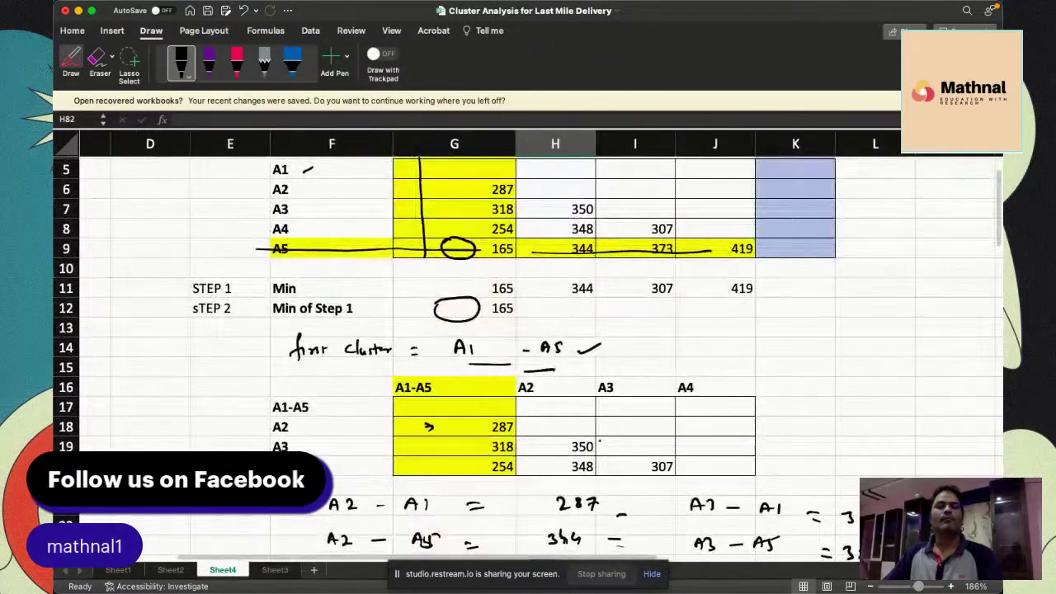
scroll(528, 345, "down", 13)
scroll(528, 344, "right", 1)
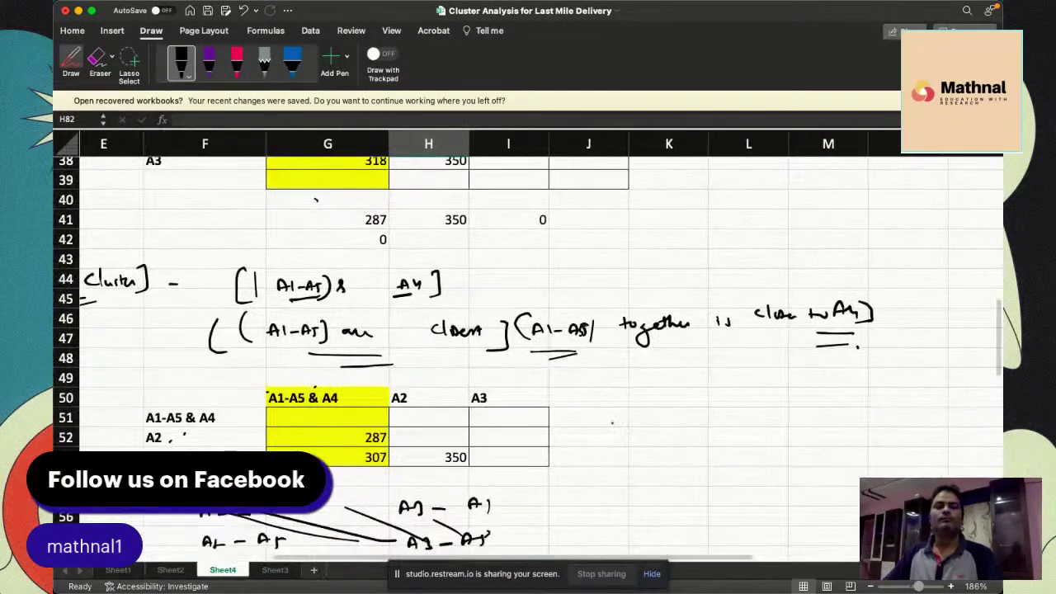
scroll(612, 423, "down", 11)
scroll(612, 422, "right", 1)
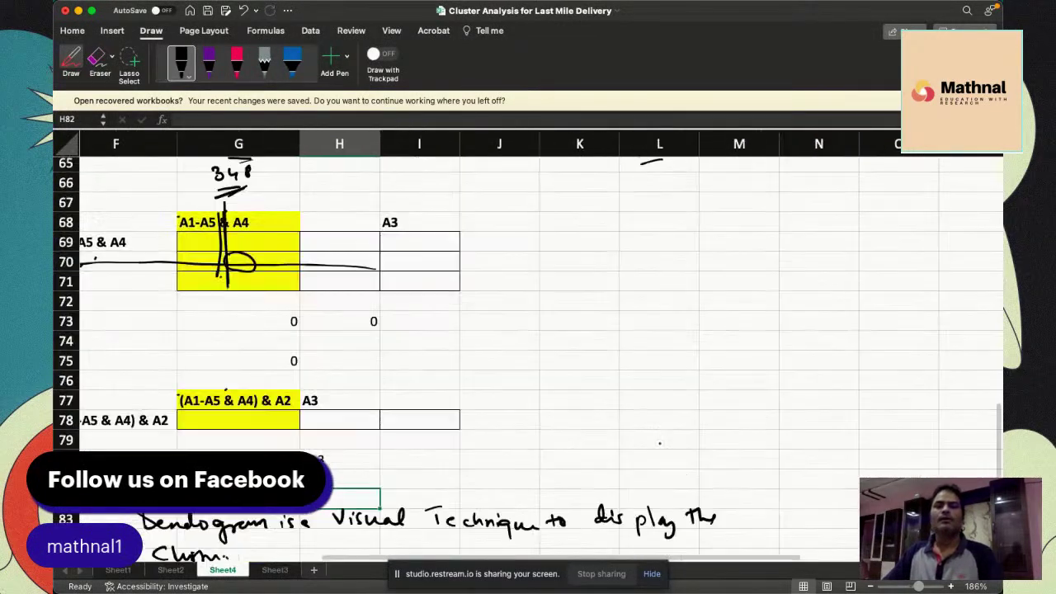
scroll(528, 347, "down", 9)
scroll(528, 346, "right", 1)
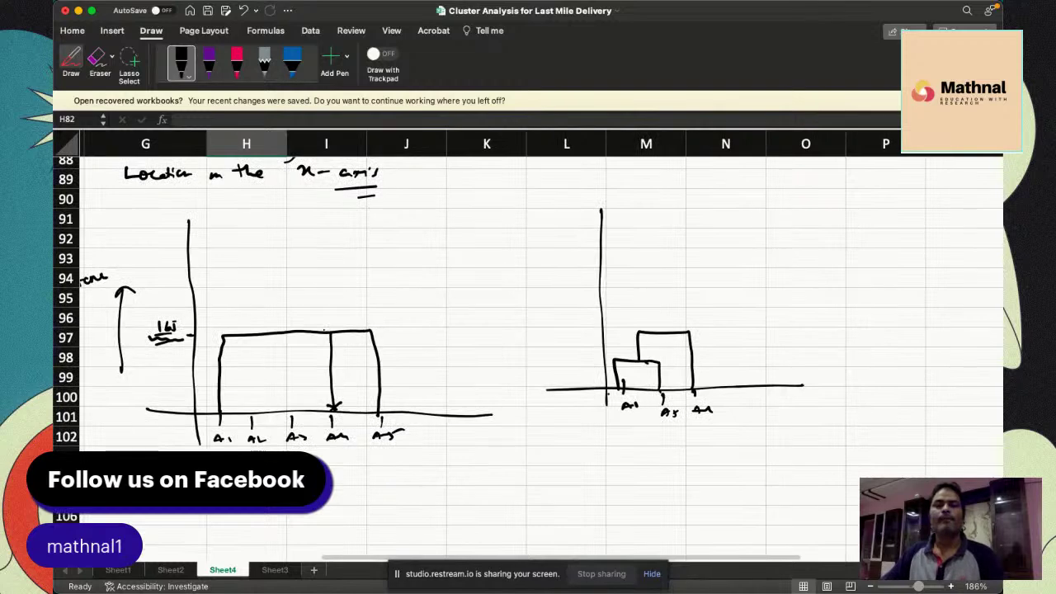
left_click_drag(582, 364, 581, 369)
left_click_drag(587, 362, 593, 369)
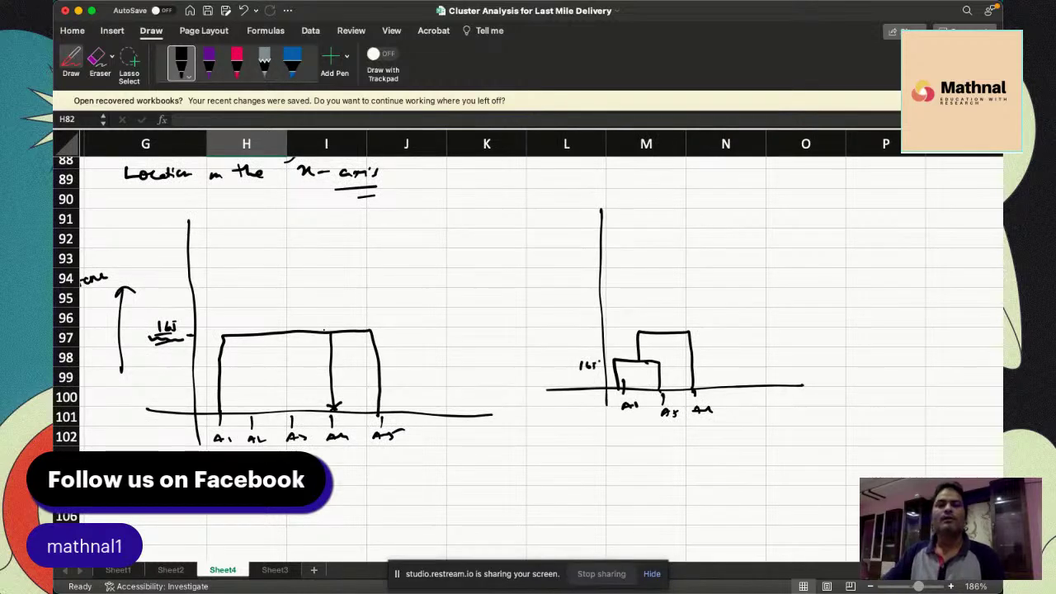
mouse_move(568, 328)
left_mouse_down()
mouse_move(580, 333)
mouse_move(553, 332)
left_mouse_up()
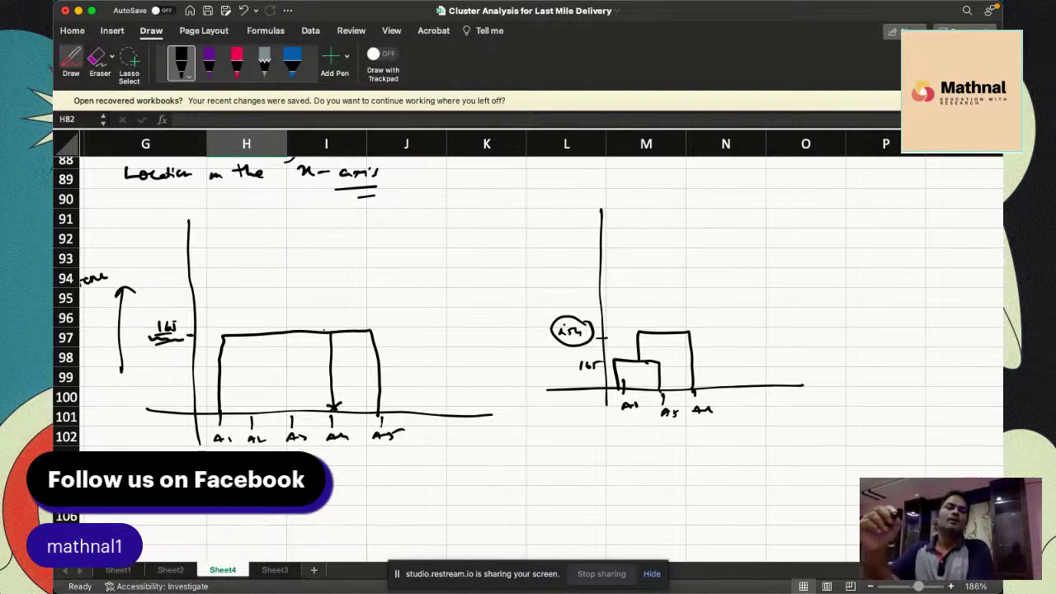
Label A2 after A4 on the second horizontal axis and draw a higher bracket joining A2 to the A1-A5 & A4 cluster
scroll(528, 346, "up", 10)
scroll(528, 347, "left", 2)
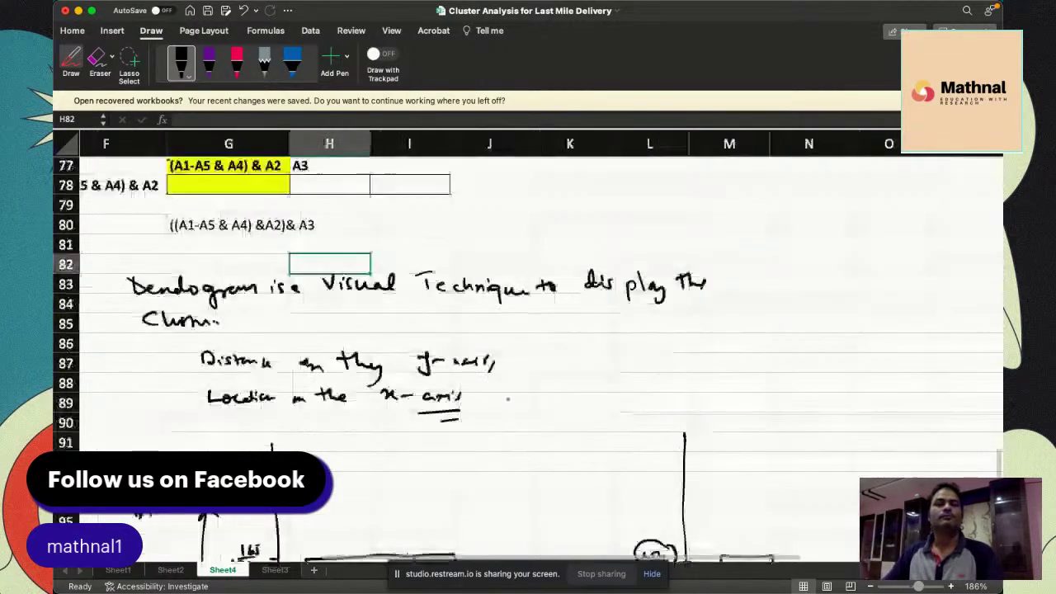
scroll(506, 401, "up", 6)
scroll(506, 401, "left", 1)
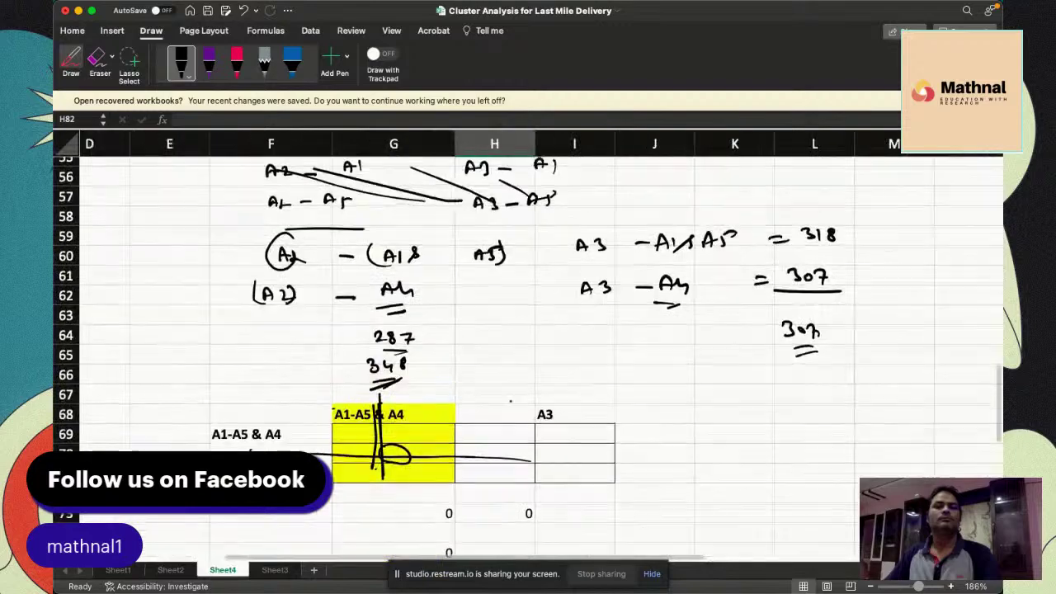
scroll(511, 401, "up", 6)
scroll(511, 401, "left", 1)
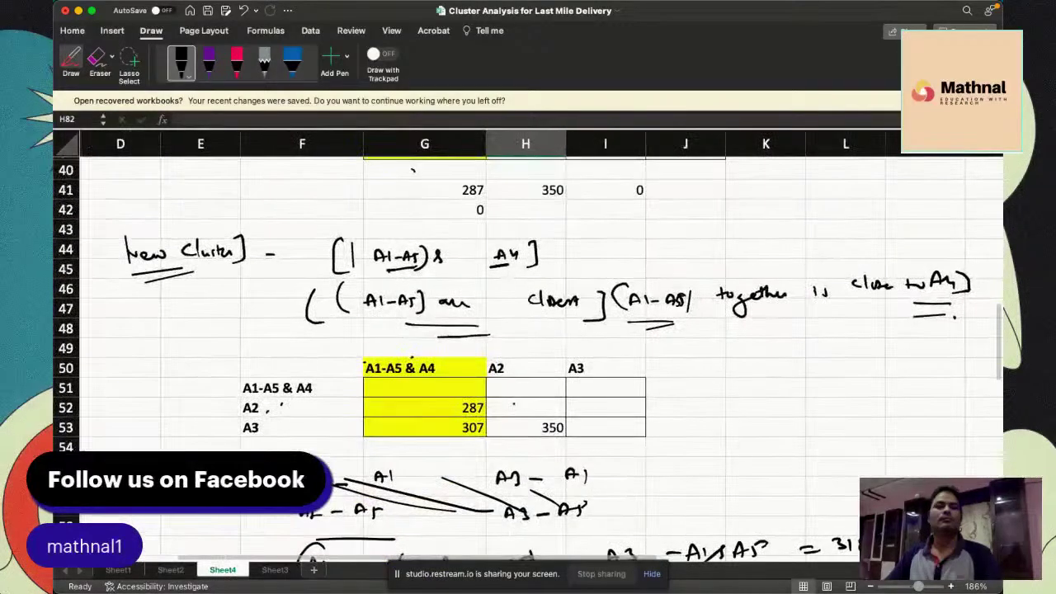
scroll(528, 346, "down", 20)
scroll(528, 347, "right", 3)
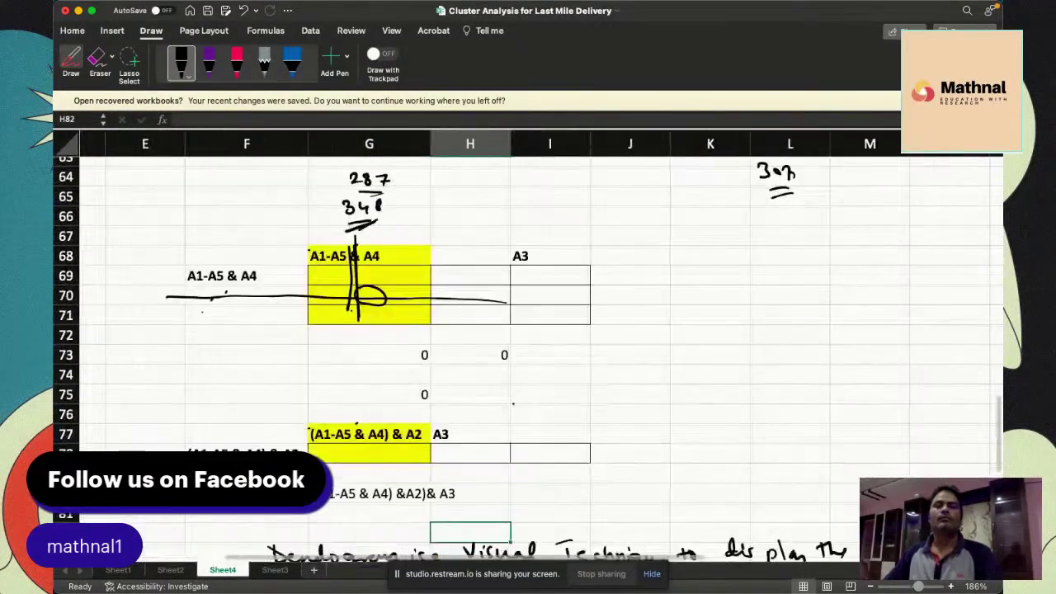
scroll(526, 408, "right", 1)
left_click_drag(728, 396, 727, 409)
left_click_drag(723, 415, 731, 417)
left_click_drag(732, 418, 748, 423)
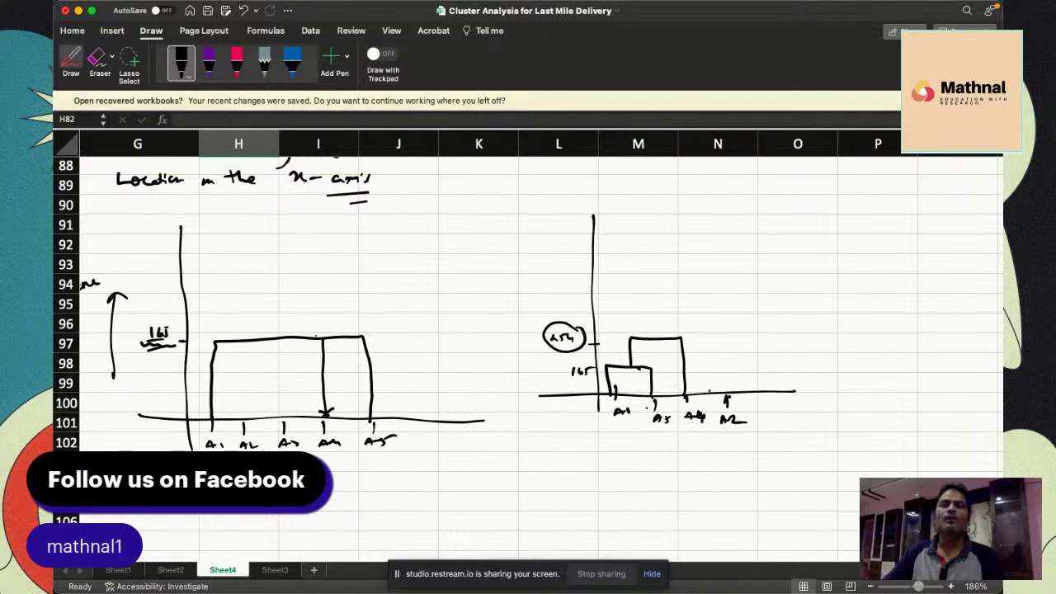
mouse_move(652, 339)
left_mouse_down()
mouse_move(652, 312)
mouse_move(717, 355)
mouse_move(722, 384)
left_mouse_up()
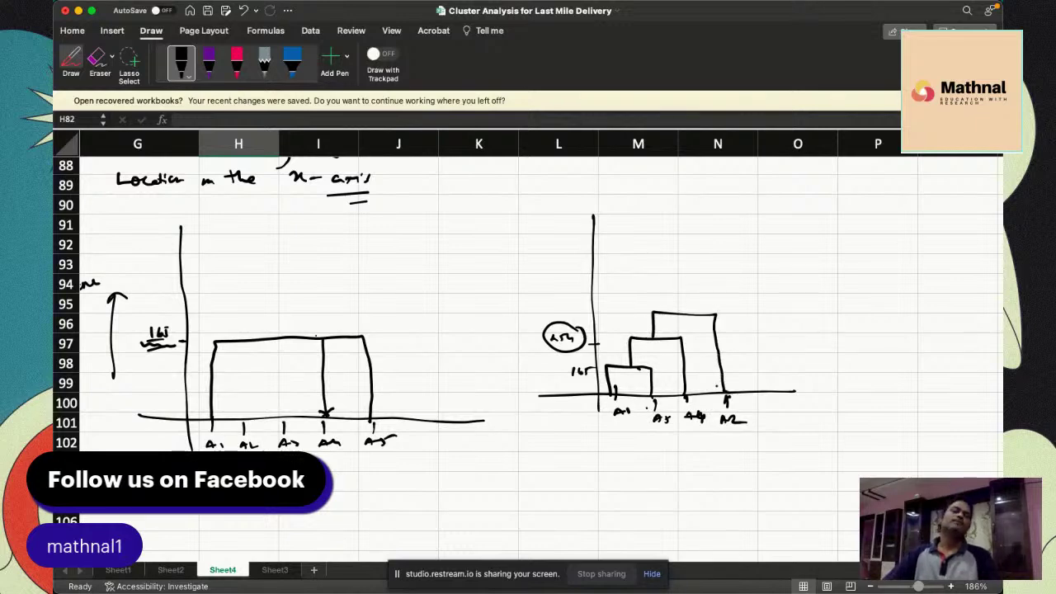
Add leader lines from the three dendrogram brackets and label them A1-A5, A1-A5-A4 and A1-A5-A4-A2
mouse_move(616, 367)
left_mouse_down()
mouse_move(625, 472)
mouse_move(613, 493)
mouse_move(624, 497)
left_mouse_up()
mouse_move(627, 277)
left_mouse_down()
mouse_move(635, 336)
mouse_move(617, 259)
mouse_move(622, 269)
mouse_move(639, 252)
left_mouse_up()
left_click_drag(639, 252, 668, 241)
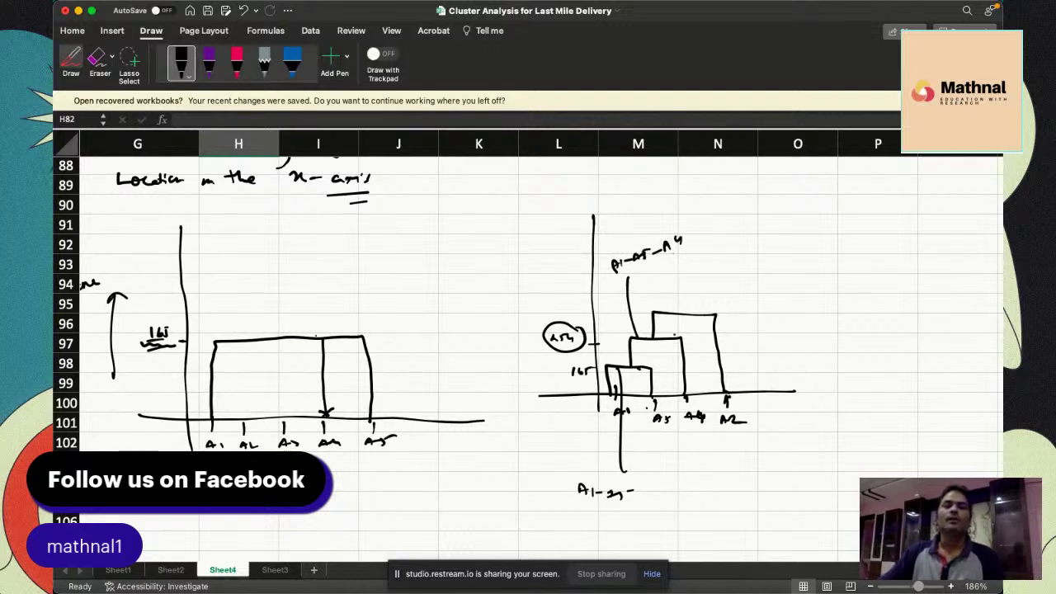
mouse_move(689, 314)
left_mouse_down()
mouse_move(728, 302)
mouse_move(747, 280)
left_mouse_up()
mouse_move(749, 283)
left_mouse_down()
mouse_move(810, 253)
mouse_move(817, 259)
left_mouse_up()
left_click_drag(733, 301, 786, 293)
Look up the A2 merge distance in the matrices, extend that bracket's height to the second vertical axis, and write 287 there
scroll(528, 346, "up", 10)
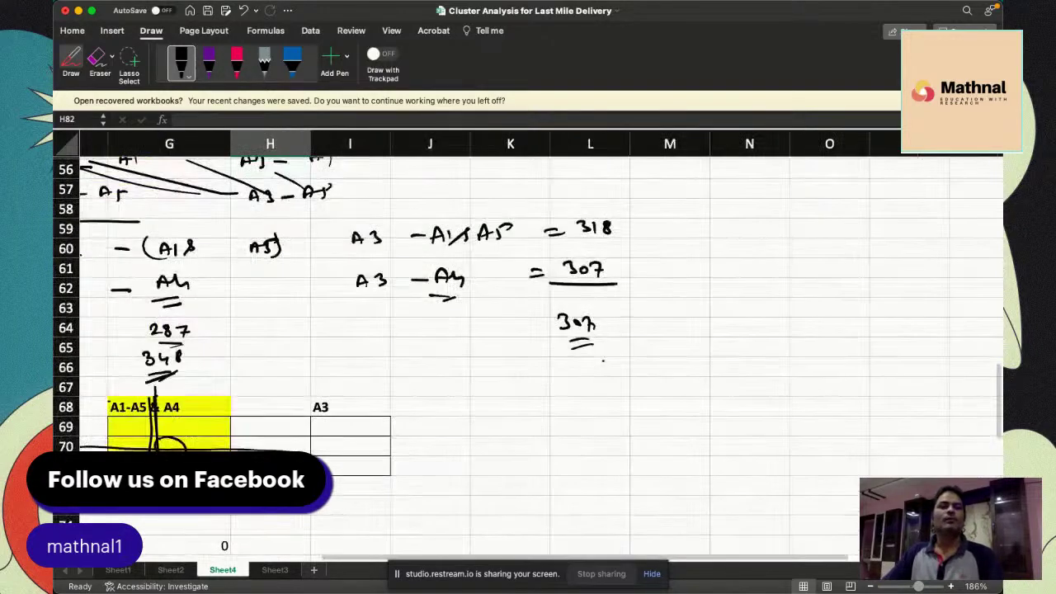
scroll(528, 346, "up", 5)
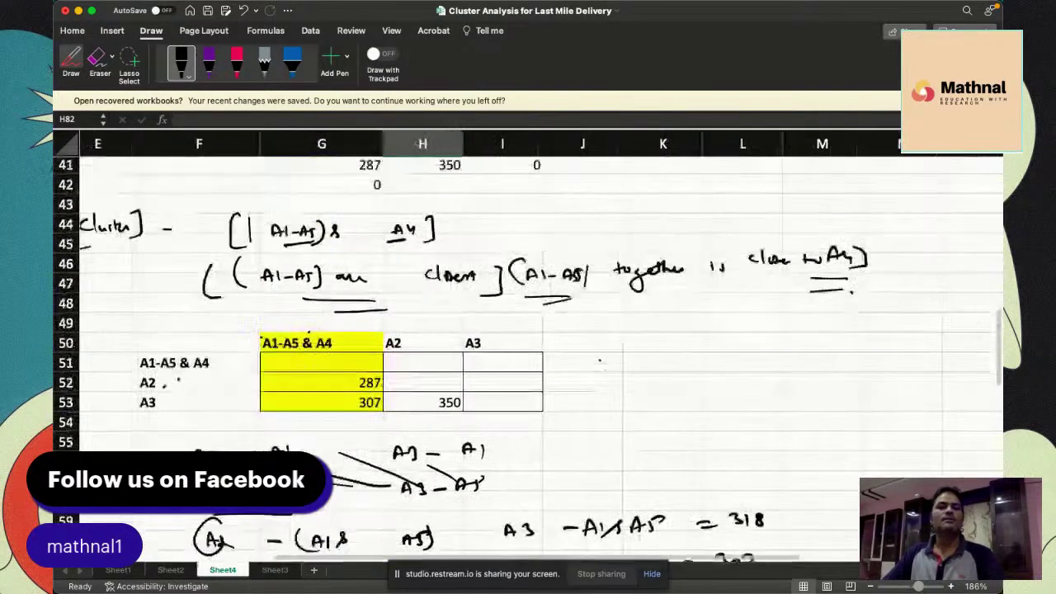
scroll(528, 347, "down", 2)
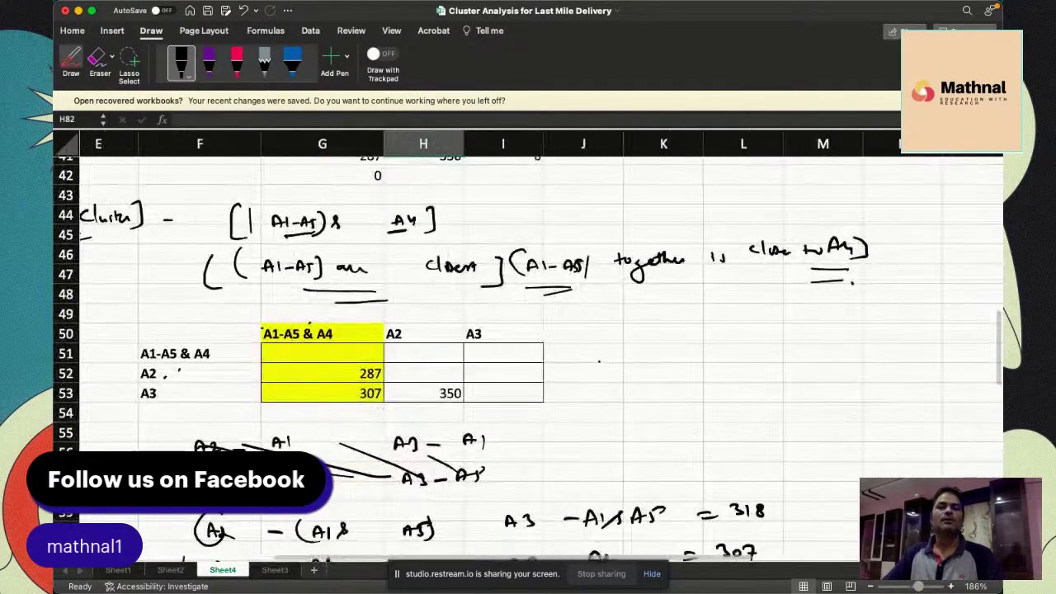
scroll(599, 360, "down", 10)
scroll(599, 360, "right", 2)
scroll(599, 361, "down", 5)
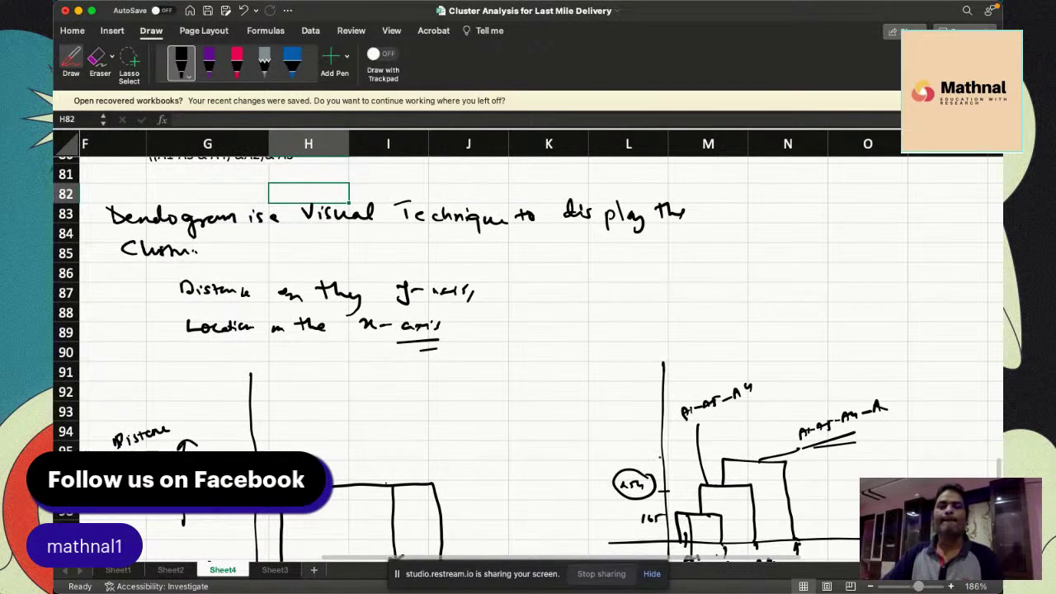
left_click_drag(660, 457, 719, 459)
left_click_drag(605, 442, 632, 452)
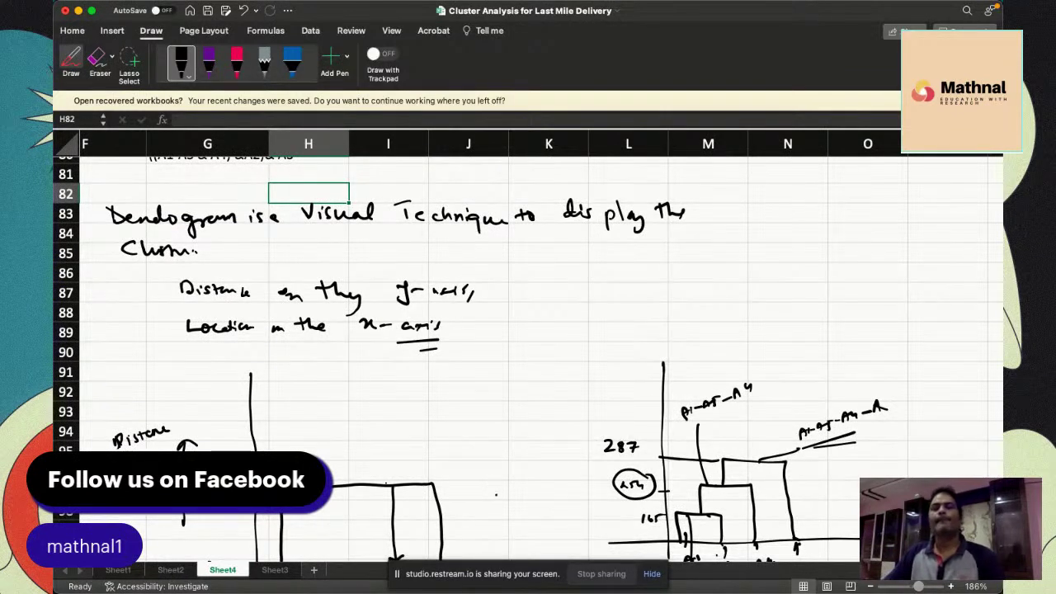
Add a tick after A2 on the second horizontal axis and label it A3
scroll(528, 347, "up", 4)
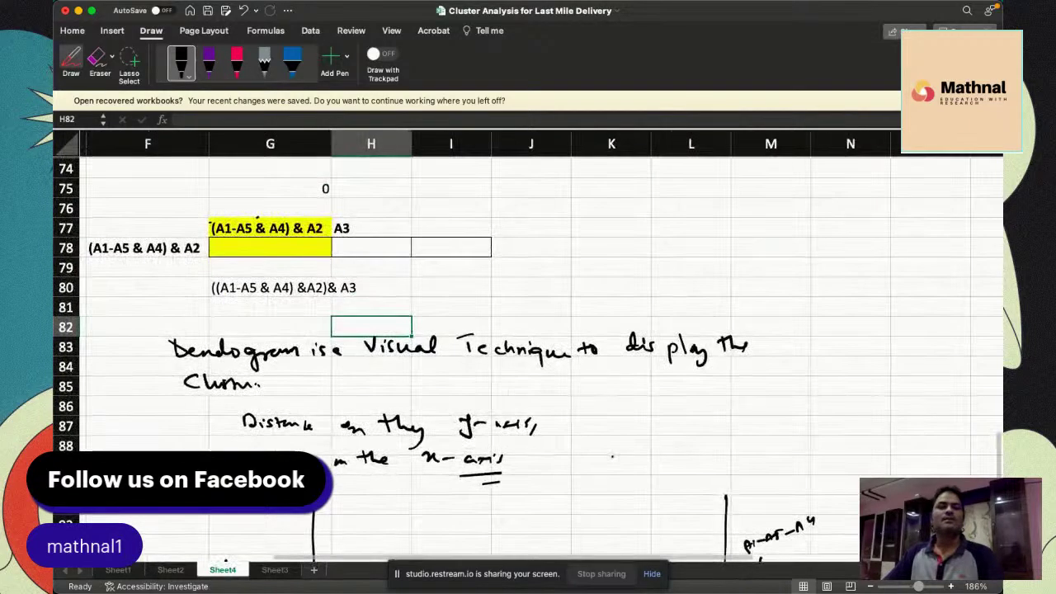
scroll(528, 346, "down", 10)
scroll(528, 347, "right", 4)
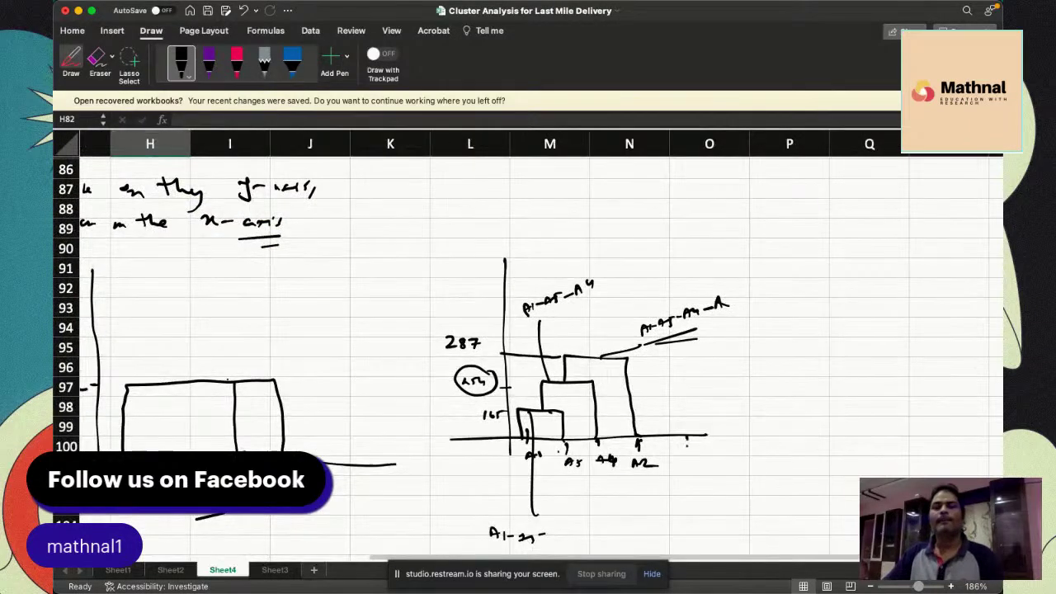
left_click_drag(683, 462, 693, 454)
mouse_move(695, 452)
left_mouse_down()
mouse_move(704, 457)
mouse_move(696, 463)
left_mouse_up()
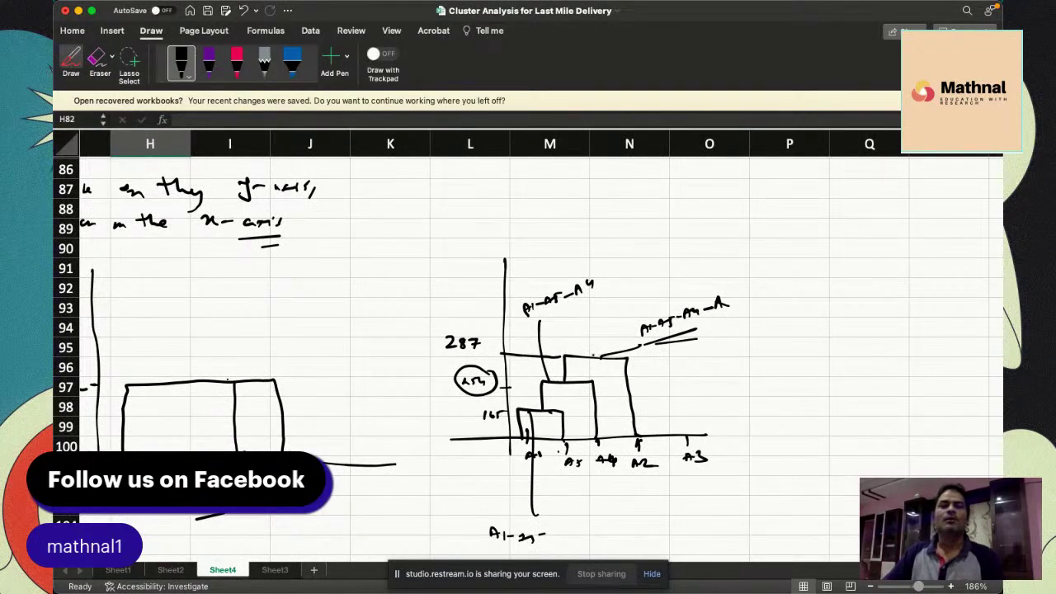
Look up the last merge distance, draw the highest bracket joining A3 to the cluster, and write 307 at its height on the axis
scroll(528, 346, "up", 2)
scroll(528, 347, "left", 3)
scroll(528, 347, "up", 8)
scroll(528, 347, "left", 1)
scroll(528, 347, "up", 6)
scroll(528, 346, "left", 1)
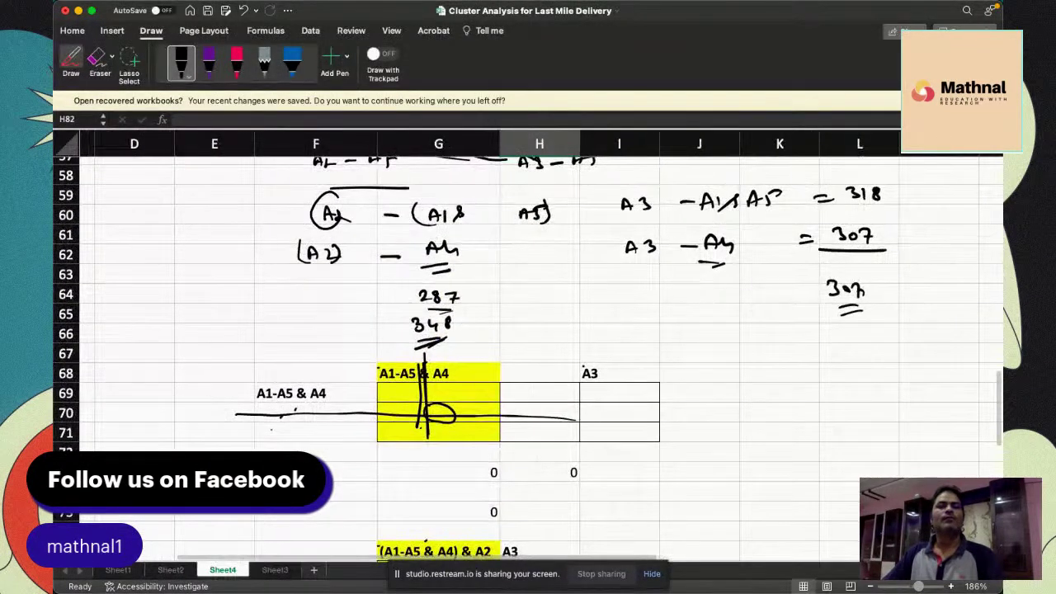
scroll(582, 366, "up", 3)
scroll(583, 366, "down", 8)
scroll(581, 368, "right", 1)
scroll(579, 368, "down", 6)
scroll(580, 369, "right", 1)
scroll(579, 369, "up", 3)
scroll(579, 369, "right", 1)
scroll(595, 358, "down", 6)
scroll(595, 358, "right", 1)
scroll(528, 347, "down", 8)
scroll(528, 346, "right", 1)
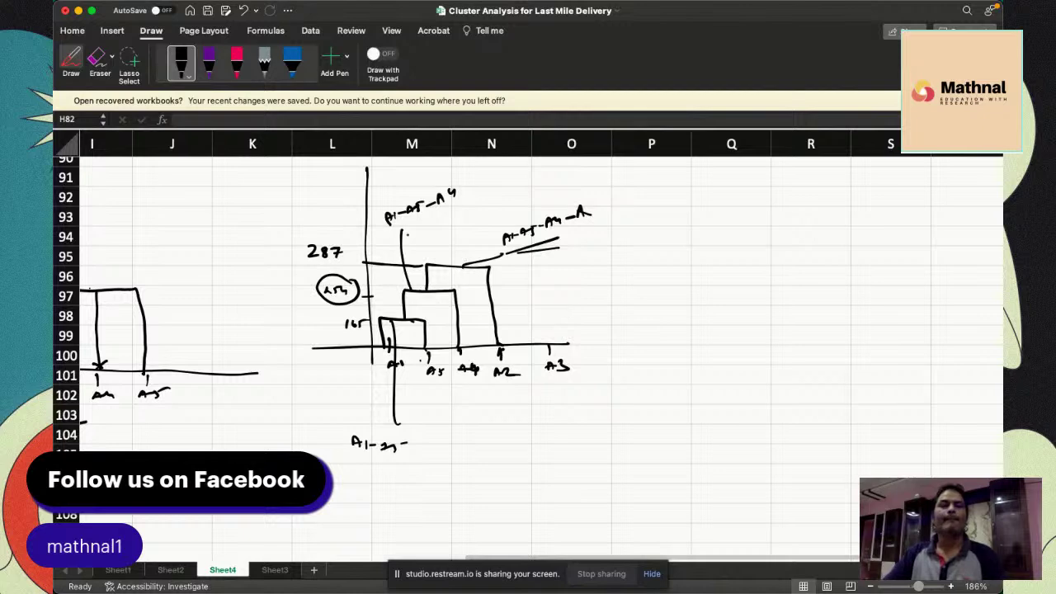
mouse_move(456, 265)
left_mouse_down()
mouse_move(456, 244)
mouse_move(528, 245)
mouse_move(541, 342)
left_mouse_up()
mouse_move(455, 245)
left_mouse_down()
mouse_move(307, 237)
mouse_move(322, 230)
left_mouse_up()
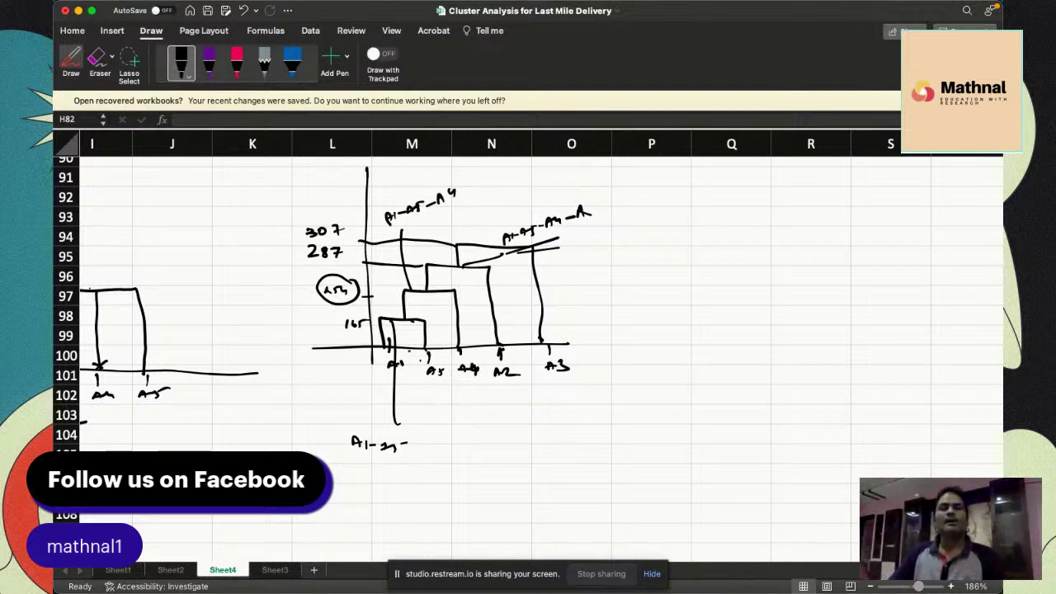
Below the second dendrogram, write [A1-A5] – Del and, under it, [A1-A5-A4] – Del
mouse_move(458, 435)
left_mouse_down()
mouse_move(503, 425)
mouse_move(496, 446)
mouse_move(514, 443)
mouse_move(447, 446)
left_mouse_up()
left_click_drag(538, 433, 555, 433)
mouse_move(561, 424)
left_mouse_down()
mouse_move(564, 437)
mouse_move(593, 422)
mouse_move(609, 431)
left_mouse_up()
left_click_drag(457, 482, 510, 471)
mouse_move(512, 478)
left_mouse_down()
mouse_move(540, 470)
mouse_move(554, 490)
left_mouse_up()
left_click_drag(455, 461, 450, 492)
left_click_drag(574, 476, 627, 482)
left_click_drag(627, 476, 650, 473)
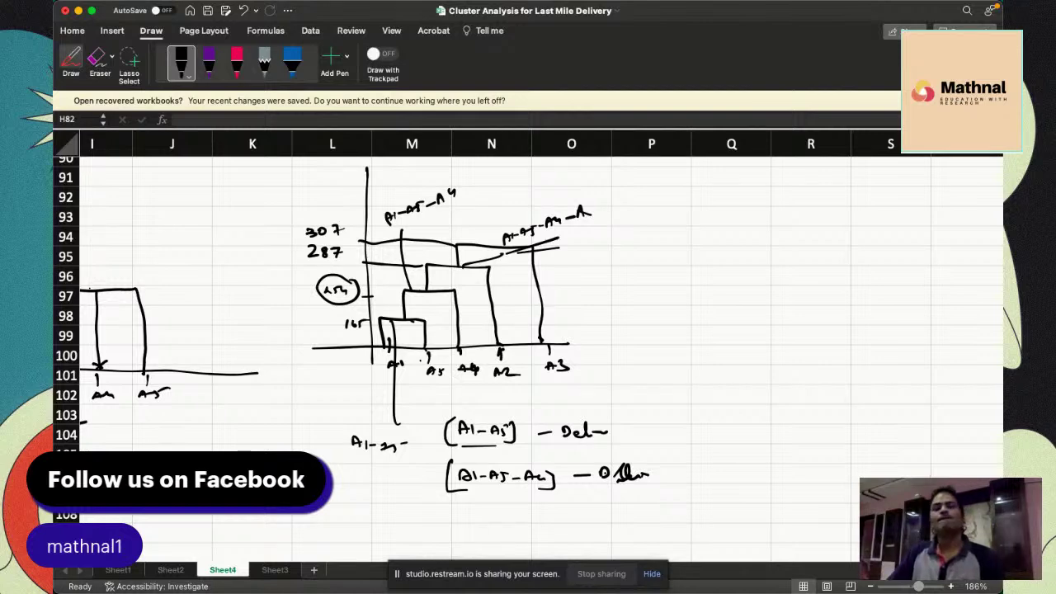
Write = 165 after the A1-A5 line and = 254 after the A1-A5-A4 line, underlining the second cluster and its distance
left_click_drag(627, 429, 643, 429)
left_click_drag(627, 436, 644, 434)
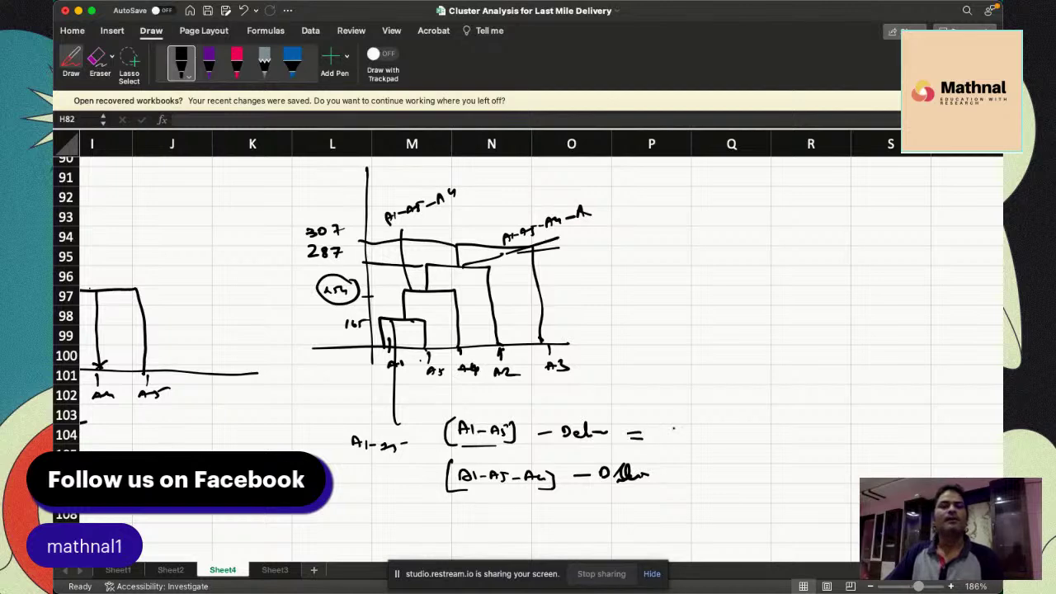
mouse_move(672, 424)
left_mouse_down()
mouse_move(673, 435)
mouse_move(710, 441)
left_mouse_up()
left_click(703, 438)
left_click_drag(483, 489, 532, 497)
left_click_drag(659, 471, 669, 470)
left_click_drag(659, 477, 670, 476)
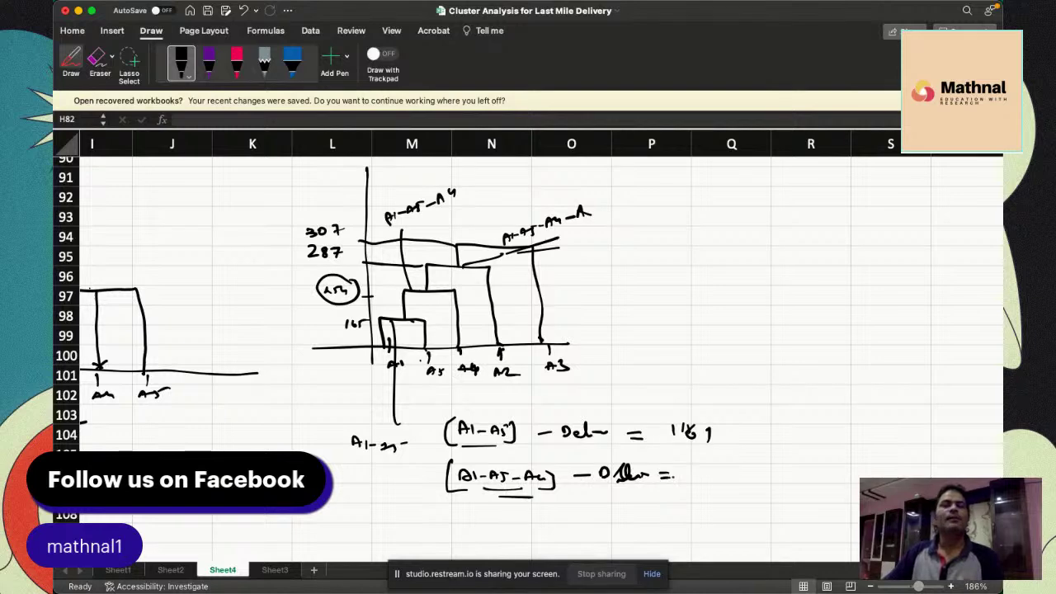
mouse_move(681, 469)
left_mouse_down()
mouse_move(696, 480)
mouse_move(717, 464)
mouse_move(726, 487)
left_mouse_up()
left_click(703, 476)
mouse_move(685, 488)
left_mouse_down()
mouse_move(731, 485)
mouse_move(734, 495)
left_mouse_up()
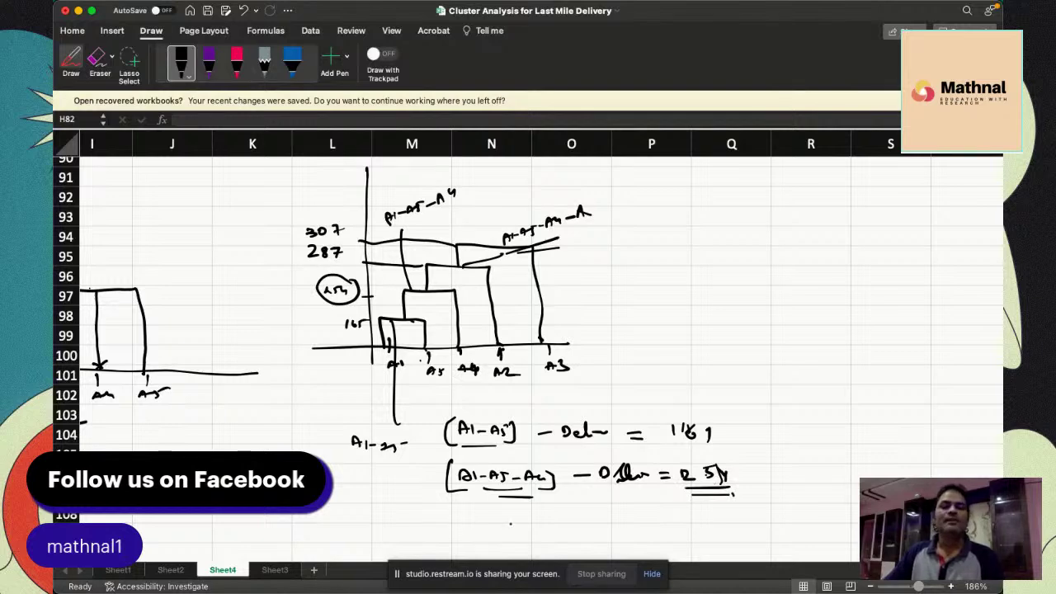
Write a third delivery line, A1-A5-A4 – A2 – Del = 287, below the first two
left_click_drag(466, 521, 508, 521)
left_click_drag(513, 519, 534, 509)
left_click_drag(534, 510, 550, 520)
mouse_move(554, 516)
left_mouse_down()
mouse_move(589, 508)
mouse_move(594, 520)
left_mouse_up()
mouse_move(596, 511)
left_mouse_down()
mouse_move(602, 519)
mouse_move(660, 505)
mouse_move(670, 518)
left_mouse_up()
mouse_move(670, 507)
left_mouse_down()
mouse_move(675, 520)
mouse_move(697, 513)
left_mouse_up()
left_click_drag(686, 518, 731, 518)
left_click_drag(743, 509, 756, 521)
left_click_drag(758, 514, 774, 515)
Write a fourth line, A1-A5-A4-A2-A3 = 307, below the other delivery lines
scroll(528, 347, "down", 4)
mouse_move(469, 477)
left_mouse_down()
mouse_move(472, 466)
mouse_move(483, 477)
left_mouse_up()
left_click(507, 472)
left_click_drag(490, 472, 513, 476)
mouse_move(516, 468)
left_mouse_down()
mouse_move(518, 477)
mouse_move(625, 467)
mouse_move(630, 479)
mouse_move(653, 469)
left_mouse_up()
left_click_drag(642, 478, 654, 477)
left_click(679, 461)
scroll(528, 347, "up", 5)
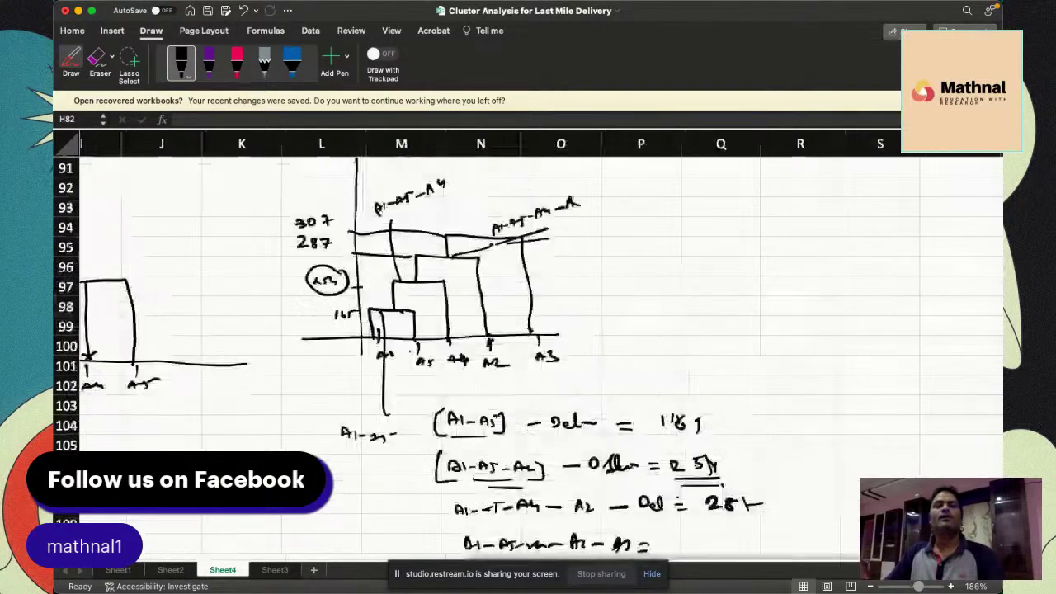
left_click(693, 542)
mouse_move(678, 536)
left_mouse_down()
mouse_move(682, 544)
mouse_move(695, 534)
left_mouse_up()
left_click_drag(704, 533, 709, 545)
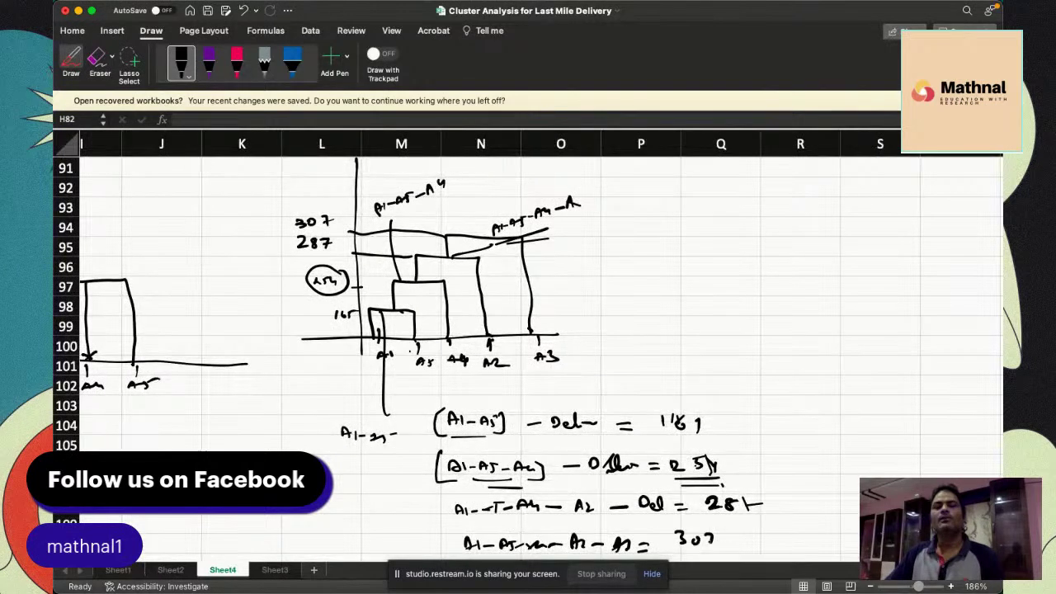
left_click_drag(706, 453, 714, 458)
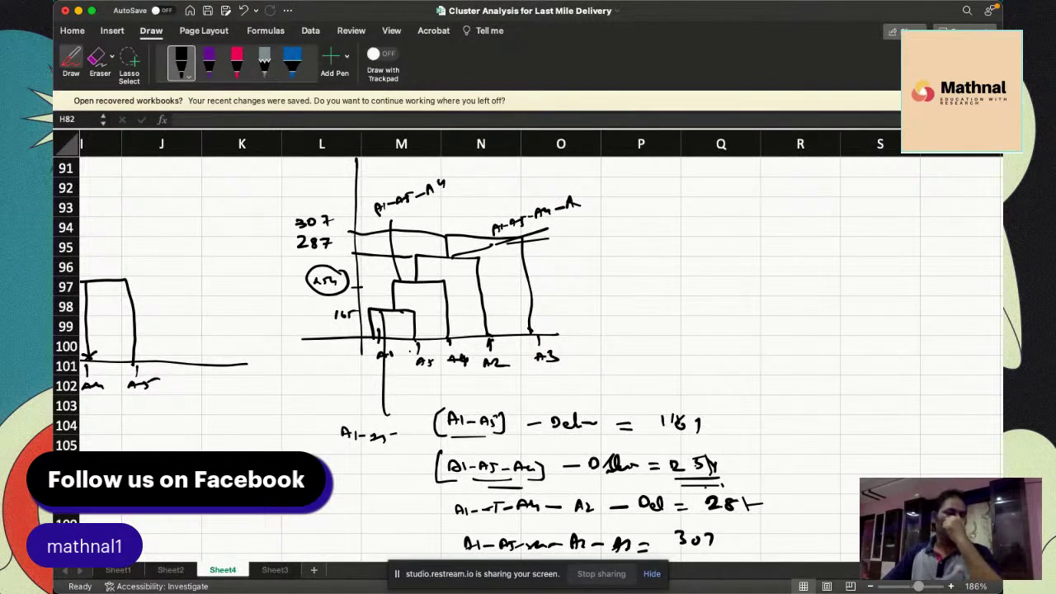
Draw a vertical divider beside the delivery lines, scratch out a first A1 entry, and write A1 – A5 = D1 beneath it
scroll(528, 346, "right", 3)
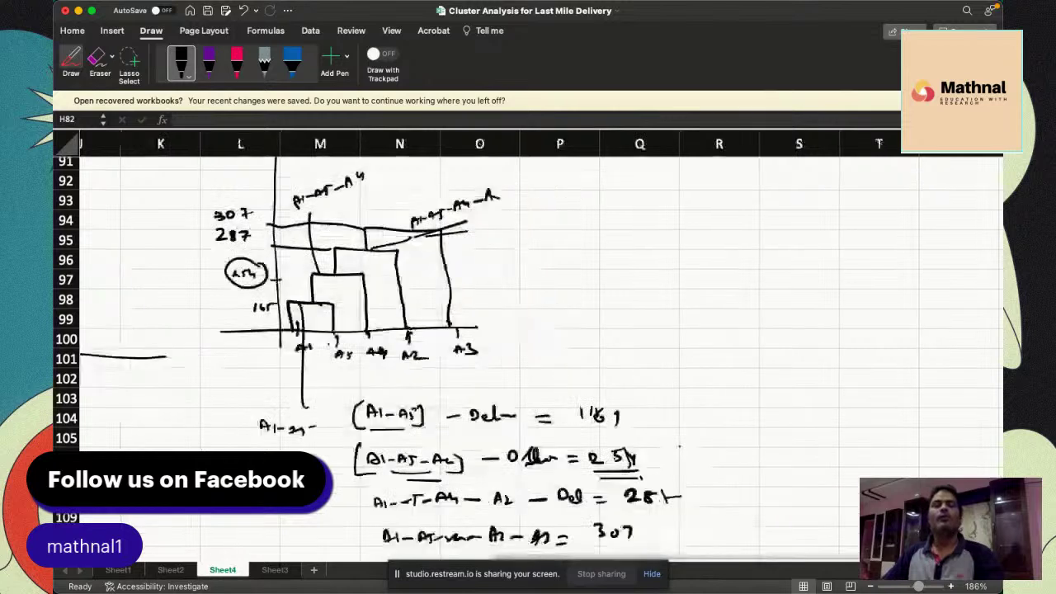
left_click_drag(670, 378, 669, 498)
mouse_move(705, 411)
left_mouse_down()
mouse_move(721, 401)
mouse_move(720, 413)
mouse_move(748, 407)
mouse_move(727, 414)
left_mouse_up()
left_click_drag(747, 401, 806, 405)
left_click_drag(723, 406, 786, 405)
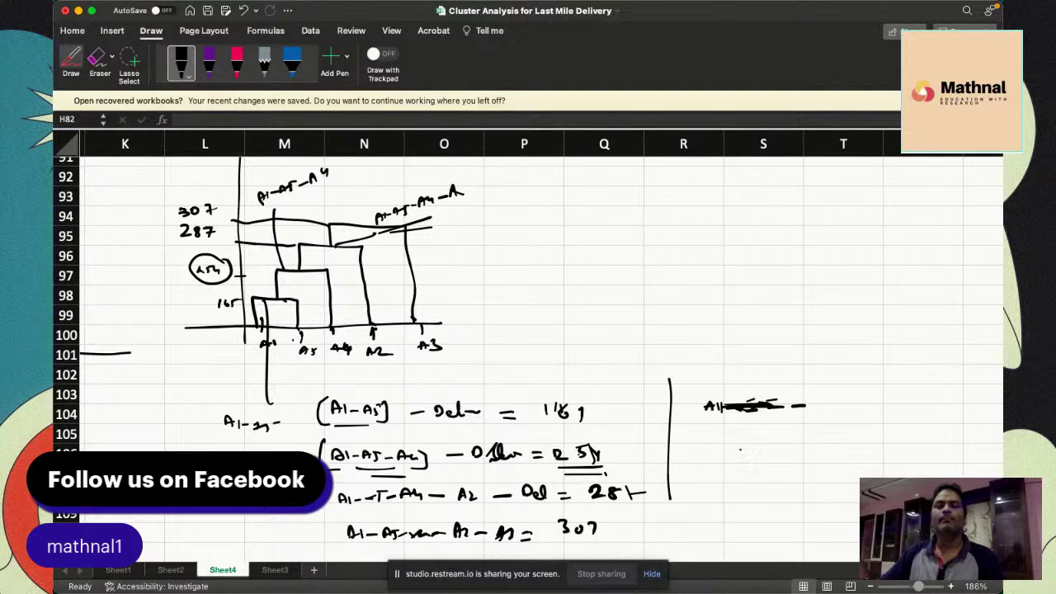
left_click_drag(718, 446, 761, 440)
mouse_move(765, 448)
left_mouse_down()
mouse_move(771, 433)
mouse_move(776, 447)
left_mouse_up()
left_click_drag(766, 443, 789, 435)
left_click_drag(792, 438, 821, 447)
left_click_drag(834, 436, 835, 447)
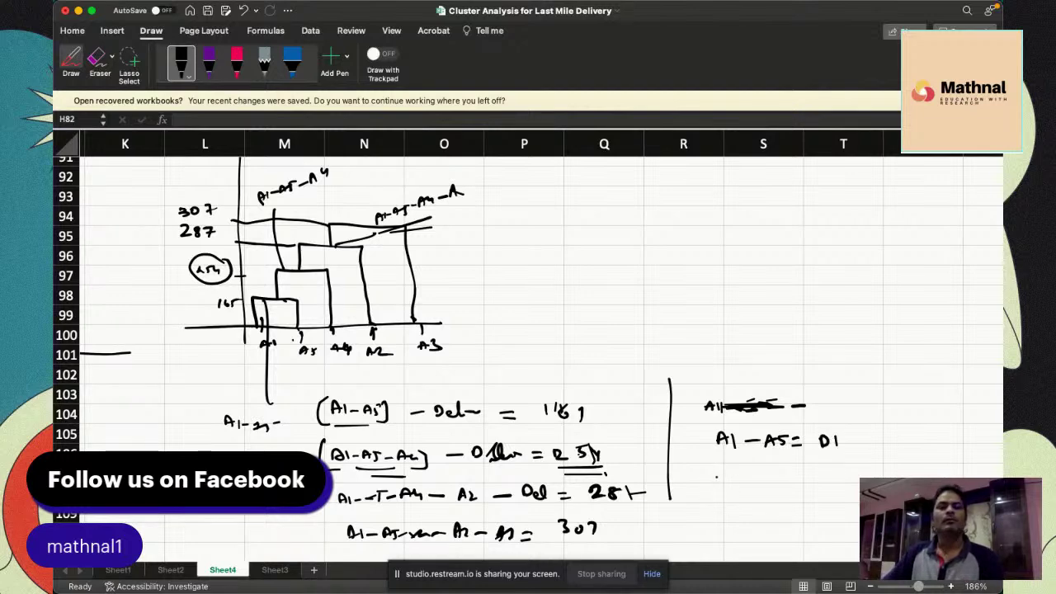
Below A1 – A5 = D1, write A4-A2 continued by A3 – D2, and underline D2
left_click_drag(716, 484, 726, 484)
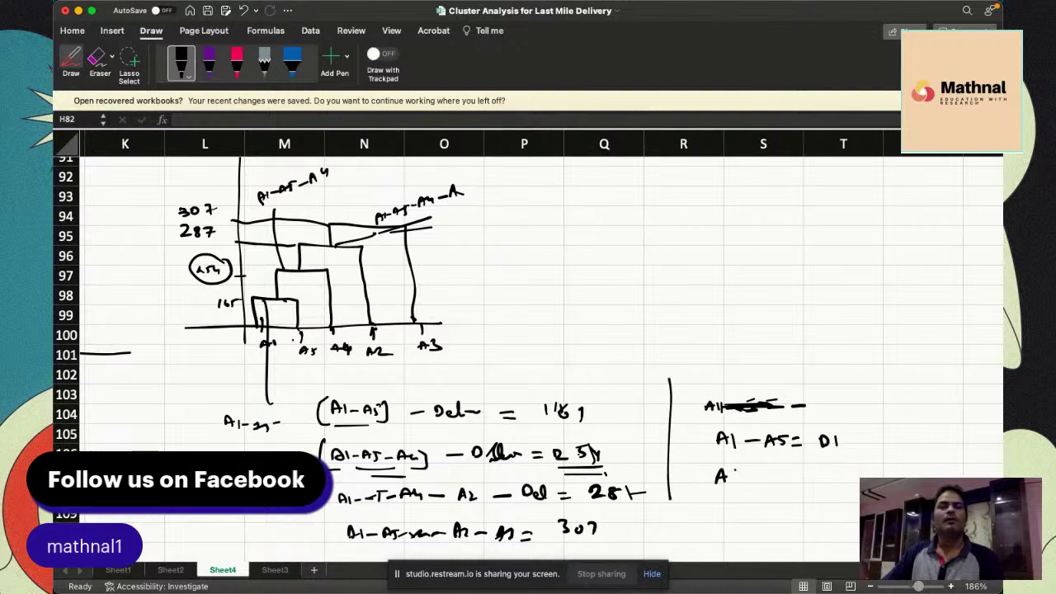
mouse_move(733, 468)
left_mouse_down()
mouse_move(740, 480)
mouse_move(756, 475)
left_mouse_up()
left_click_drag(759, 480, 846, 481)
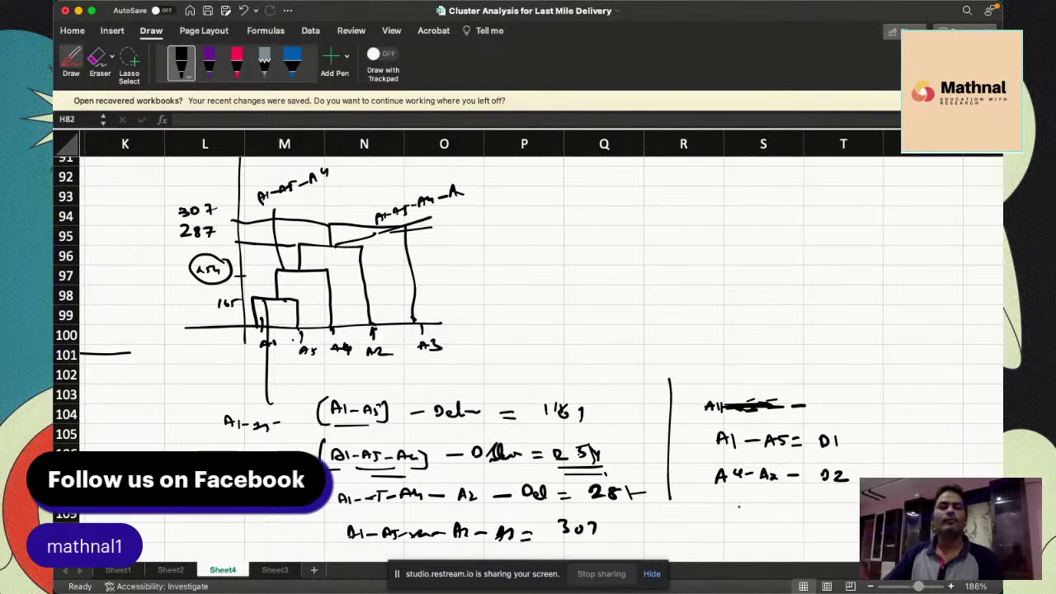
mouse_move(772, 493)
left_mouse_down()
mouse_move(798, 515)
mouse_move(814, 512)
left_mouse_up()
mouse_move(828, 473)
left_mouse_down()
mouse_move(842, 479)
mouse_move(831, 513)
mouse_move(850, 512)
mouse_move(846, 524)
left_mouse_up()
left_click_drag(832, 529, 848, 530)
Draw another vertical divider around column U and write A1-A5-A4 = D1 and A2-A3 = D2 beside it
scroll(528, 330, "right", 5)
mouse_move(731, 430)
left_mouse_down()
mouse_move(745, 559)
mouse_move(759, 449)
mouse_move(771, 451)
left_mouse_up()
mouse_move(774, 447)
left_mouse_down()
mouse_move(804, 447)
mouse_move(806, 437)
mouse_move(815, 446)
left_mouse_up()
left_click(806, 440)
left_click(853, 447)
left_click_drag(822, 449, 865, 443)
left_click_drag(853, 449, 908, 453)
left_click(910, 452)
left_click_drag(757, 481, 811, 466)
left_click(773, 473)
mouse_move(811, 466)
left_mouse_down()
mouse_move(815, 477)
mouse_move(848, 475)
left_mouse_up()
left_click(835, 473)
left_click(835, 480)
left_click_drag(836, 481, 875, 478)
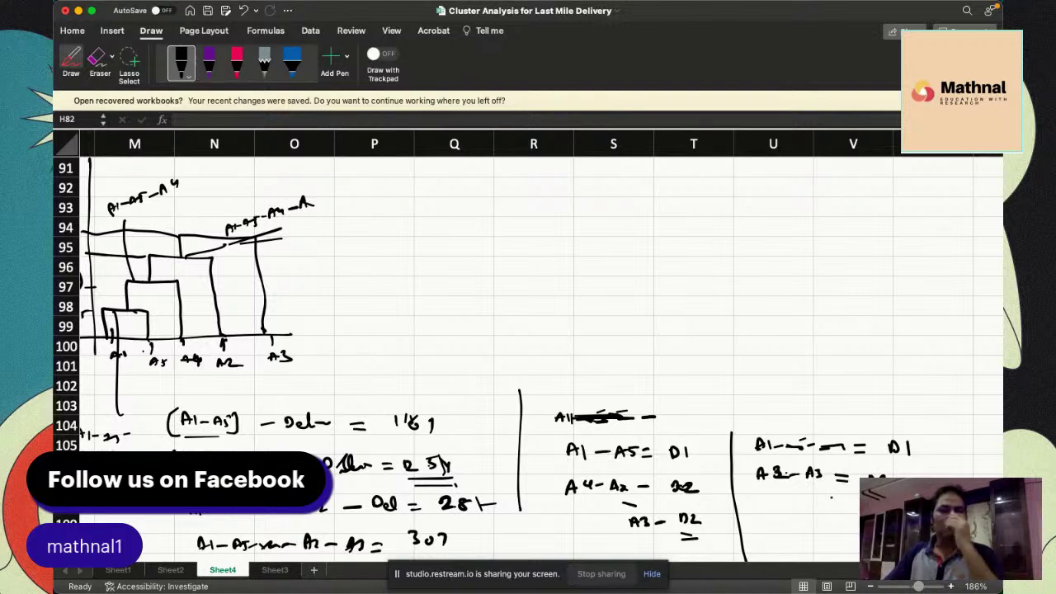
Mark A3's branch in the second dendrogram with two short strokes, and double-underline the fourth delivery line below it
scroll(528, 347, "left", 5)
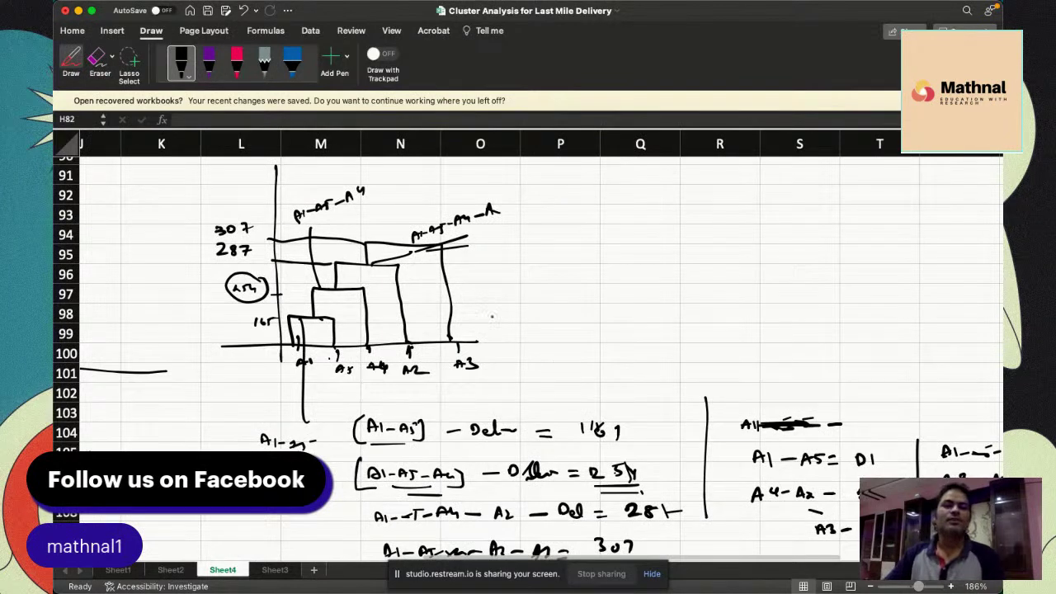
left_click_drag(444, 297, 469, 295)
left_click_drag(450, 305, 468, 304)
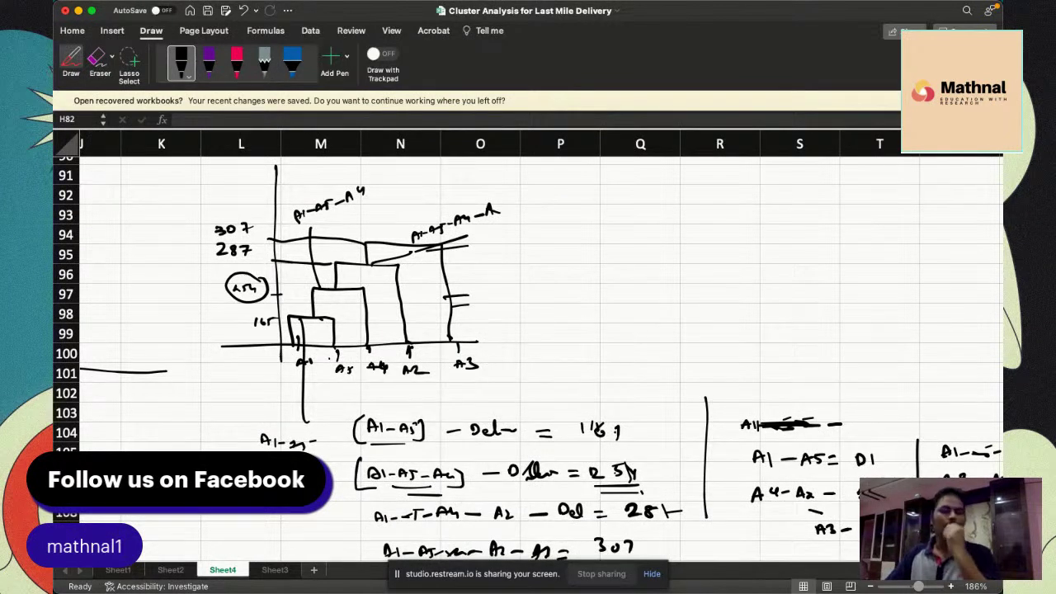
scroll(528, 347, "down", 5)
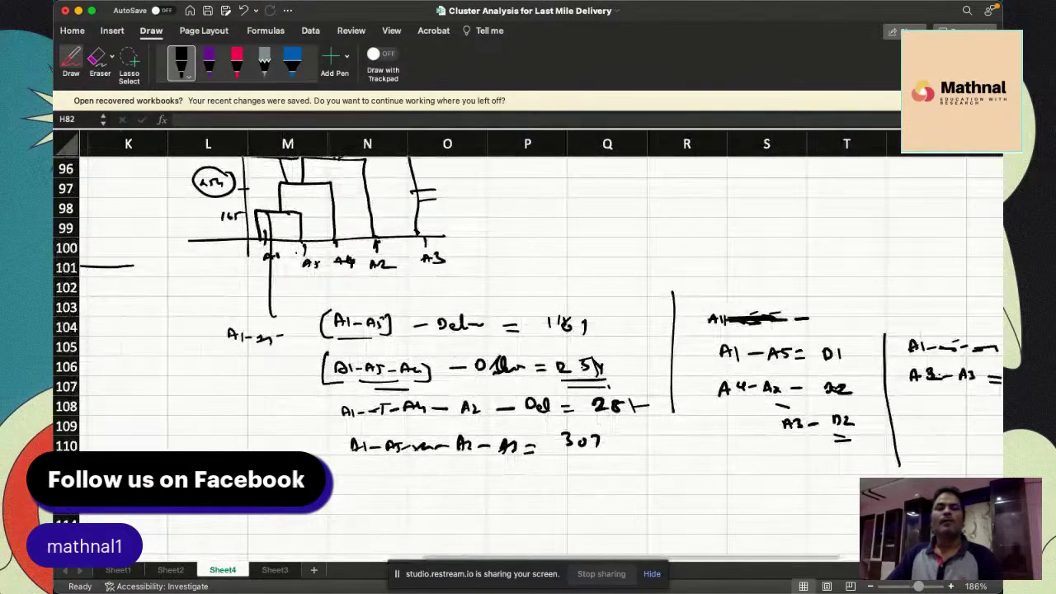
left_click_drag(461, 474, 495, 482)
scroll(528, 346, "up", 2)
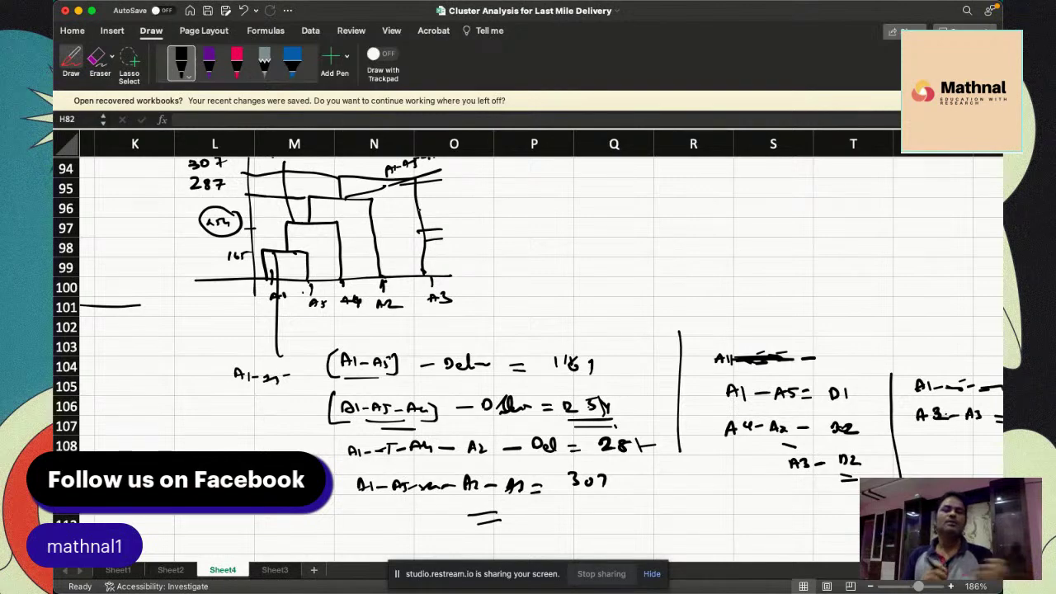
Go back over the dendrograms and merge calculations up to the original A1–A5 distance matrix at the sheet's start
scroll(528, 347, "up", 15)
scroll(528, 347, "left", 3)
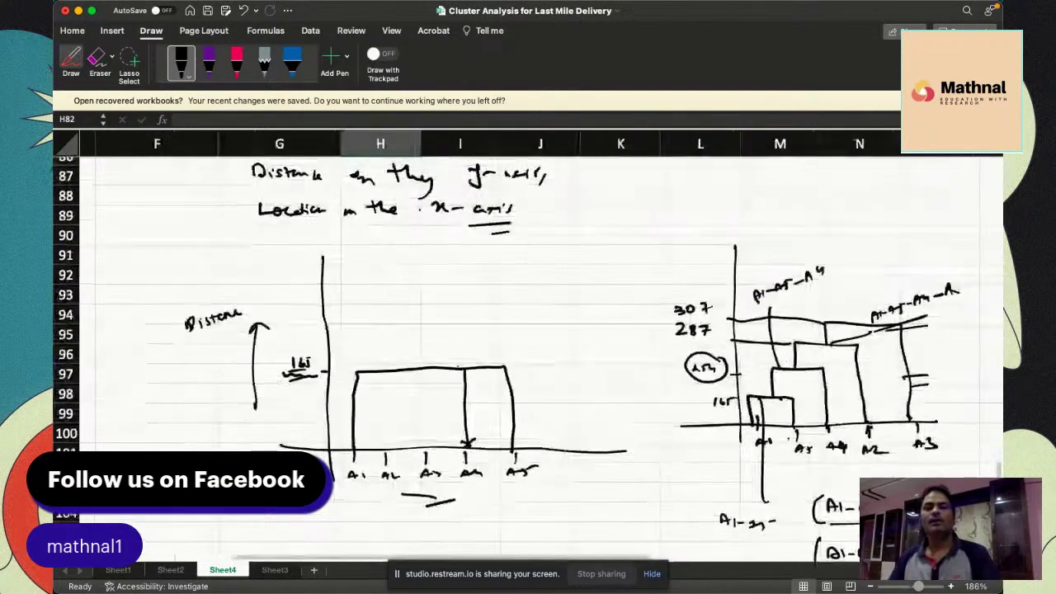
scroll(528, 346, "up", 15)
scroll(528, 346, "left", 2)
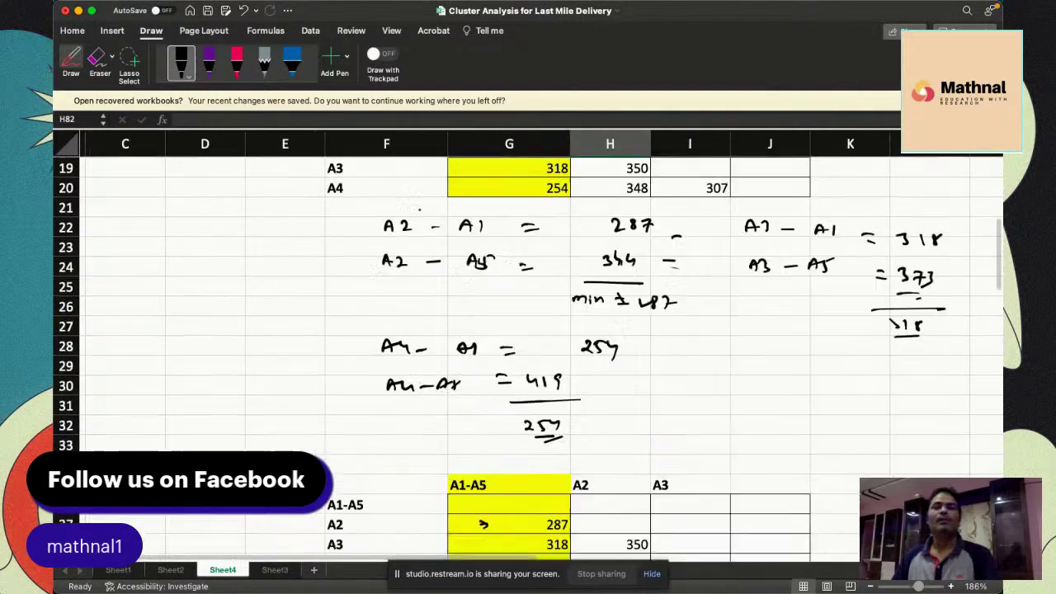
scroll(528, 347, "right", 2)
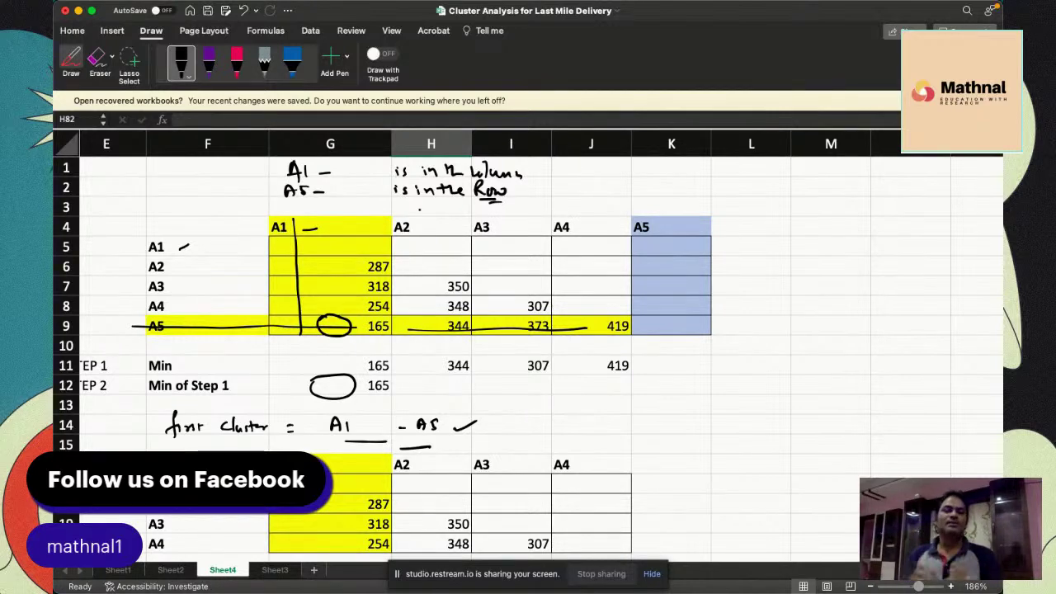
Switch to OneNote, look over the handwritten cluster analysis notes, and close the OneNote window
mouse_move(550, 591)
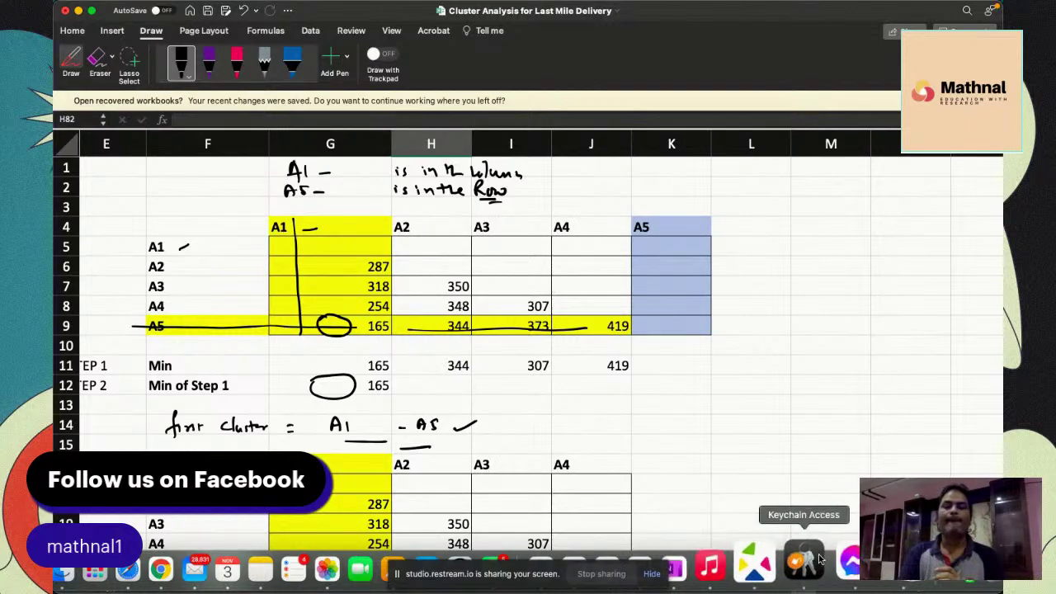
left_click(702, 561)
scroll(623, 480, "down", 3)
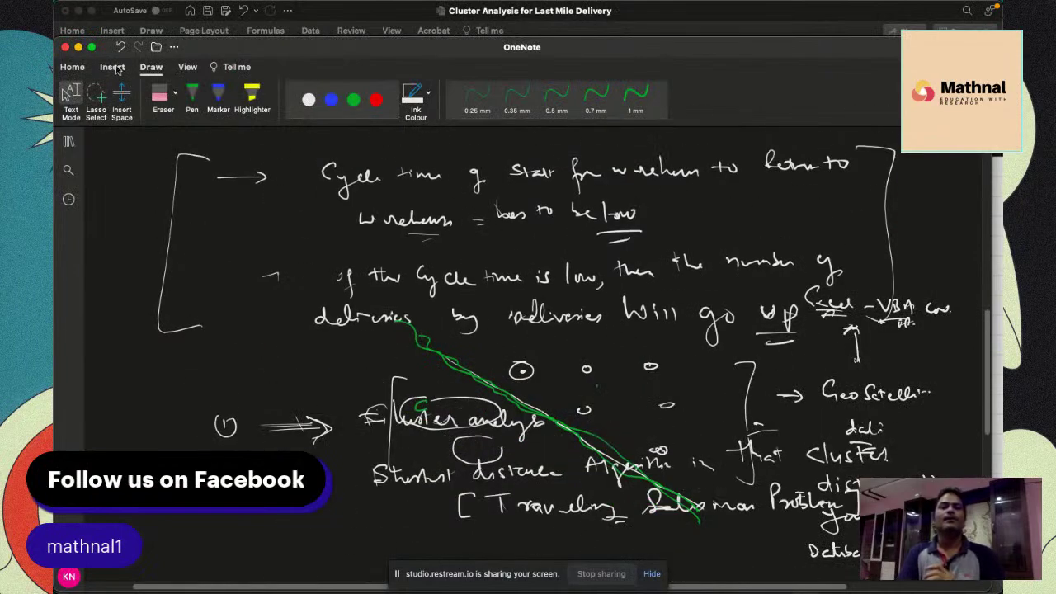
left_click(66, 46)
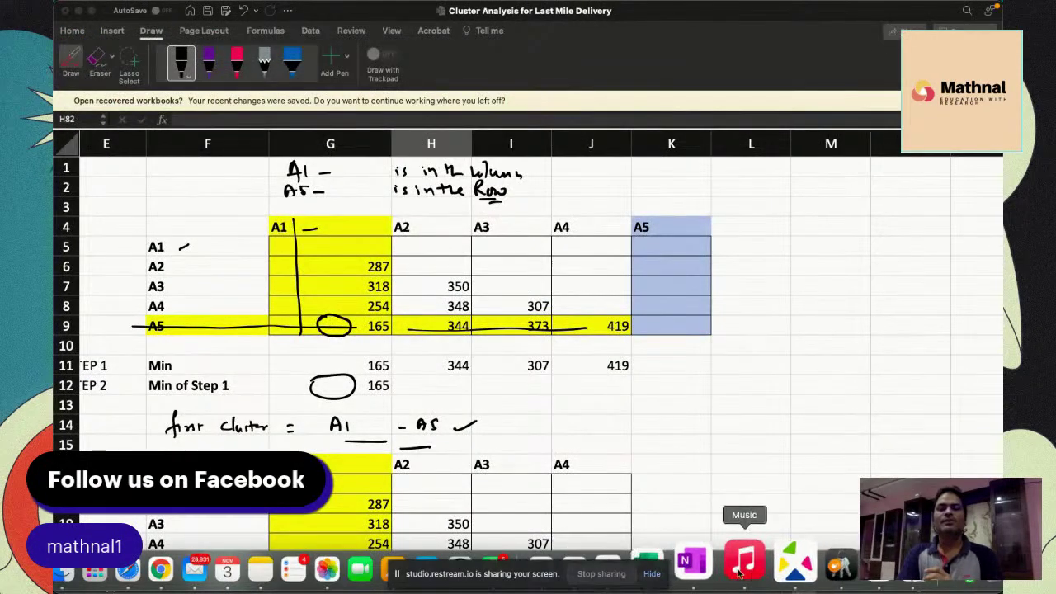
Switch to OneNote and handwrite "Divide the total Delivery location into clusters" in green below the D-C-P-H matrix, circling the last words and bracketing the sentence
left_click(713, 569)
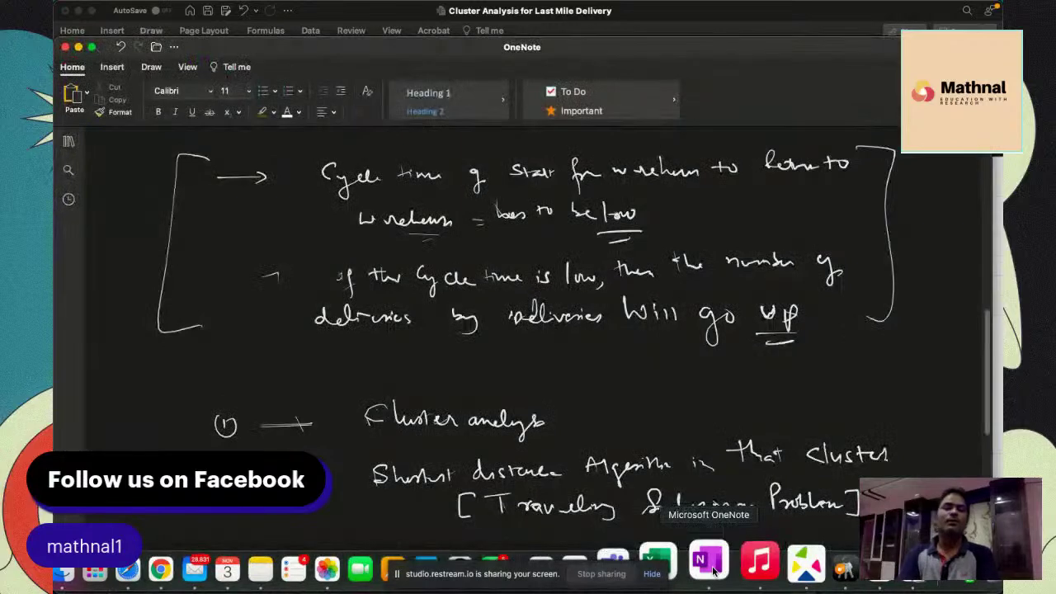
scroll(665, 370, "down", 10)
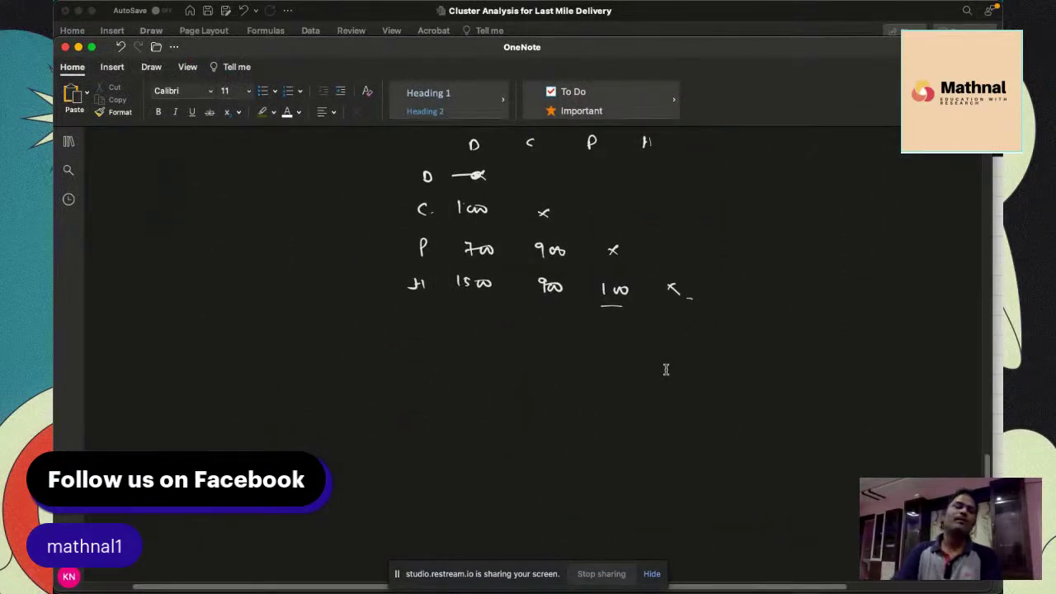
left_click(151, 67)
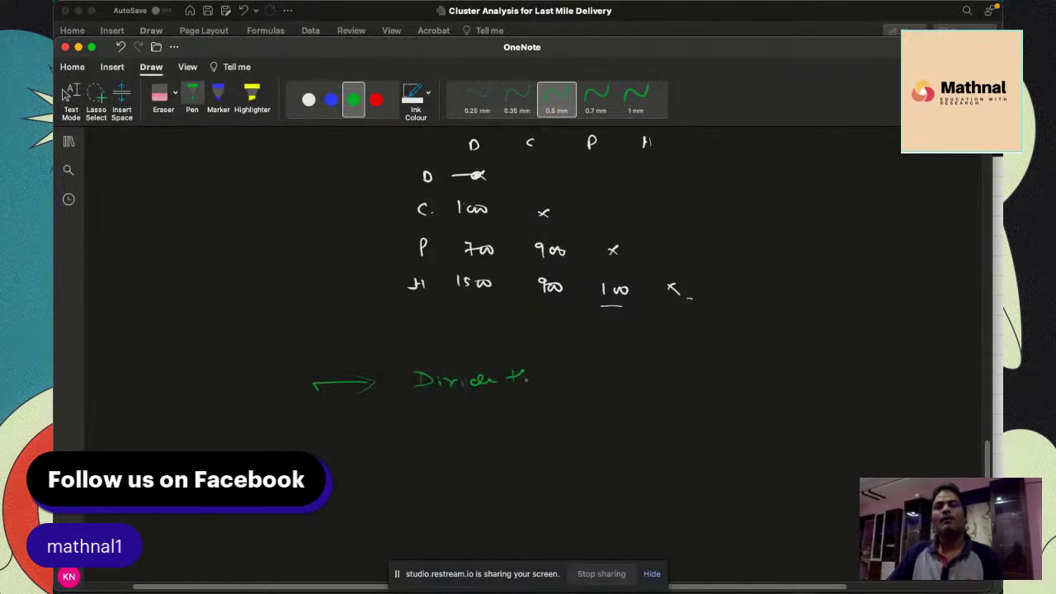
left_click_drag(569, 371, 750, 370)
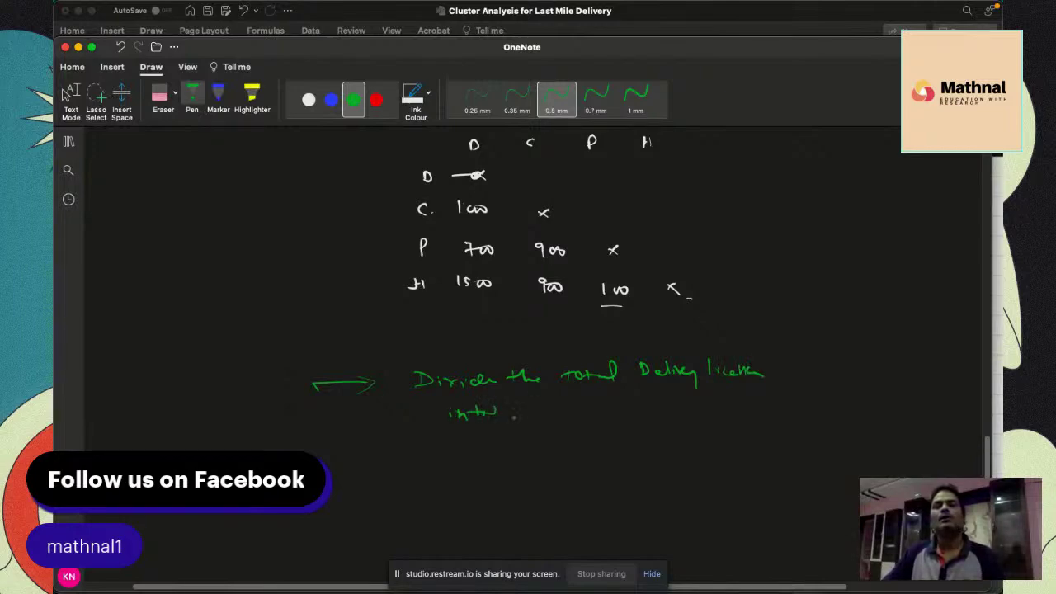
mouse_move(512, 409)
left_mouse_down()
mouse_move(546, 412)
mouse_move(524, 416)
left_mouse_up()
mouse_move(574, 401)
left_mouse_down()
mouse_move(462, 394)
mouse_move(570, 429)
left_mouse_up()
left_click_drag(784, 361, 731, 425)
left_click(71, 97)
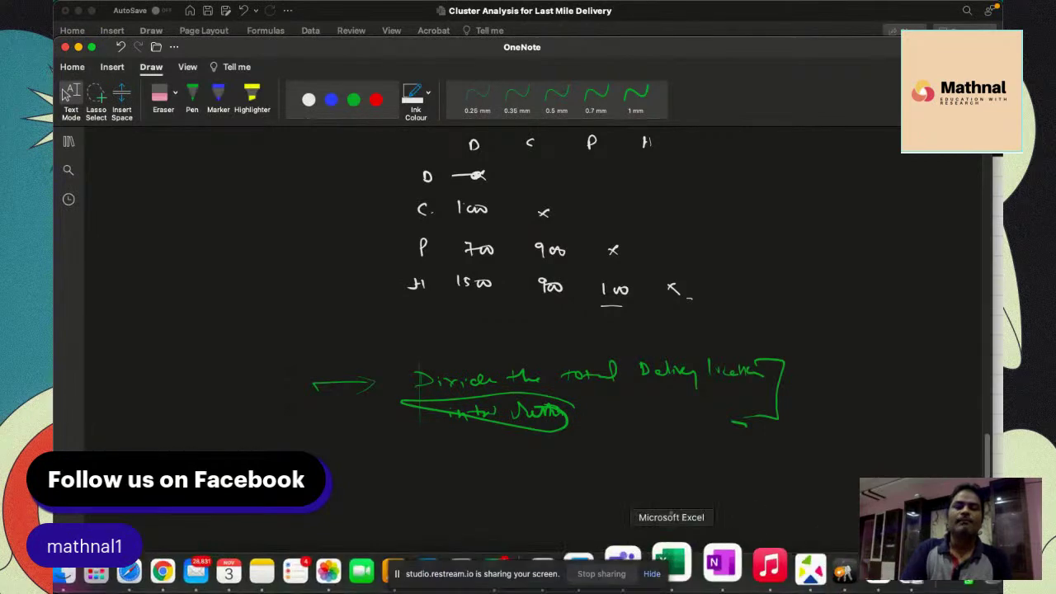
Switch back to Excel and copy the larger A1–A10 distance matrix, C48:L57, from Sheet2
left_click(674, 563)
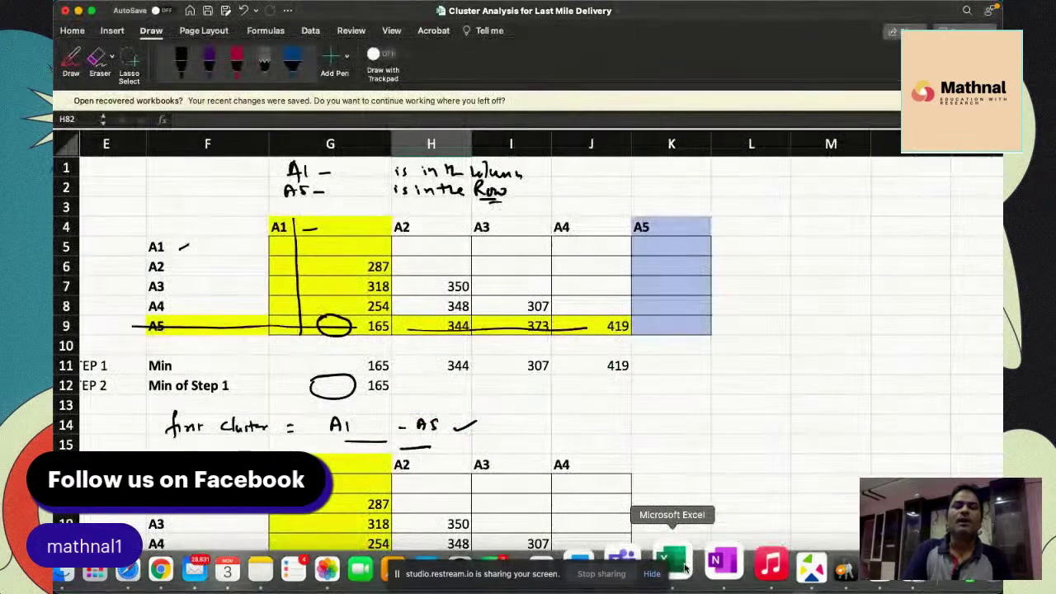
left_click(72, 59)
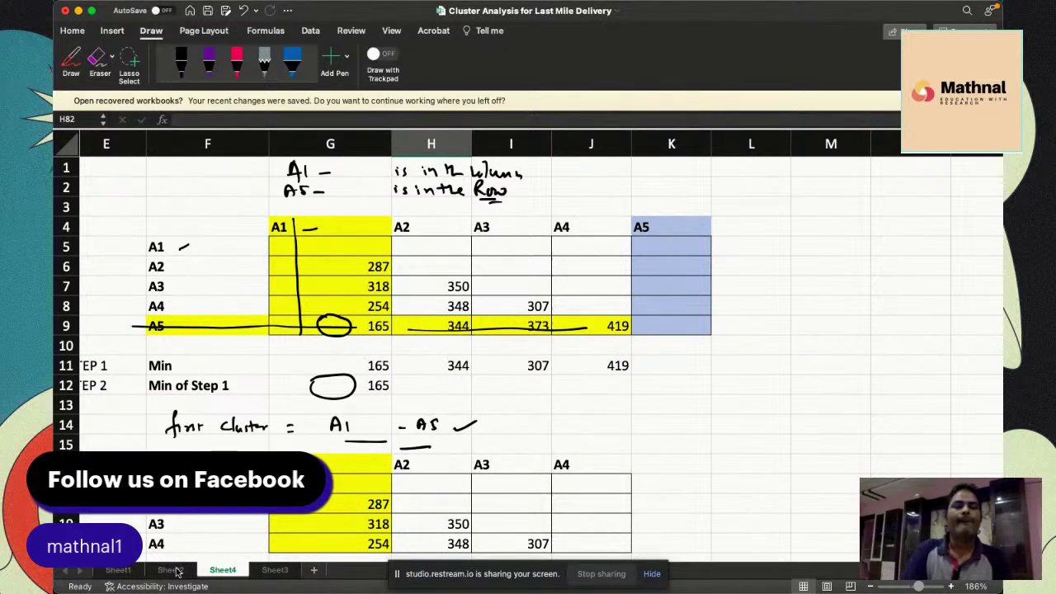
left_click(182, 231)
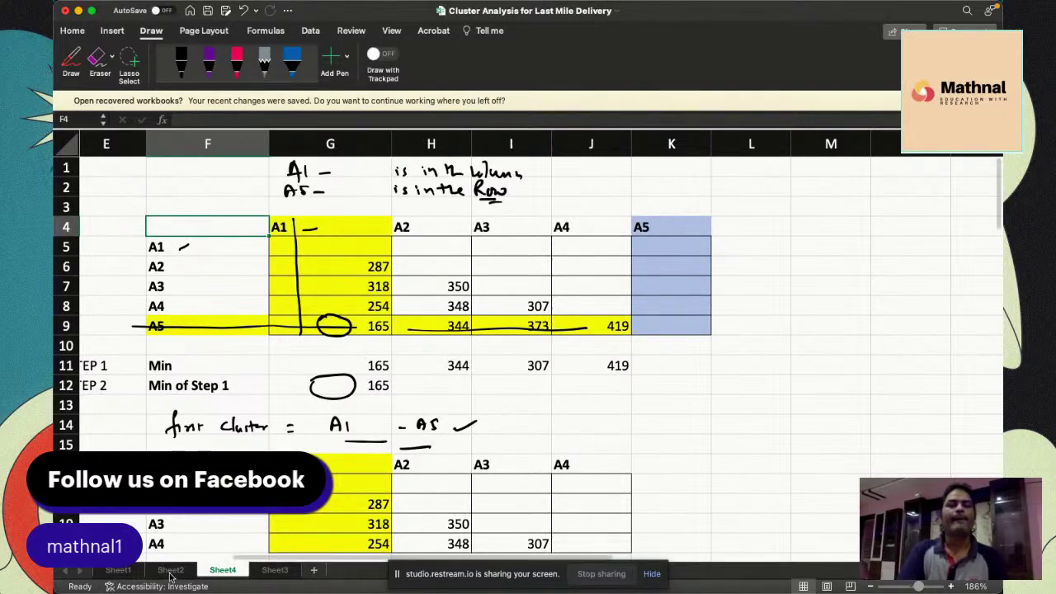
left_click(170, 569)
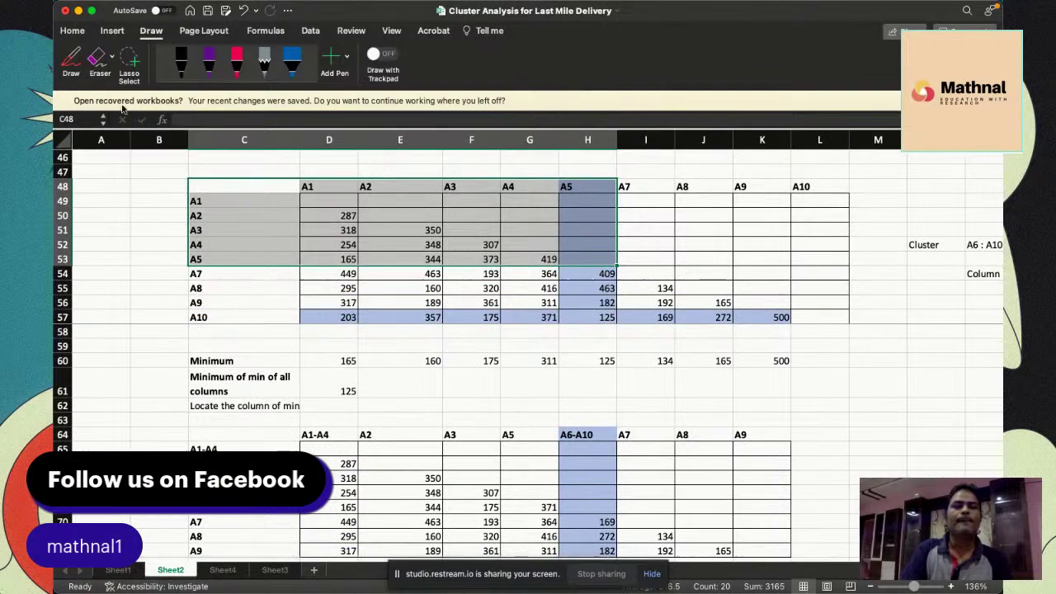
left_click_drag(200, 189, 805, 316)
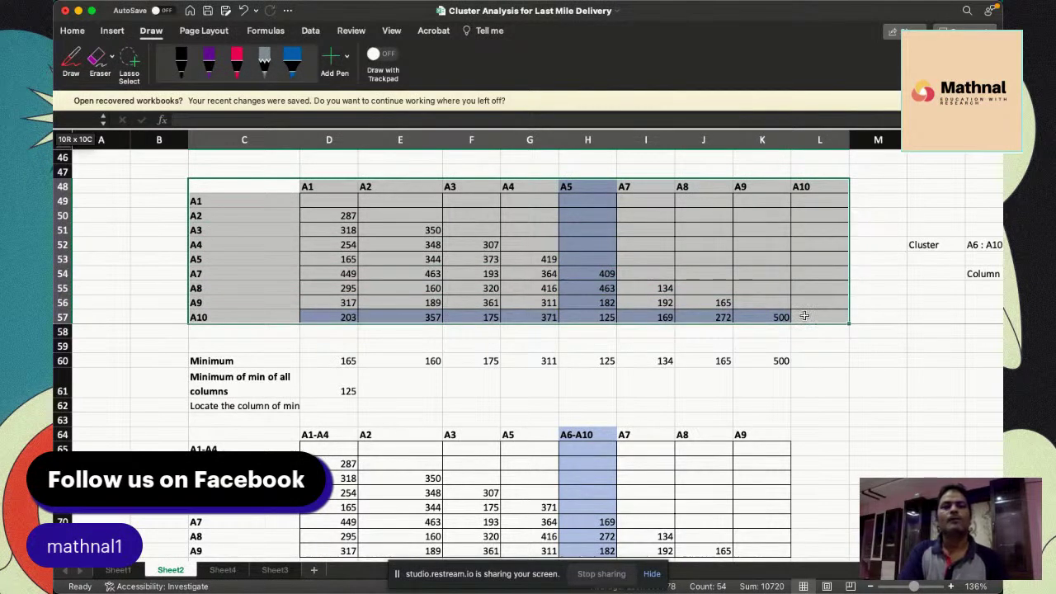
key("super+c")
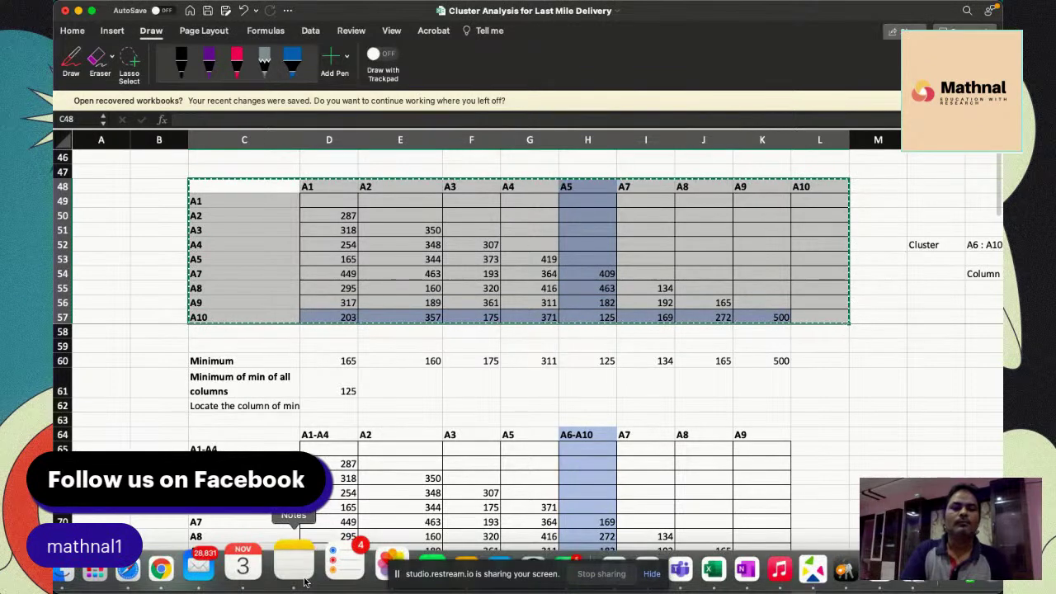
Add a new worksheet and paste the copied distance matrix into it starting at cell C4
left_click(312, 571)
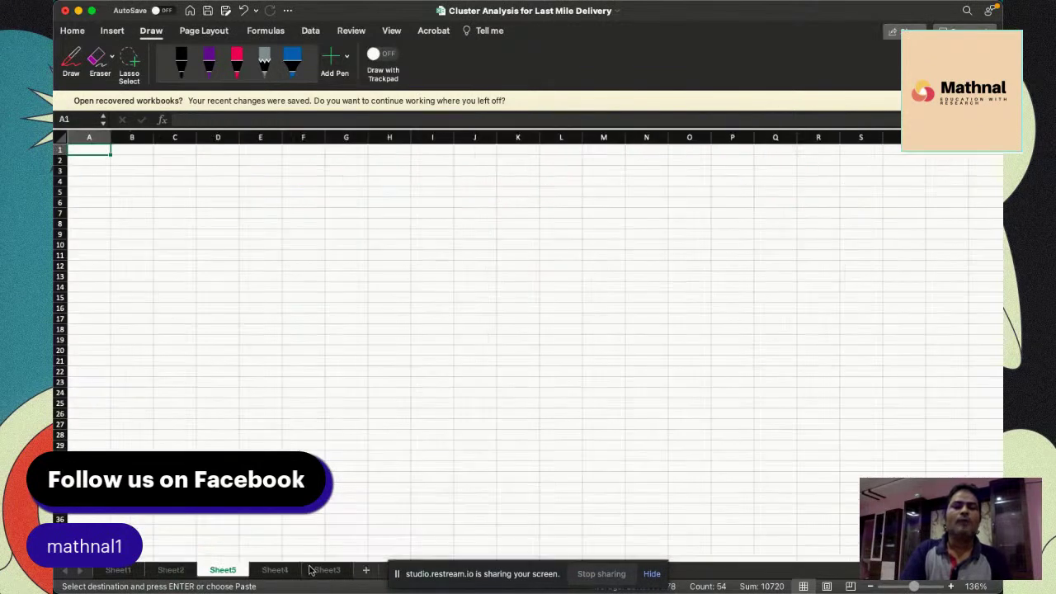
left_click(180, 181)
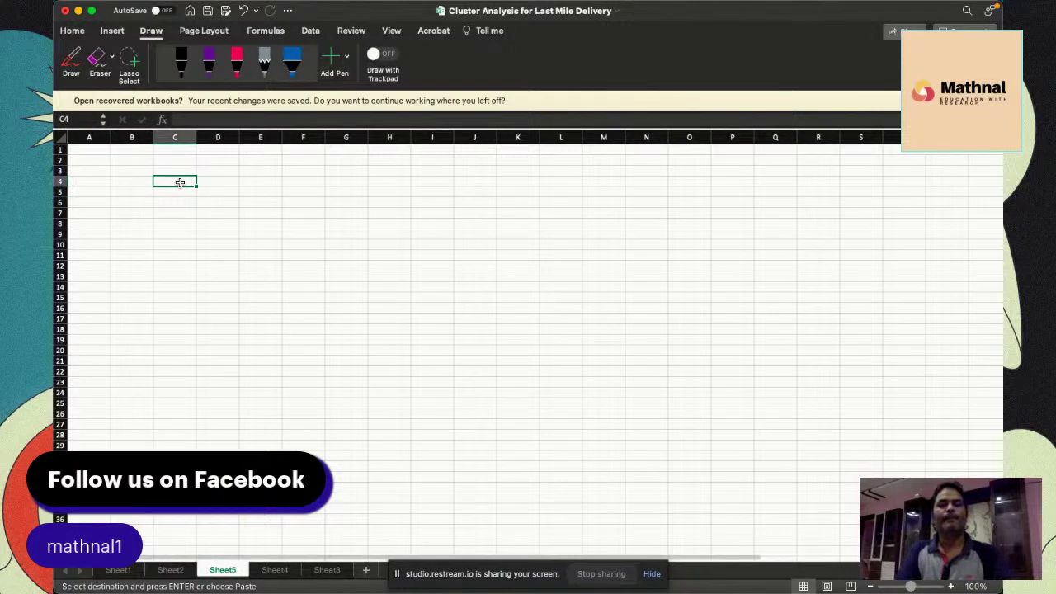
key("super+v")
left_click(308, 314)
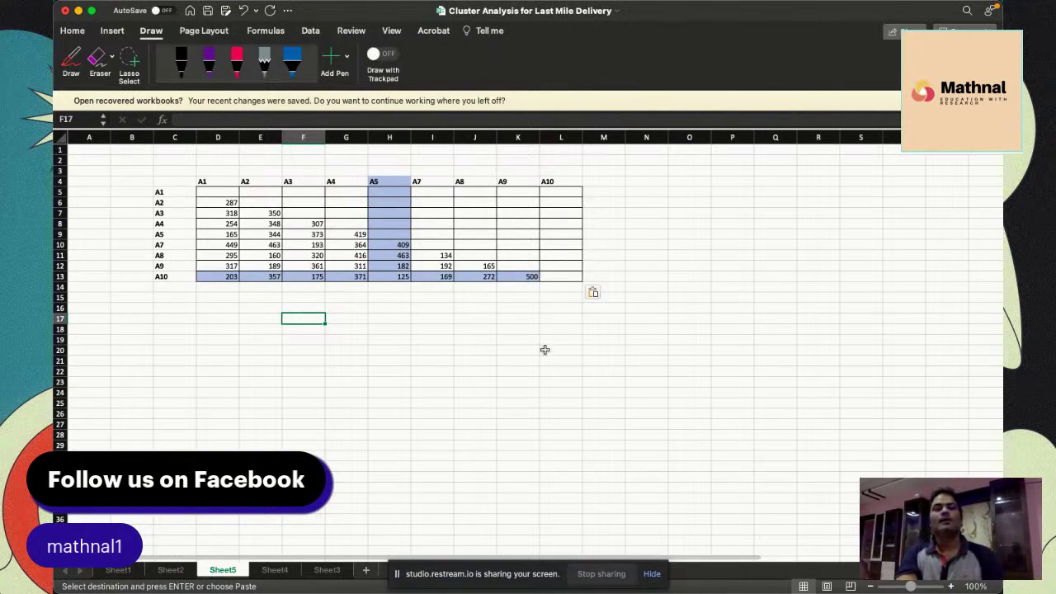
Replace the pasted matrix's row labels in C5:C13 with the numbers 1 through 9
left_click(223, 329)
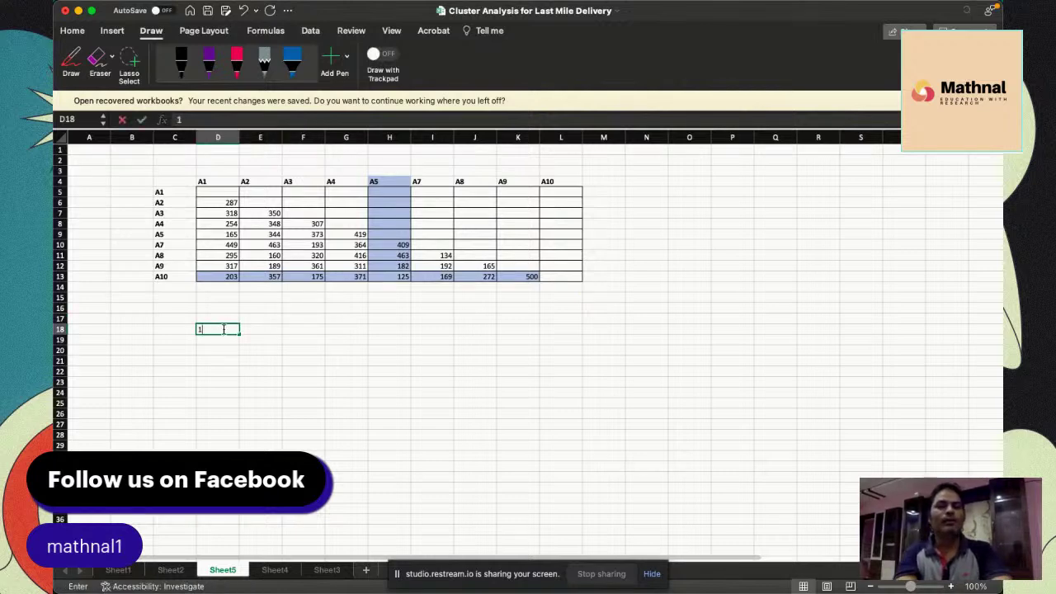
type("1")
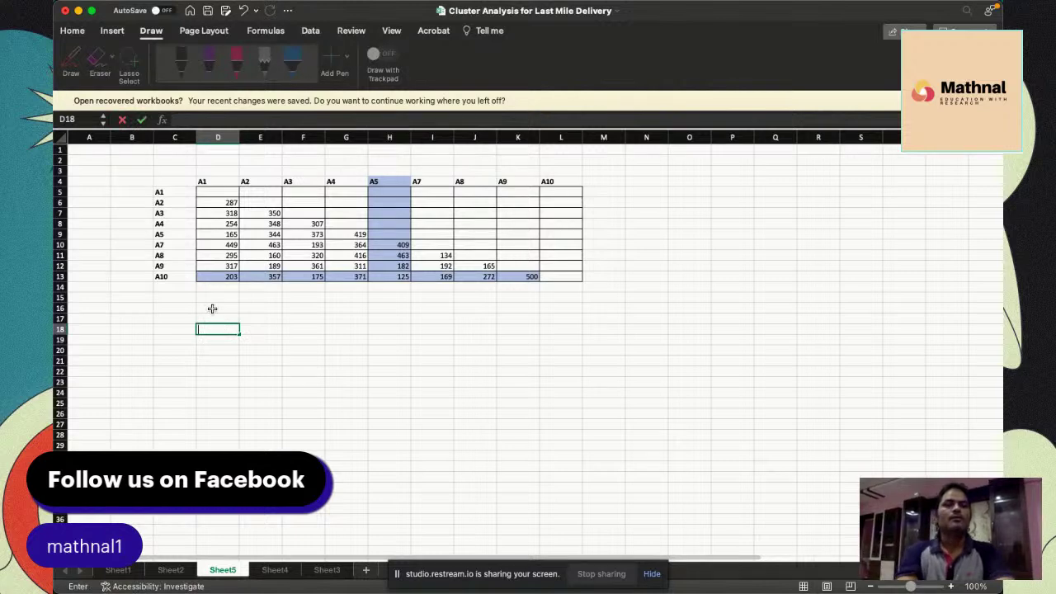
left_click(174, 191)
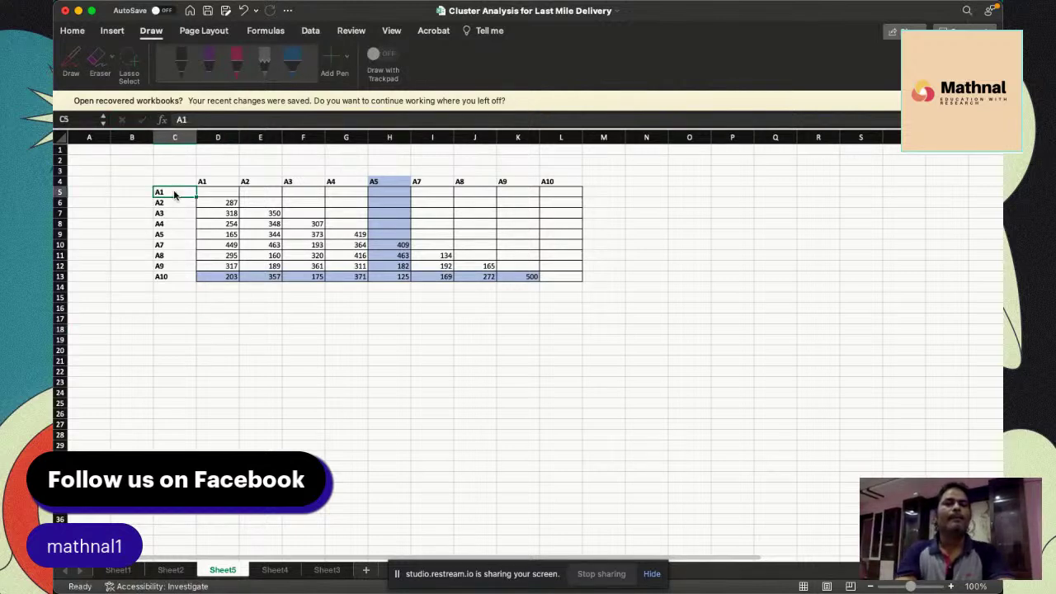
type("1")
key("Return")
type("2")
key("Return")
type("3")
key("Return")
type("4")
key("Return")
type("5")
key("Return")
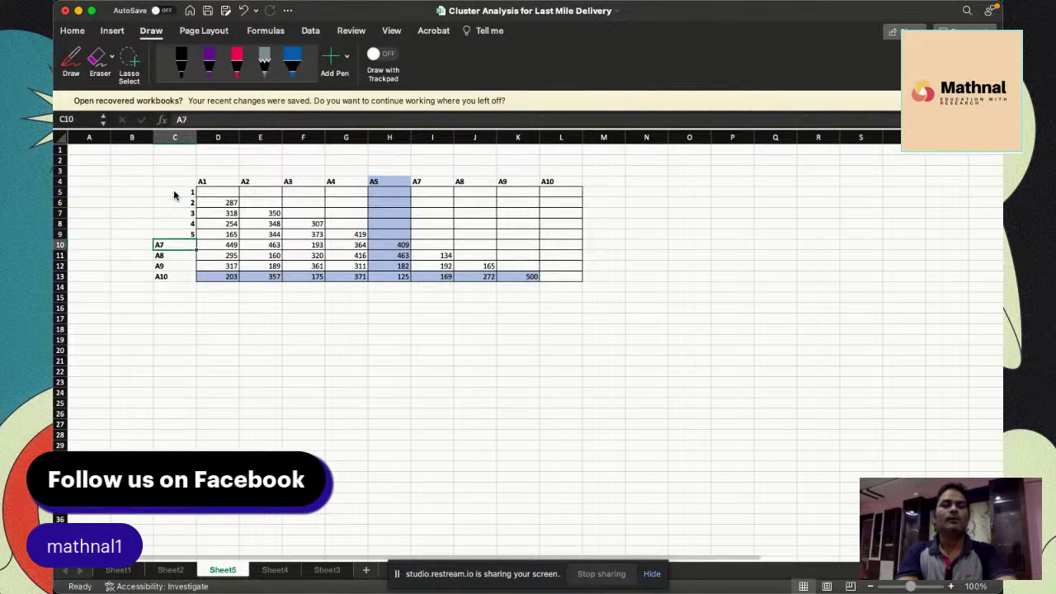
type("6")
key("Return")
type("7")
key("Return")
type("8")
key("Return")
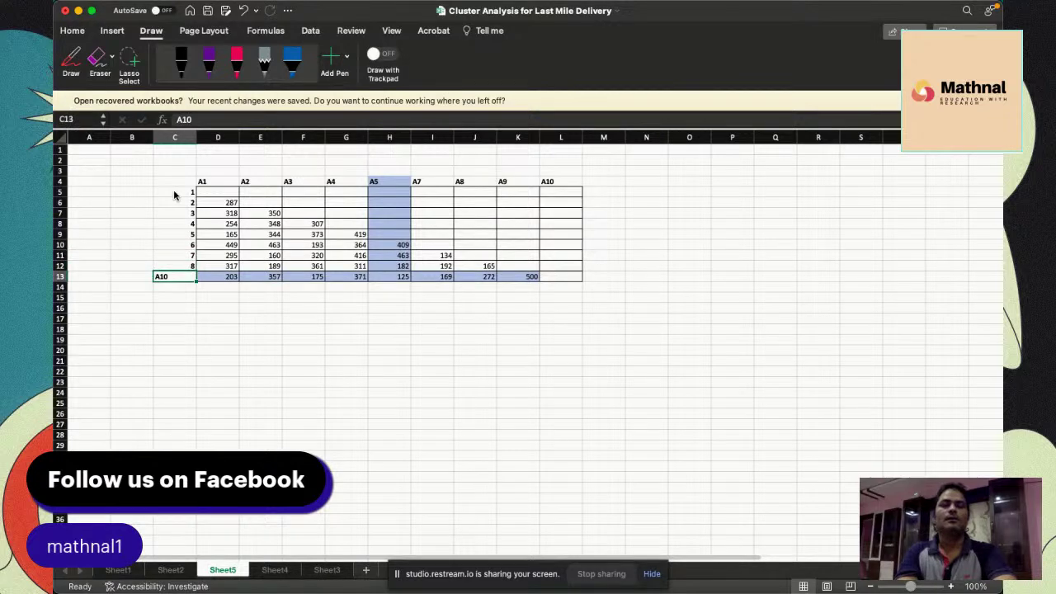
type("9")
key("Return")
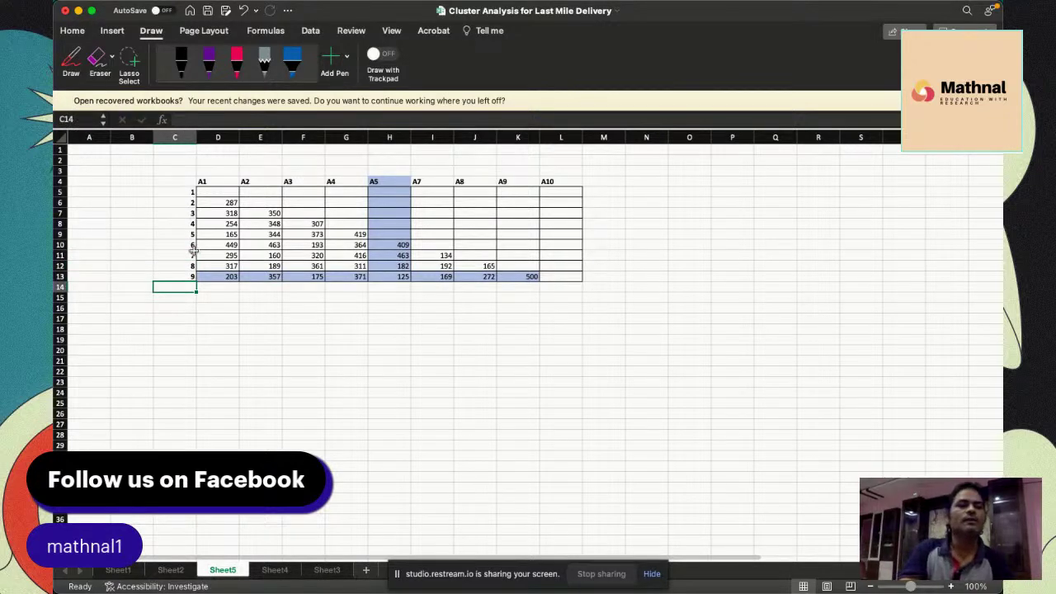
Replace the matrix's column headers in D4:L4 with the numbers 1 through 9, extending the series from 1 and 2
left_click(213, 180)
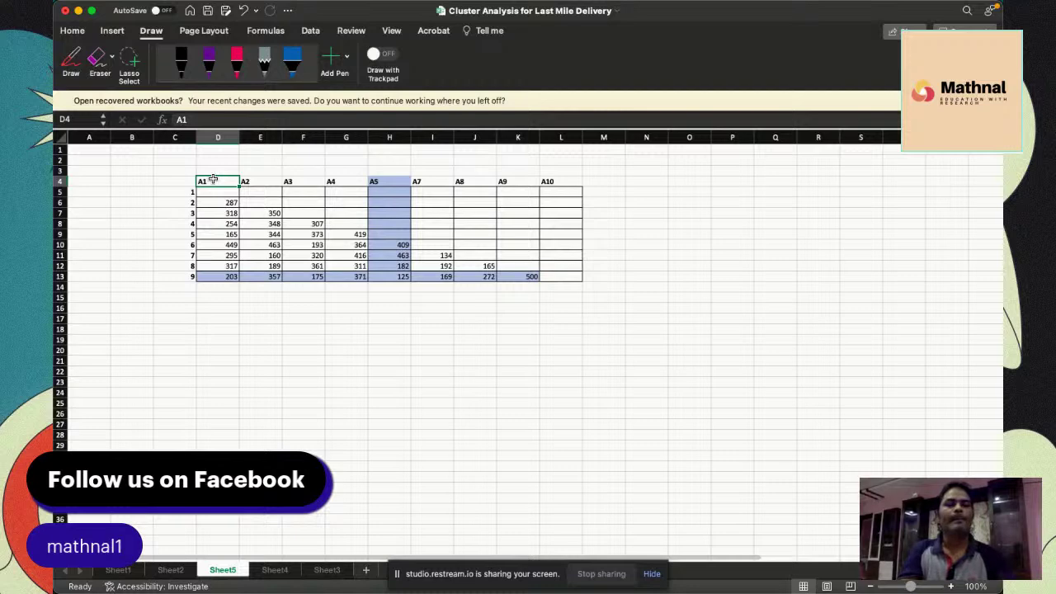
type("1")
left_click(260, 178)
type("2")
key("Return")
left_click_drag(229, 179, 571, 183)
left_click(520, 391)
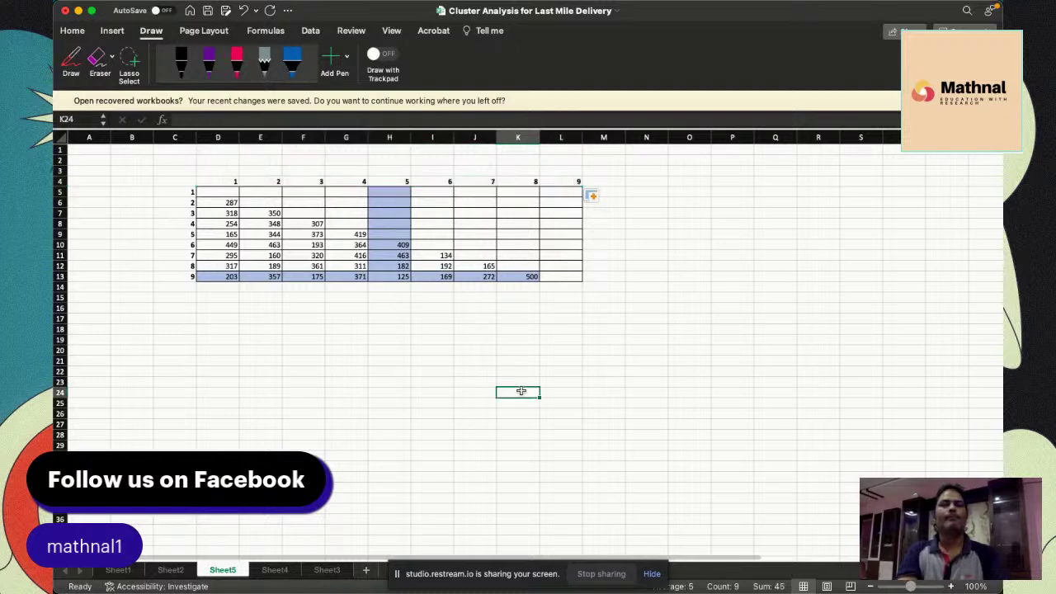
Number row 18 below the matrix from 1 to 9, starting at cell E18 and extending the series to M18
left_click(248, 326)
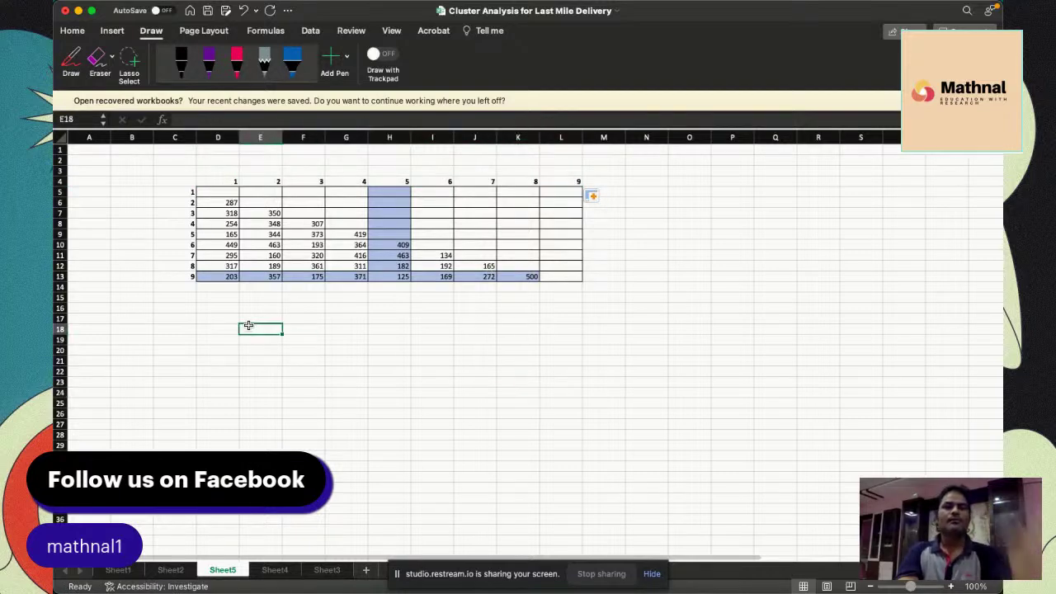
type("1")
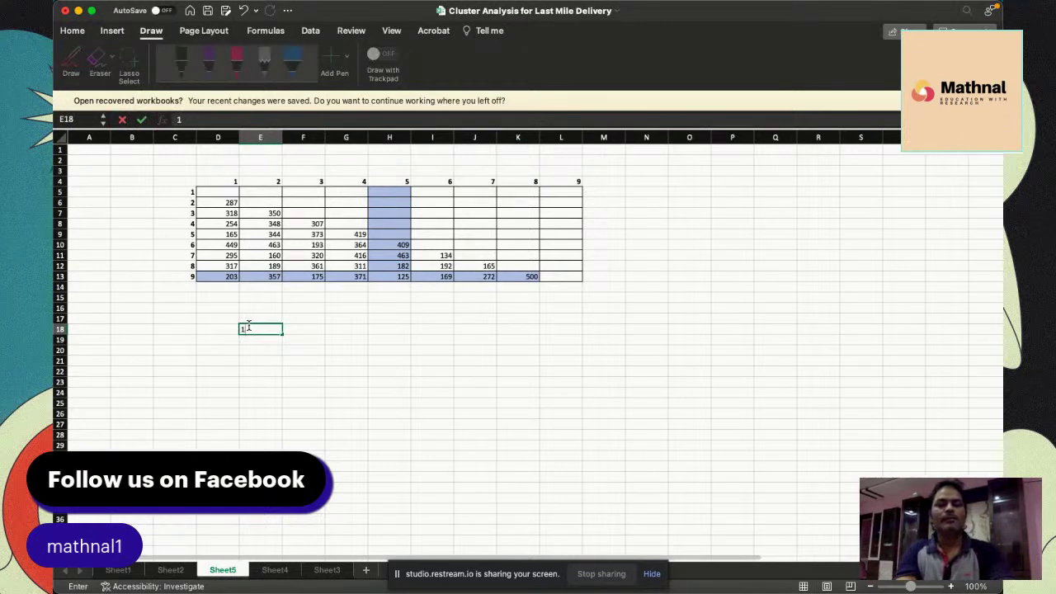
key("Tab")
type("2")
key("Tab")
type("3")
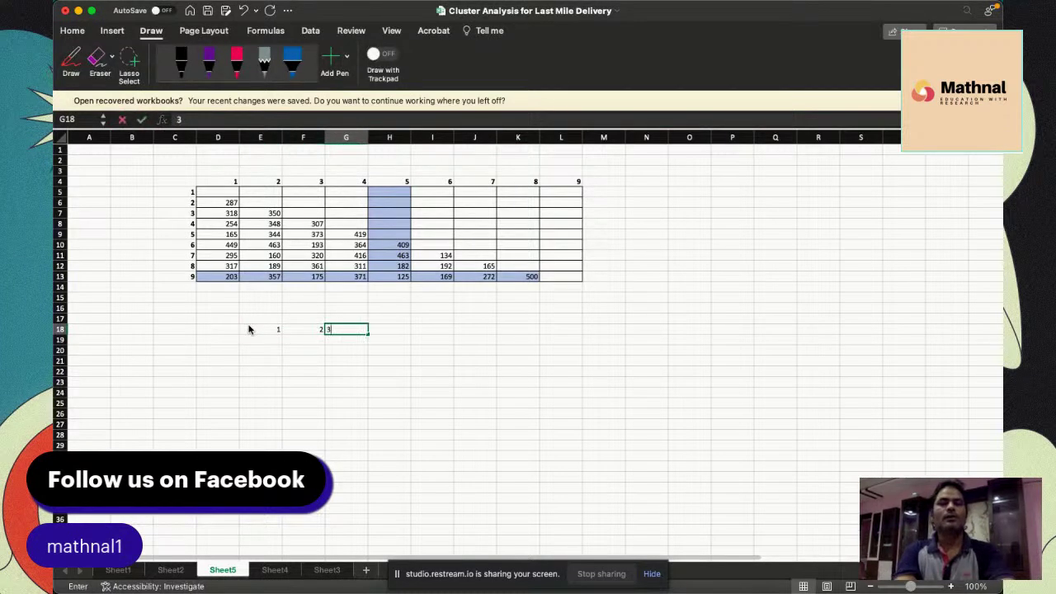
left_click(288, 394)
left_click_drag(266, 328, 615, 328)
Mirror location 1's first four distances into row 5, entering 287, 318, 254 and 165 in E5:H5
scroll(584, 356, "up", 5)
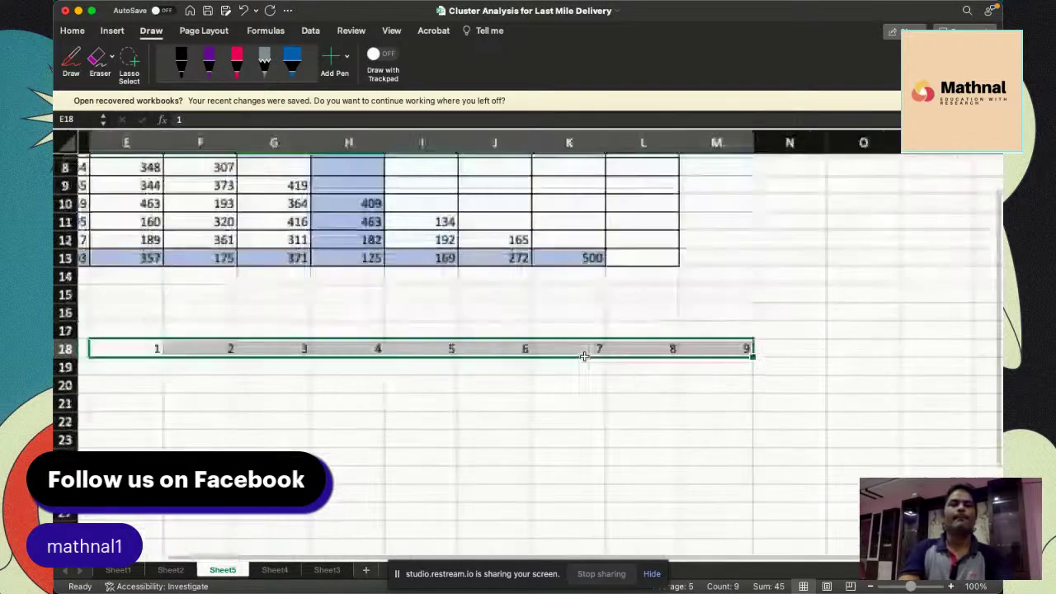
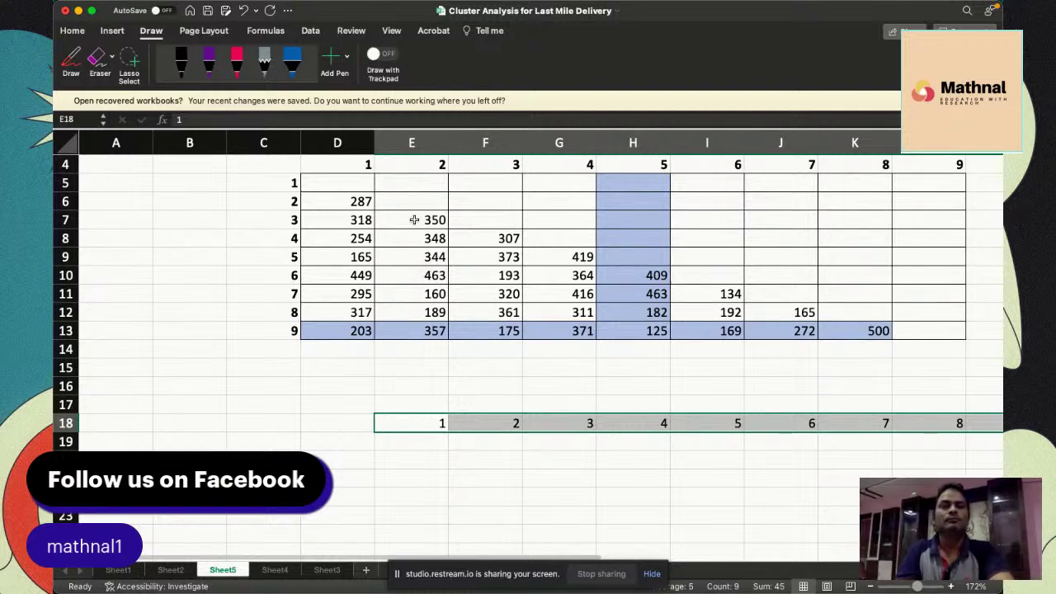
left_click(335, 208)
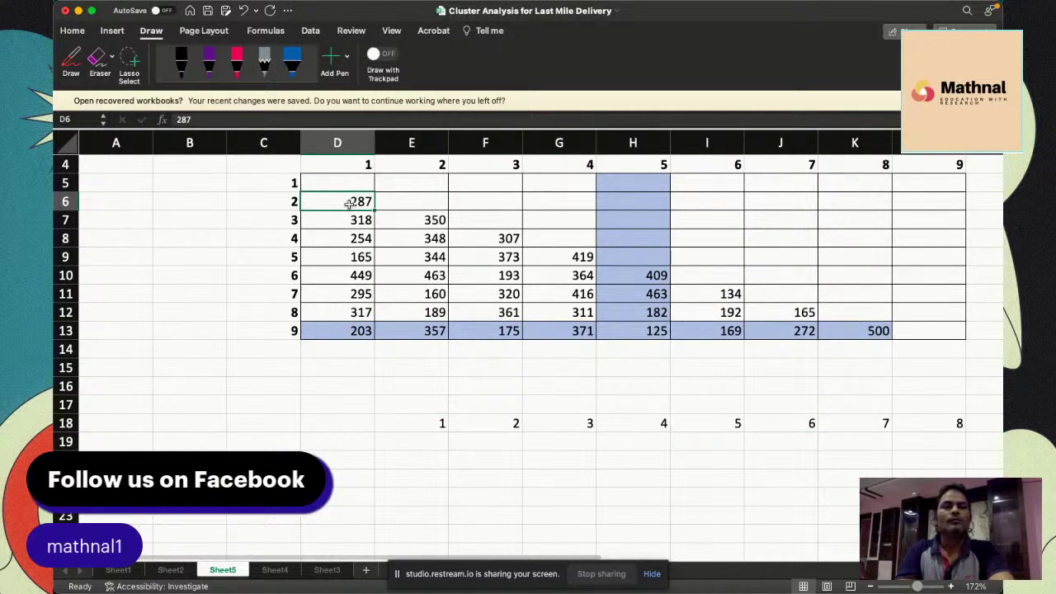
scroll(401, 207, "up", 1)
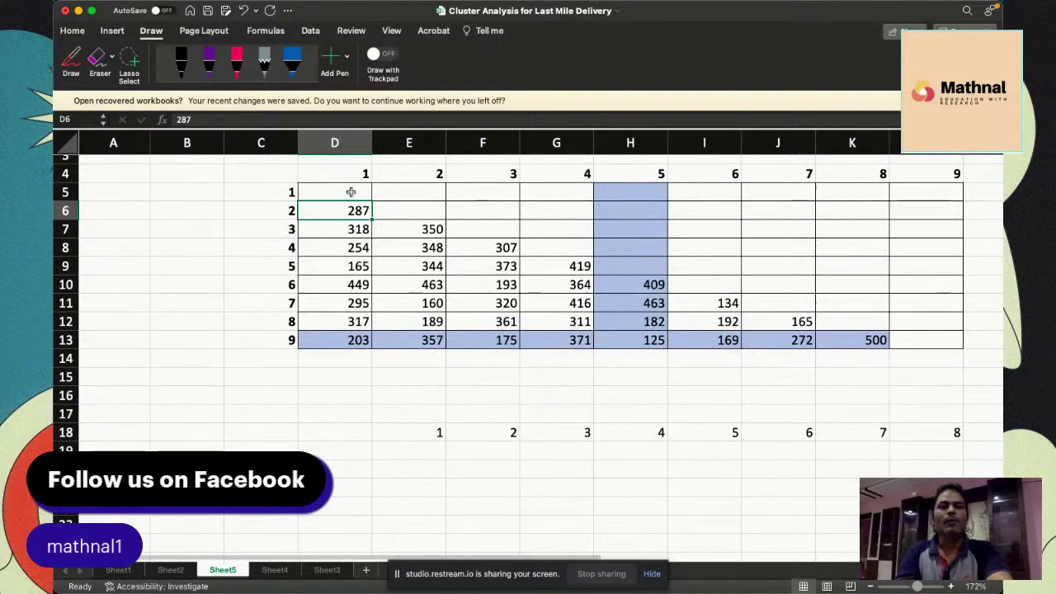
left_click(402, 193)
type("287")
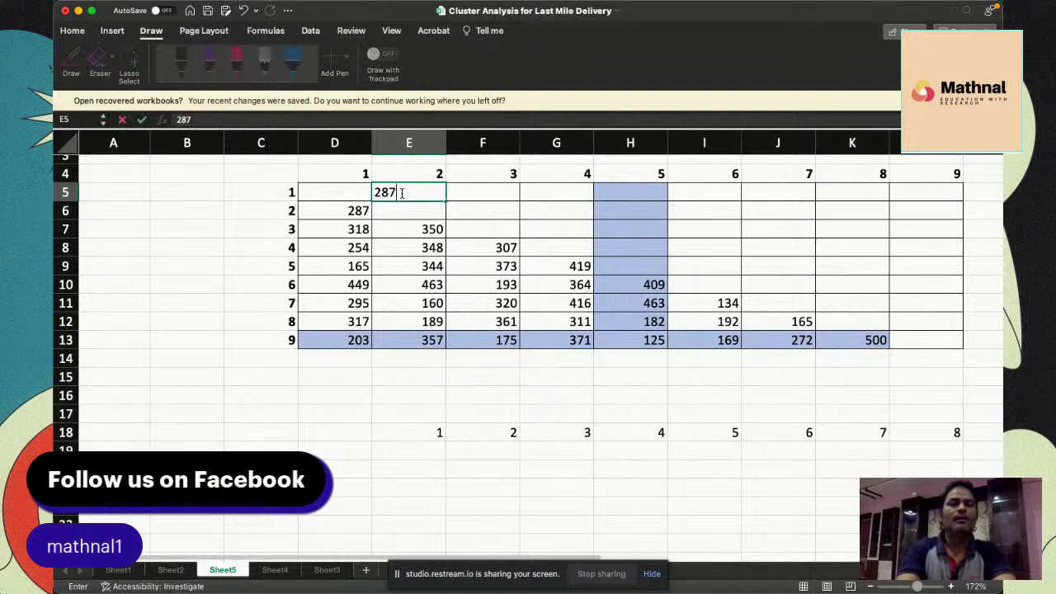
key("Tab")
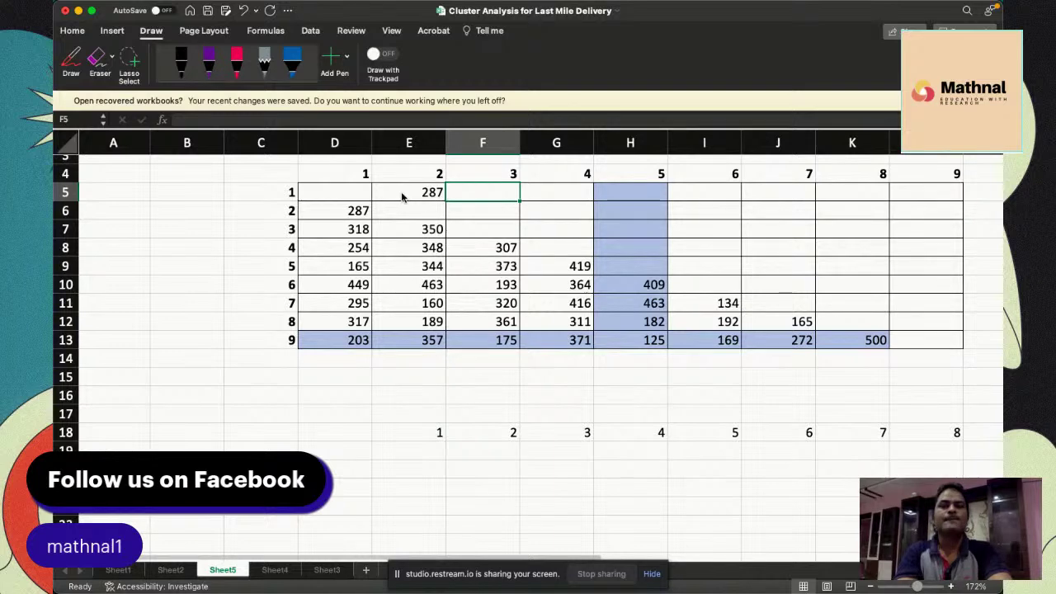
type("318")
key("Tab")
type("254")
key("Tab")
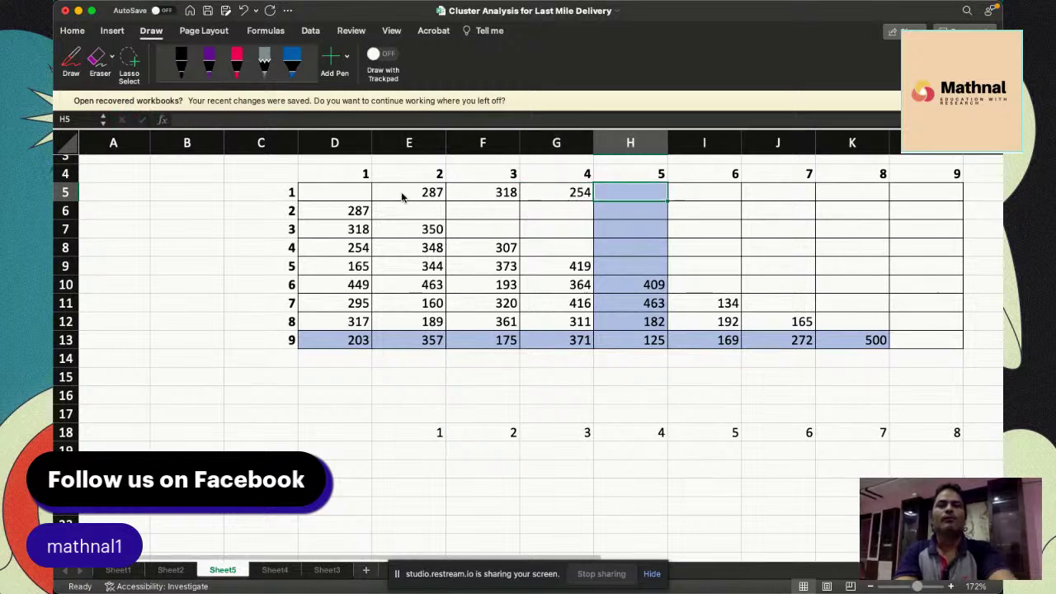
type("1")
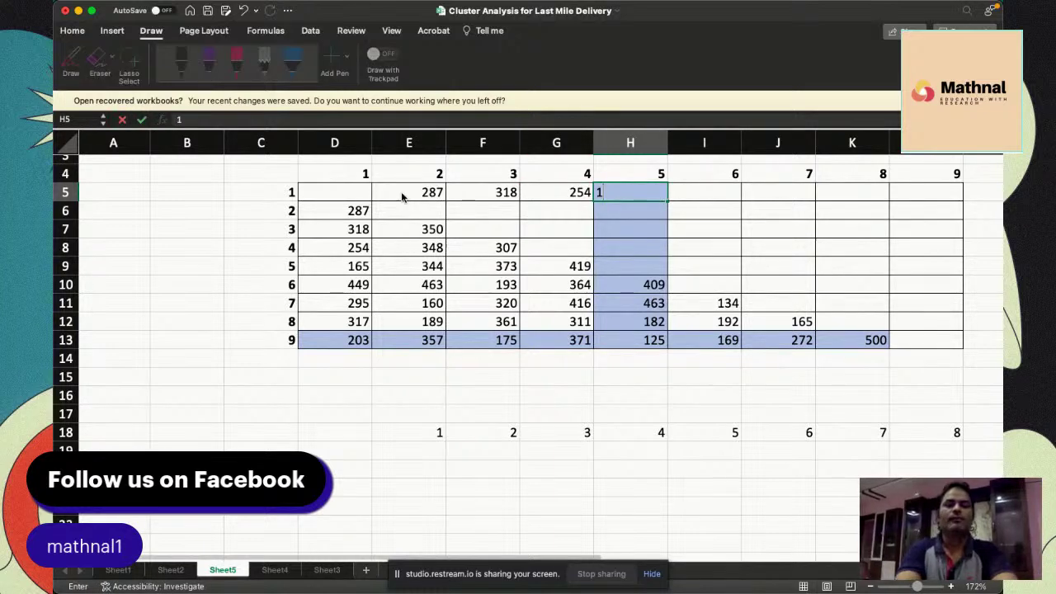
type("65")
key("Tab")
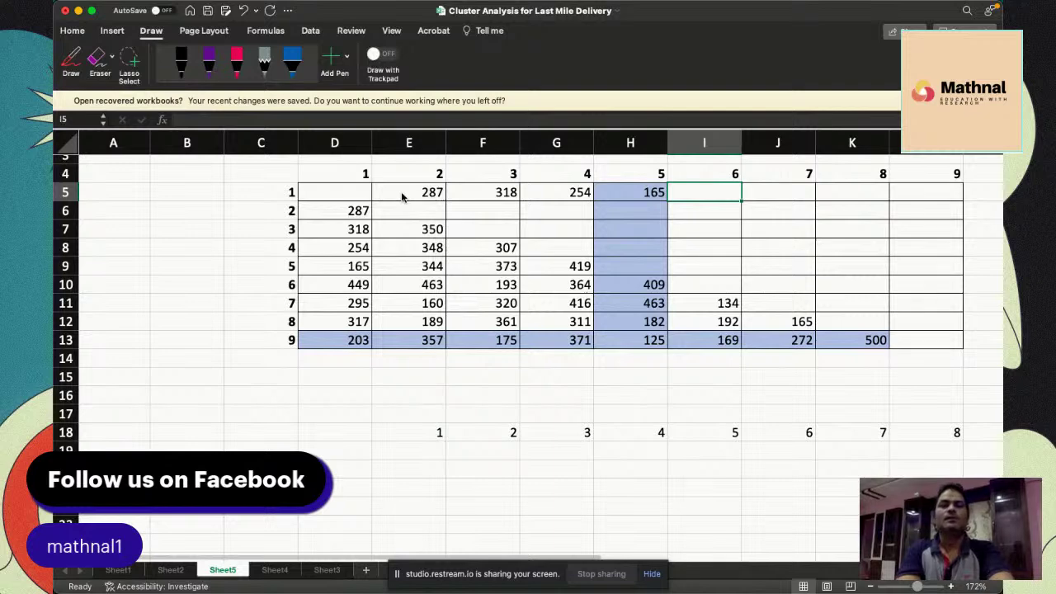
Complete location 1's row by entering 449, 295, 317 and 203 in I5:L5
type("449")
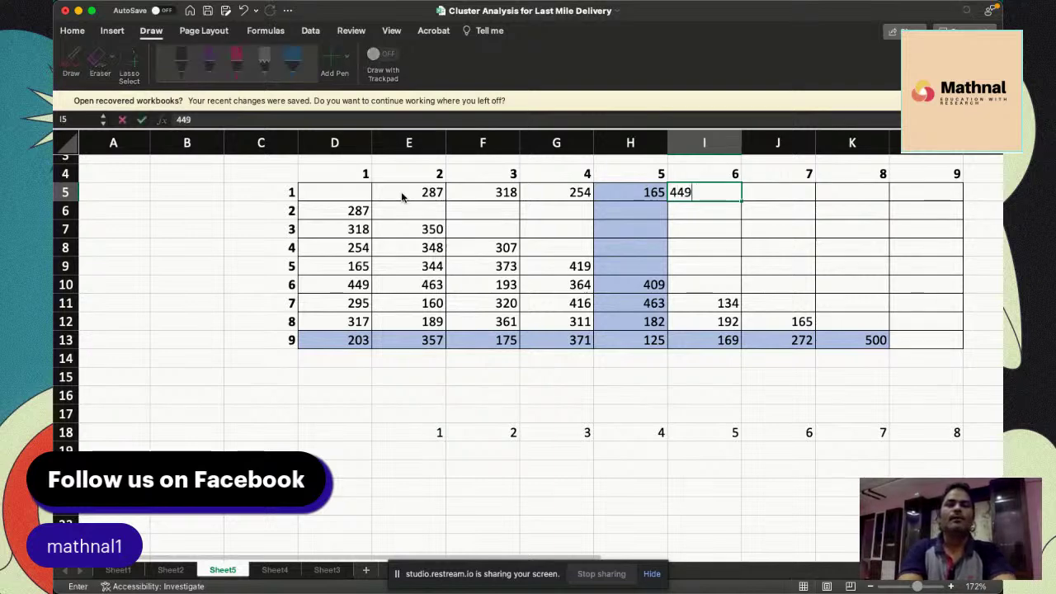
key("Tab")
type("2965")
key("BackSpace")
key("BackSpace")
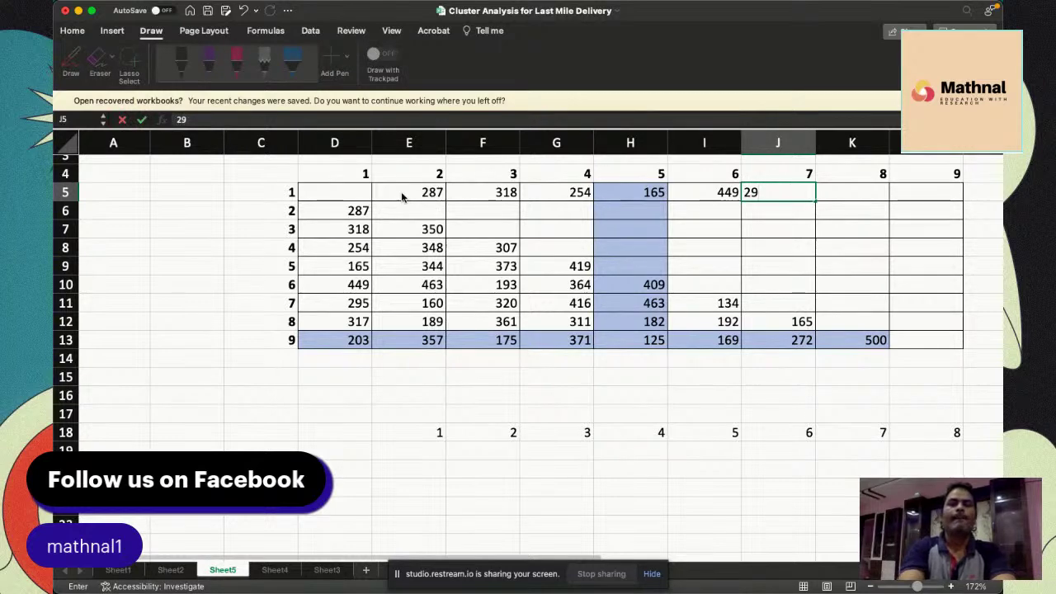
type("5")
key("Tab")
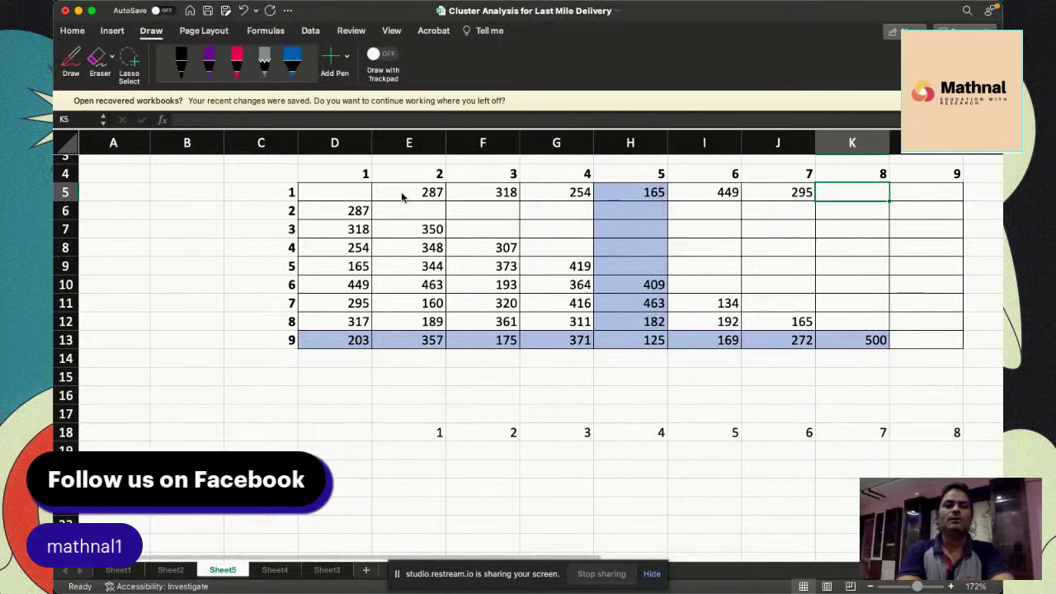
type("317")
key("Tab")
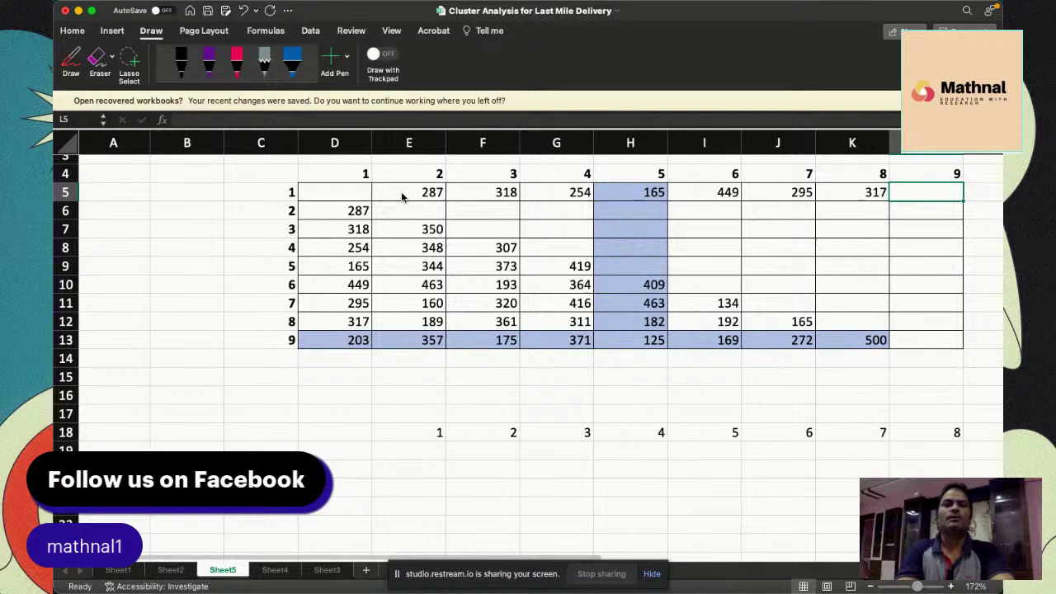
type("20")
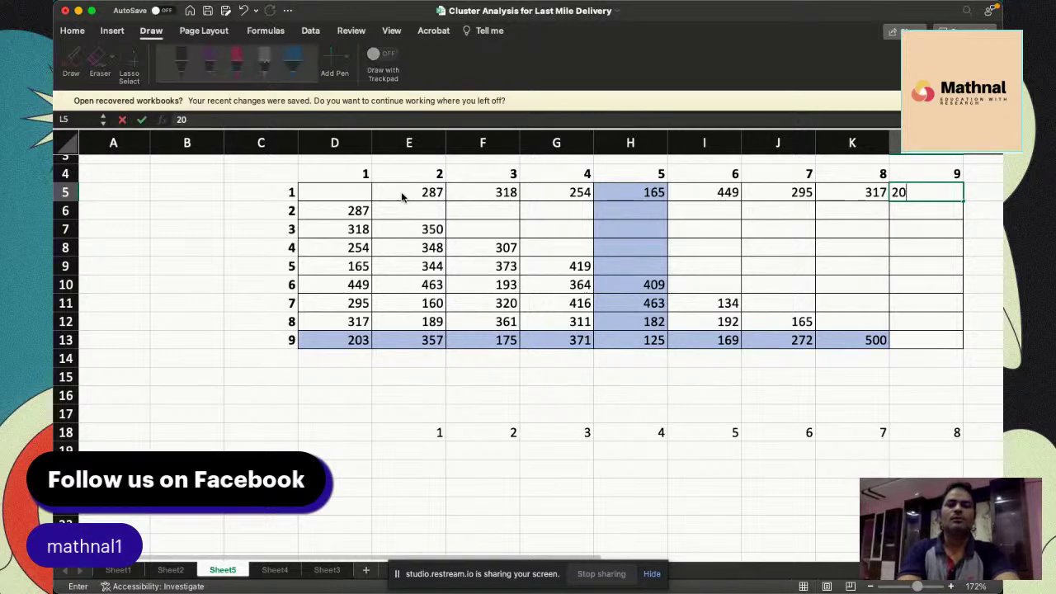
type("3")
key("Return")
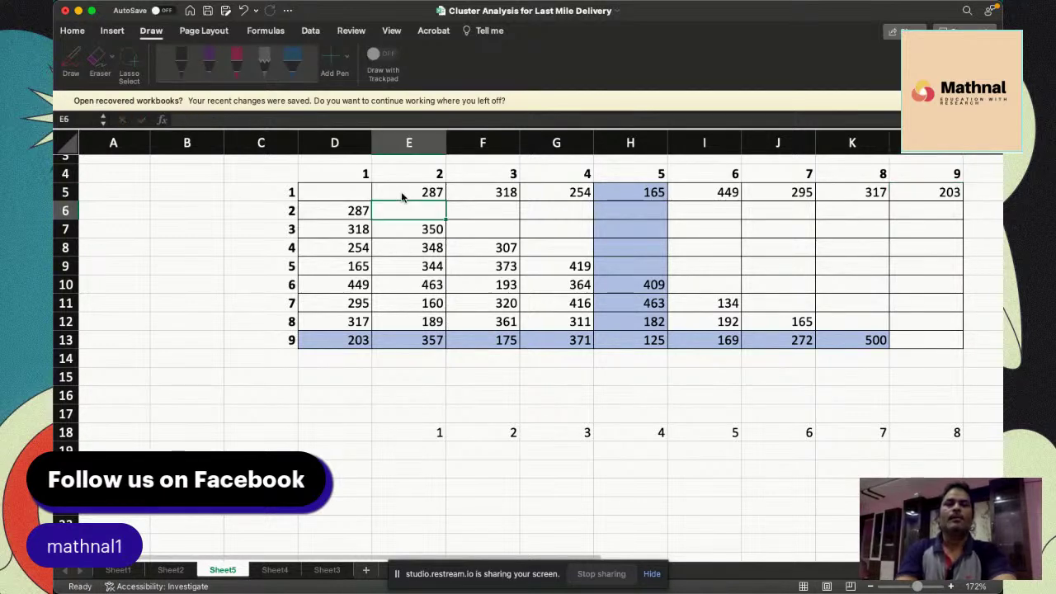
Copy location 2's distances in E7:E13 and paste them transposed into row 6, starting at cell F6
left_click_drag(412, 234, 422, 340)
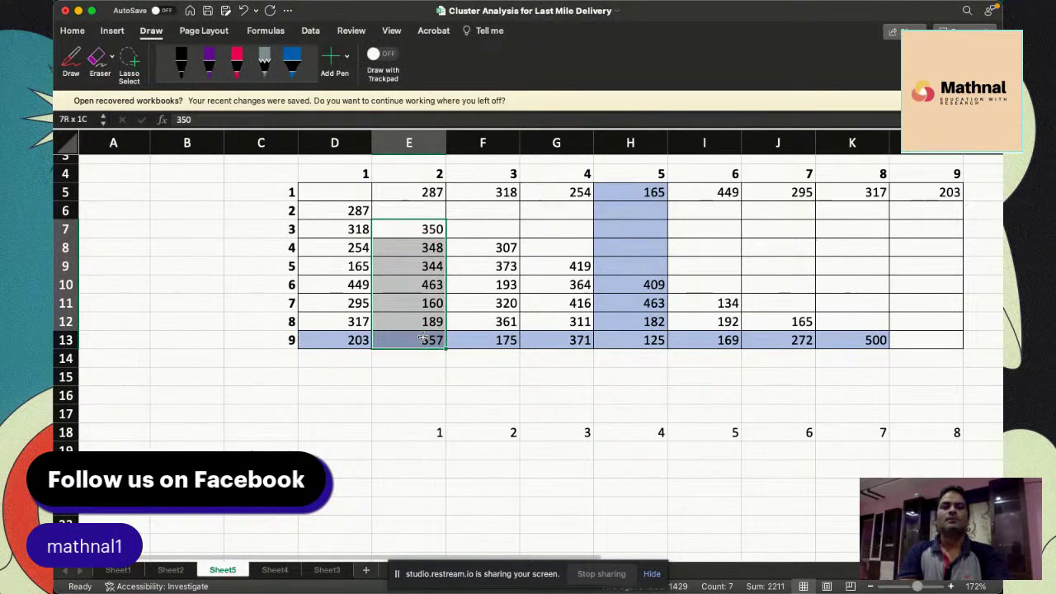
key("super+c")
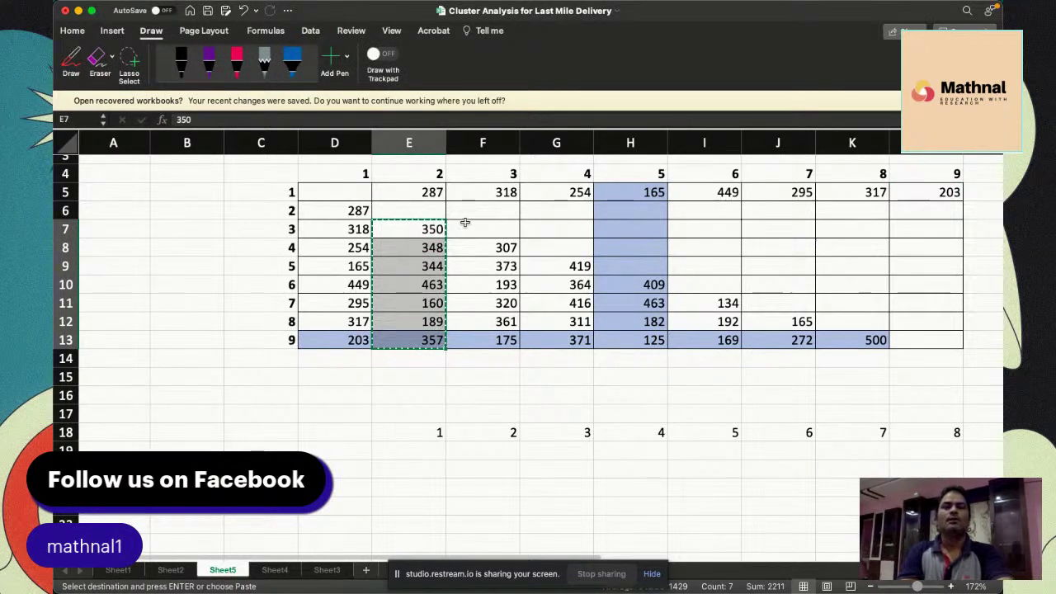
left_click(478, 209)
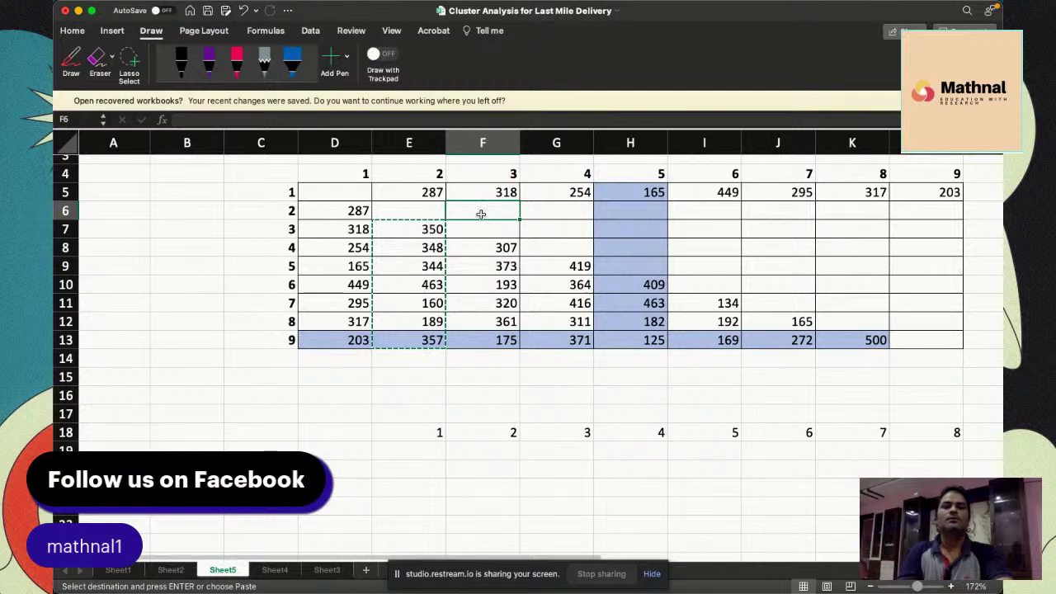
right_click(483, 213)
mouse_move(558, 268)
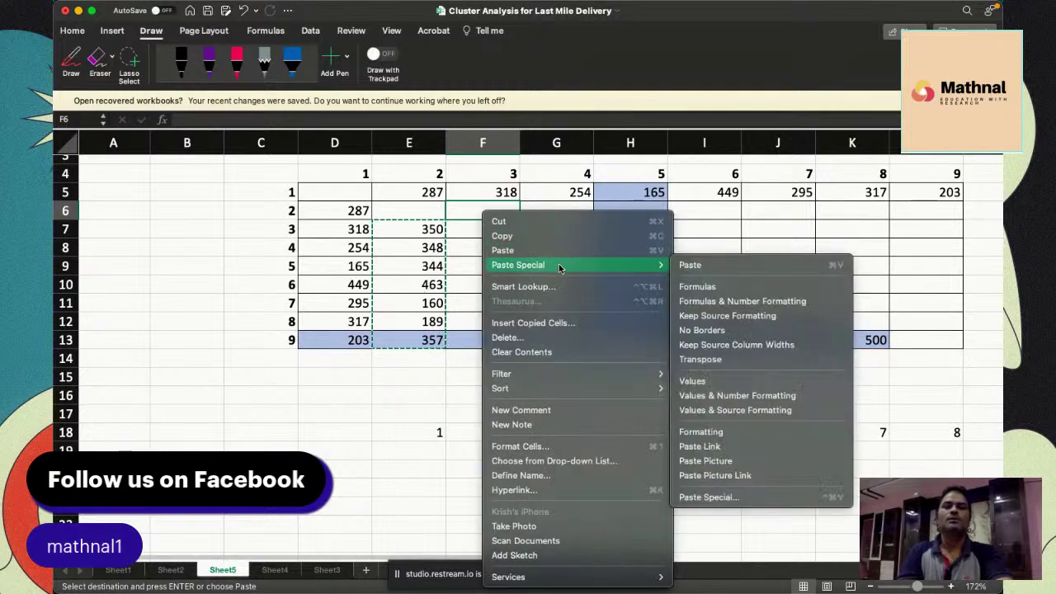
left_click(708, 359)
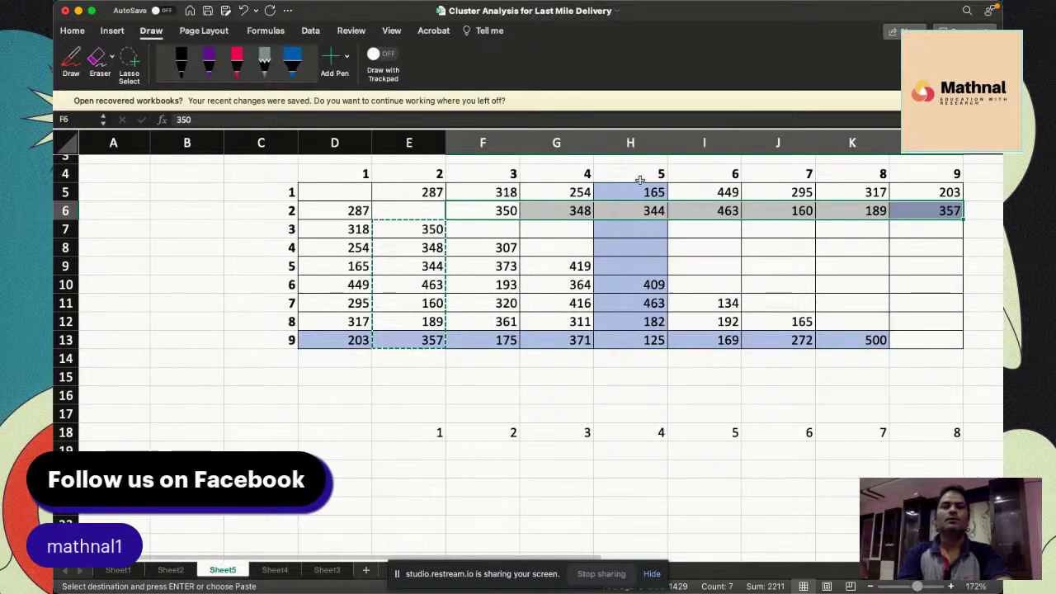
Copy location 3's distances in F8:F13 and paste them transposed into row 7, starting at cell G7
left_click(495, 248)
left_click_drag(495, 249, 496, 340)
key("super+c")
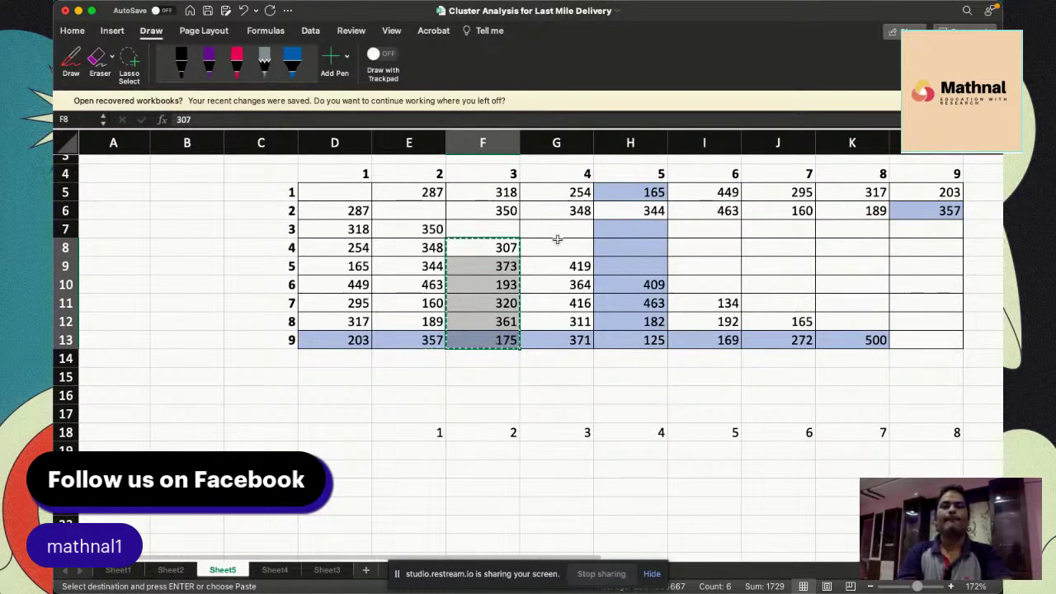
left_click(558, 232)
right_click(558, 232)
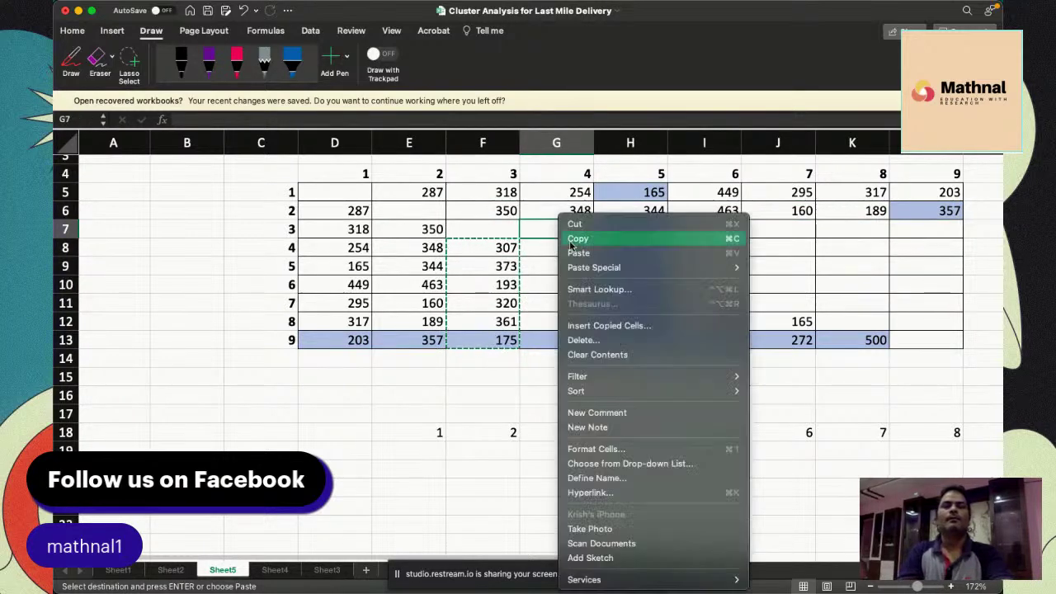
mouse_move(655, 271)
left_click(774, 363)
Copy location 4's distances in G9:G13 and select cell H8 as the destination
left_click_drag(570, 266, 561, 342)
key("super+c")
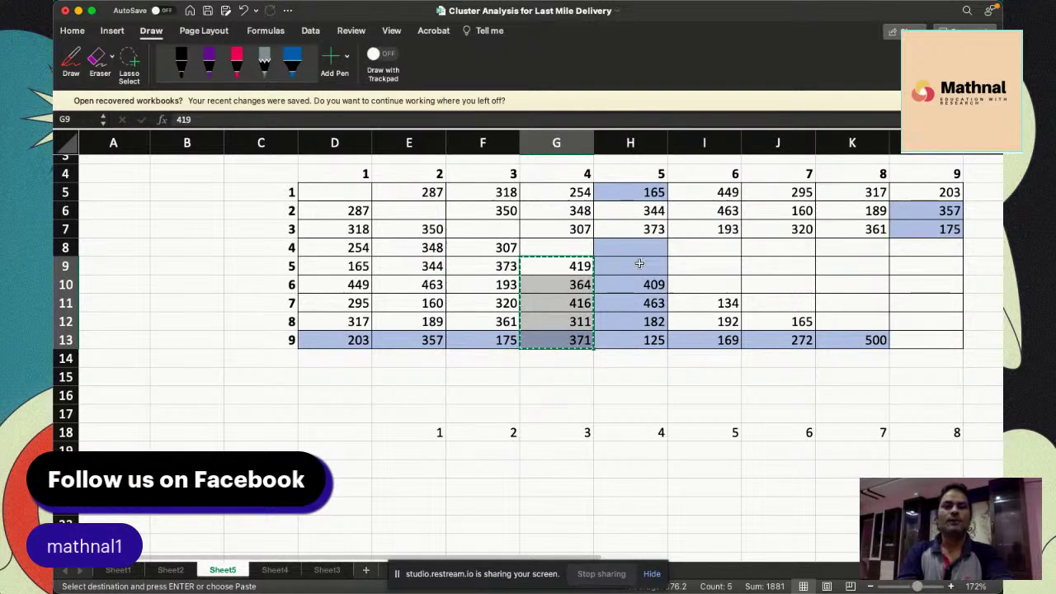
left_click(645, 250)
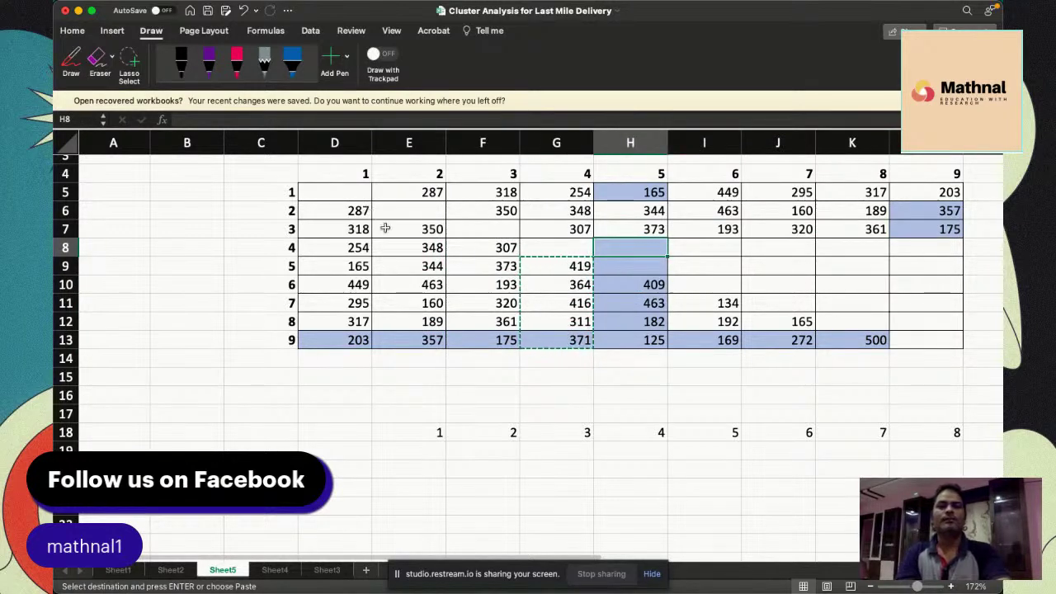
right_click(613, 269)
mouse_move(718, 270)
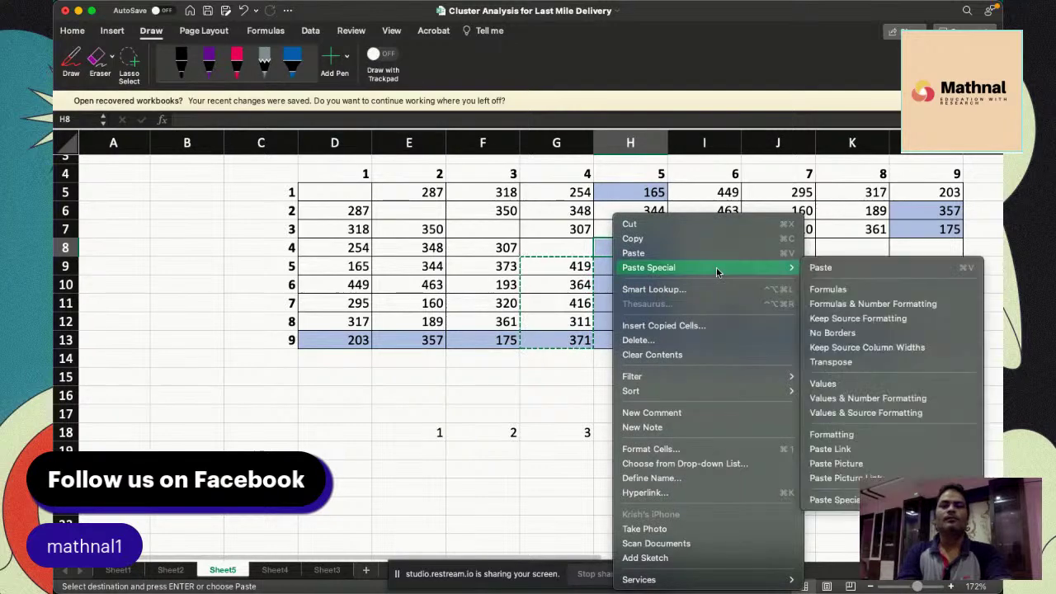
left_click(826, 382)
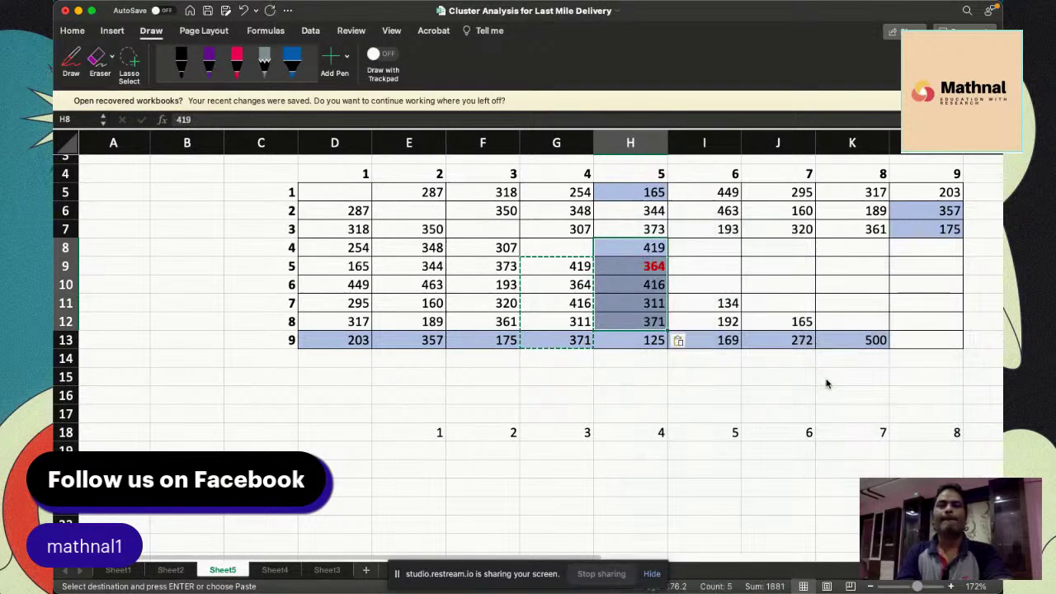
Paste the copied location 4 distances transposed into row 8, starting at cell H8
right_click(647, 246)
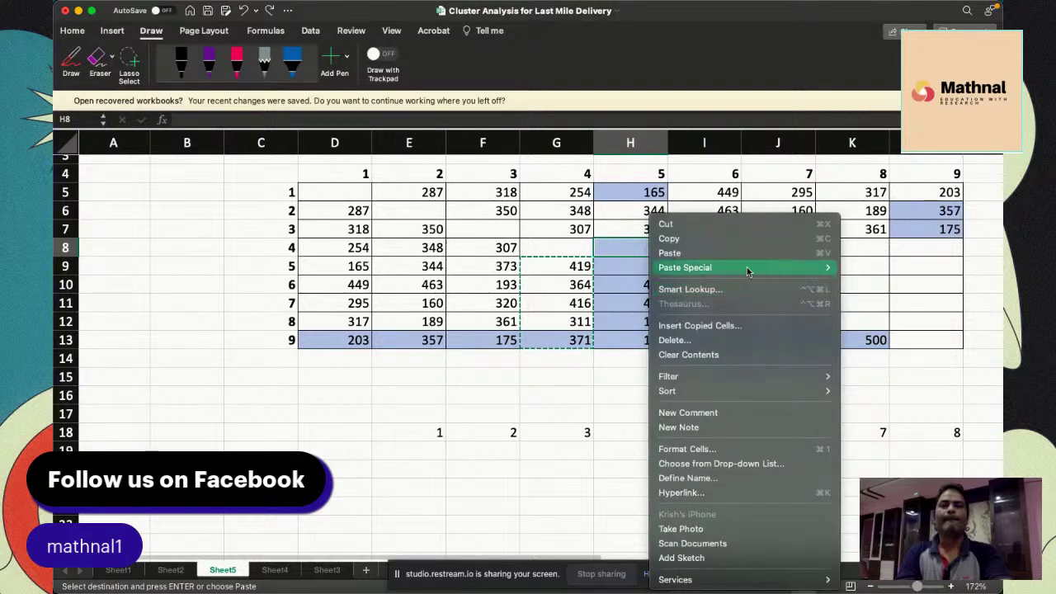
mouse_move(724, 267)
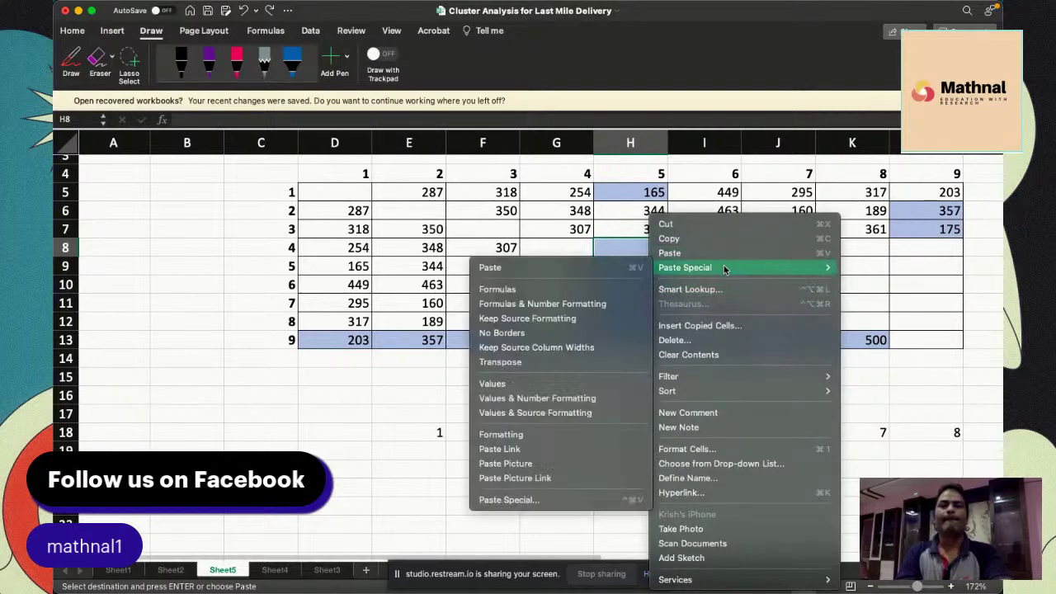
left_click(537, 363)
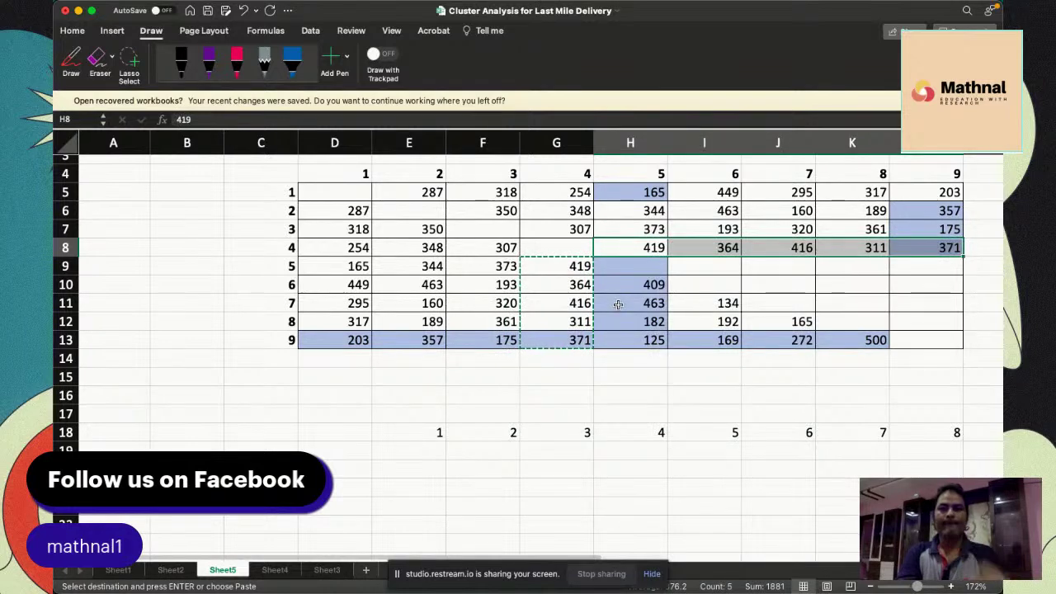
Copy location 5's distances in H10:H13 and paste them transposed into row 9, starting at cell I9
left_click_drag(646, 286, 646, 340)
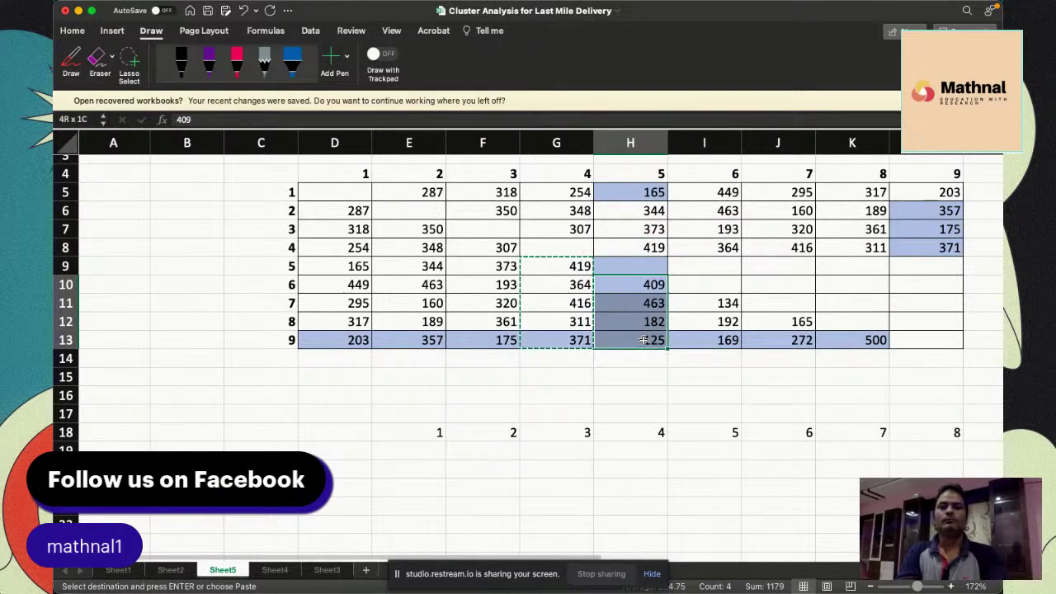
key("cmd+c")
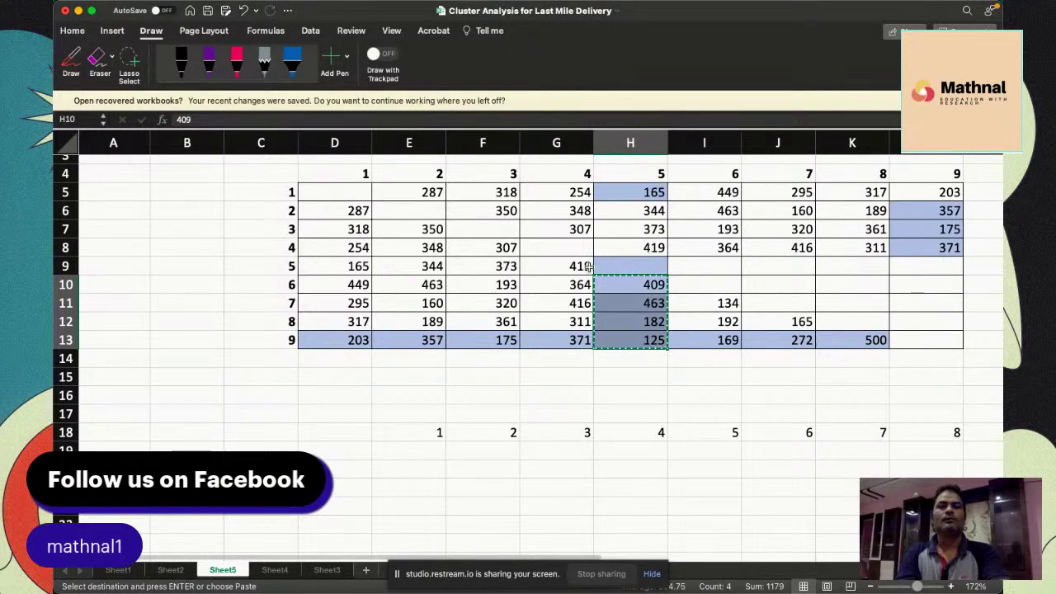
left_click(723, 266)
right_click(723, 268)
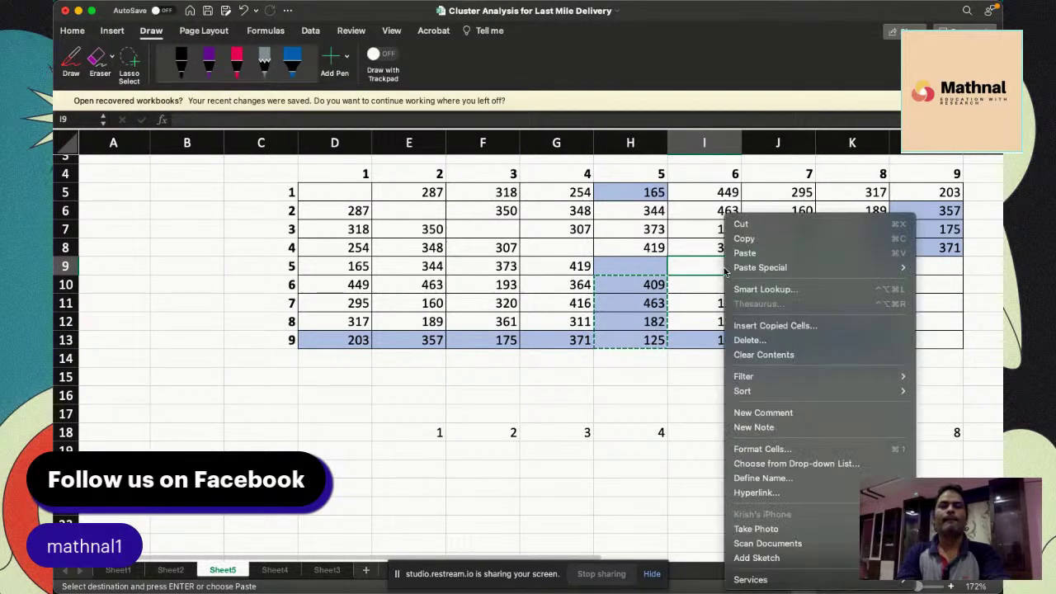
mouse_move(805, 274)
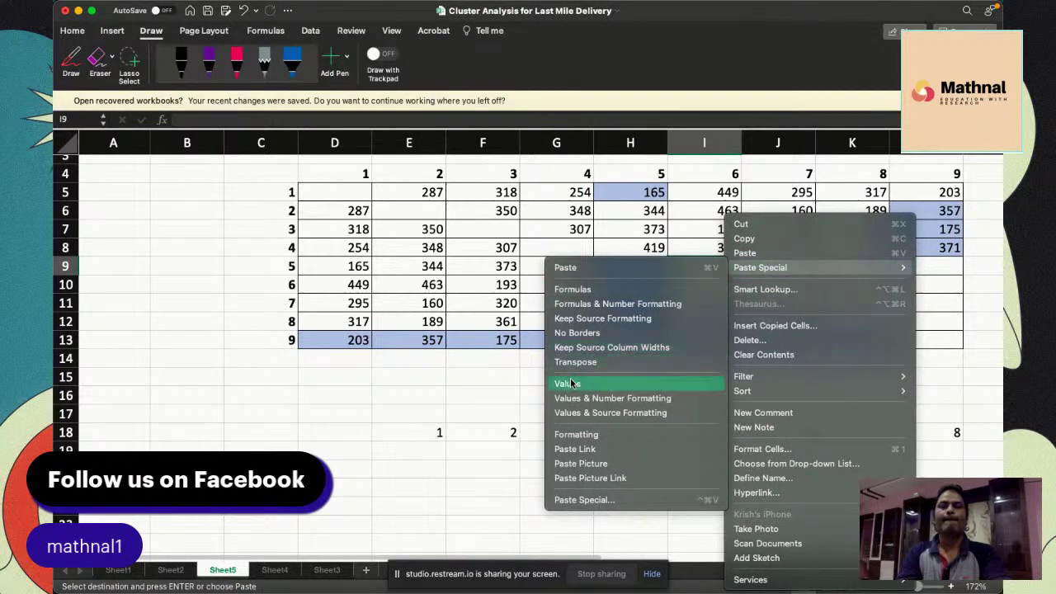
left_click(588, 362)
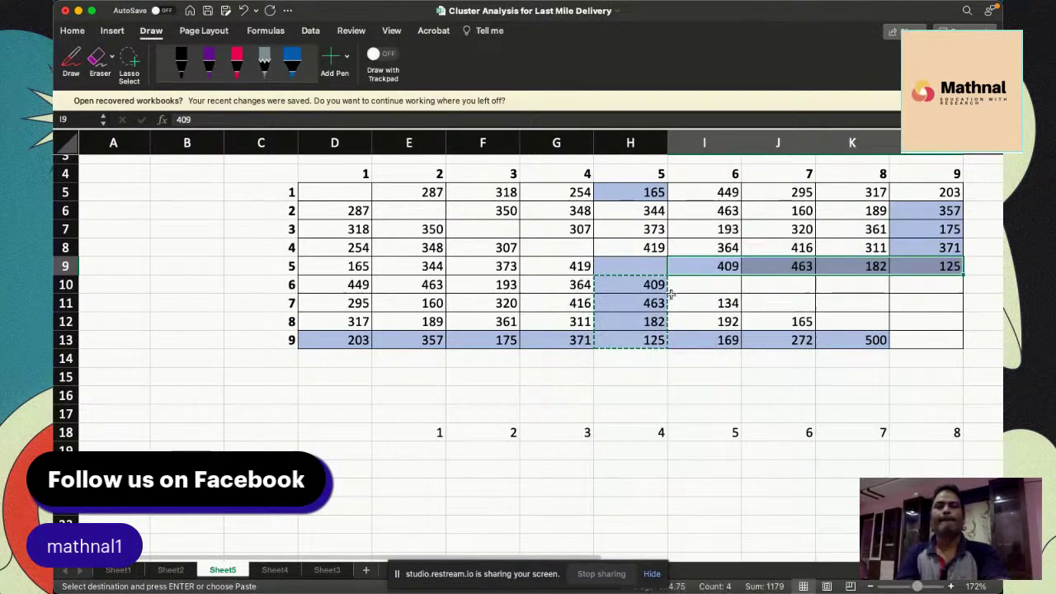
Copy location 6's distances in I11:I13 and paste them transposed into row 10, starting at cell J10
left_click_drag(722, 304, 726, 342)
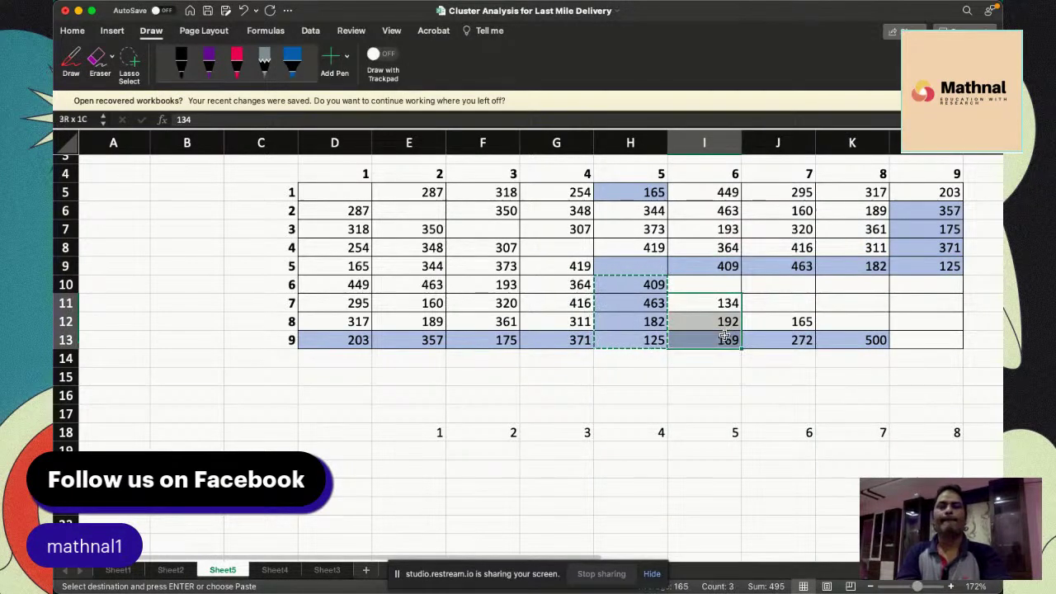
key("super+c")
left_click(767, 288)
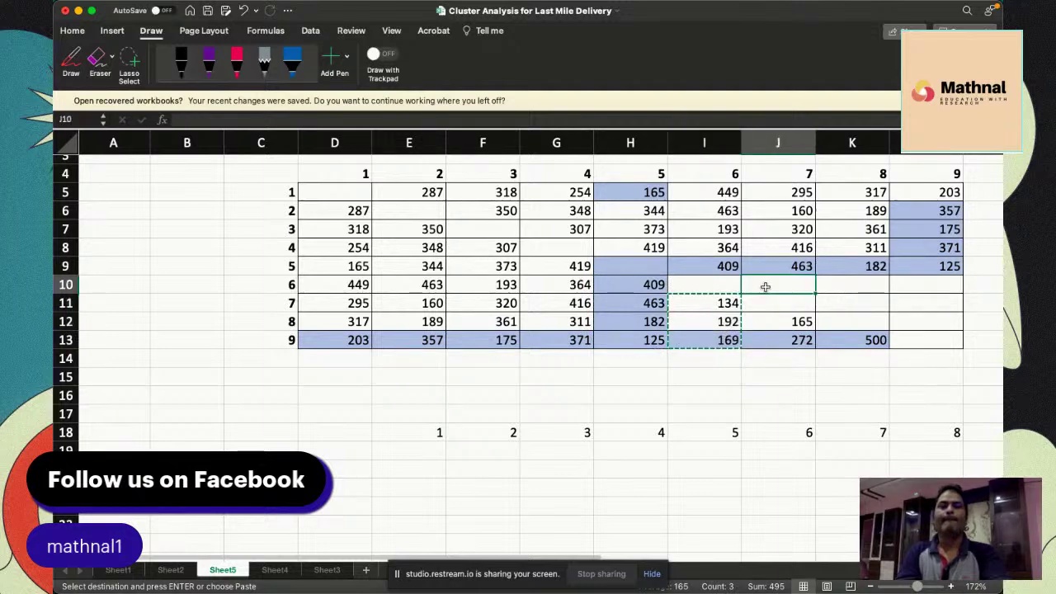
right_click(766, 290)
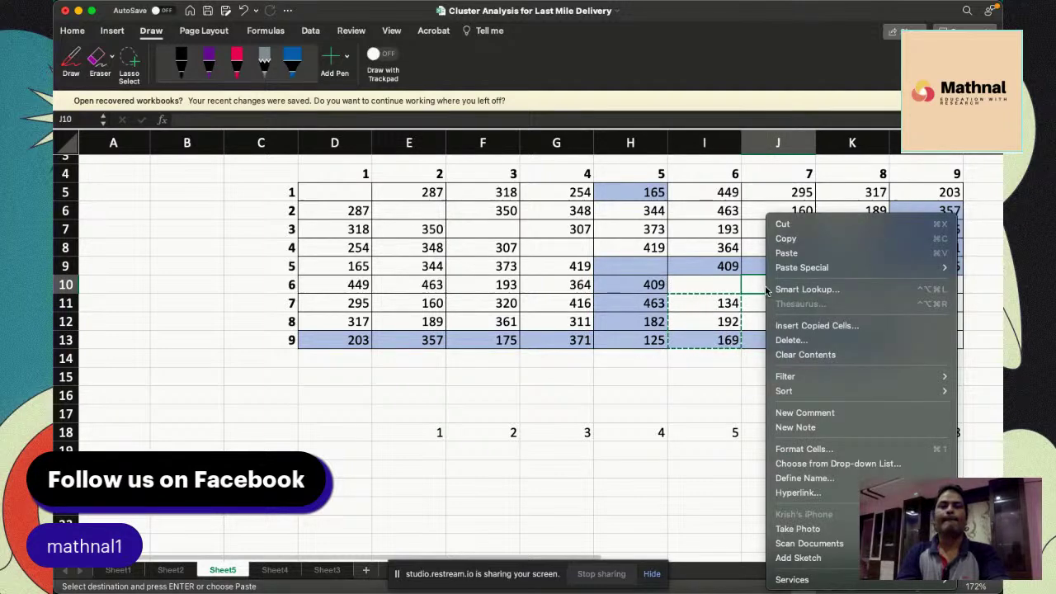
left_click(541, 286)
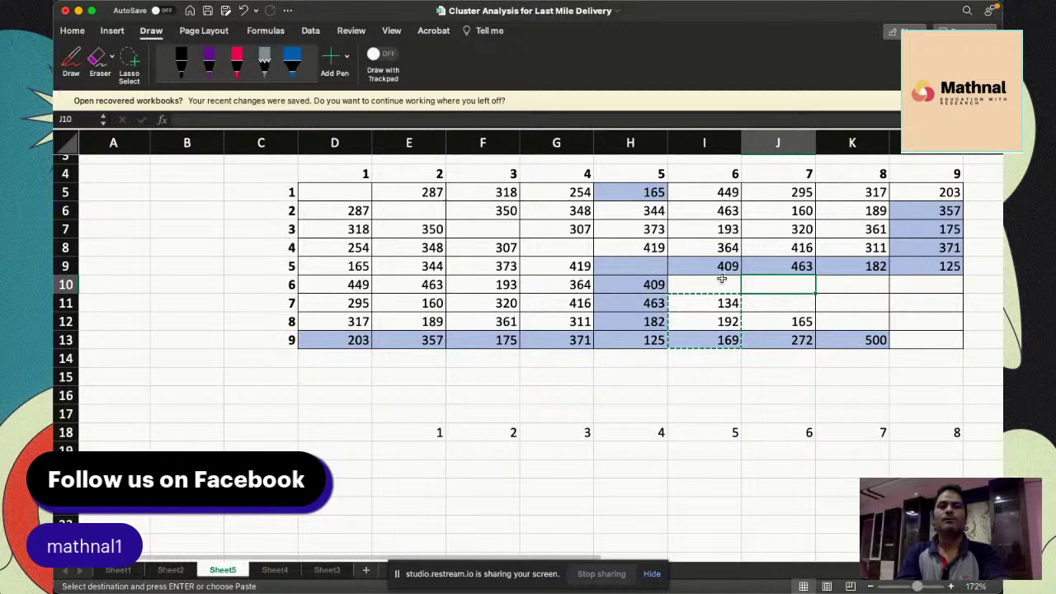
right_click(763, 287)
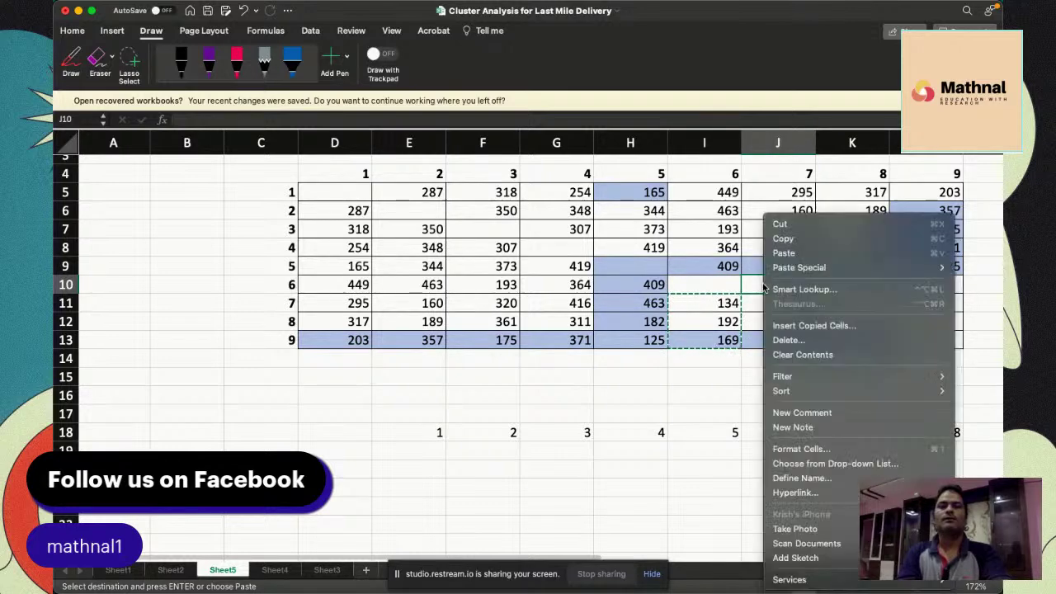
mouse_move(835, 273)
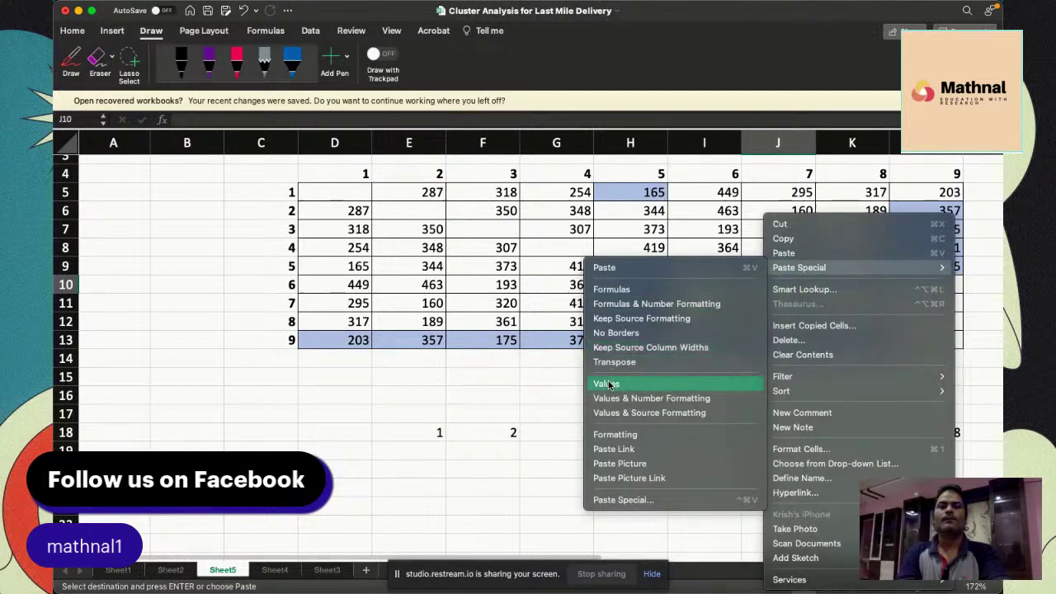
left_click(625, 363)
Copy location 7's distances in J12:J13 and paste them transposed into row 11, starting at cell K11
left_click_drag(780, 322, 780, 340)
key("cmd+c")
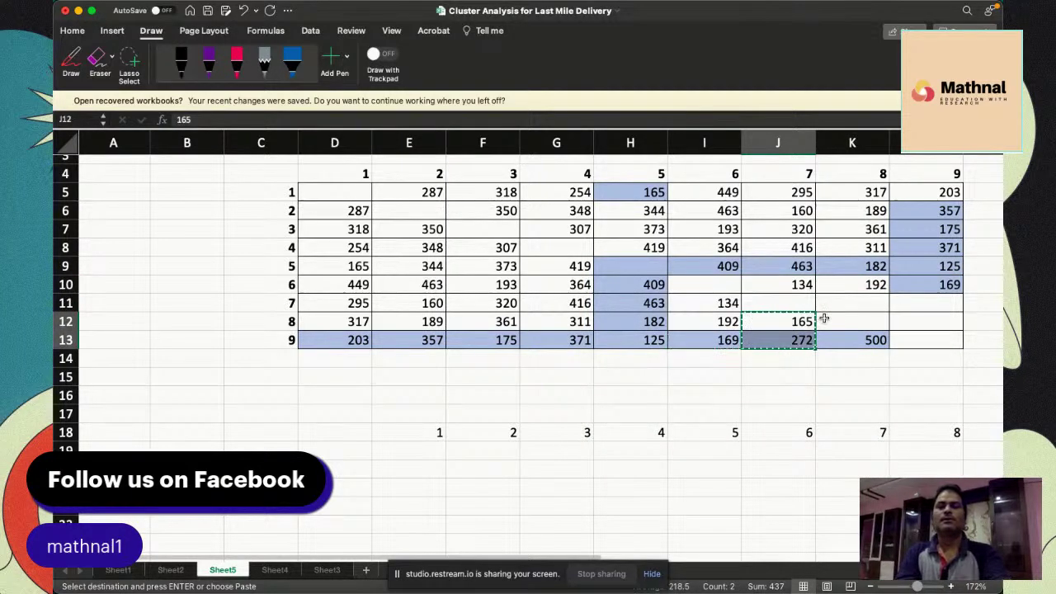
left_click(846, 302)
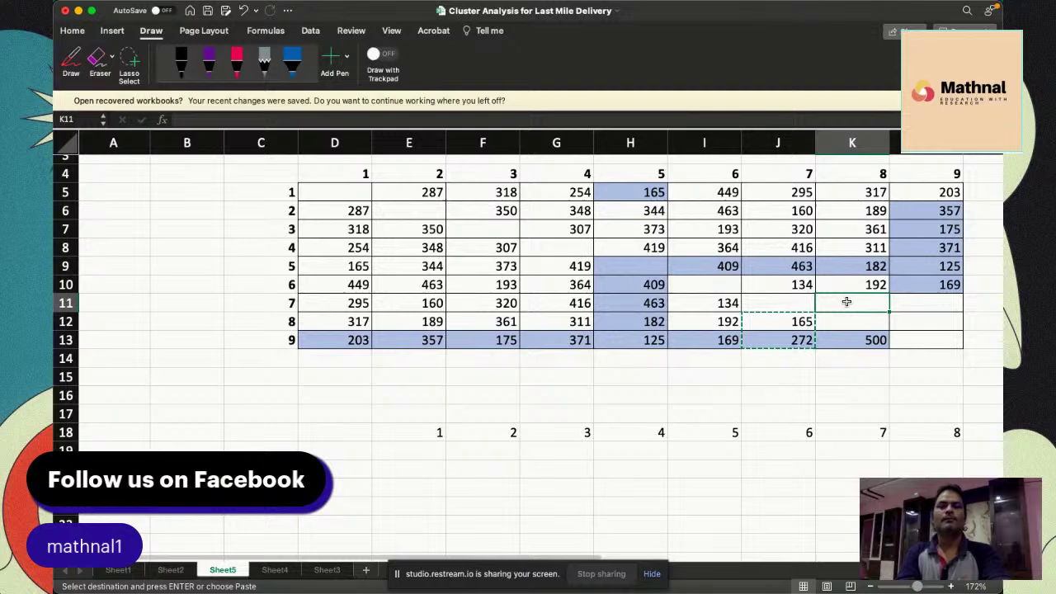
right_click(846, 301)
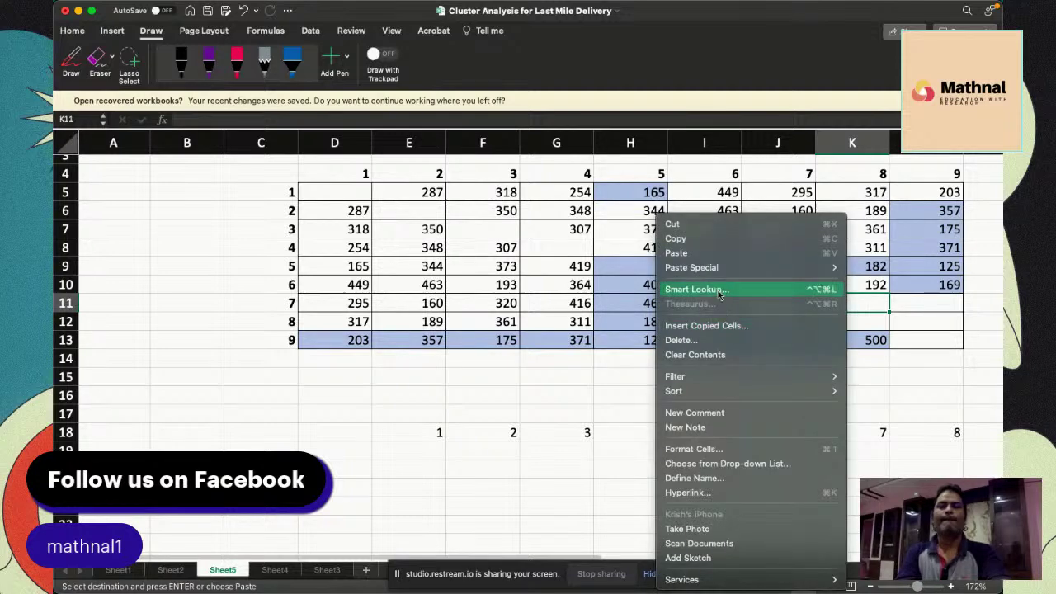
mouse_move(733, 270)
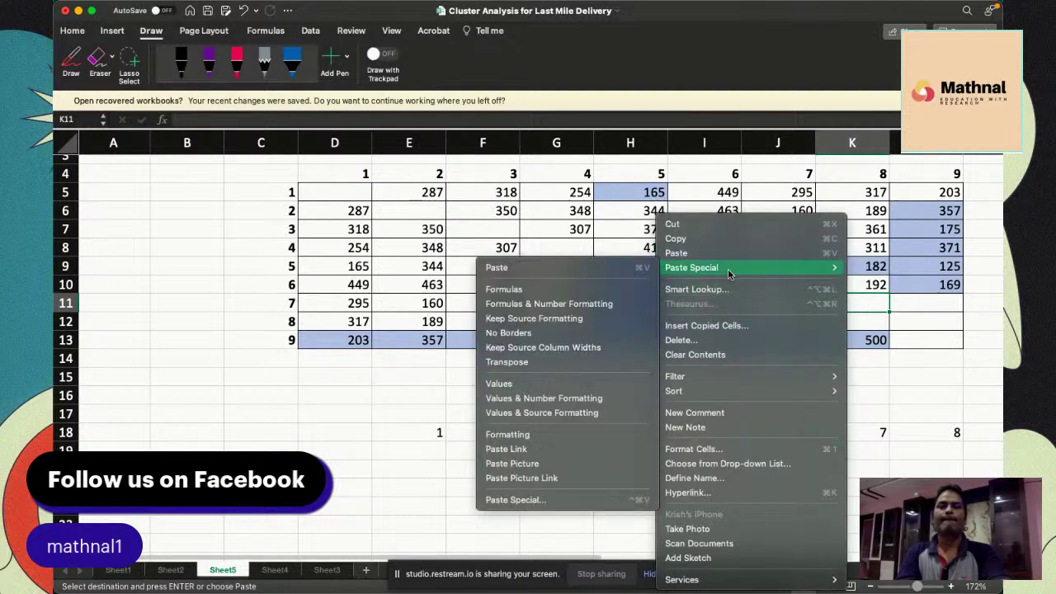
left_click(540, 363)
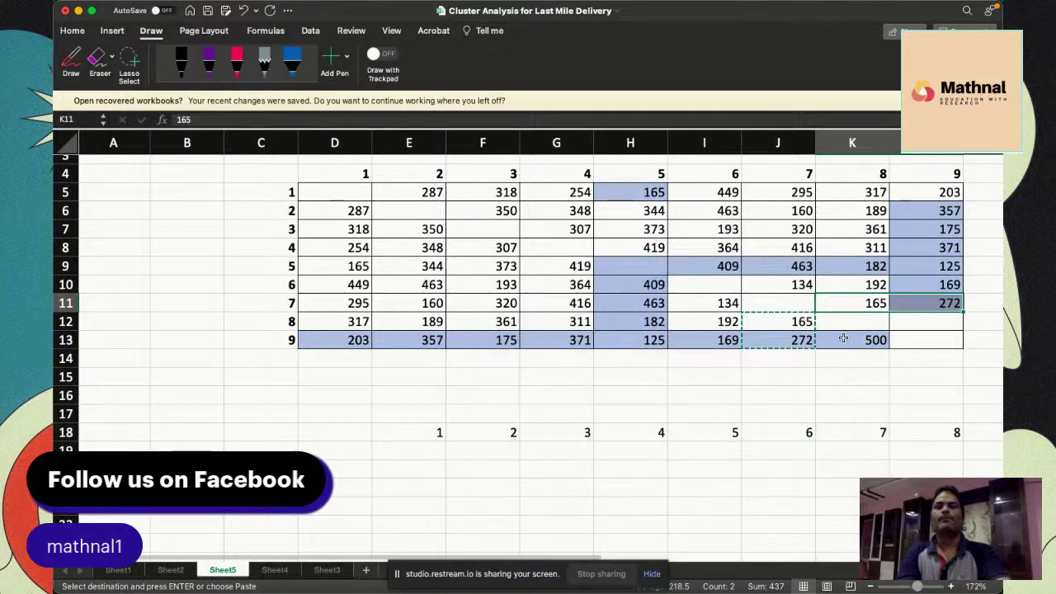
Copy the distance between locations 8 and 9 from K13 into cell L12
left_click(857, 340)
key("cmd+c")
left_click(922, 322)
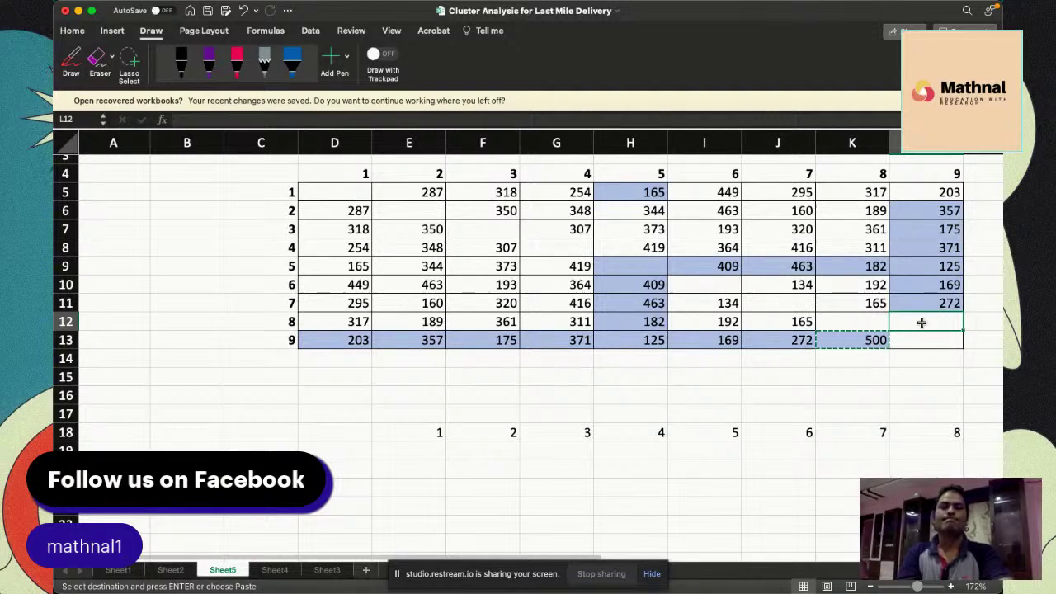
key("cmd+v")
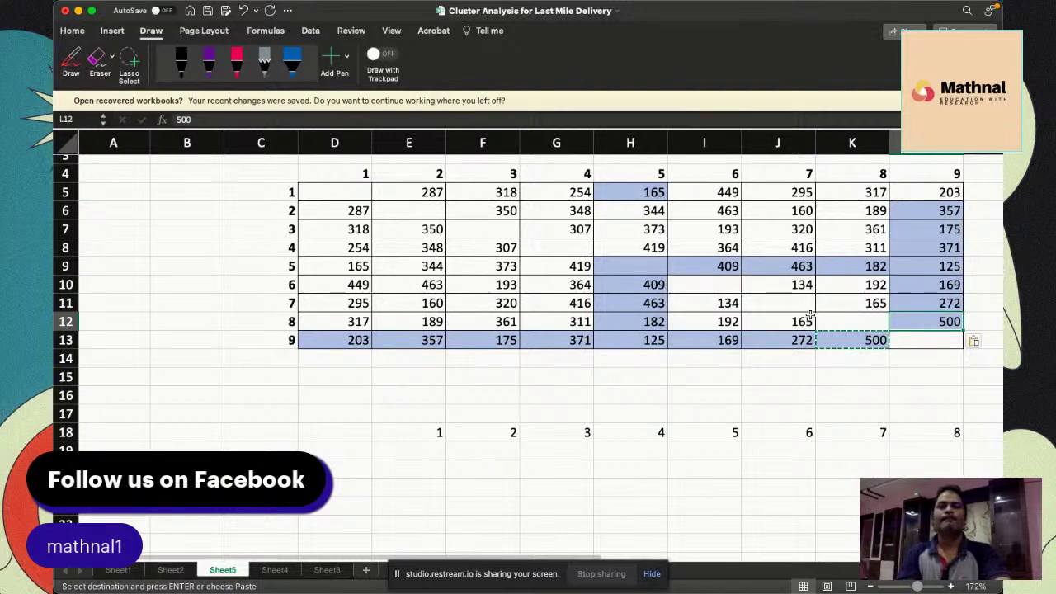
Enter the formula =INDEX($D$5:$L$13,E18,F18) in cell E19 to look up the distance between the first two route locations
scroll(649, 315, "right", 2)
scroll(649, 315, "up", 1)
scroll(650, 316, "down", 1)
scroll(650, 315, "left", 1)
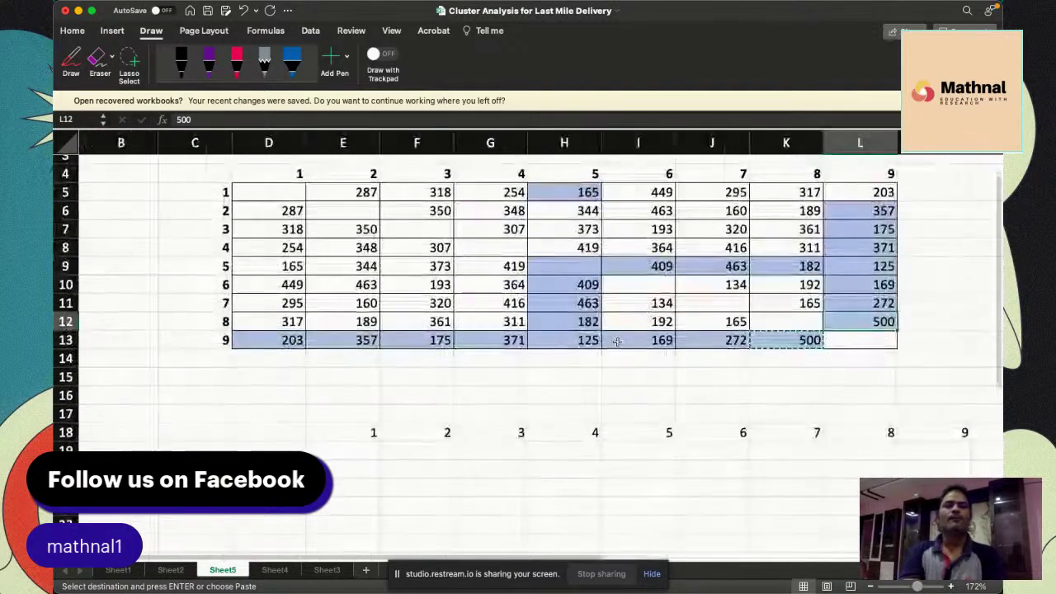
left_click(364, 456)
type("=ind")
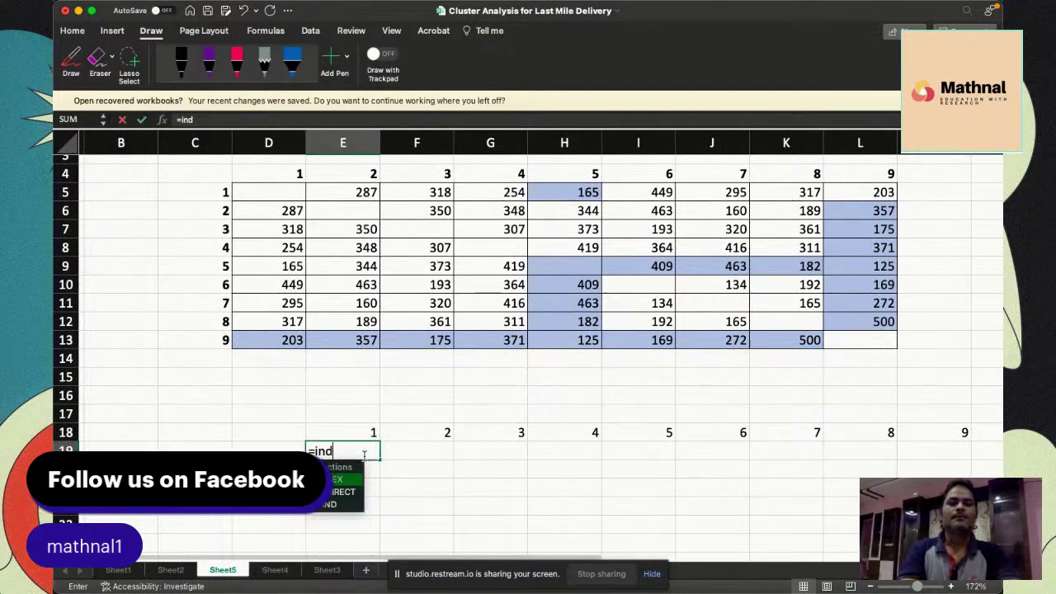
type("ex(")
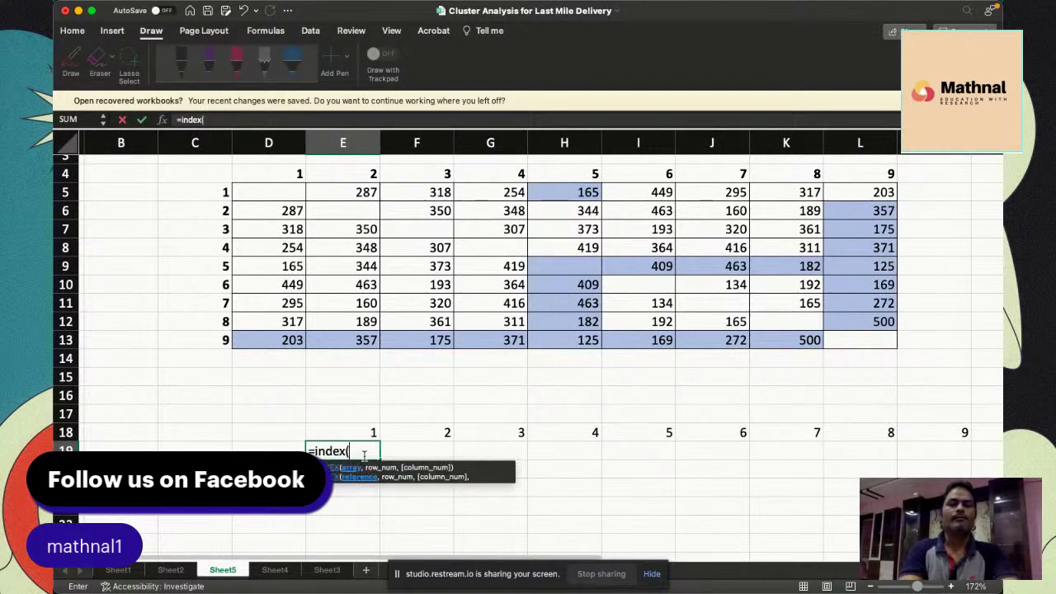
left_click_drag(278, 195, 887, 341)
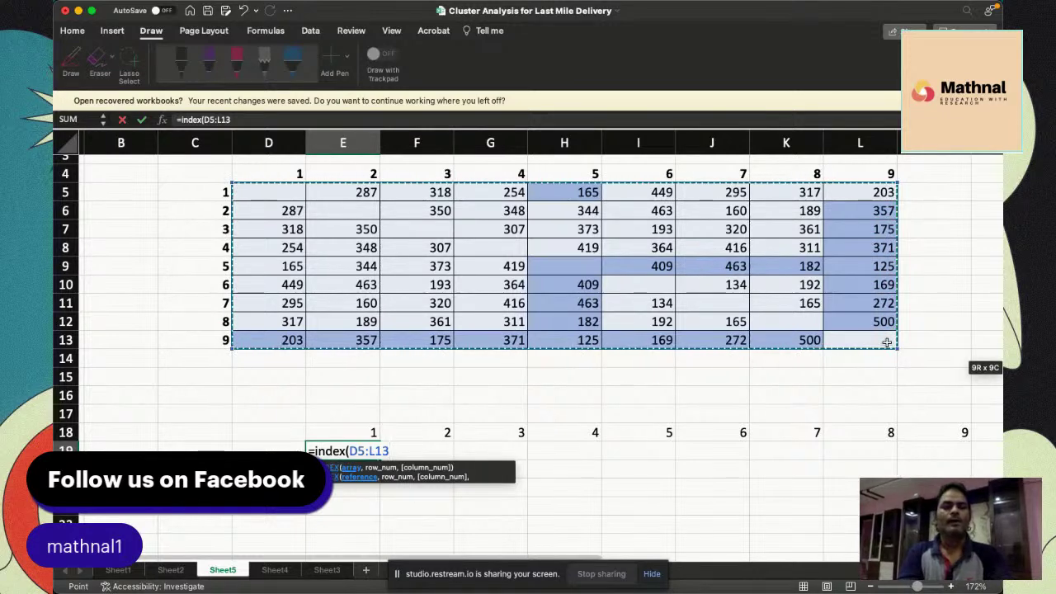
key("F4")
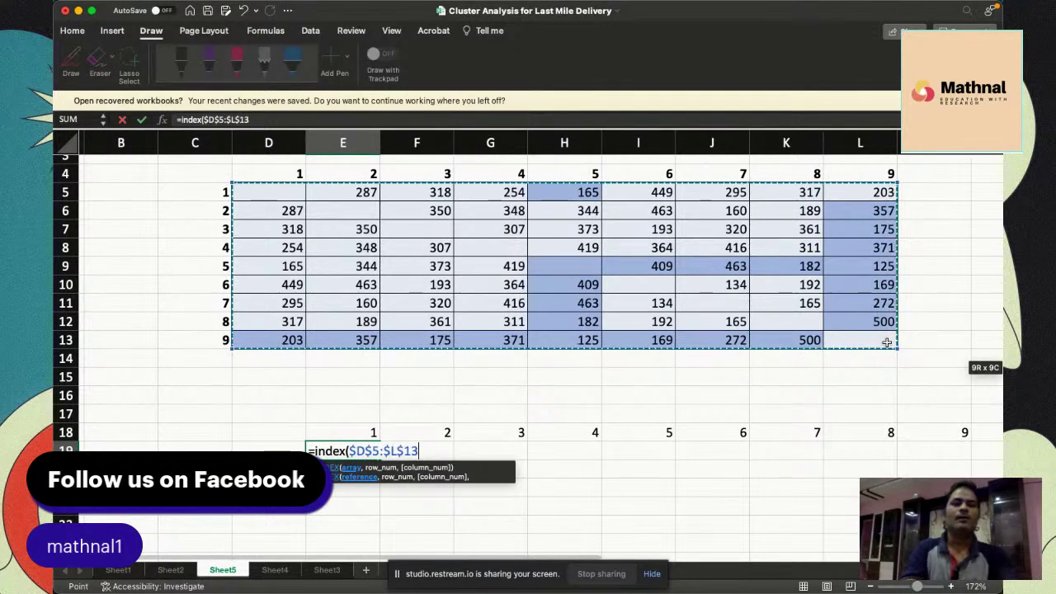
type(",")
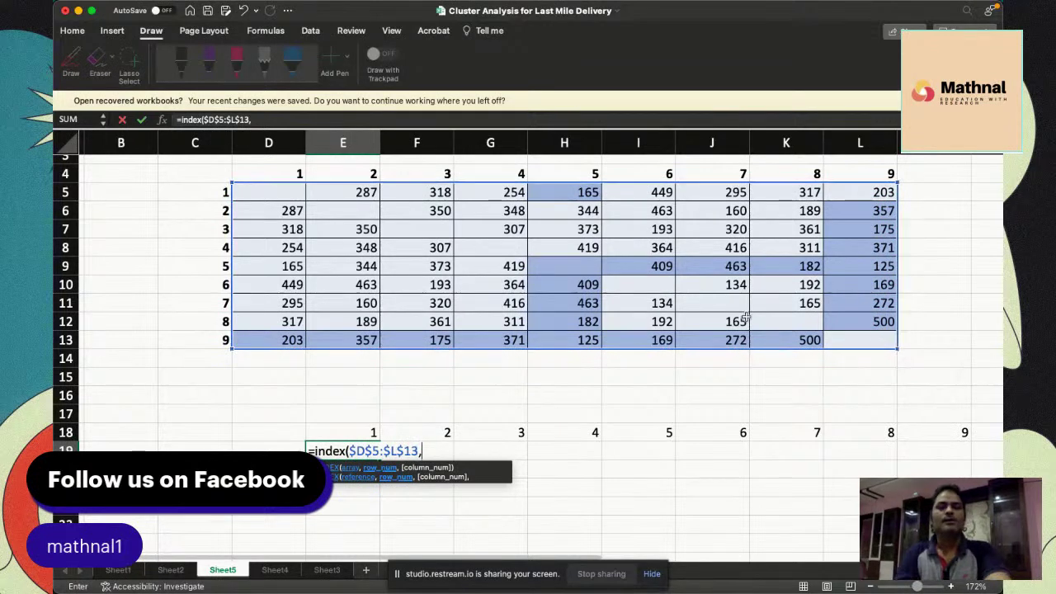
left_click(356, 432)
type(",")
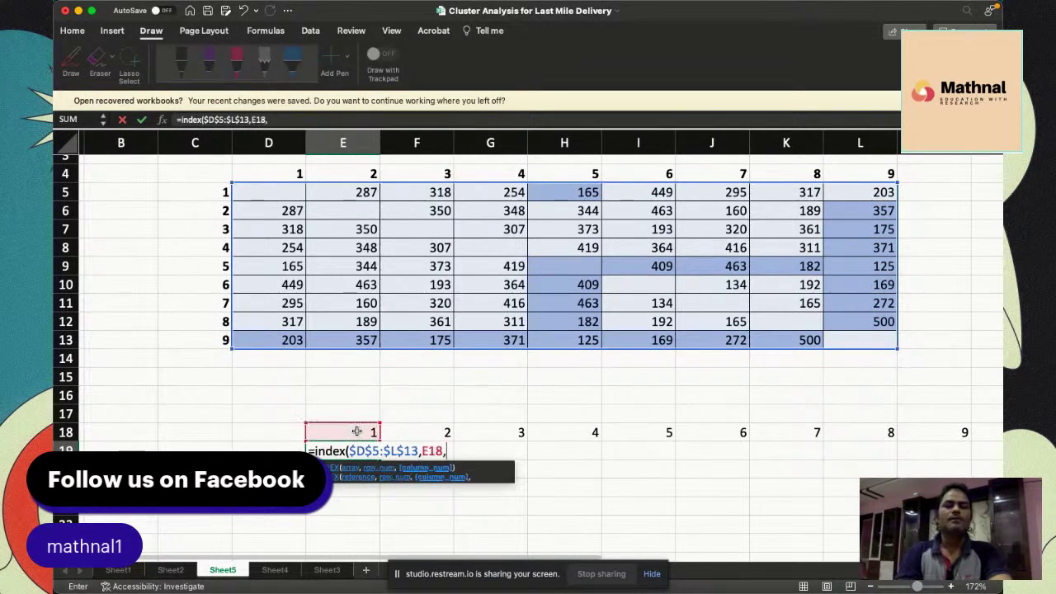
left_click(409, 426)
key("Return")
Check the E19 result against location 1's matrix row and move the INDEX formula from E19 to F19
left_click(364, 452)
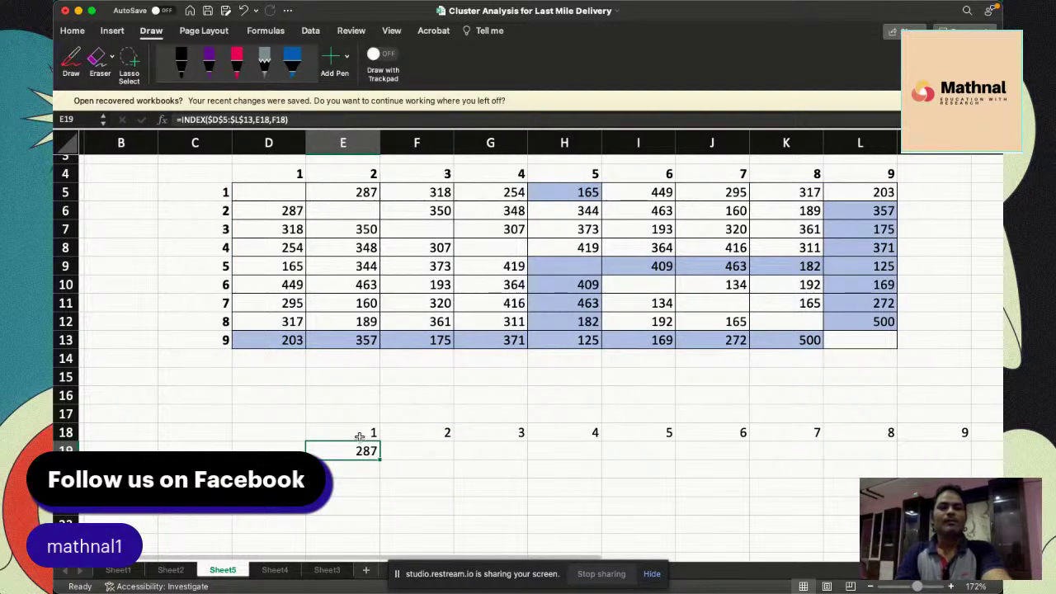
left_click(360, 435)
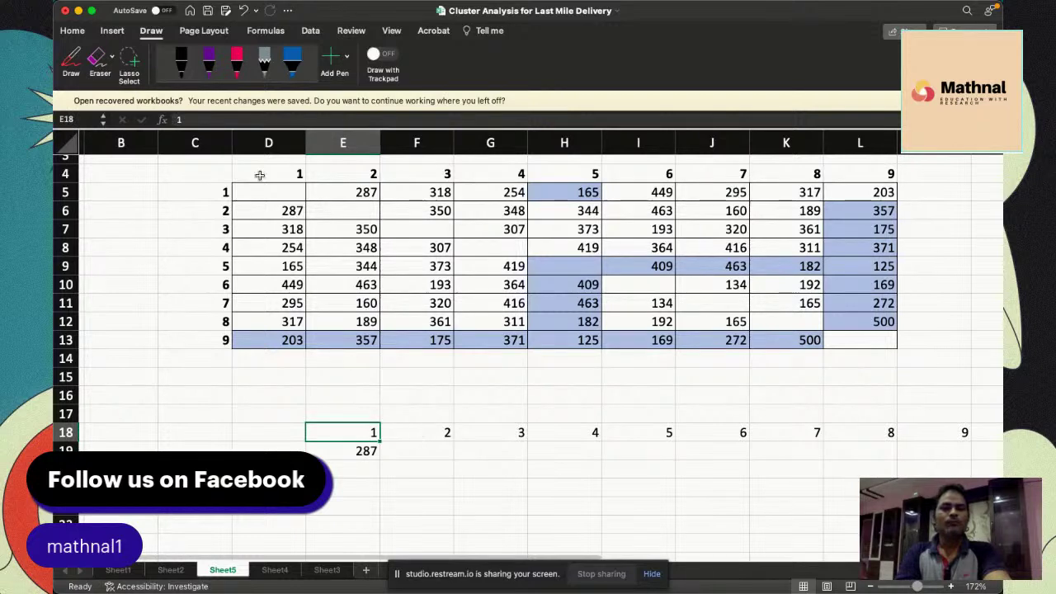
left_click(213, 195)
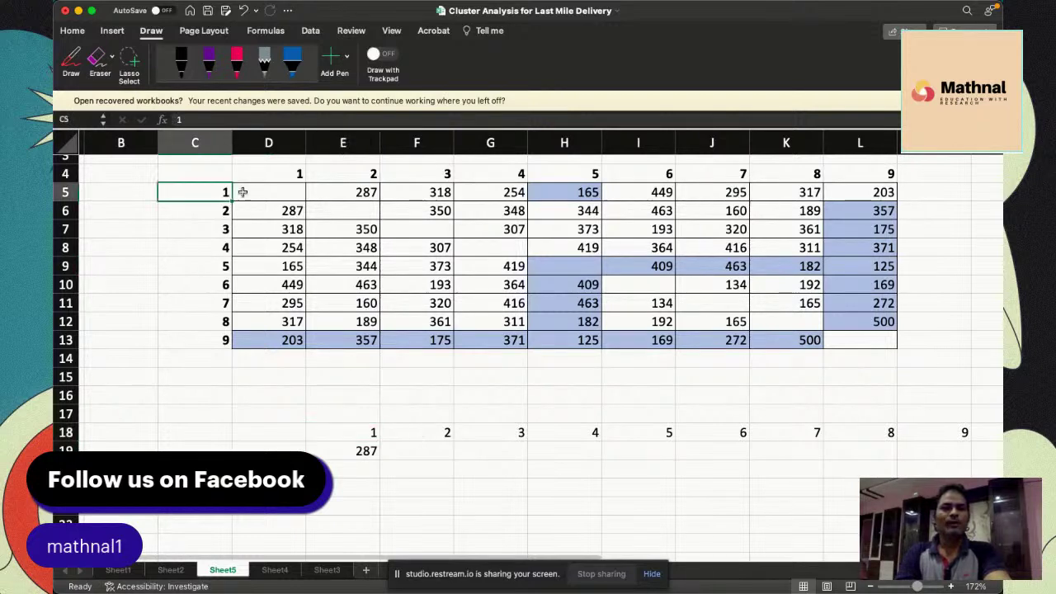
left_click(363, 189)
left_click(212, 192)
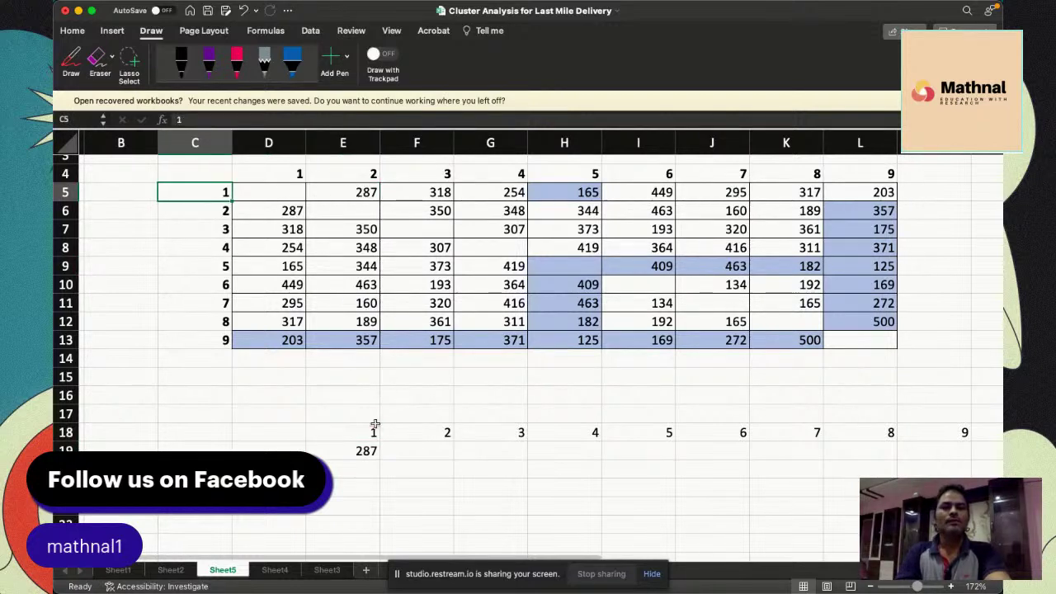
left_click(351, 448)
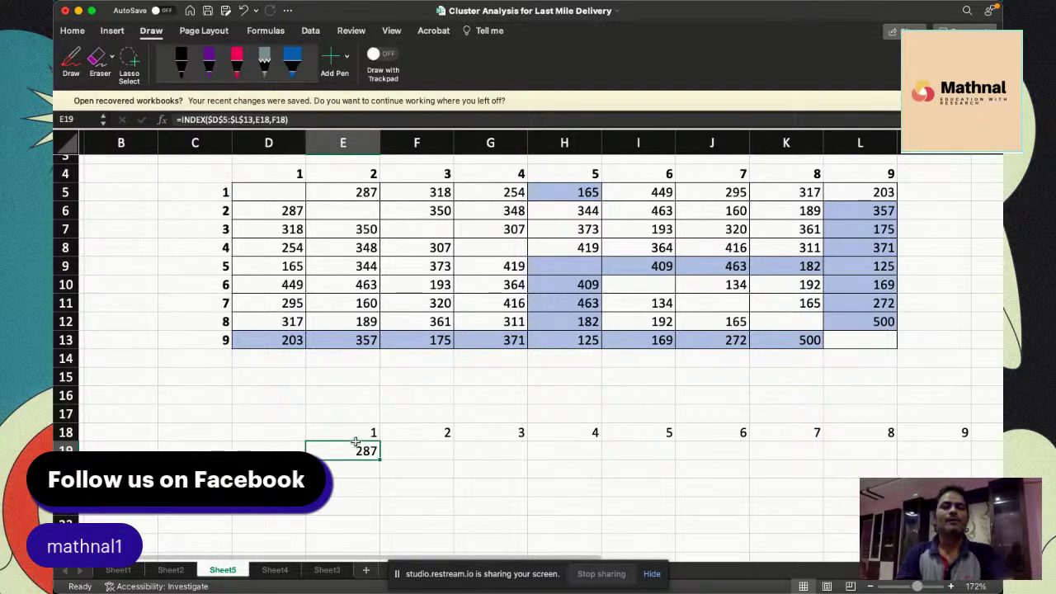
left_click_drag(356, 441, 441, 450)
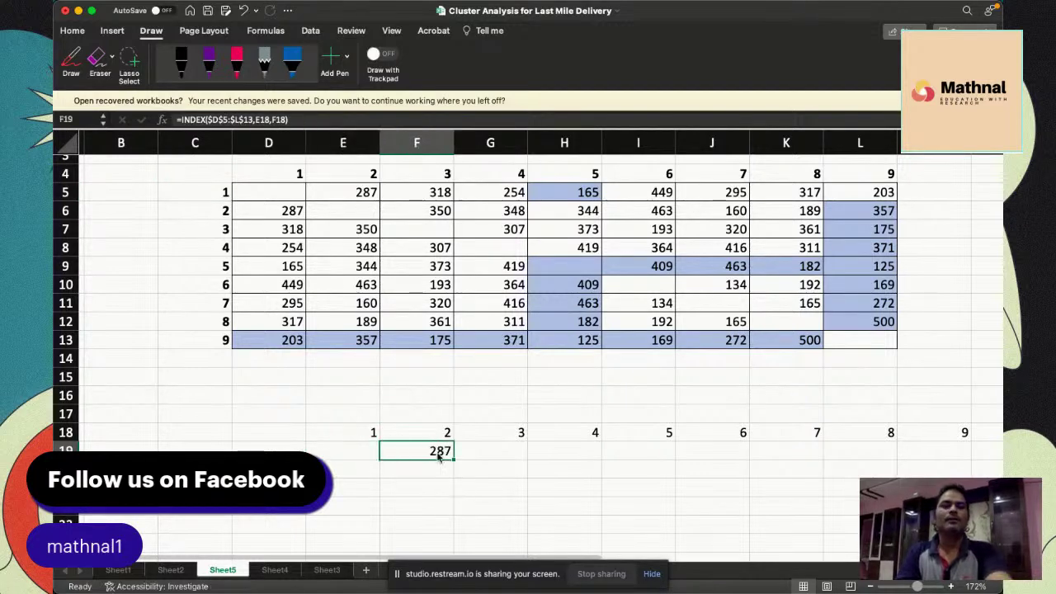
left_click(442, 497)
Compare F19 with the matrix distance for locations 1 and 2 and fill its formula into G19
left_click(368, 436)
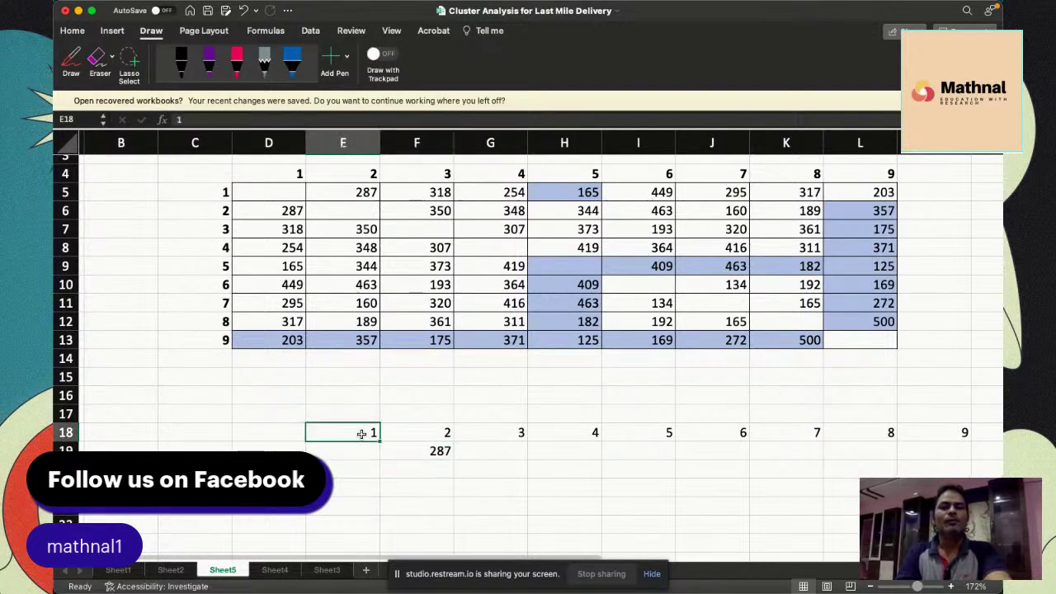
left_click(432, 435)
left_click(428, 451)
left_click(216, 230)
left_click(224, 193)
left_click(352, 192)
left_click(437, 451)
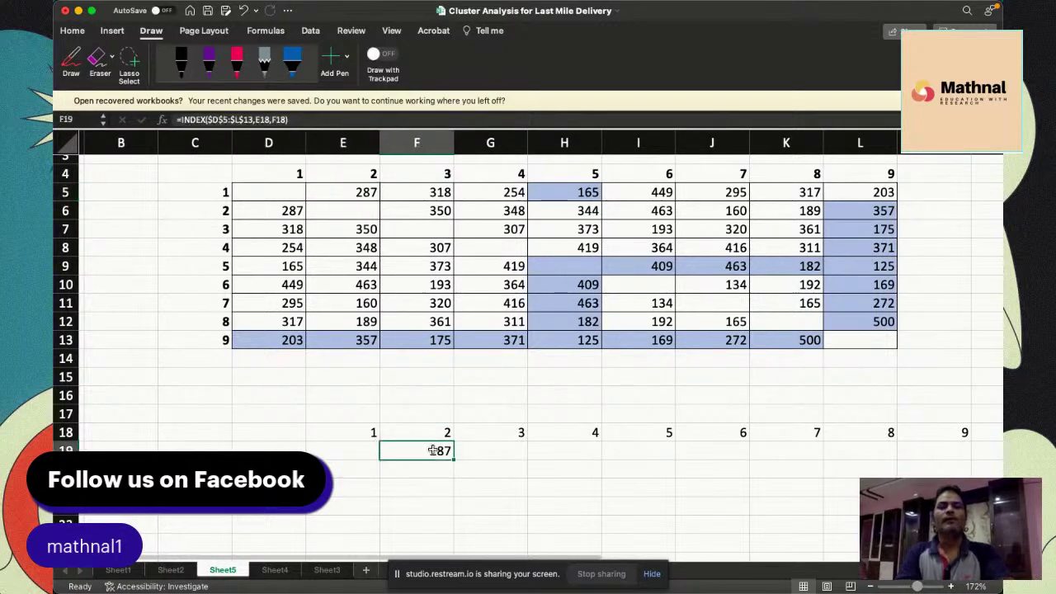
left_click_drag(454, 459, 531, 462)
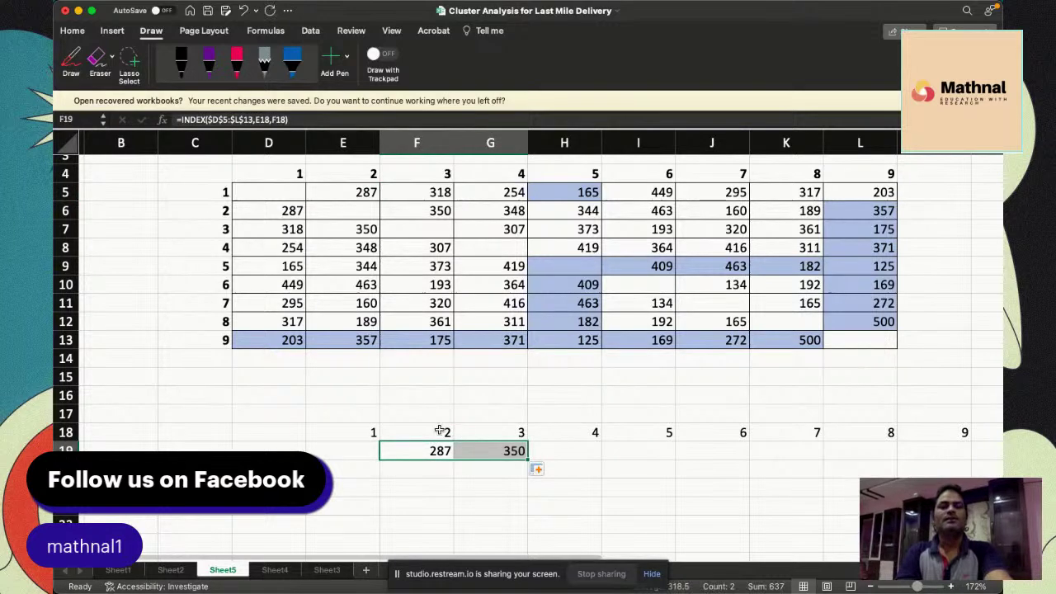
Compare G19 with the matrix distance for locations 2 and 3 and fill its formula rightward along row 19
left_click(441, 431)
left_click(514, 433)
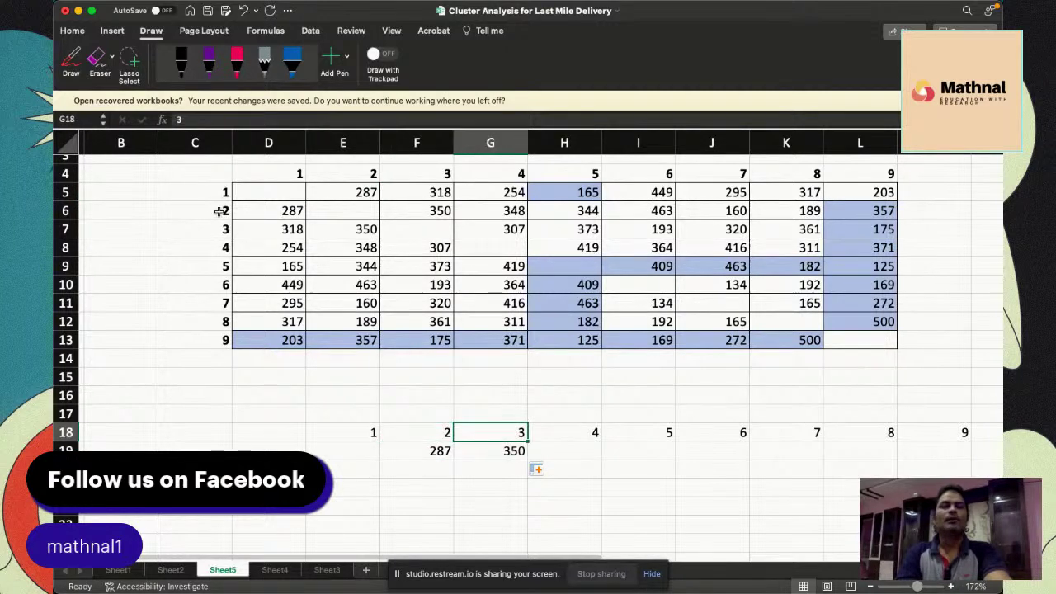
left_click(219, 212)
left_click(412, 211)
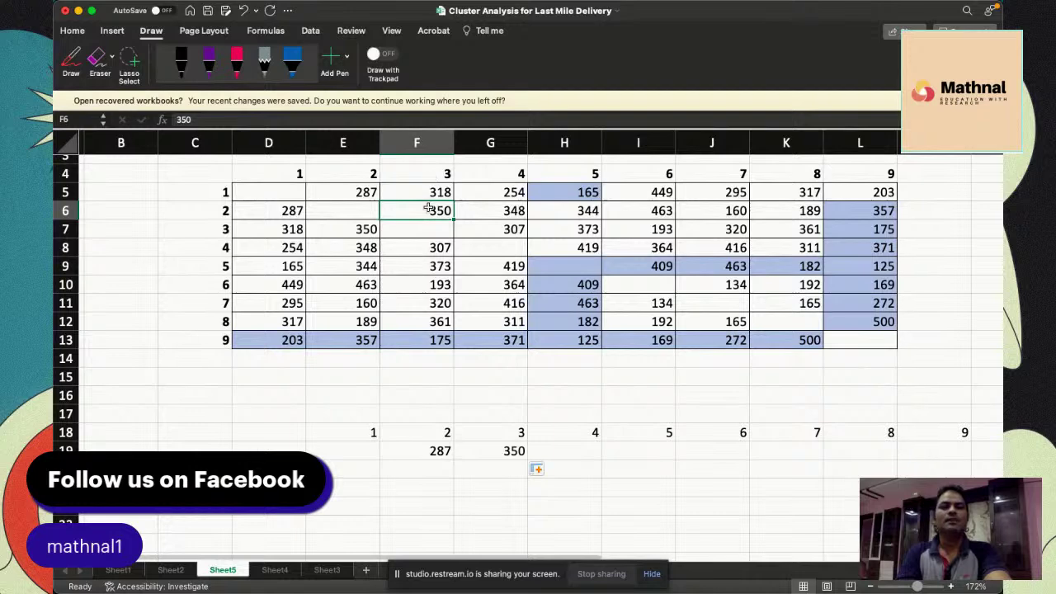
left_click(502, 448)
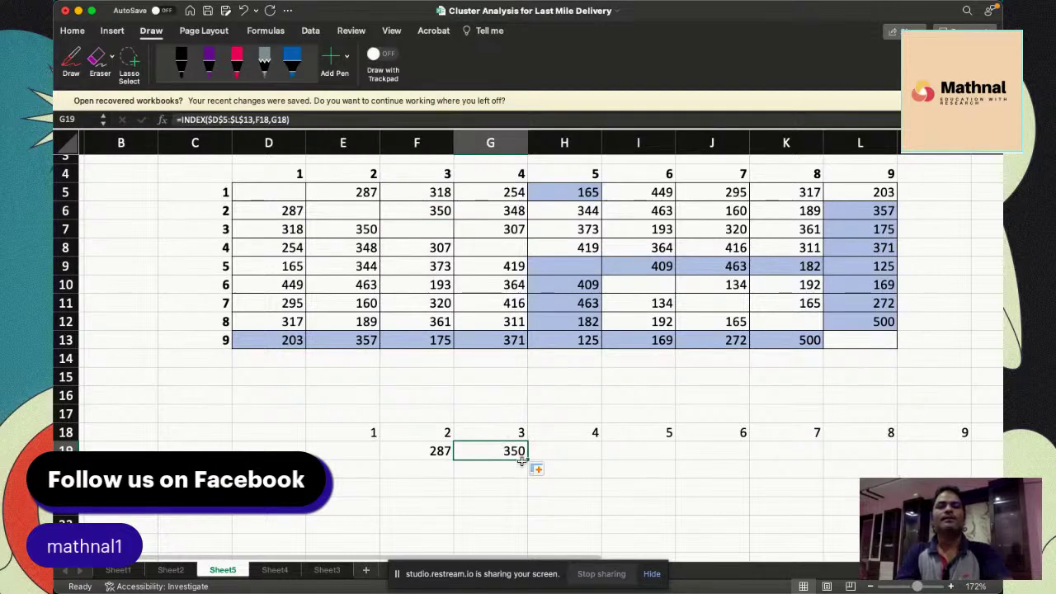
left_click_drag(526, 460, 652, 458)
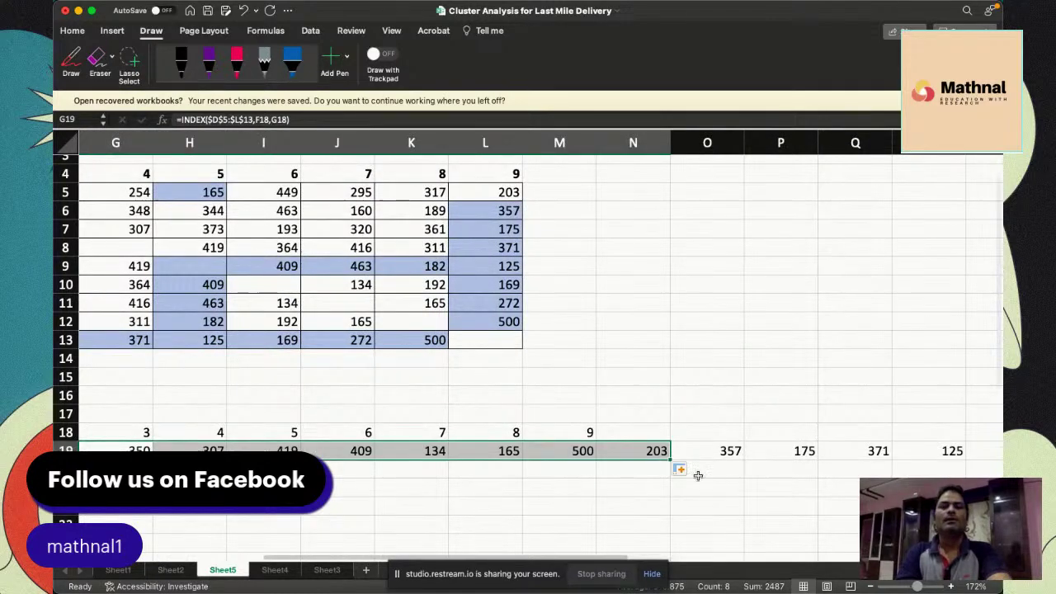
Try to delete the surplus INDEX results in O19:V19, shifting the cells left
left_click_drag(722, 452, 801, 450)
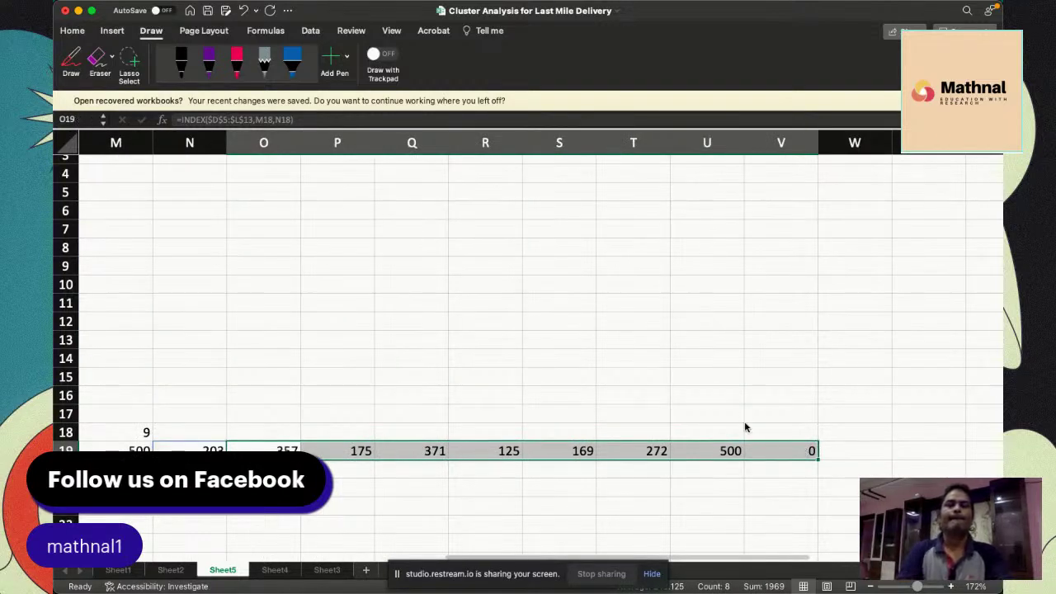
scroll(413, 475, "down", 2)
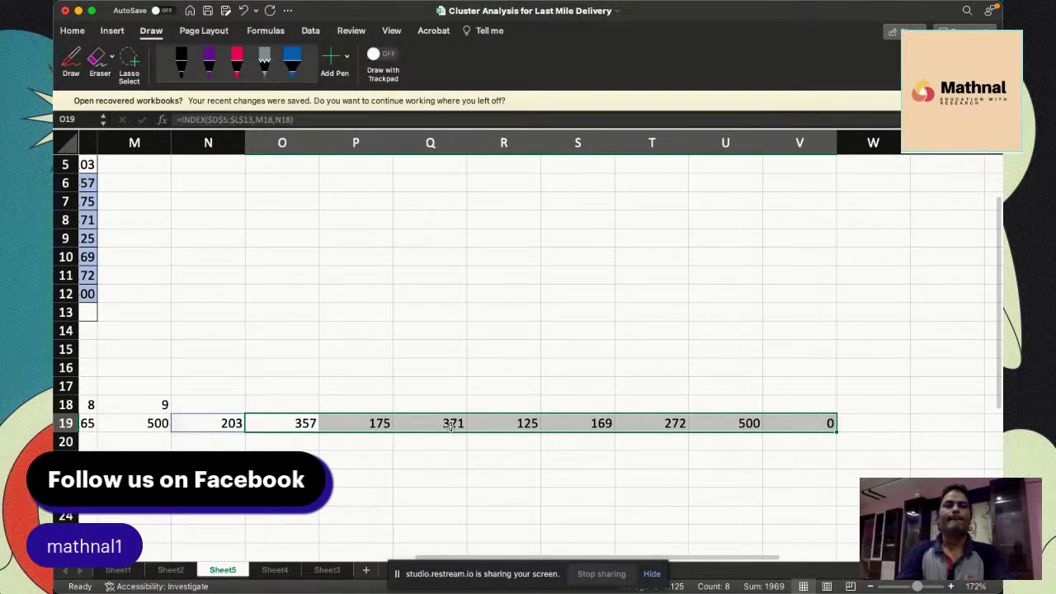
right_click(451, 425)
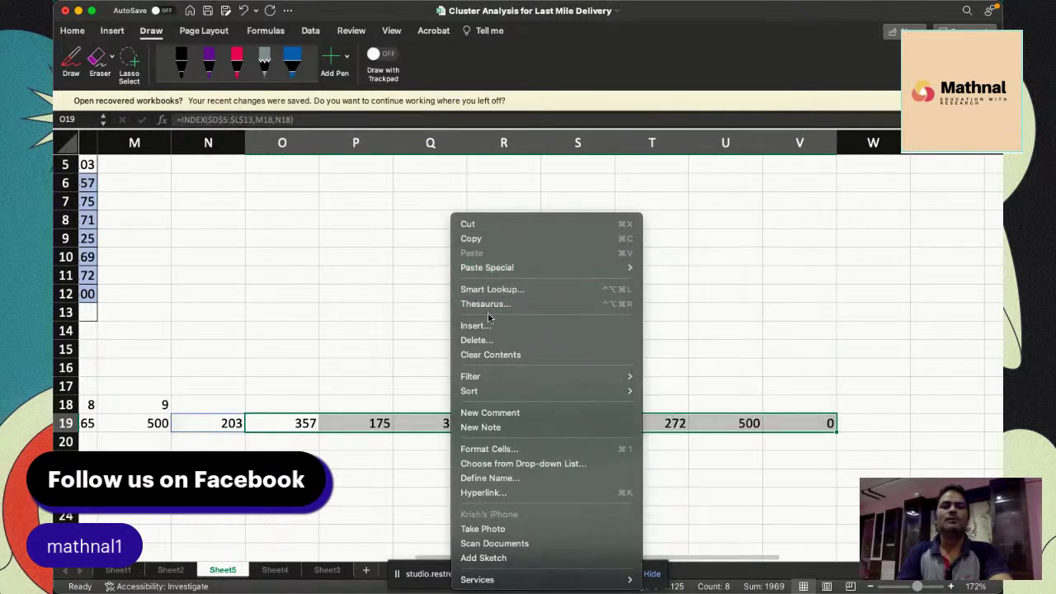
left_click(484, 339)
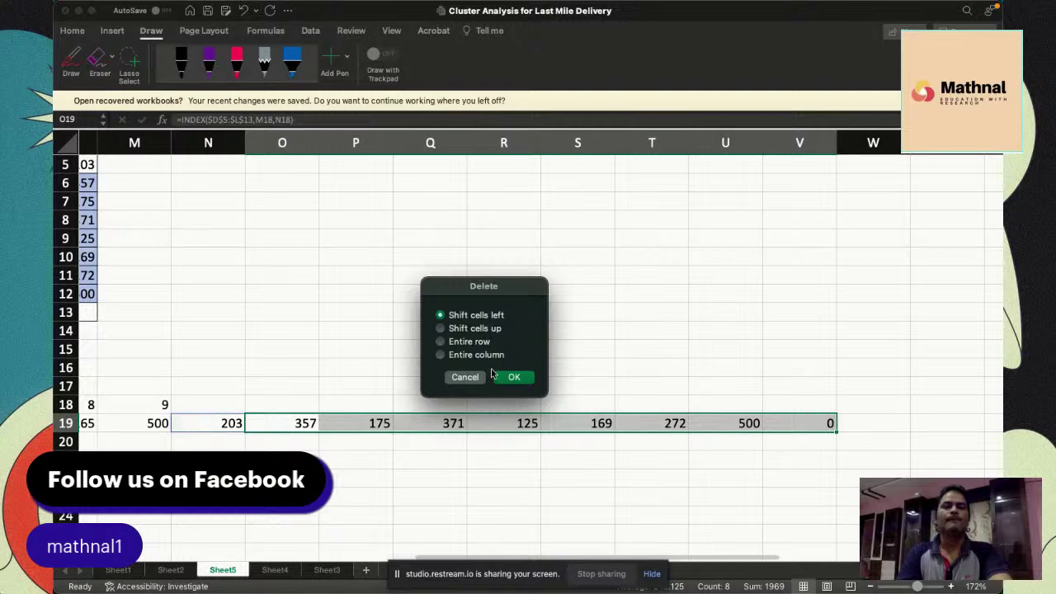
left_click(514, 377)
scroll(429, 438, "left", 2)
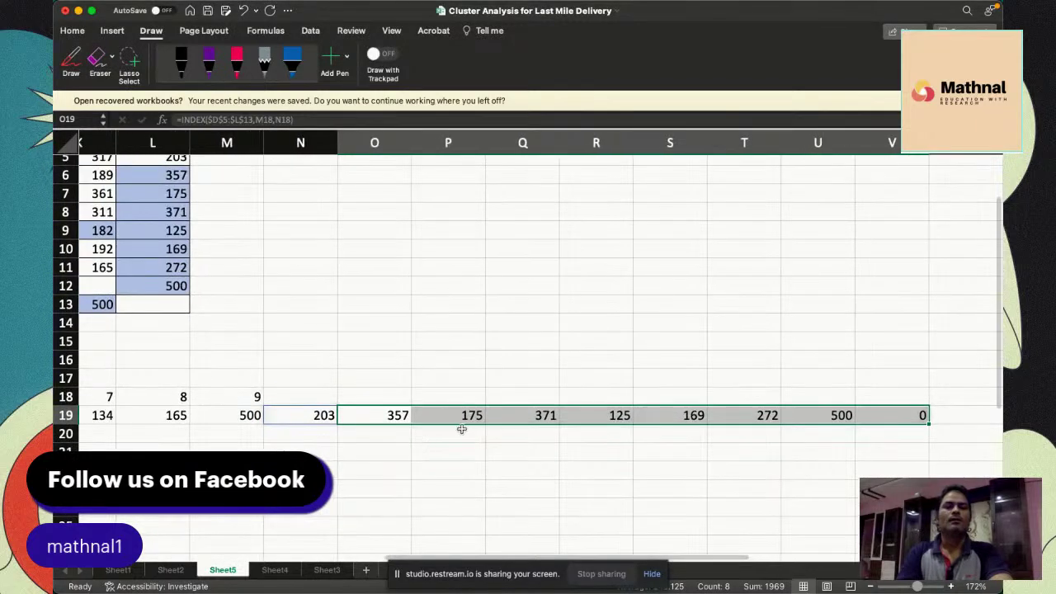
left_click(402, 497)
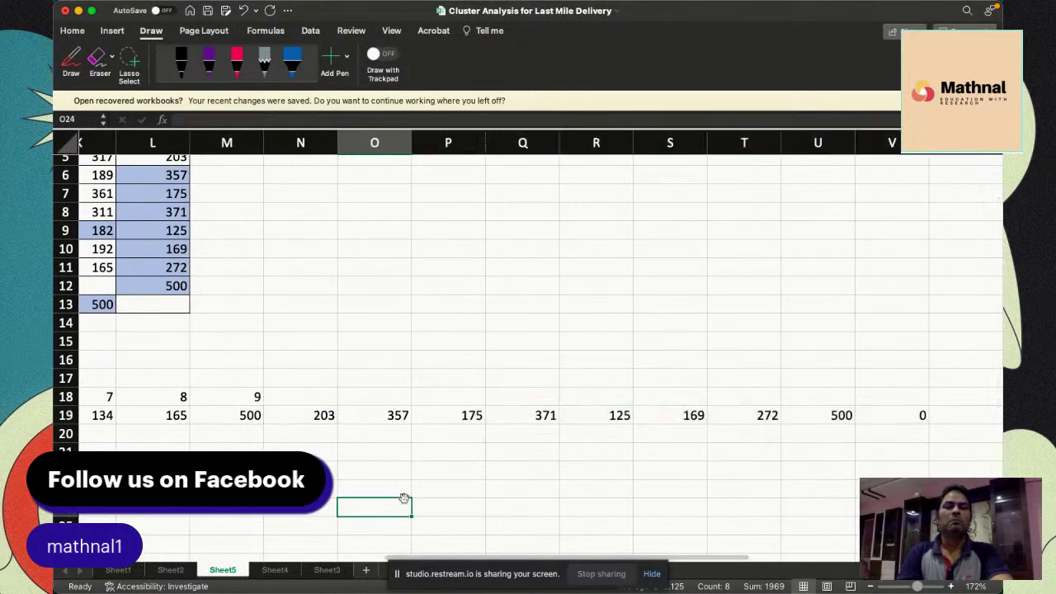
left_click(370, 415)
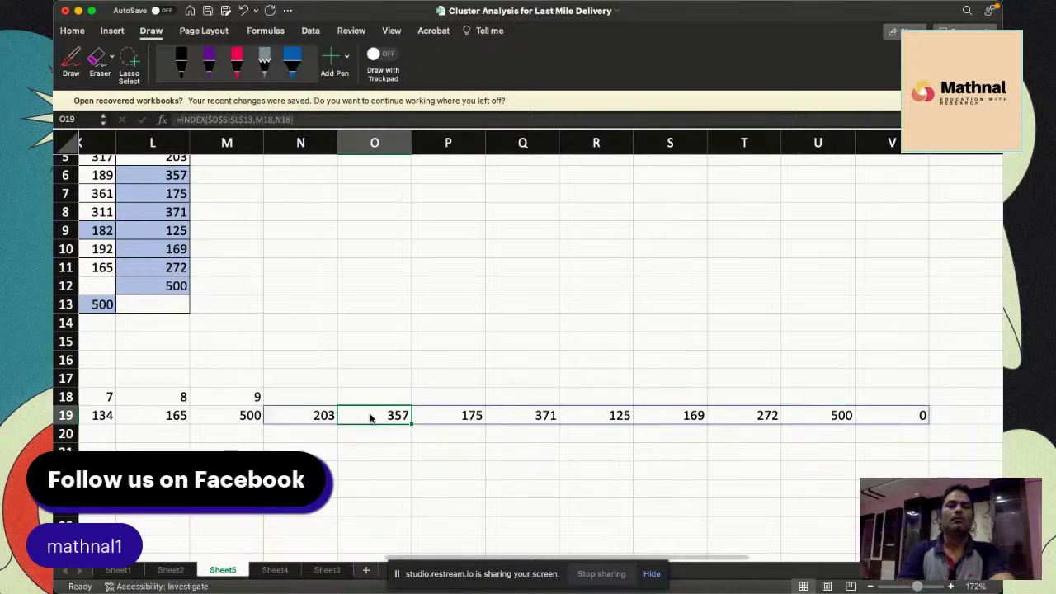
left_click(439, 446)
left_click_drag(371, 412, 747, 415)
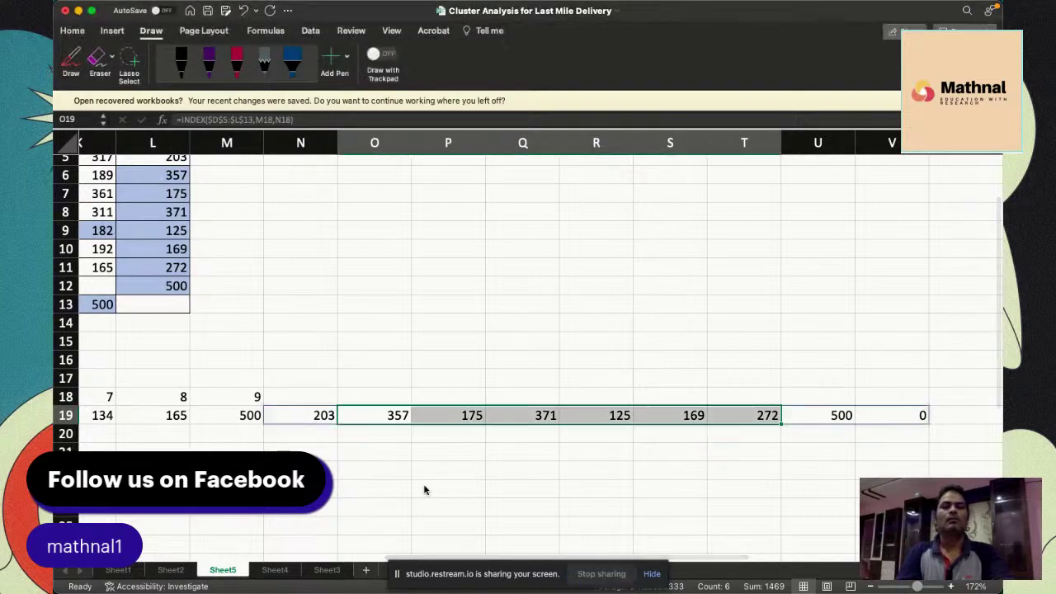
Check the leg formulas in I19 and J19 and remove the surplus INDEX formula from N19, beyond the last location
scroll(412, 457, "left", 5)
left_click(297, 417)
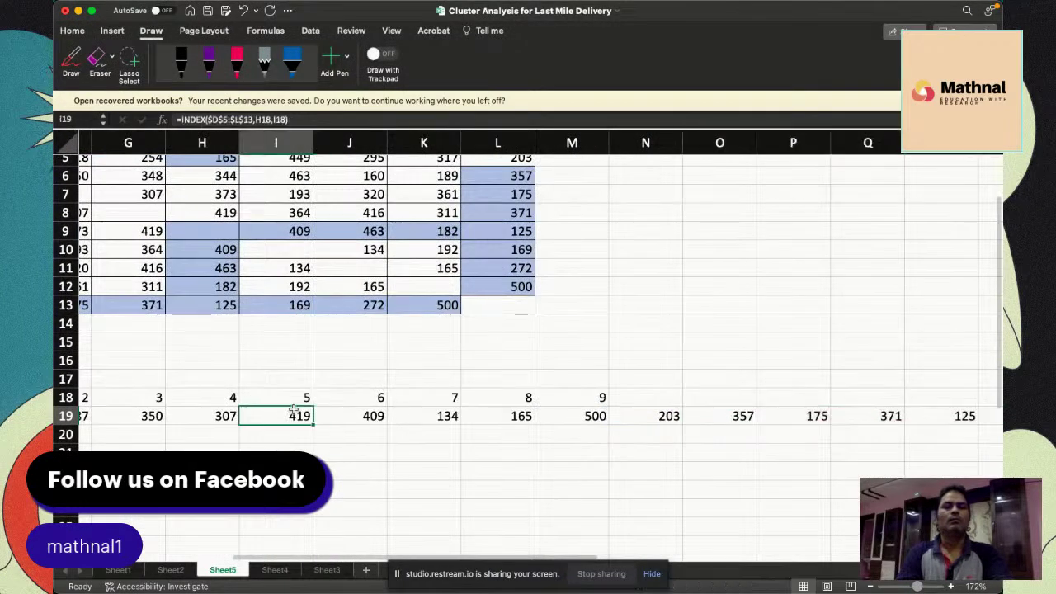
left_click(356, 412)
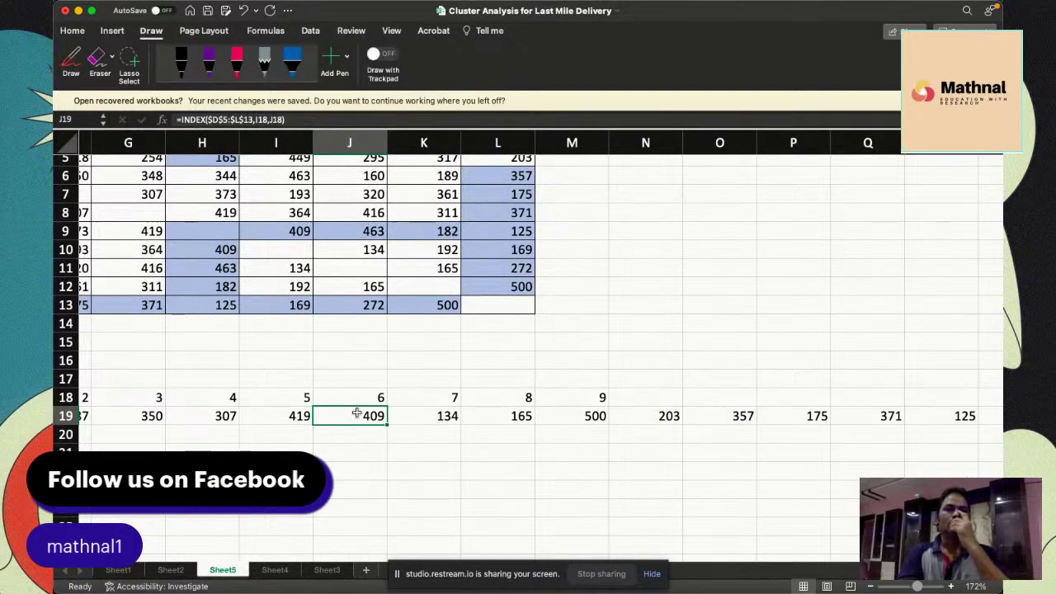
left_click(657, 415)
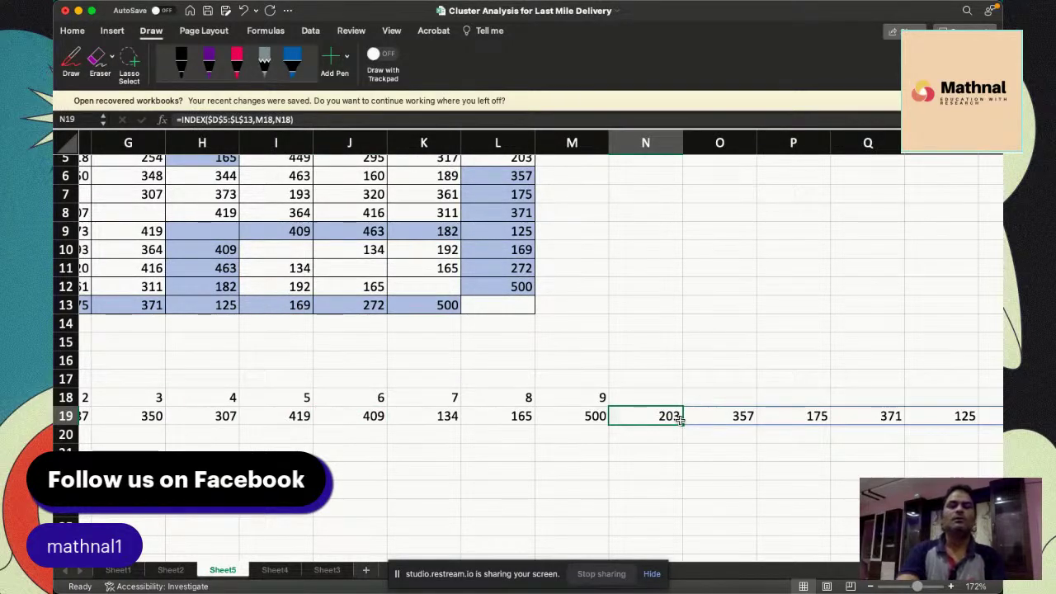
key("ctrl+z")
left_click(634, 454)
Try extending the INDEX formula from M19 into N19 and undo that fill
left_click(581, 413)
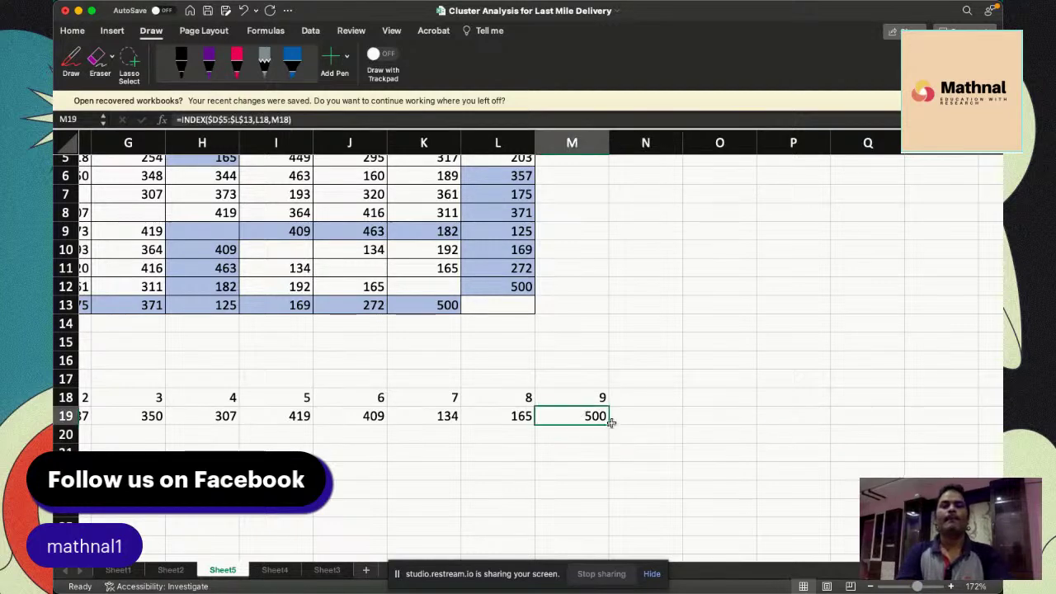
left_click_drag(608, 422, 660, 420)
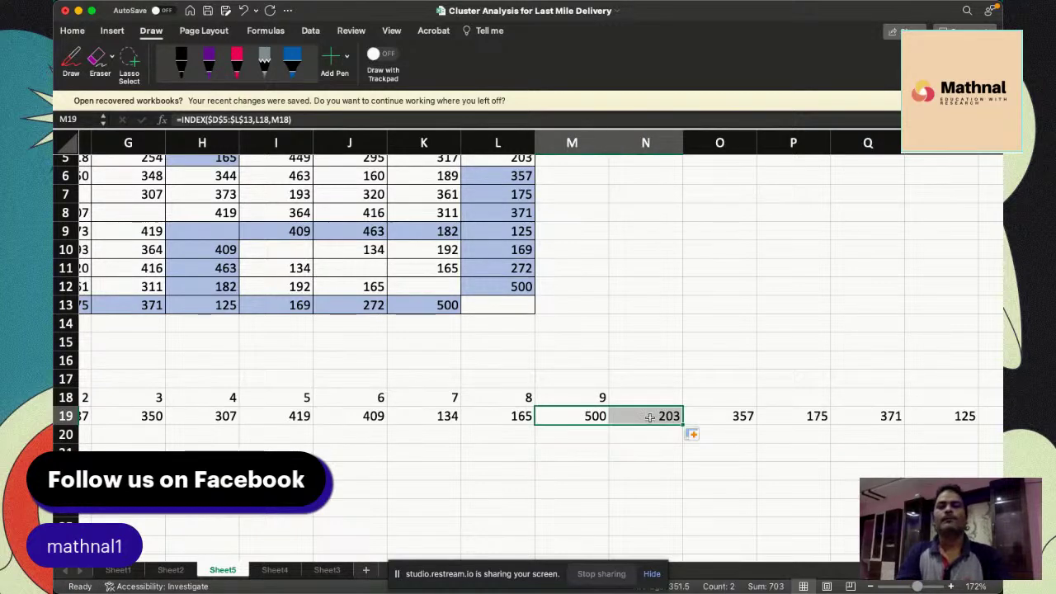
key("cmd+z")
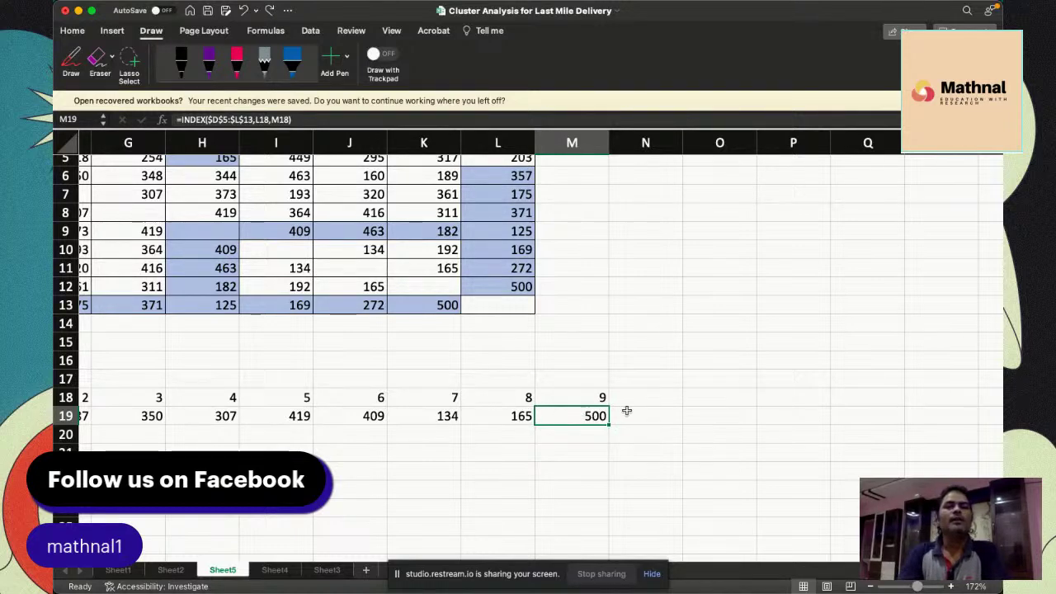
Enter a SUM formula in cell G21 that totals the leg distances in F19:M19
scroll(606, 434, "left", 5)
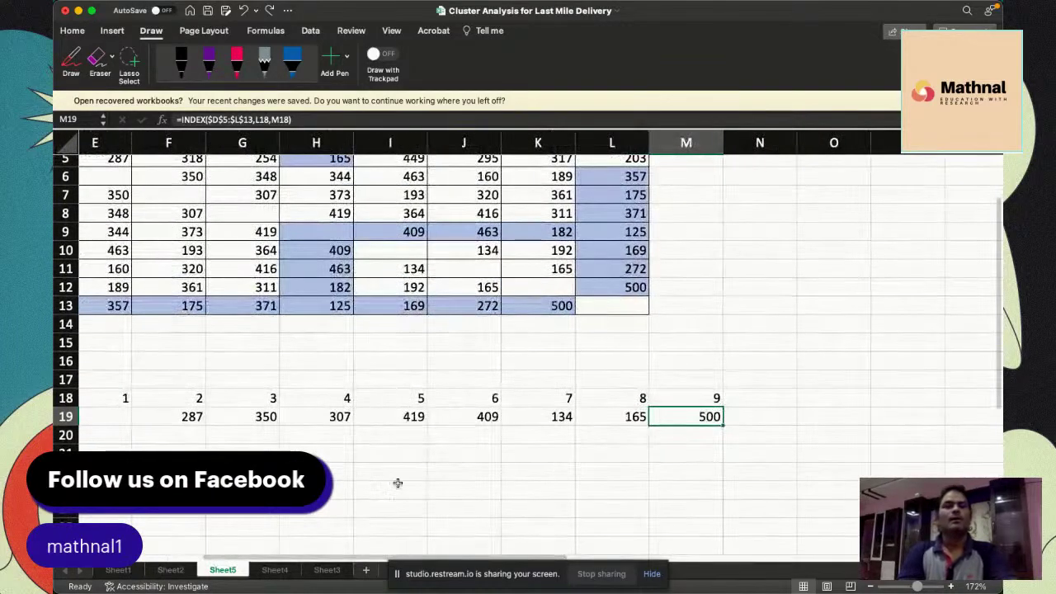
left_click(290, 453)
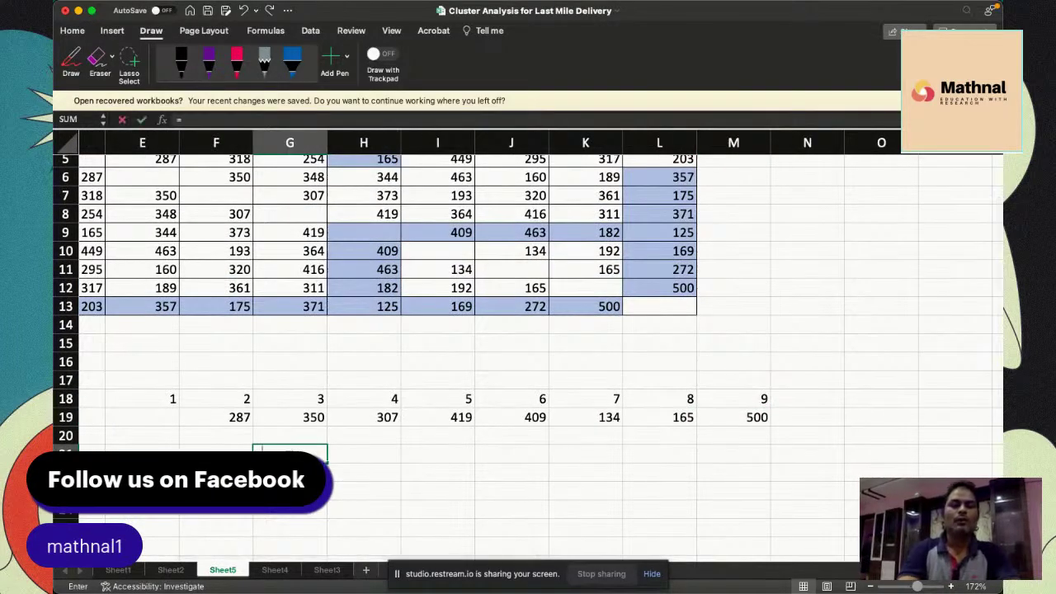
type("=sum(")
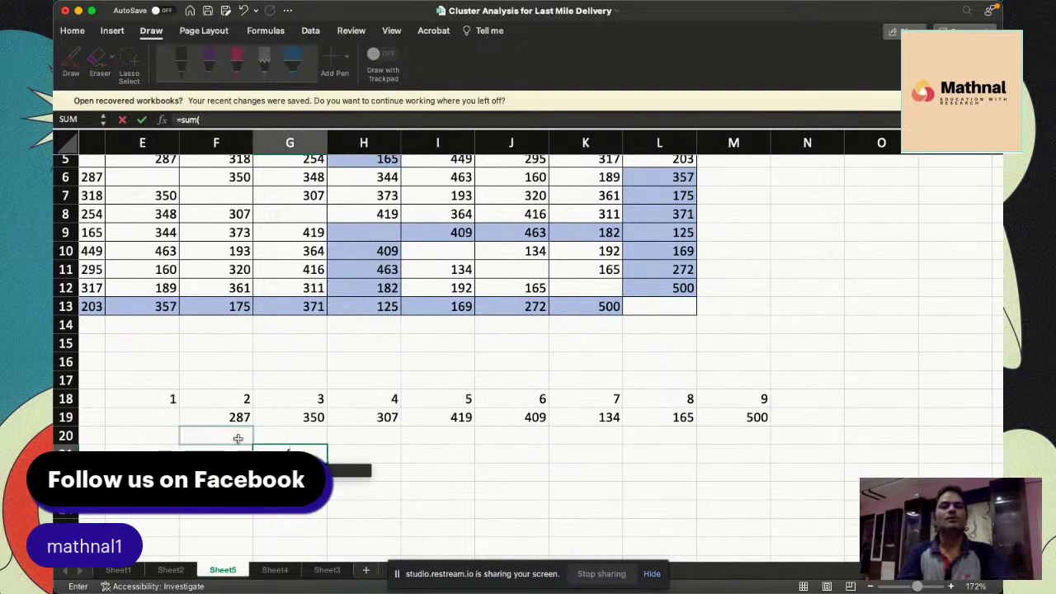
left_click_drag(228, 418, 735, 418)
key("Return")
left_click(314, 452)
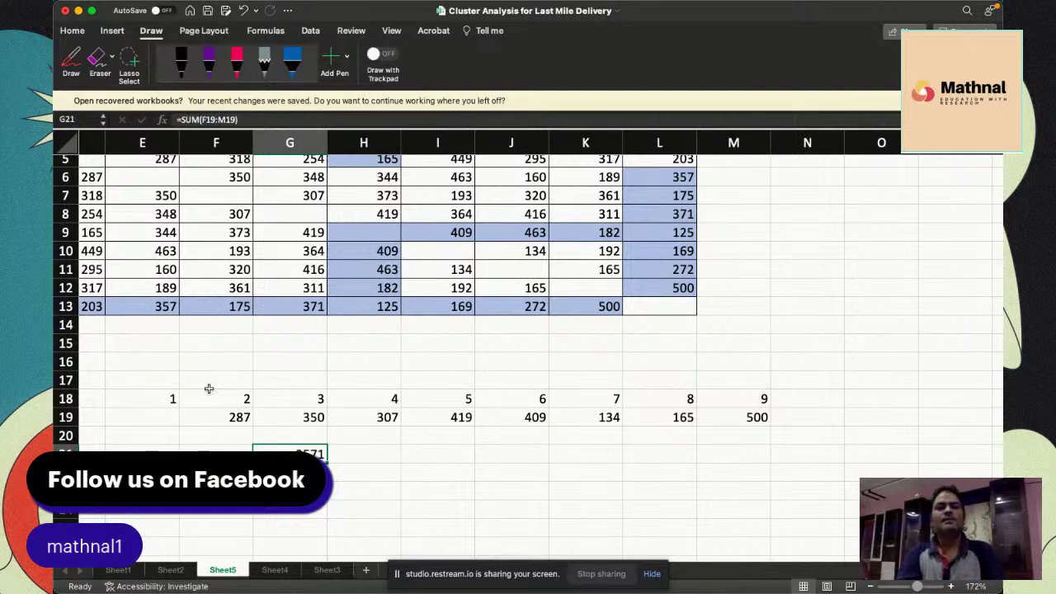
Merge cells E17:M17 above the location sequence and enter the heading "Cluster =1"
left_click_drag(187, 384, 768, 383)
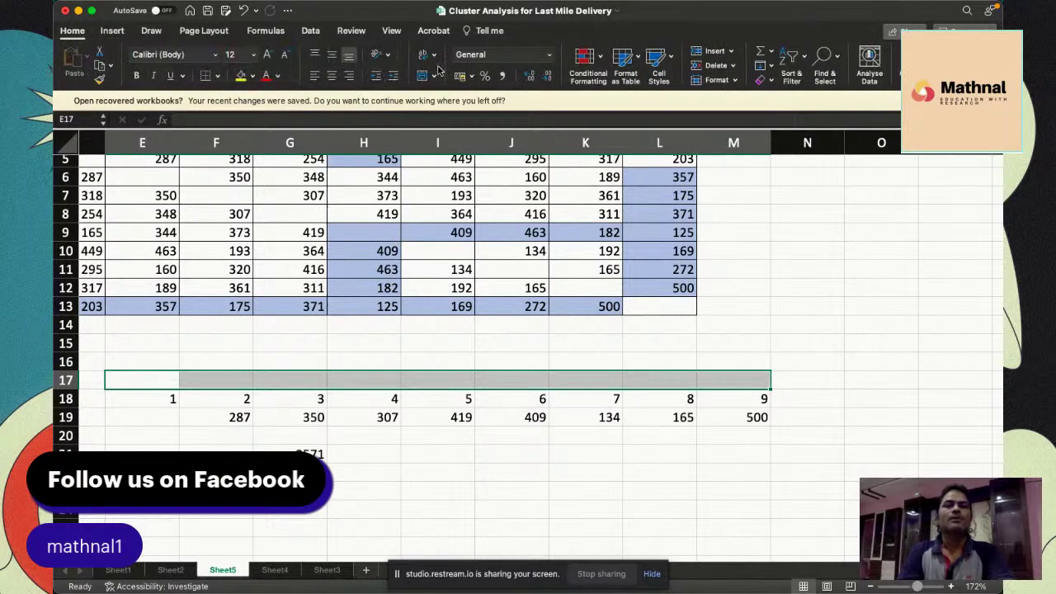
left_click(422, 76)
type("Cluster 1")
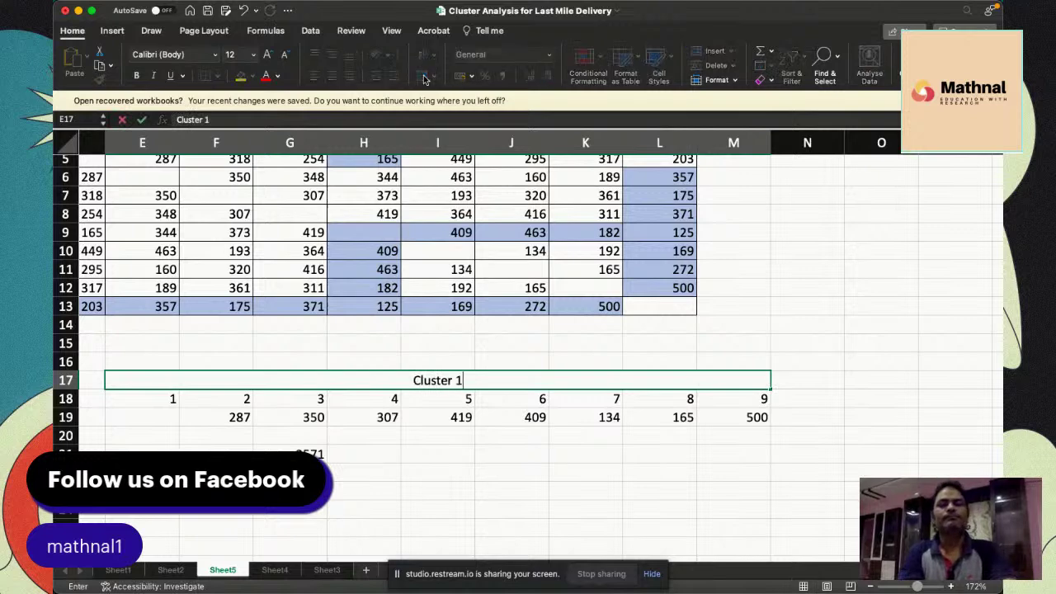
key("BackSpace")
type("=1")
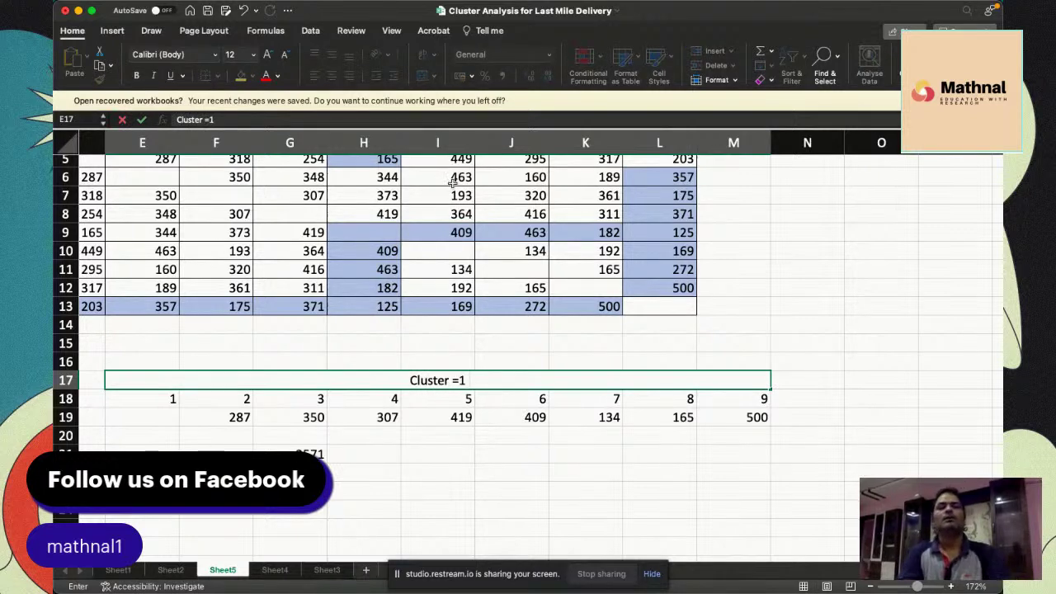
key("Return")
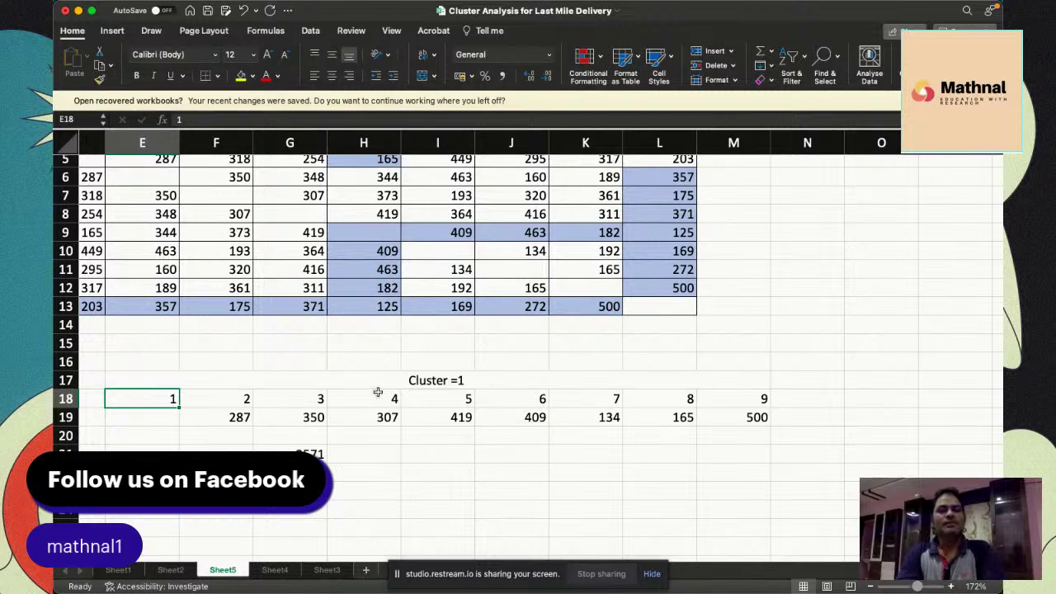
Set up Solver to minimize the objective cell G21 by changing the variable cells E18:M18
left_click(299, 452)
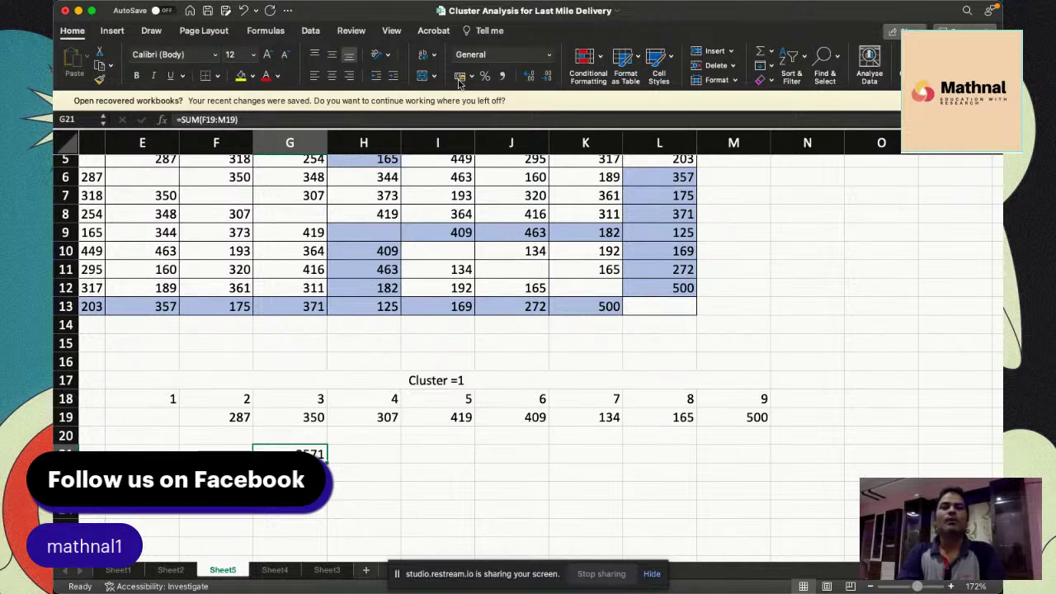
left_click(312, 31)
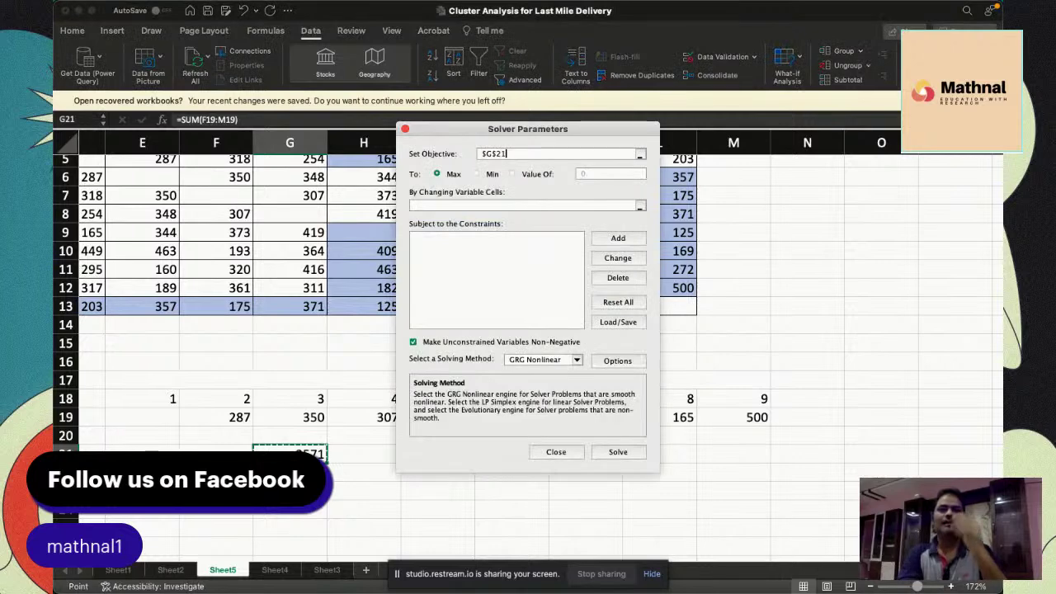
left_click_drag(594, 128, 780, 129)
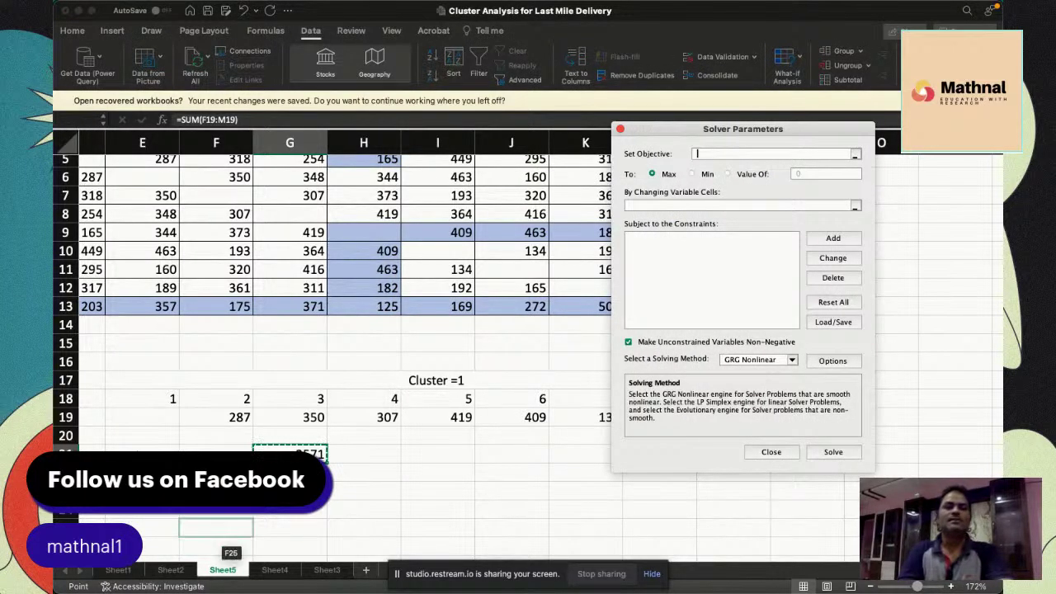
left_click(290, 453)
left_click(693, 174)
left_click(674, 204)
left_click_drag(148, 400, 729, 404)
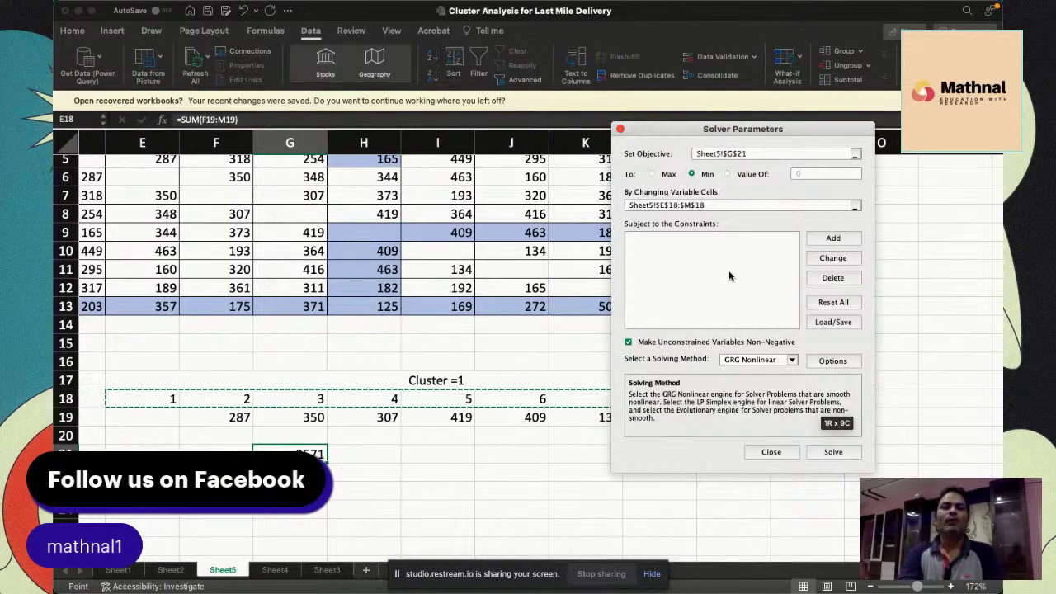
Add a Solver constraint requiring the location cells E18:M18 to be all different
left_click(828, 238)
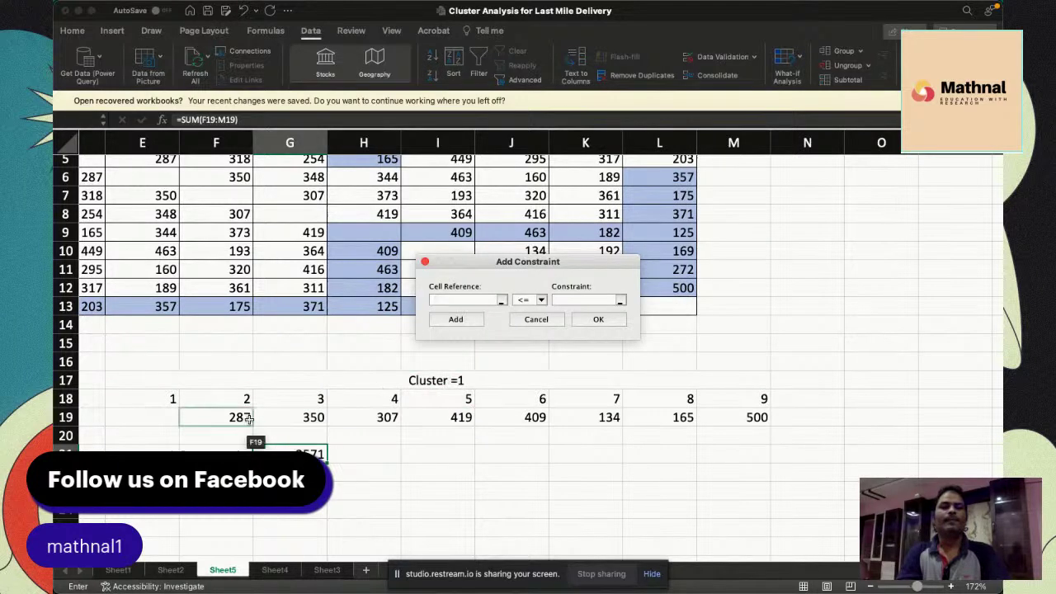
left_click_drag(115, 398, 764, 394)
left_click(542, 302)
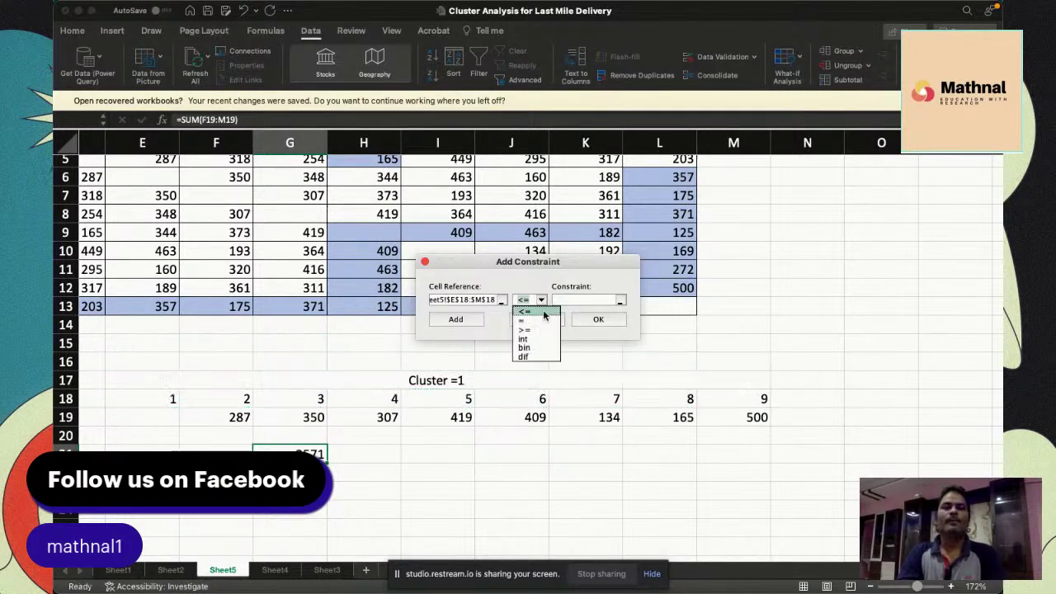
left_click(530, 357)
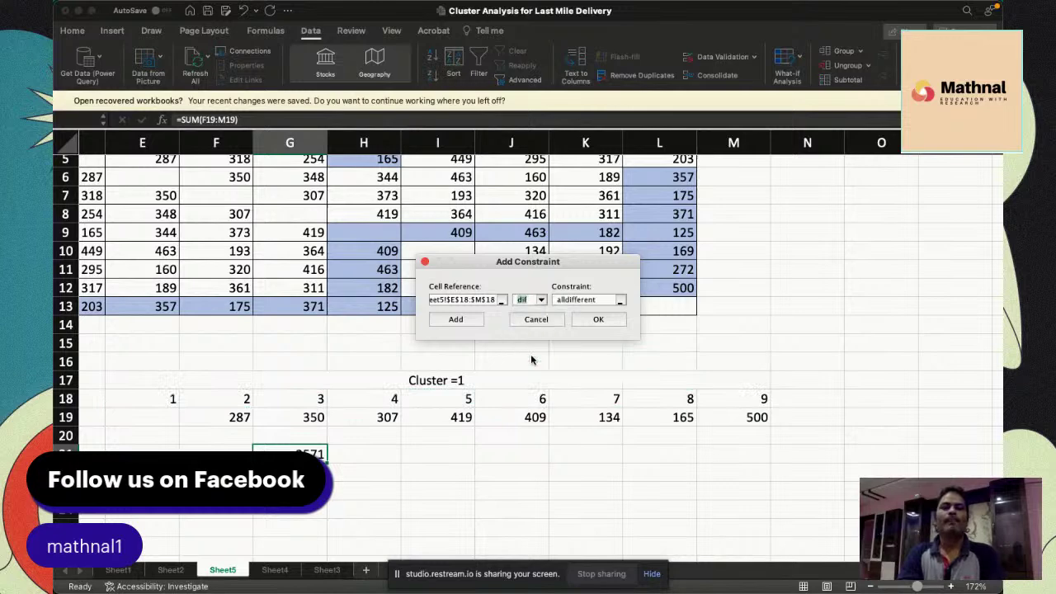
left_click(459, 321)
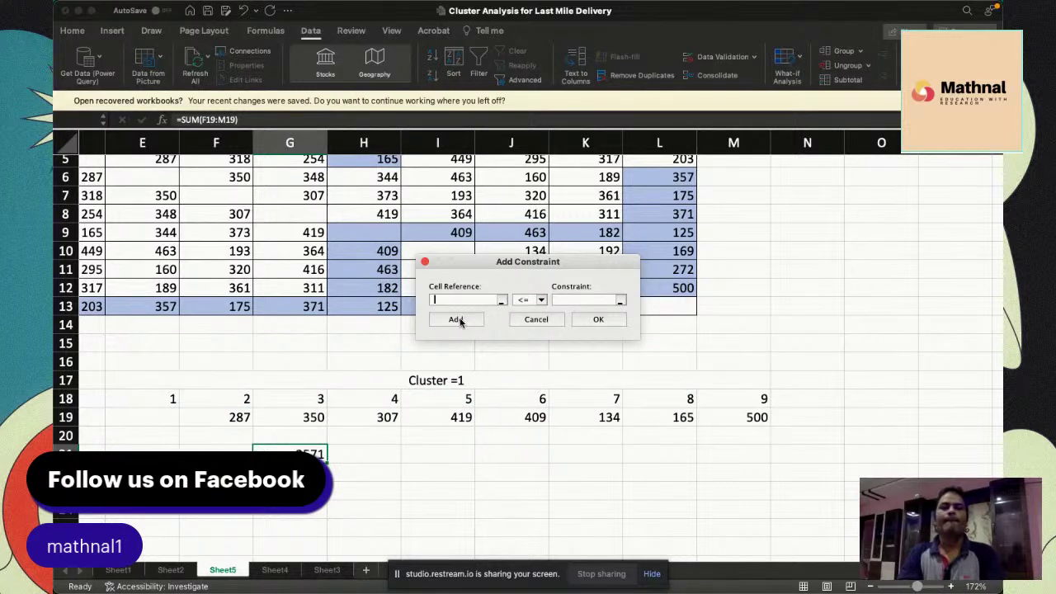
Add a second Solver constraint requiring E18:M18 to be integers and return to the Solver parameters
left_click_drag(169, 398, 747, 401)
left_click(538, 300)
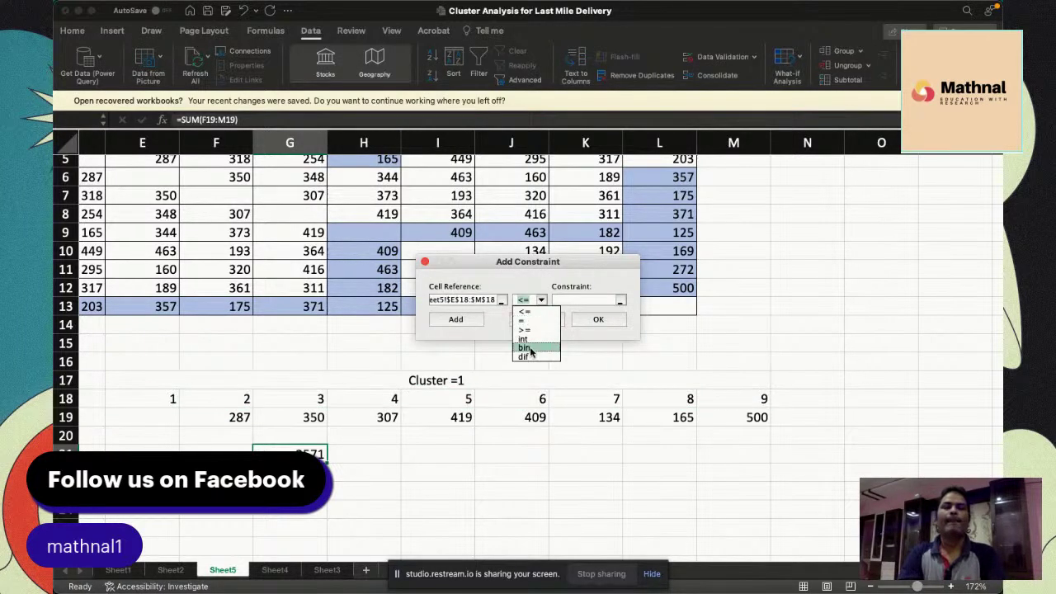
left_click(532, 343)
left_click(459, 321)
left_click(553, 323)
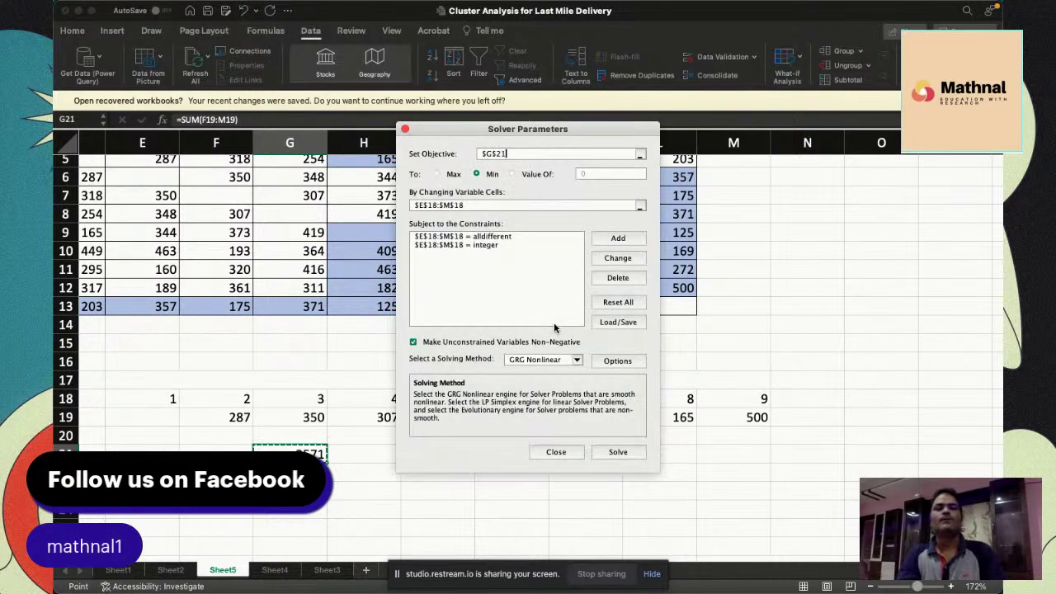
Choose the Evolutionary solving method and run Solver on the route model
left_click_drag(585, 127, 818, 122)
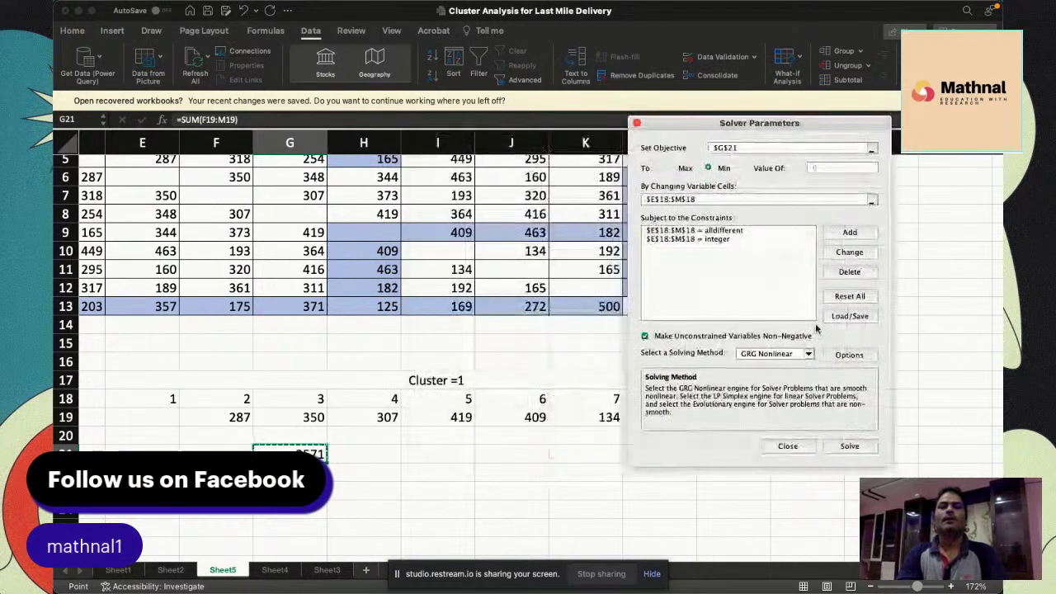
left_click(792, 354)
left_click(768, 386)
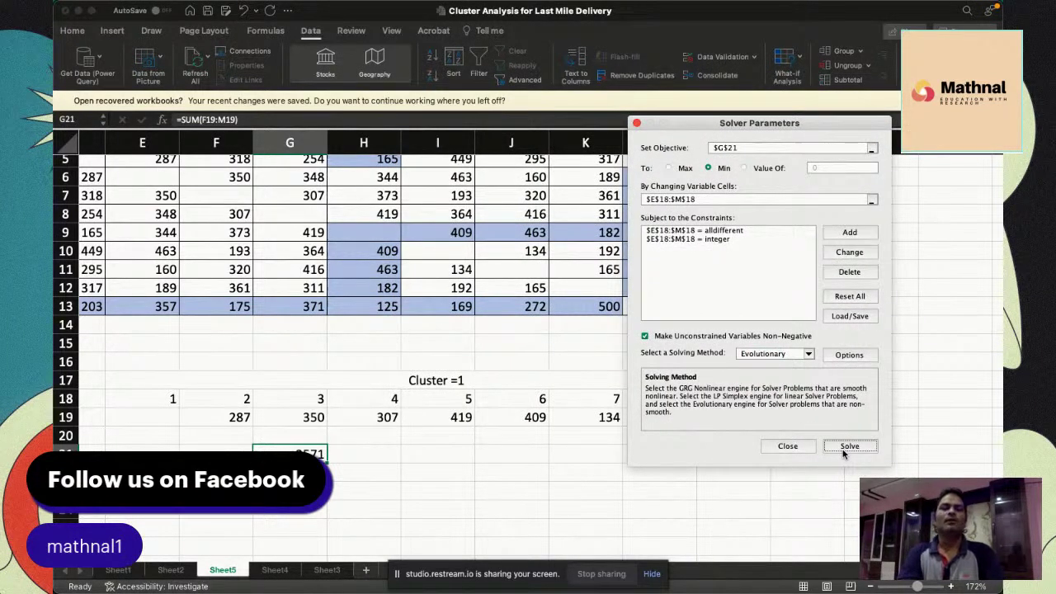
left_click(849, 446)
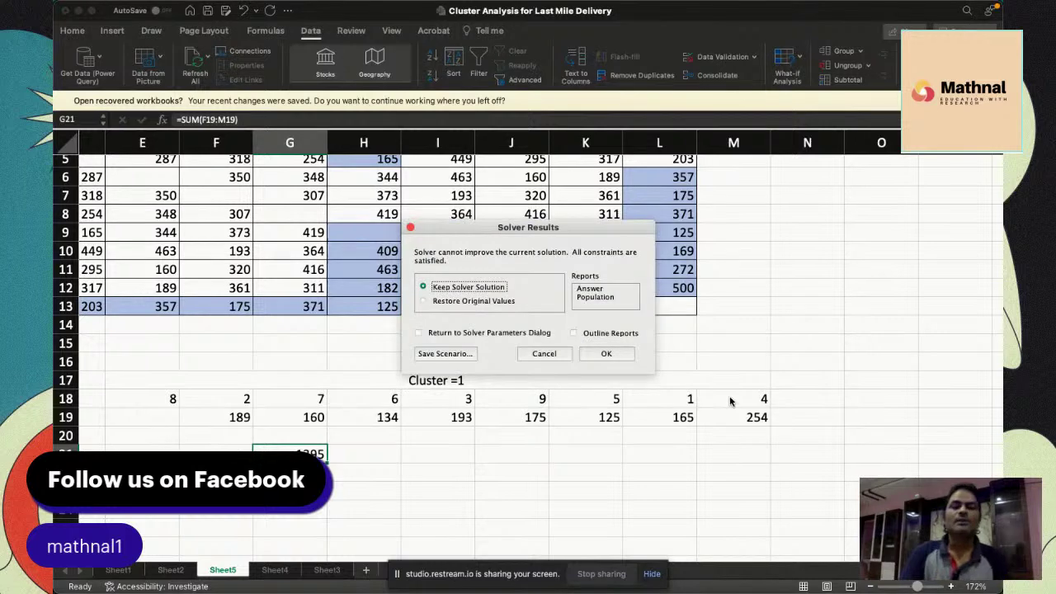
Keep the Solver solution and check the first and last stops of the route in E18 and M18
left_click(625, 354)
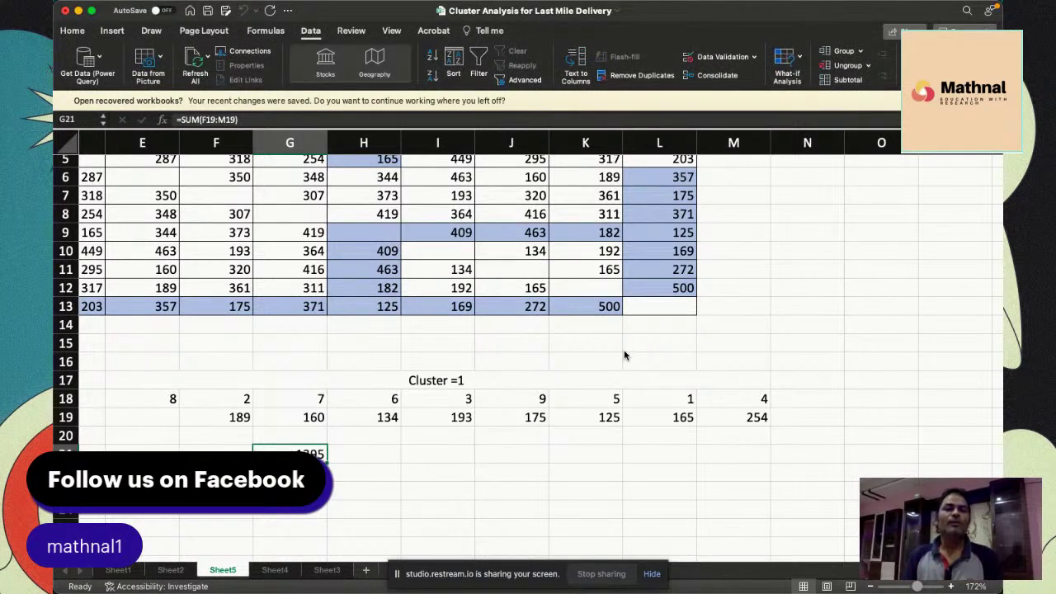
left_click(158, 398)
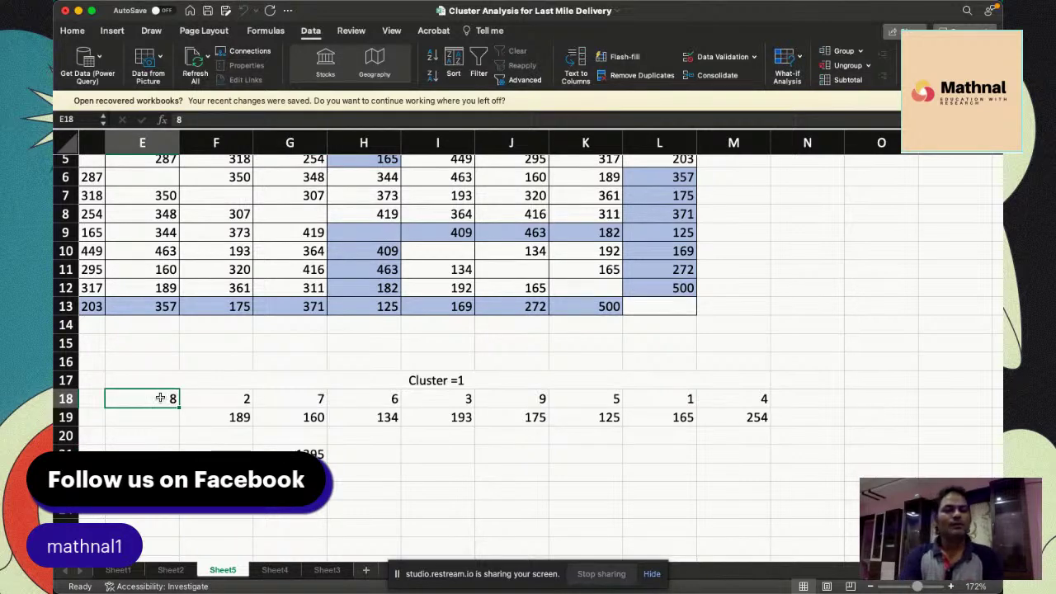
left_click(745, 401)
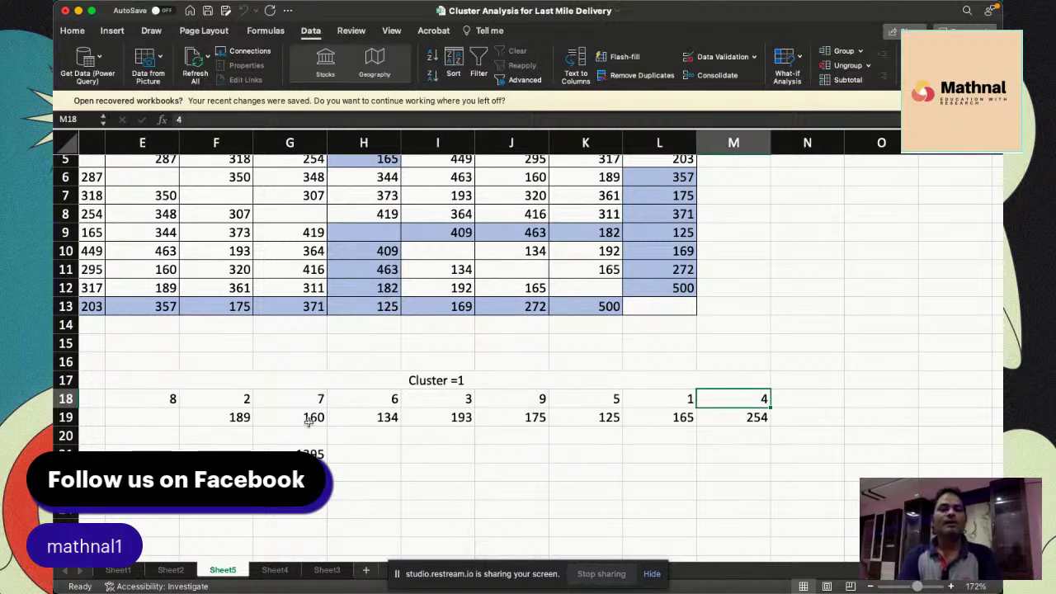
left_click(158, 400)
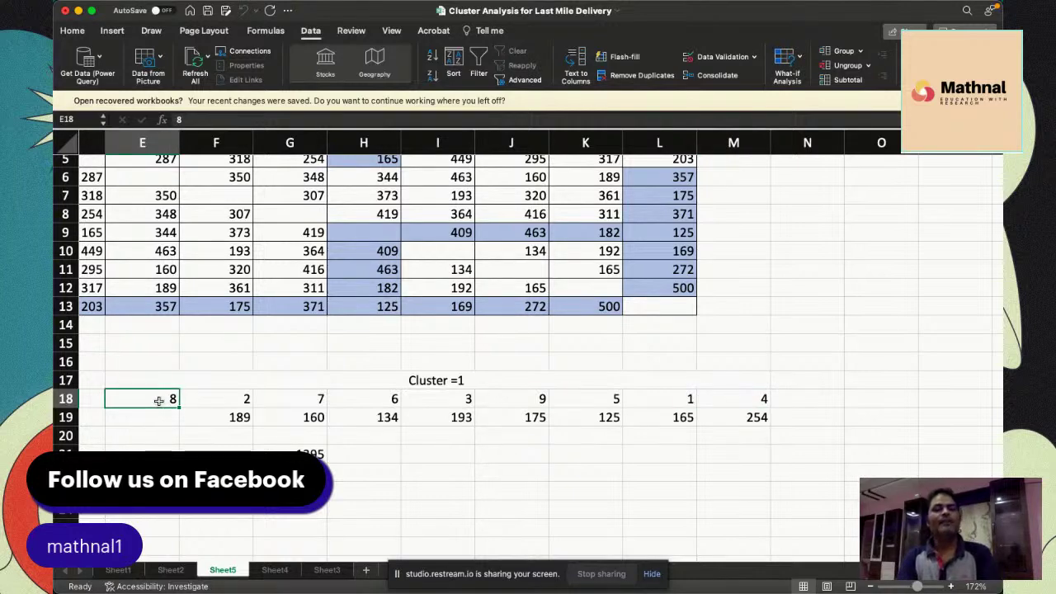
left_click(156, 380)
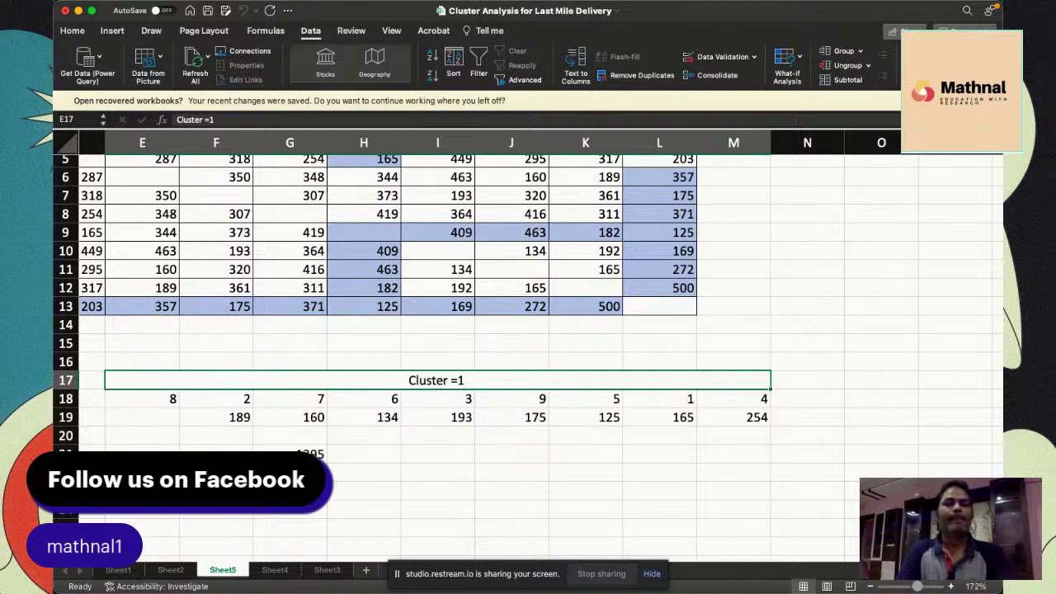
Label the route's ends by entering "start" in E22 and "end" in M22
left_click(142, 472)
type("start")
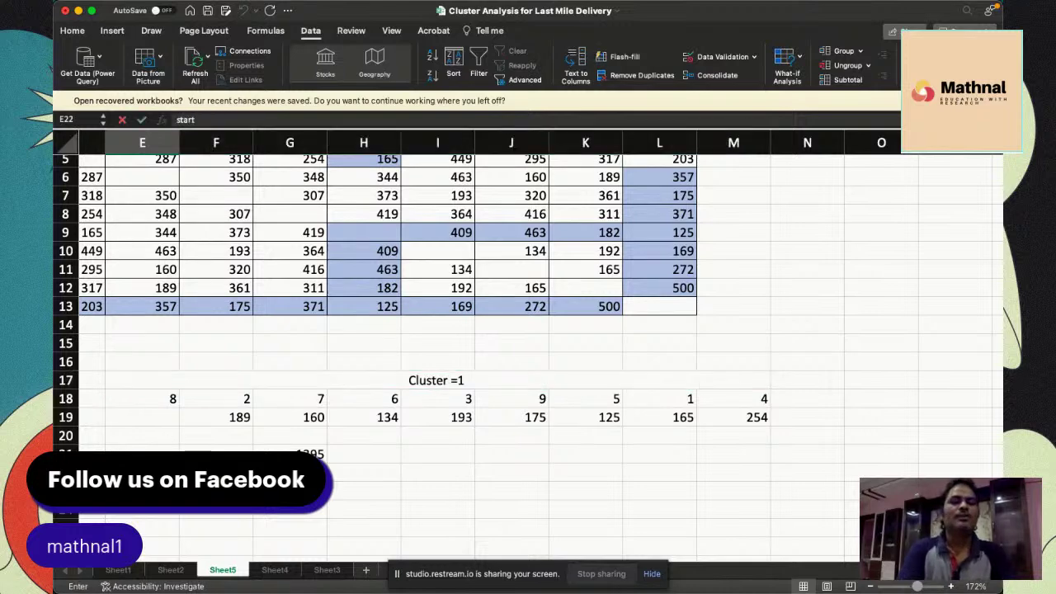
key("Right")
key("Right")
key("Right")
key("Right")
key("Right")
key("Right")
key("Right")
key("Right")
key("Right")
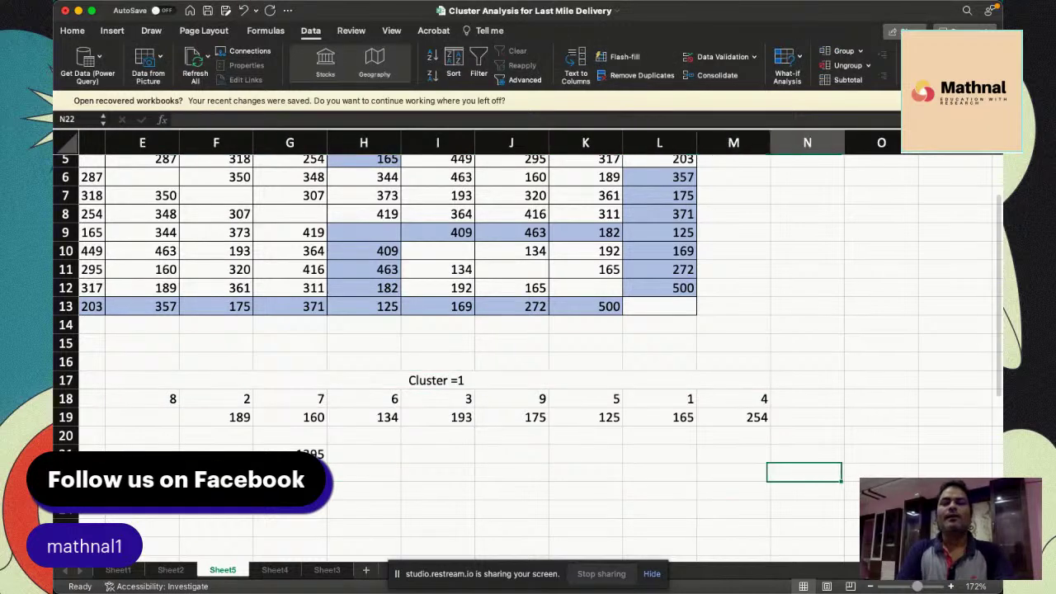
left_click(730, 472)
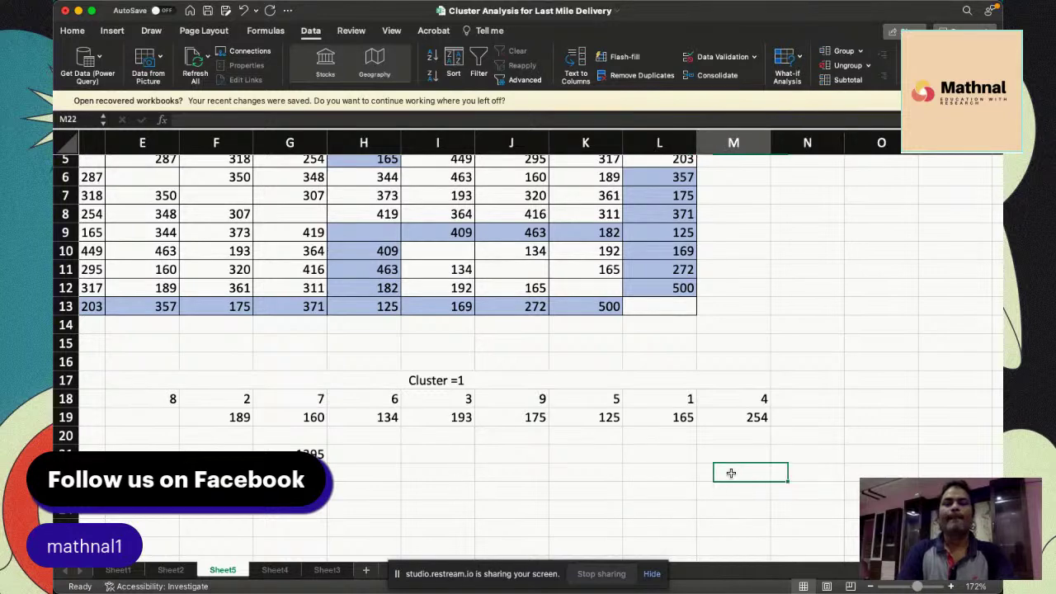
type("end")
key("Return")
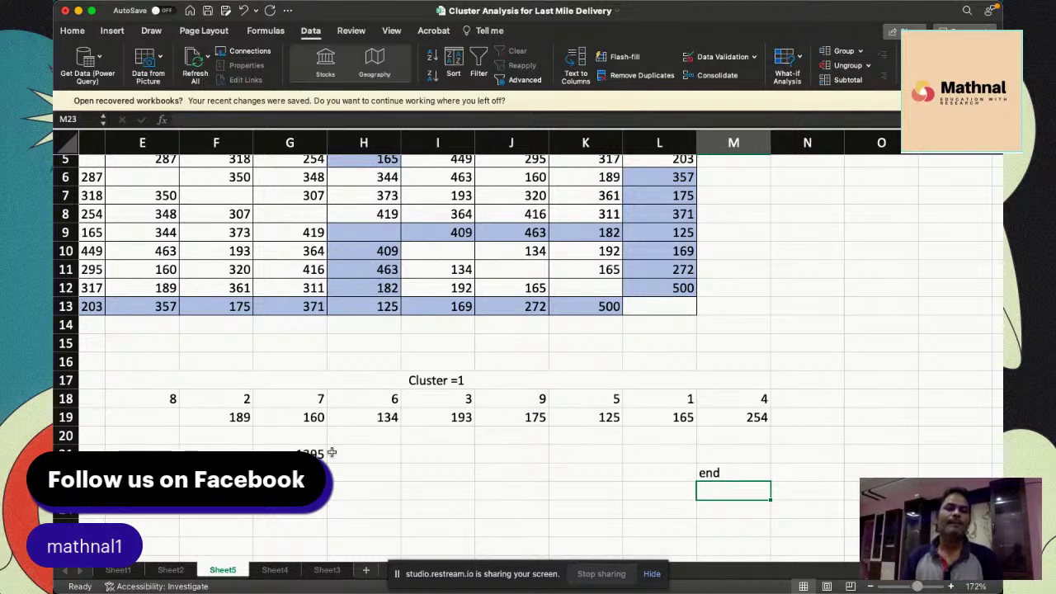
Examine the optimized stop order in E18:M18 against the distance matrix and the total in G21
left_click_drag(146, 398, 718, 399)
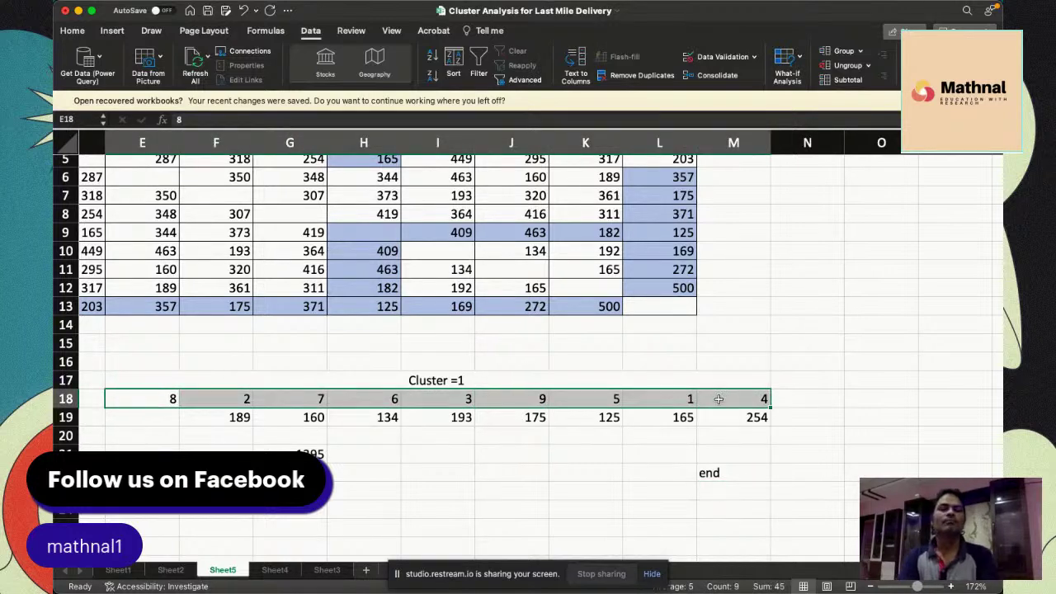
scroll(656, 335, "left", 5)
scroll(655, 335, "up", 2)
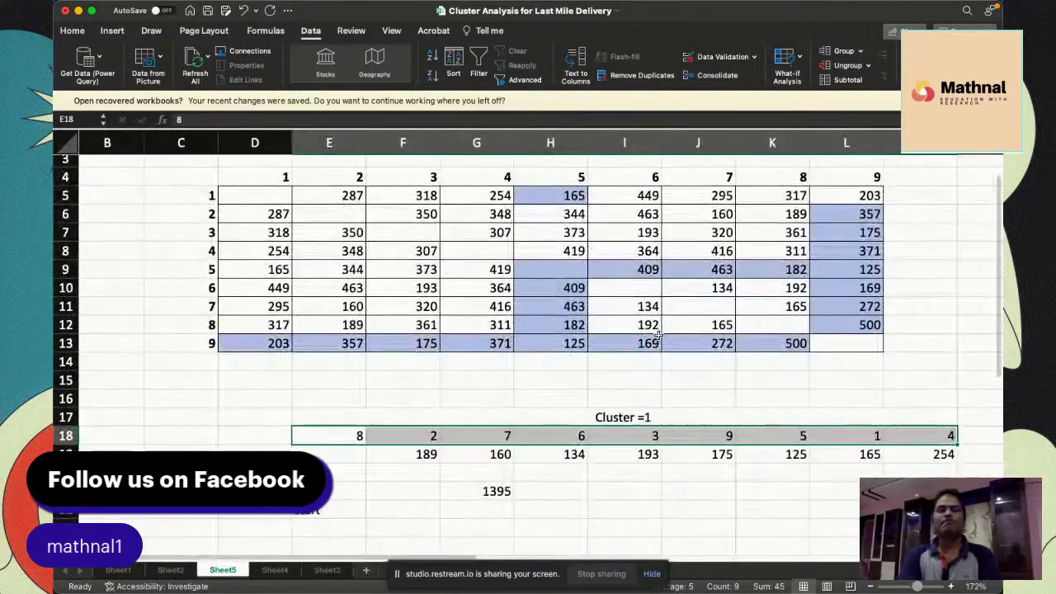
left_click(659, 335)
scroll(659, 335, "down", 2)
scroll(659, 335, "up", 3)
scroll(659, 335, "right", 1)
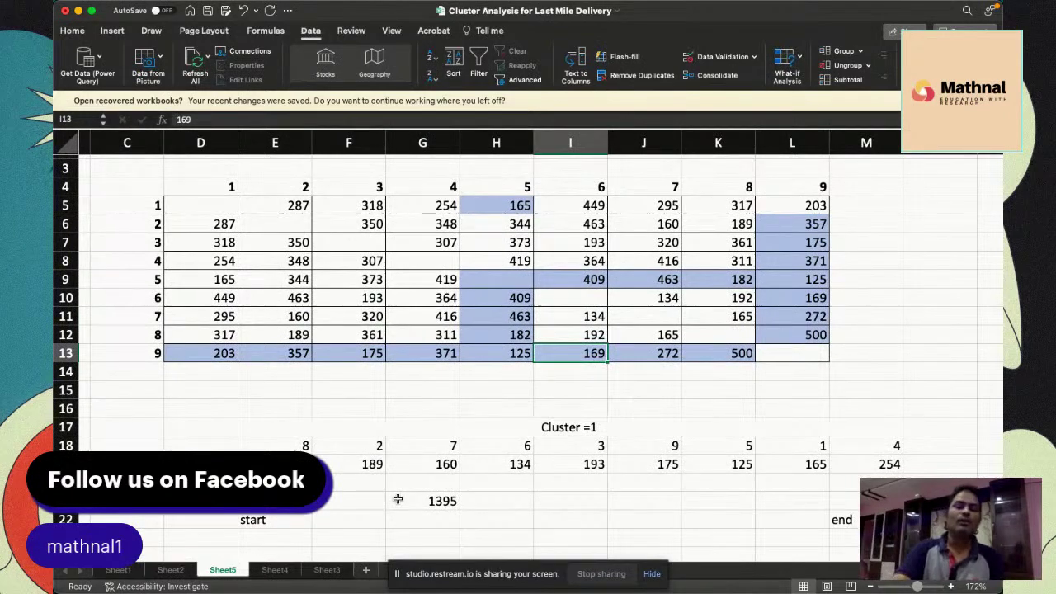
scroll(397, 499, "down", 5)
scroll(398, 499, "right", 1)
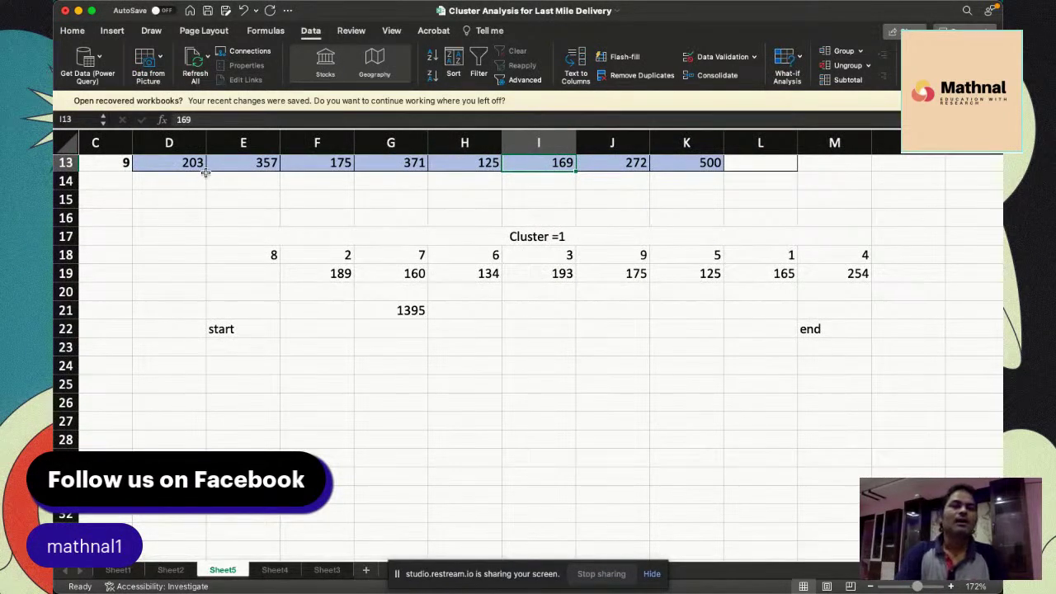
With the black pen, handwrite "1) Created the clusters using cluster analysis" in the empty area below the route
left_click(151, 31)
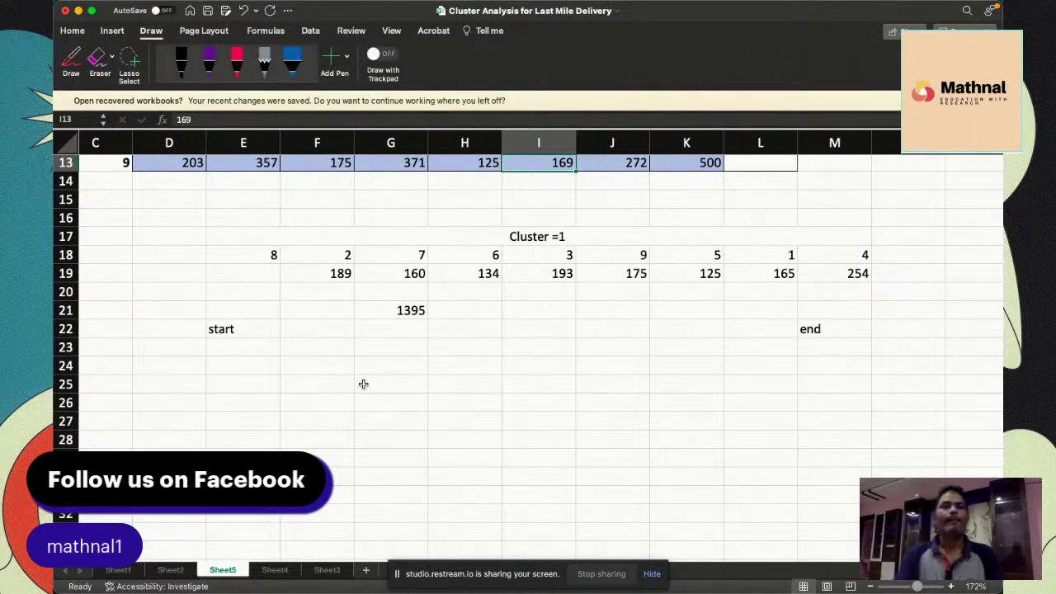
left_click(181, 61)
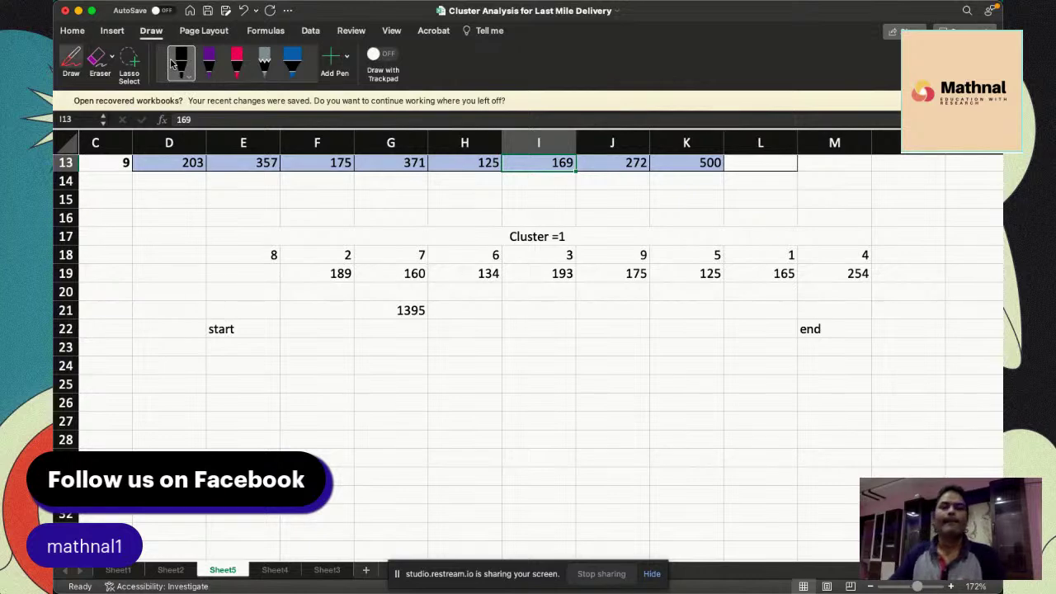
mouse_move(401, 377)
left_mouse_down()
mouse_move(389, 391)
mouse_move(548, 383)
mouse_move(698, 394)
mouse_move(843, 378)
left_mouse_up()
left_click_drag(858, 387, 868, 383)
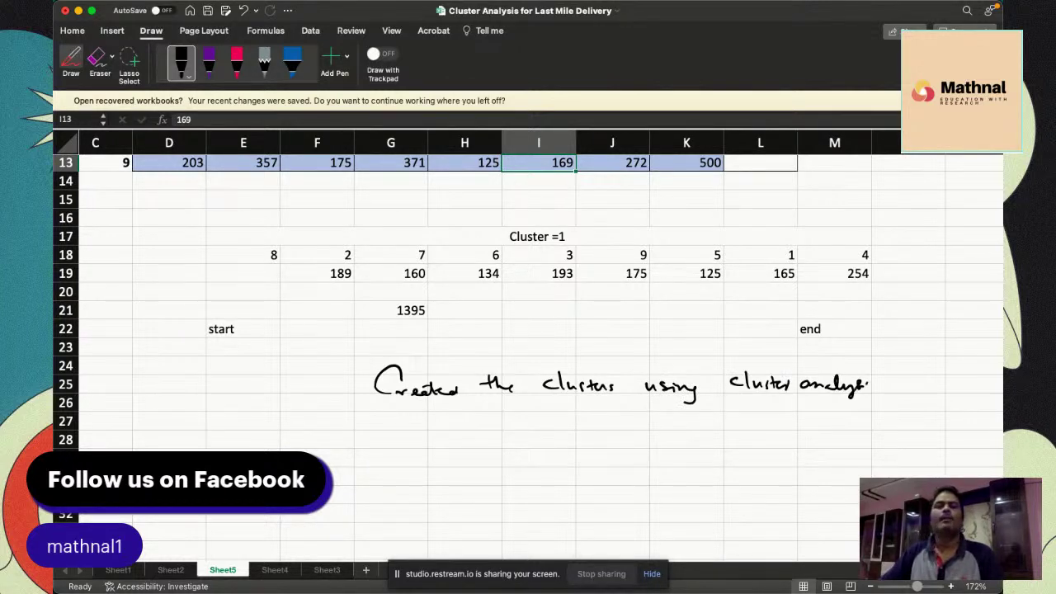
left_click_drag(326, 376, 334, 394)
Handwrite points 2 and 3 below: plotting the clusters on a dendrogram, and analysing how many delivery boys are available
mouse_move(322, 417)
left_mouse_down()
mouse_move(333, 433)
mouse_move(396, 423)
mouse_move(443, 441)
mouse_move(459, 415)
mouse_move(572, 428)
left_mouse_up()
left_click_drag(575, 419, 603, 427)
left_click_drag(600, 415, 618, 425)
mouse_move(634, 421)
left_mouse_down()
mouse_move(726, 423)
mouse_move(765, 440)
mouse_move(786, 424)
mouse_move(808, 425)
left_mouse_up()
mouse_move(326, 453)
left_mouse_down()
mouse_move(340, 472)
mouse_move(403, 460)
left_mouse_up()
mouse_move(419, 457)
left_mouse_down()
mouse_move(605, 459)
mouse_move(653, 472)
mouse_move(706, 452)
mouse_move(733, 471)
mouse_move(753, 464)
left_mouse_up()
mouse_move(751, 450)
left_mouse_down()
mouse_move(773, 476)
mouse_move(853, 460)
left_mouse_up()
left_click(788, 461)
Handwrite points 4 and 5 below: allotting the clusters to delivery boys, and route optimisation for each cluster
left_click_drag(334, 486, 343, 495)
left_click_drag(340, 487, 351, 509)
left_click(411, 488)
scroll(528, 330, "down", 4)
mouse_move(394, 424)
left_mouse_down()
mouse_move(766, 431)
mouse_move(787, 432)
mouse_move(784, 448)
mouse_move(835, 439)
left_mouse_up()
left_click(805, 429)
left_click_drag(350, 468, 357, 467)
mouse_move(360, 461)
left_mouse_down()
mouse_move(363, 482)
mouse_move(418, 458)
mouse_move(411, 475)
mouse_move(458, 460)
mouse_move(511, 478)
mouse_move(594, 466)
mouse_move(610, 475)
mouse_move(604, 485)
left_mouse_up()
left_click_drag(614, 467, 735, 472)
mouse_move(739, 462)
left_mouse_down()
mouse_move(789, 469)
mouse_move(740, 473)
mouse_move(789, 465)
left_mouse_up()
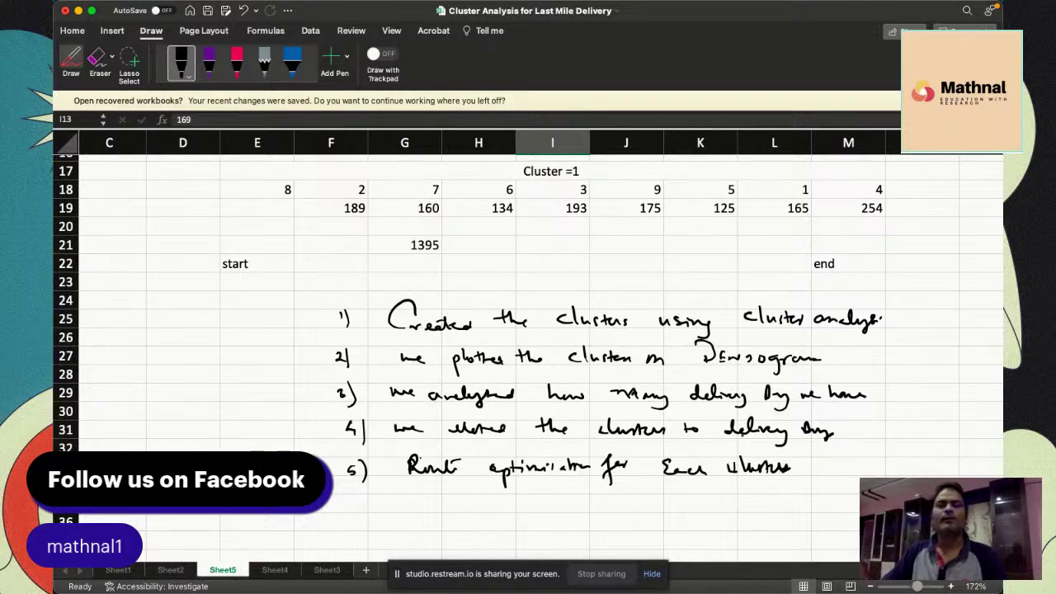
Double-underline the end of point 5, draw a bracket around all five points and add a dash beside it
scroll(528, 330, "up", 10)
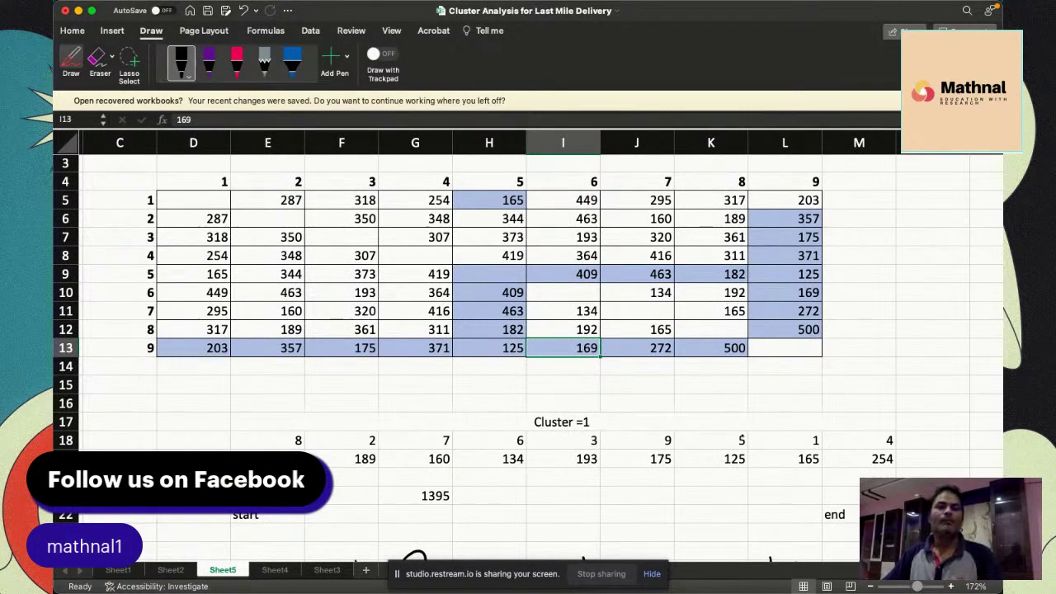
scroll(528, 330, "down", 15)
left_click_drag(720, 359, 759, 358)
left_click_drag(734, 368, 767, 364)
mouse_move(304, 167)
left_mouse_down()
mouse_move(275, 318)
mouse_move(313, 338)
left_mouse_up()
left_click_drag(212, 268, 244, 267)
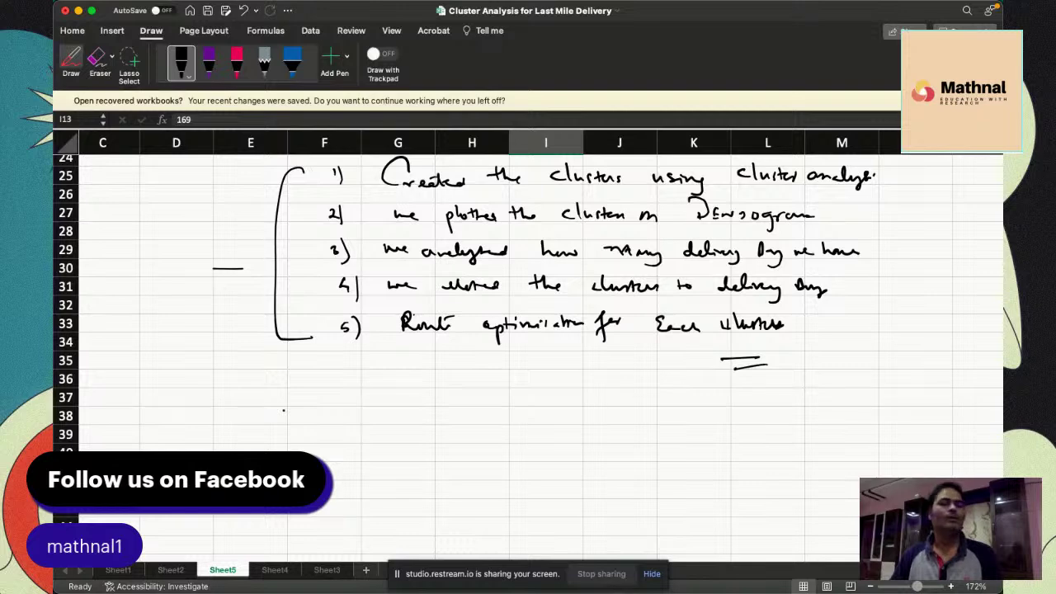
Handwrite an "Email ID =" line with the contact e-mail address below the five points
mouse_move(363, 386)
left_mouse_down()
mouse_move(366, 414)
mouse_move(403, 414)
left_mouse_up()
left_click_drag(422, 404, 427, 416)
left_click_drag(429, 403, 432, 416)
mouse_move(452, 406)
left_mouse_down()
mouse_move(604, 420)
mouse_move(658, 409)
mouse_move(708, 416)
left_mouse_up()
left_click_drag(709, 412, 722, 416)
Handwrite a WhatsApp line with the contact phone number below the e-mail line and circle both contact lines
mouse_move(371, 444)
left_mouse_down()
mouse_move(393, 457)
mouse_move(446, 457)
mouse_move(449, 480)
mouse_move(459, 468)
left_mouse_up()
left_click(417, 452)
left_click(417, 459)
left_click_drag(469, 455, 528, 453)
left_click(511, 453)
left_click(521, 452)
left_click_drag(519, 448, 520, 463)
left_click(516, 425)
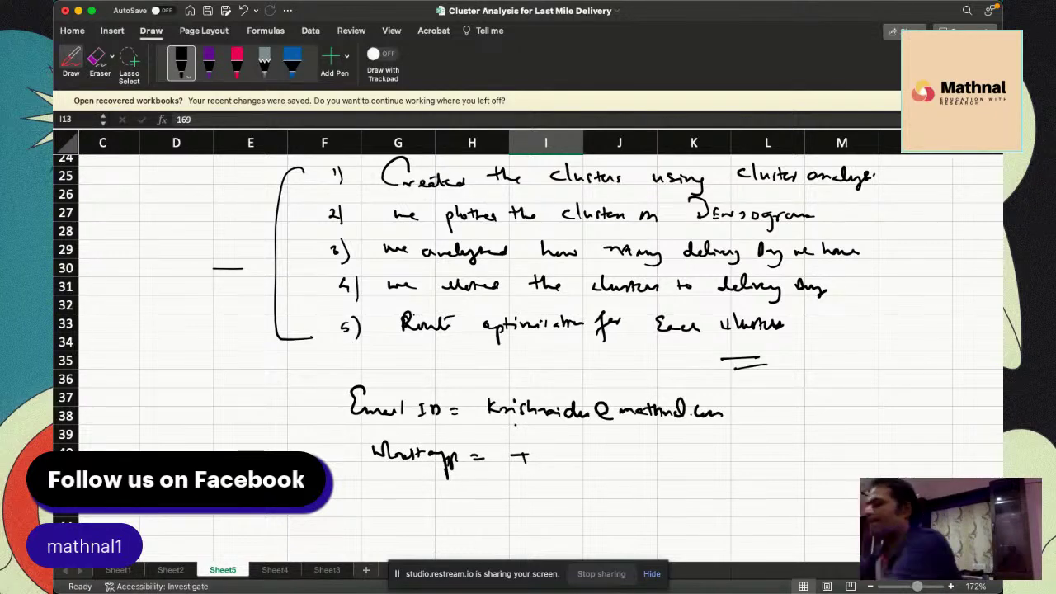
mouse_move(517, 449)
left_mouse_down()
mouse_move(522, 467)
mouse_move(548, 464)
left_mouse_up()
mouse_move(555, 457)
left_mouse_down()
mouse_move(616, 456)
mouse_move(603, 465)
mouse_move(627, 451)
left_mouse_up()
mouse_move(625, 452)
left_mouse_down()
mouse_move(620, 465)
mouse_move(637, 456)
left_mouse_up()
left_click_drag(643, 446, 645, 462)
mouse_move(647, 458)
left_mouse_down()
mouse_move(635, 462)
mouse_move(678, 459)
mouse_move(659, 461)
left_mouse_up()
left_click_drag(690, 449, 653, 467)
left_click_drag(655, 462, 692, 460)
left_click_drag(692, 455, 702, 458)
mouse_move(718, 451)
left_mouse_down()
mouse_move(724, 465)
mouse_move(731, 452)
left_mouse_up()
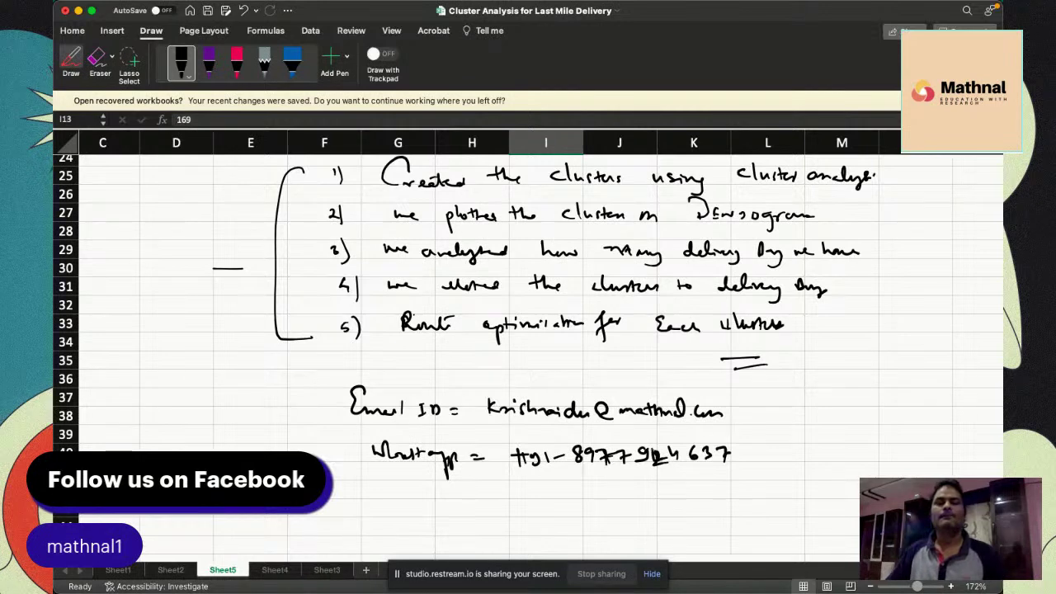
mouse_move(411, 495)
left_mouse_down()
mouse_move(767, 464)
mouse_move(693, 383)
mouse_move(356, 365)
mouse_move(291, 452)
mouse_move(470, 488)
left_mouse_up()
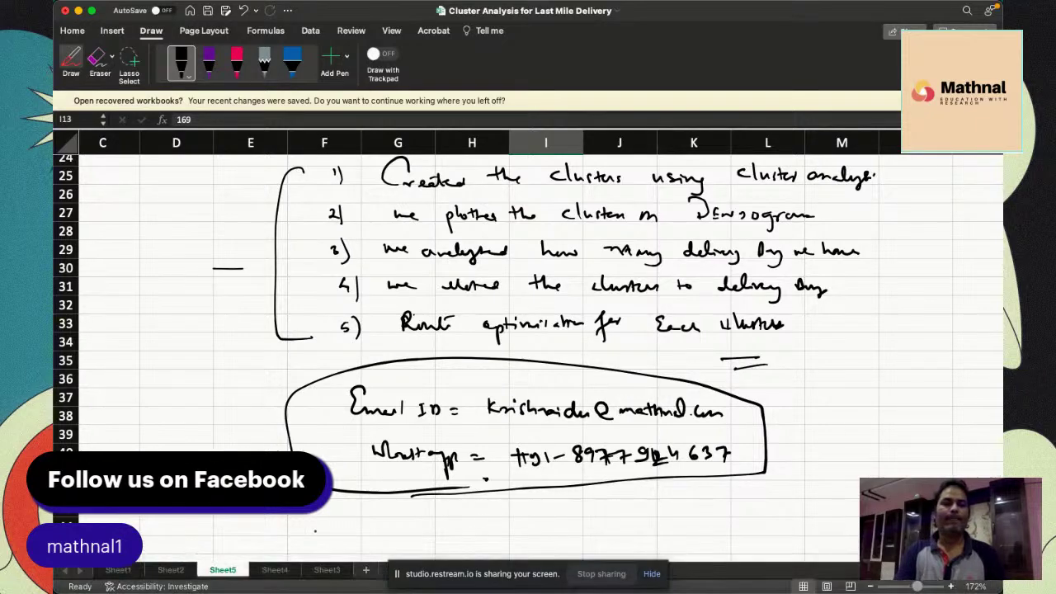
Switch to the Restream studio in Chrome and request the end of the live stream
left_click(188, 562)
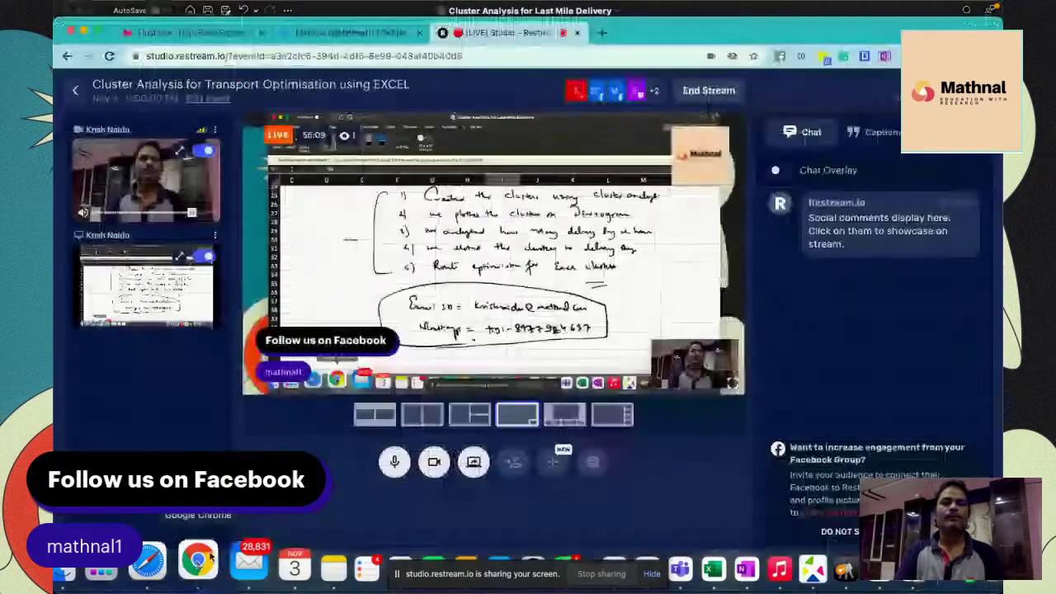
left_click(722, 91)
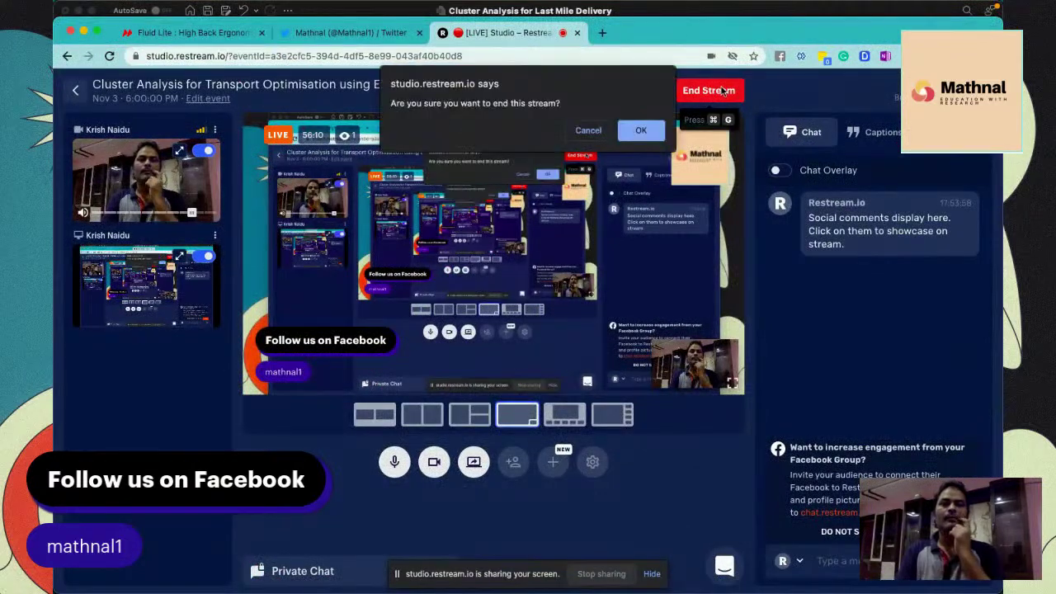